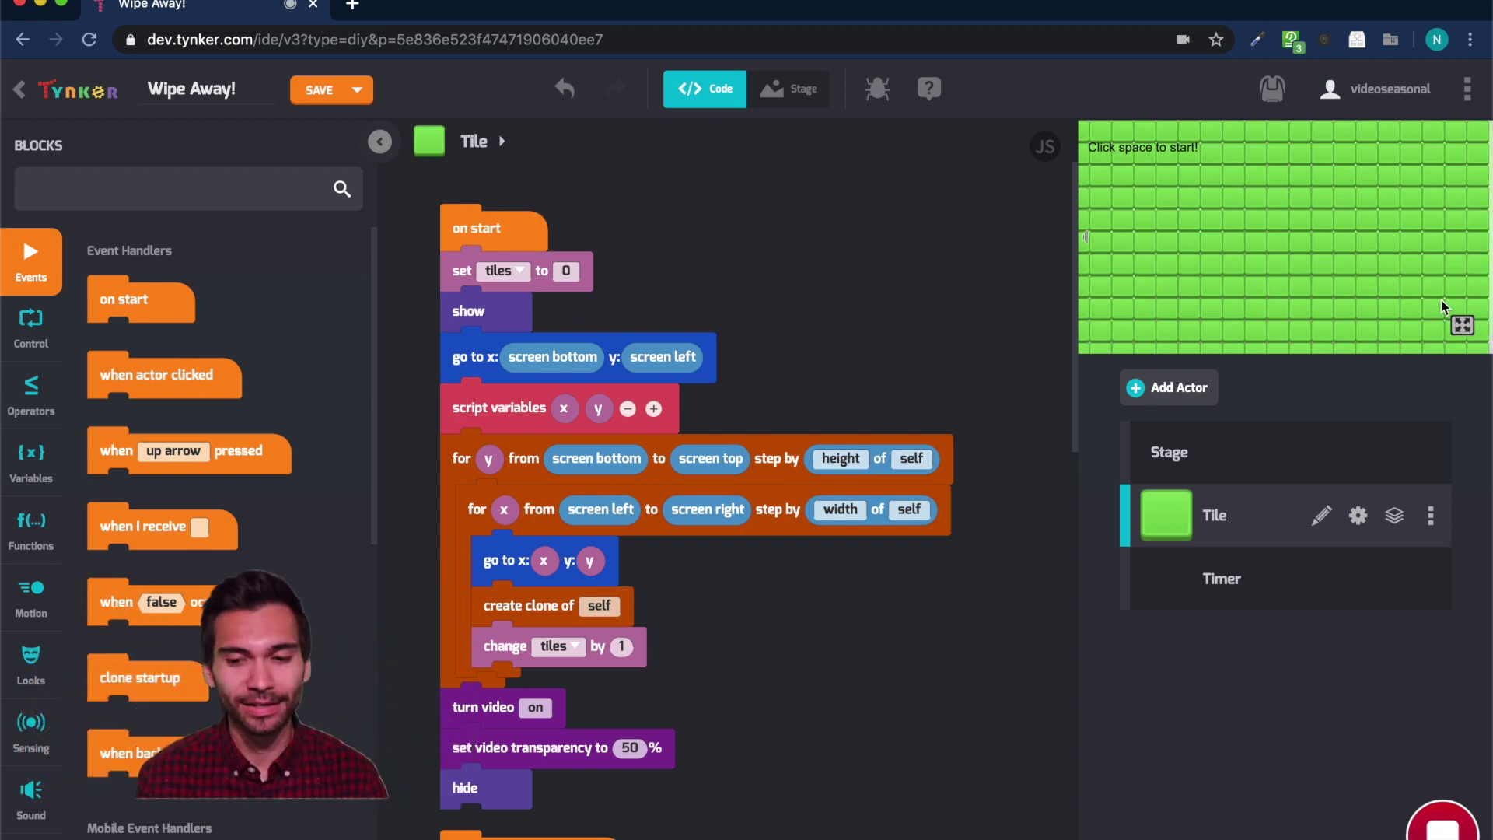
Show the Wipe Away stage full screen and start the game with space.
click(1464, 328)
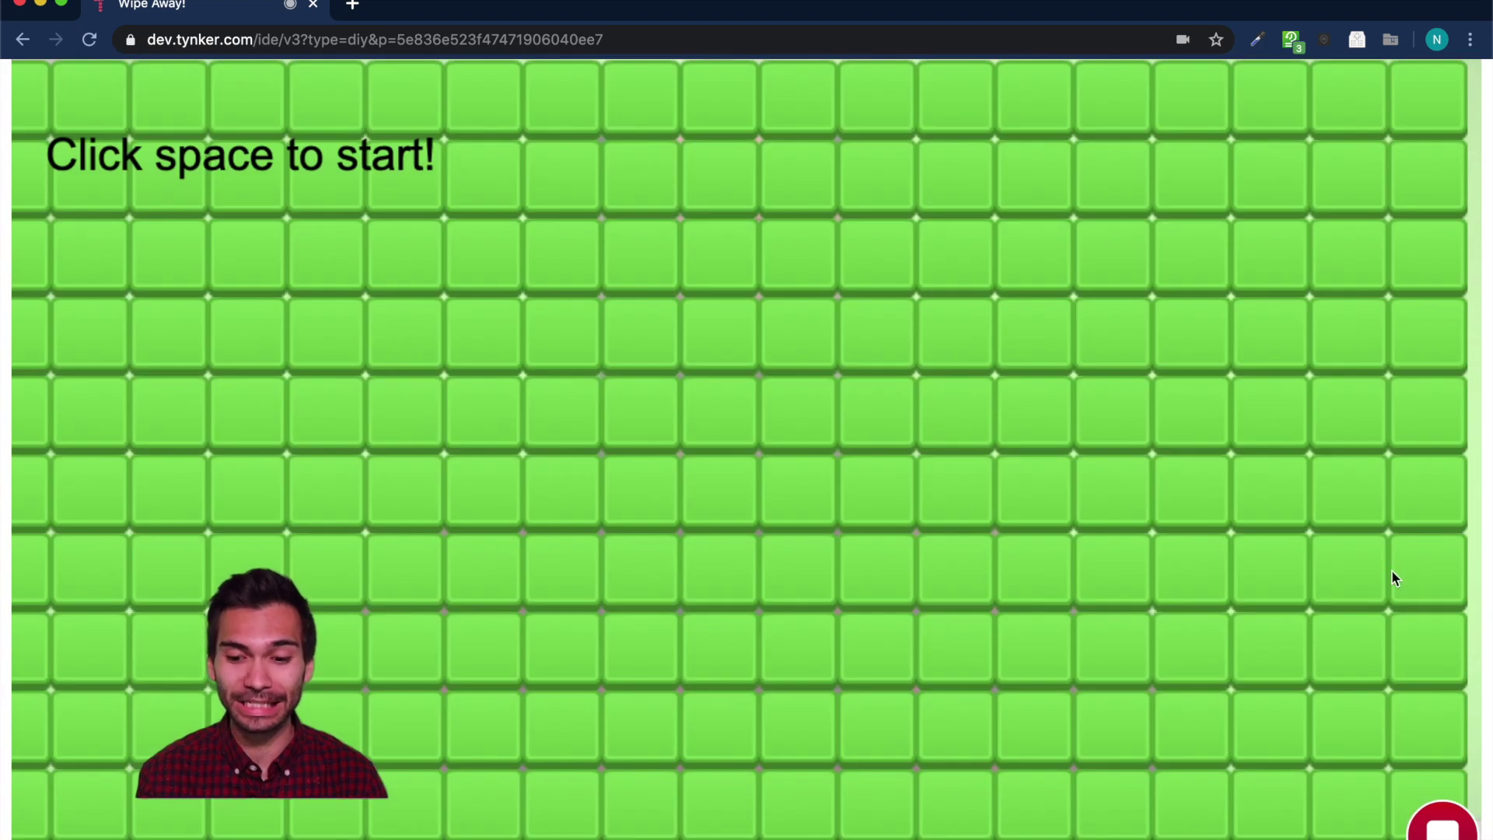
key(space)
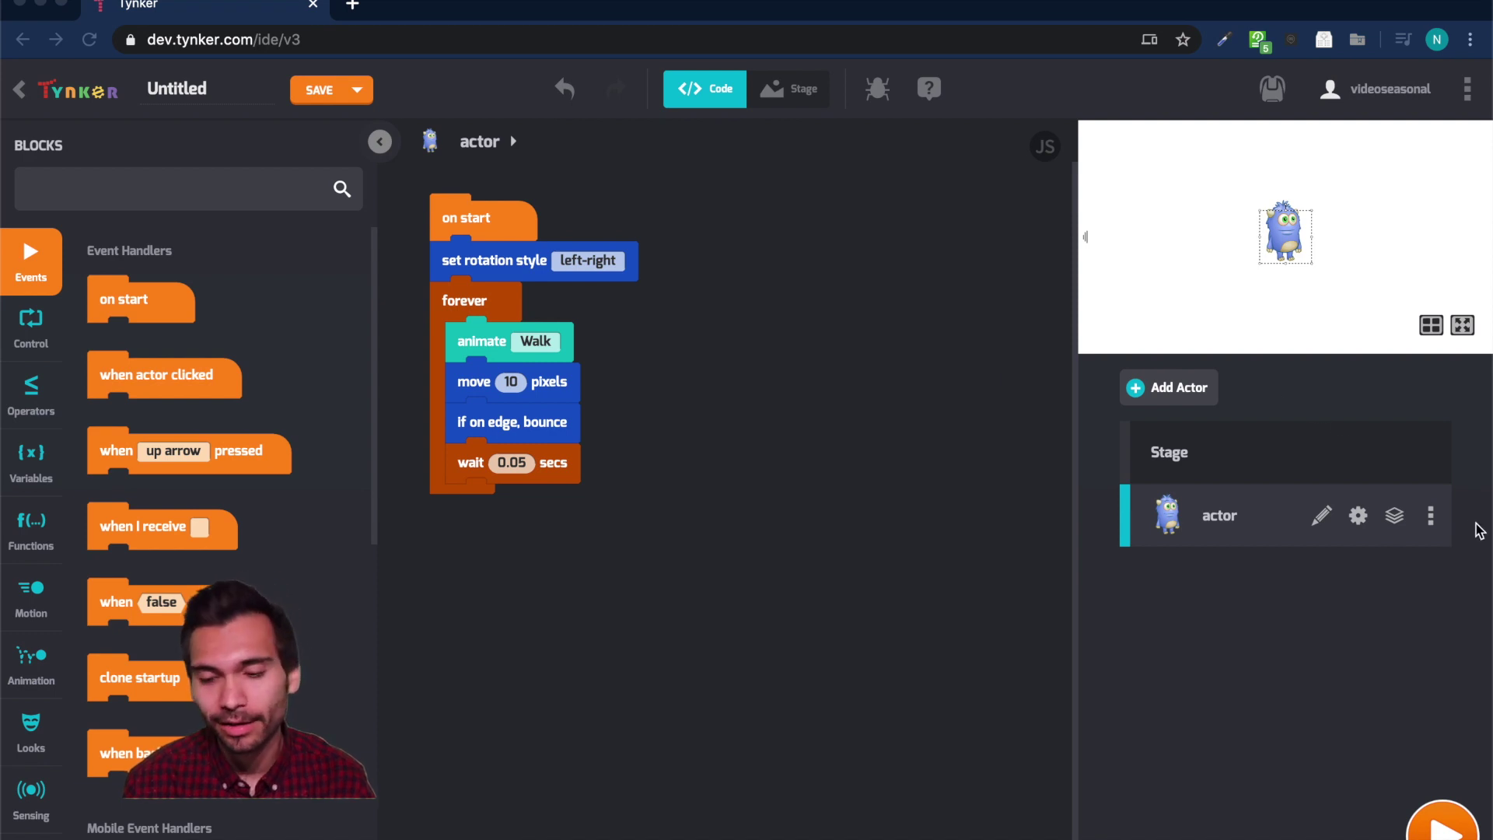
Delete the default walking actor from the project.
click(1425, 515)
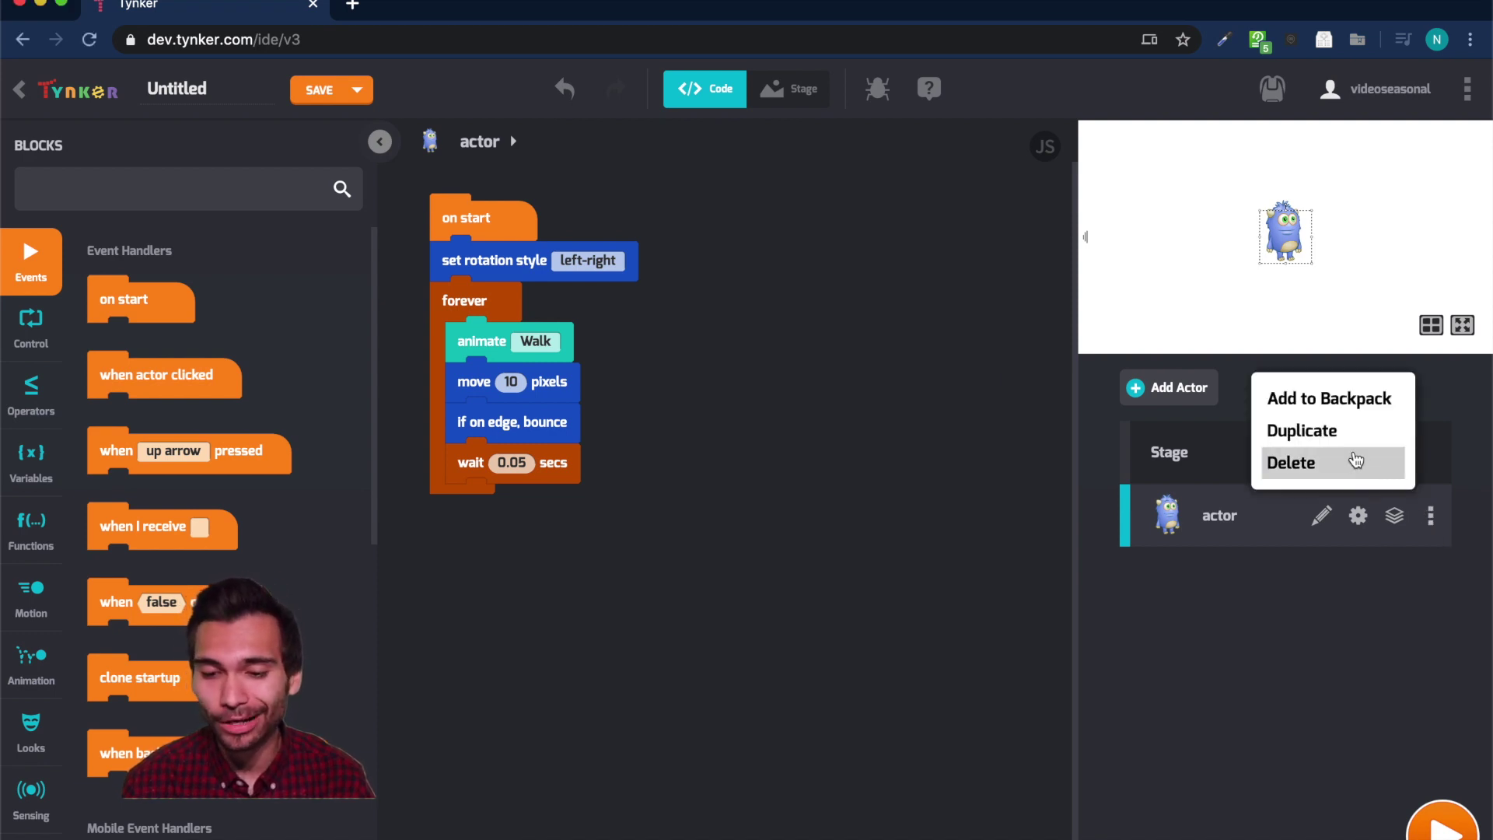
click(1297, 463)
click(866, 505)
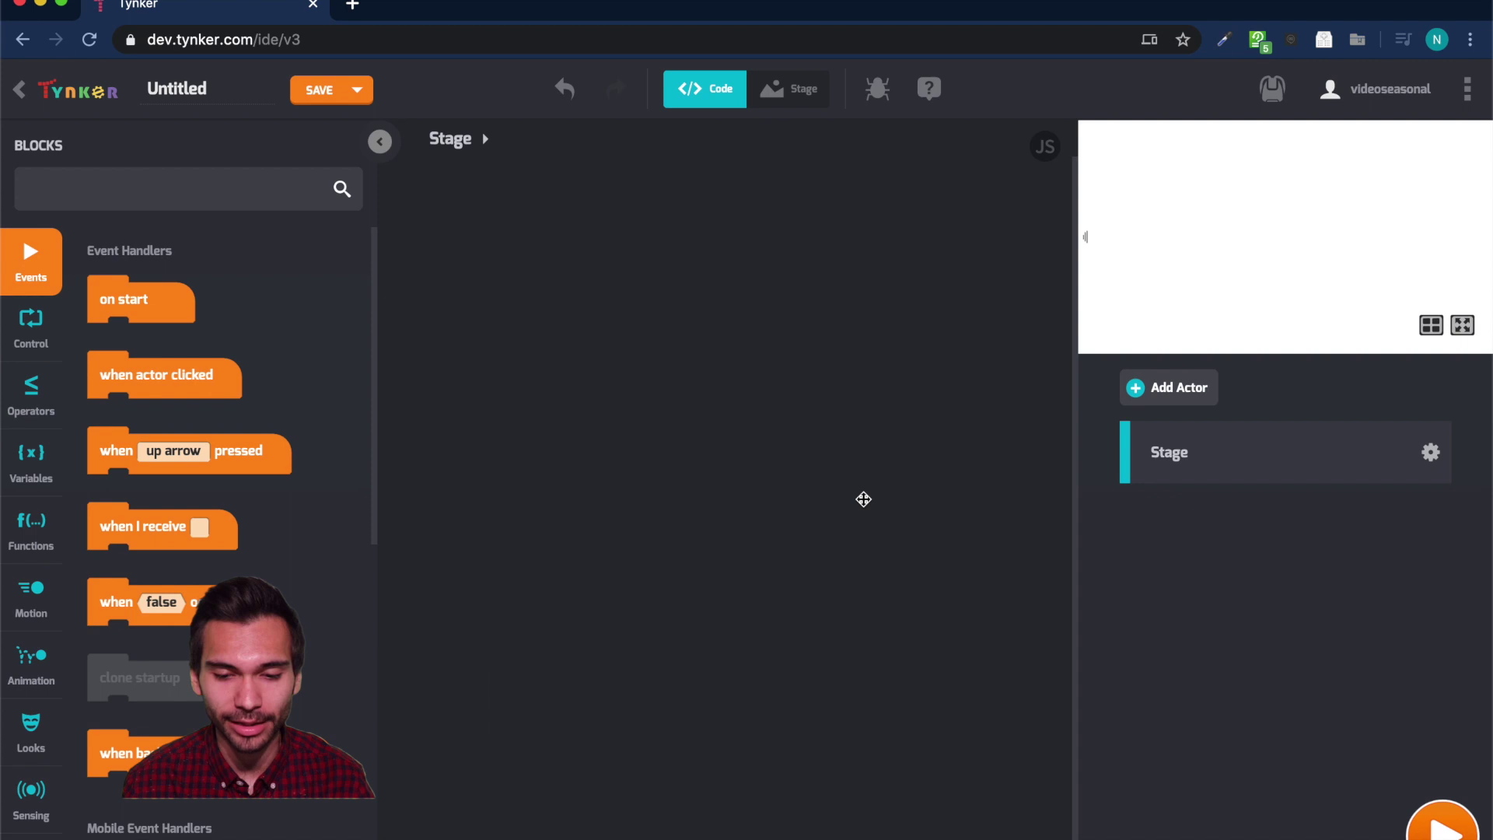
Add the Media Library green square as actor 'Tile' and place an on start block.
click(1166, 387)
click(1271, 539)
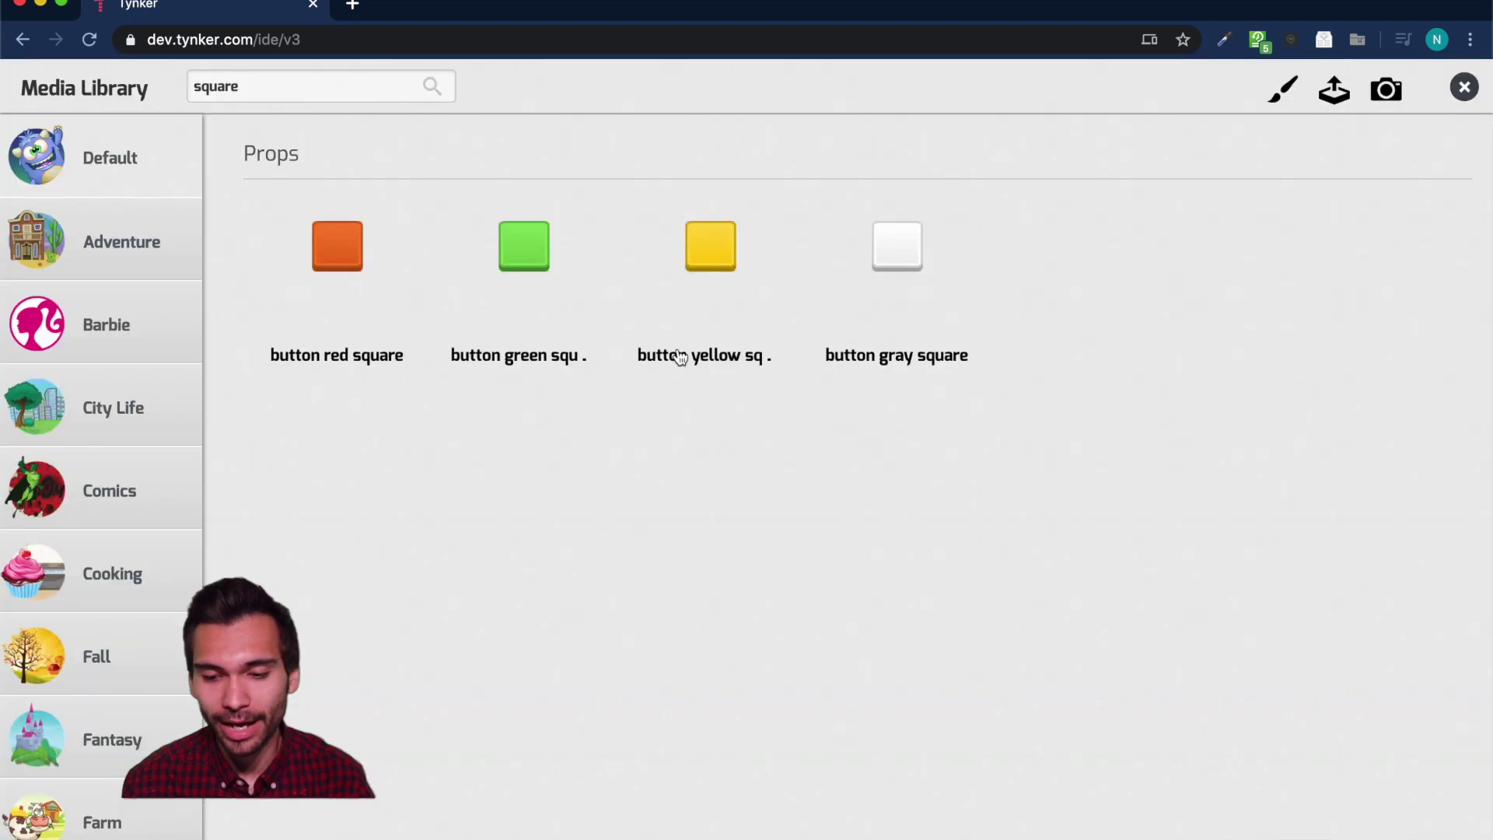
click(525, 241)
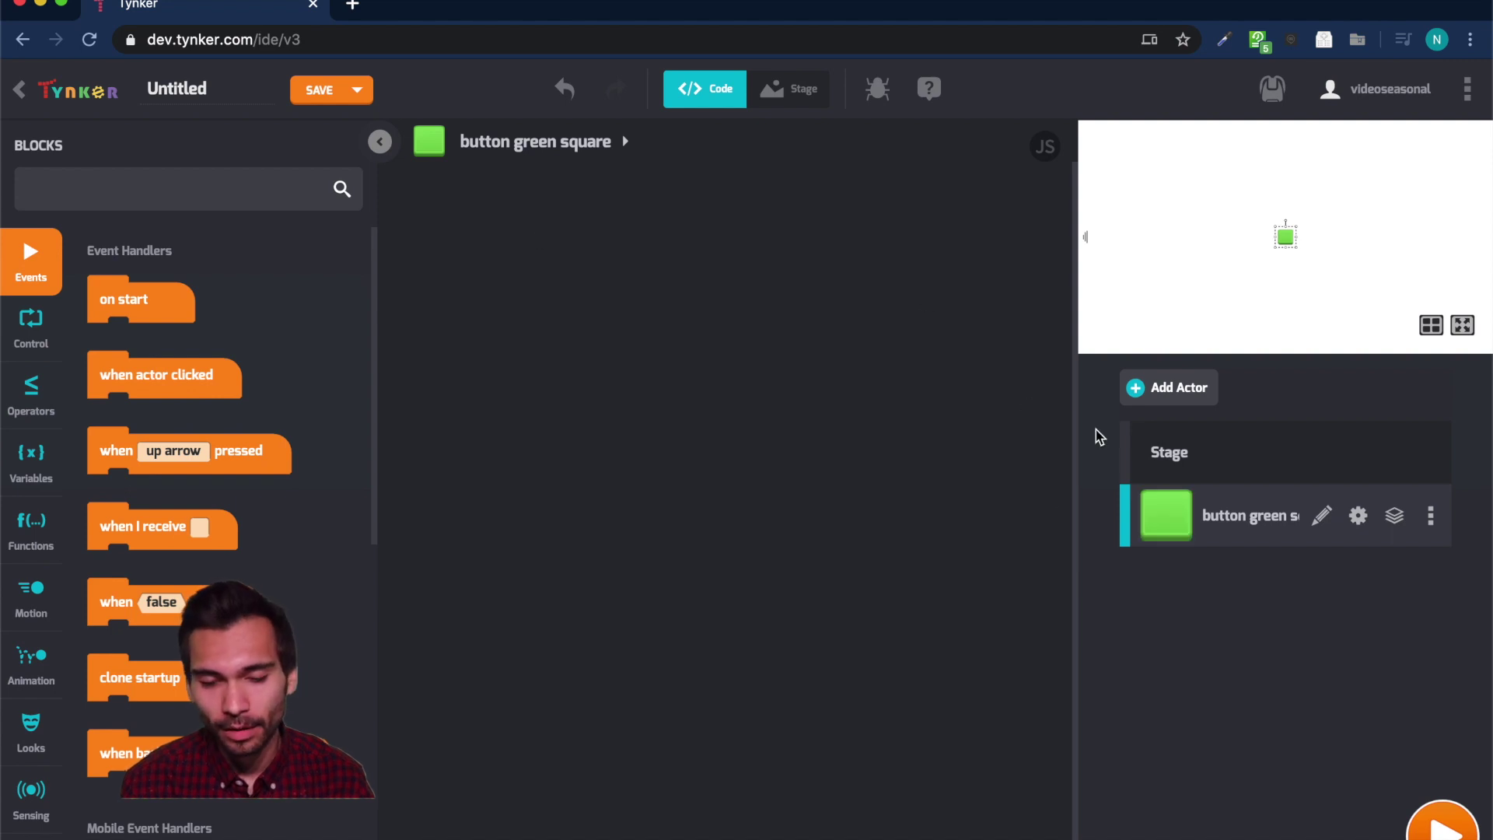
double_click(1231, 518)
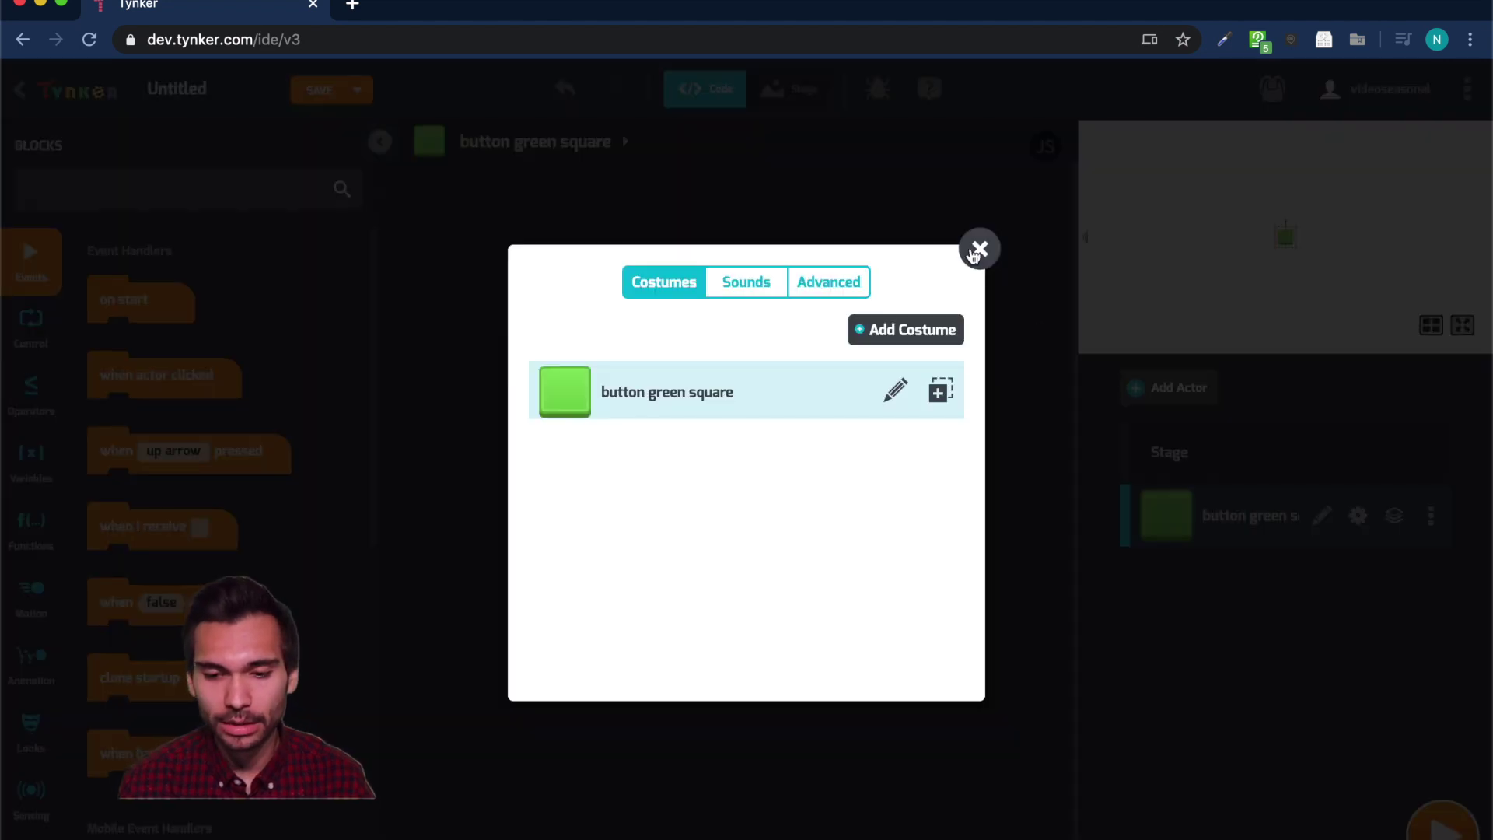
click(1217, 514)
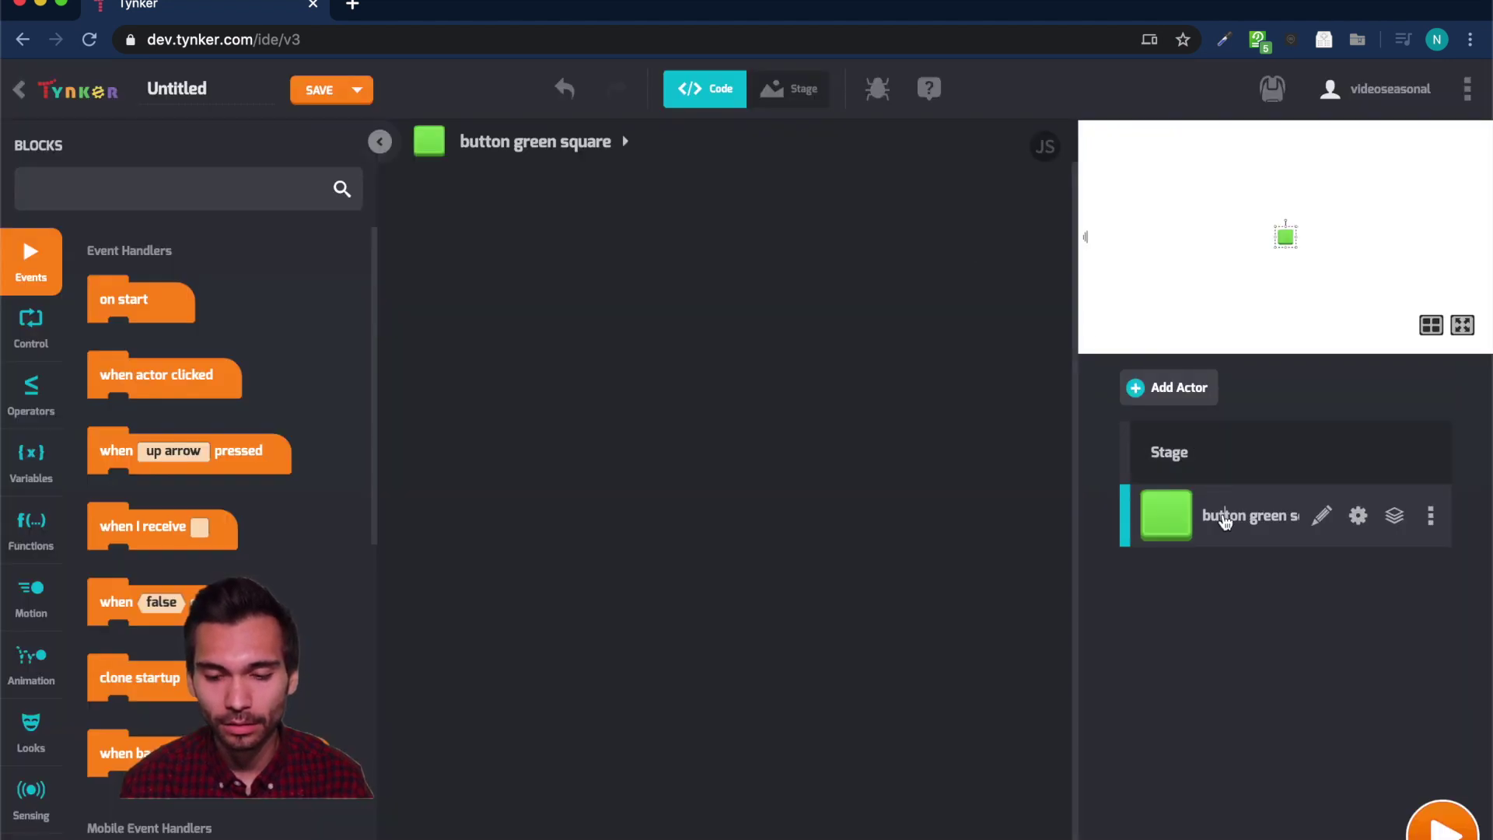
double_click(1225, 518)
text(Tile)
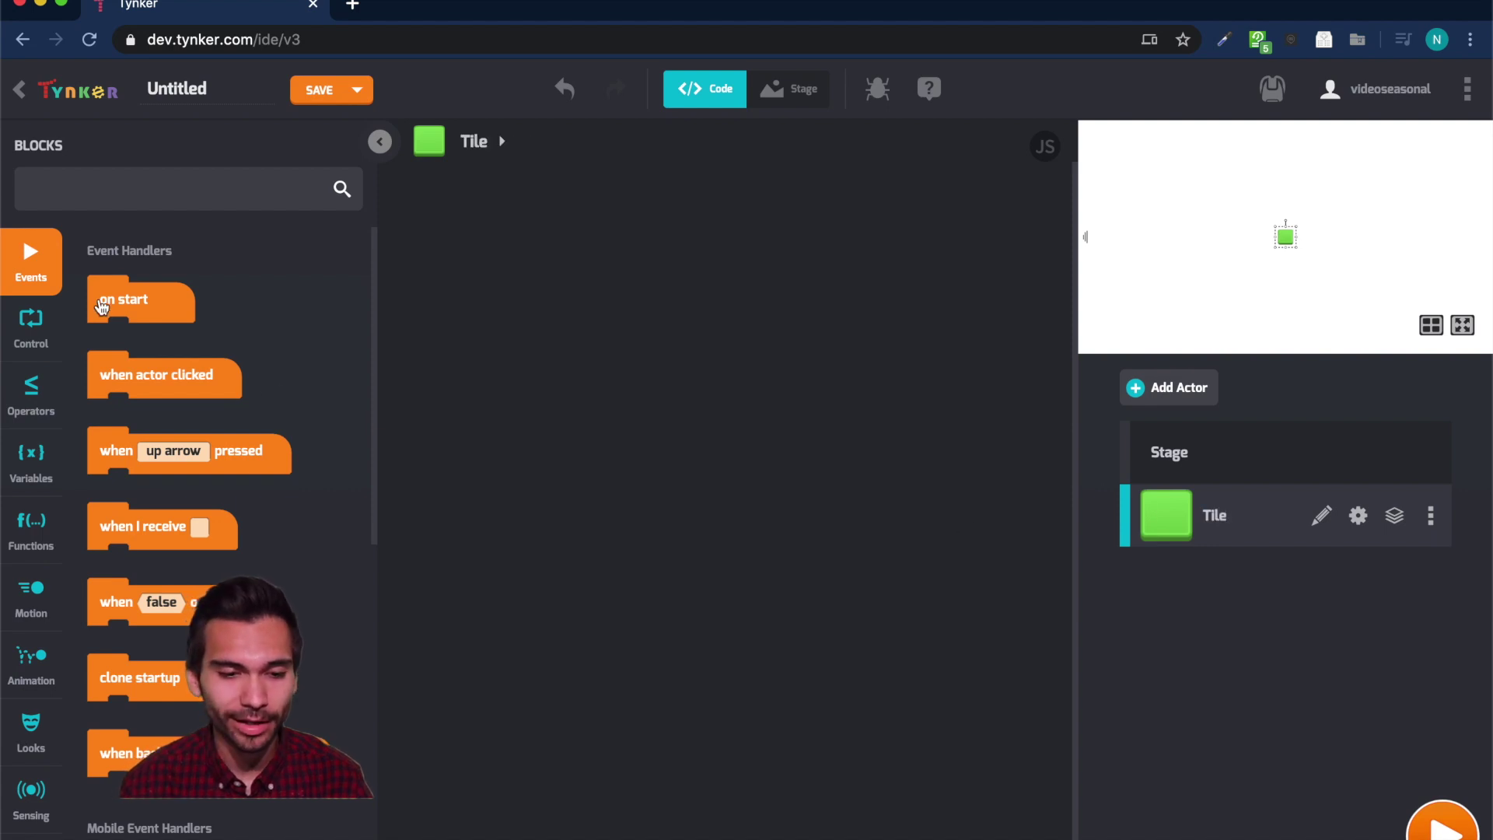
drag(102, 306, 616, 301)
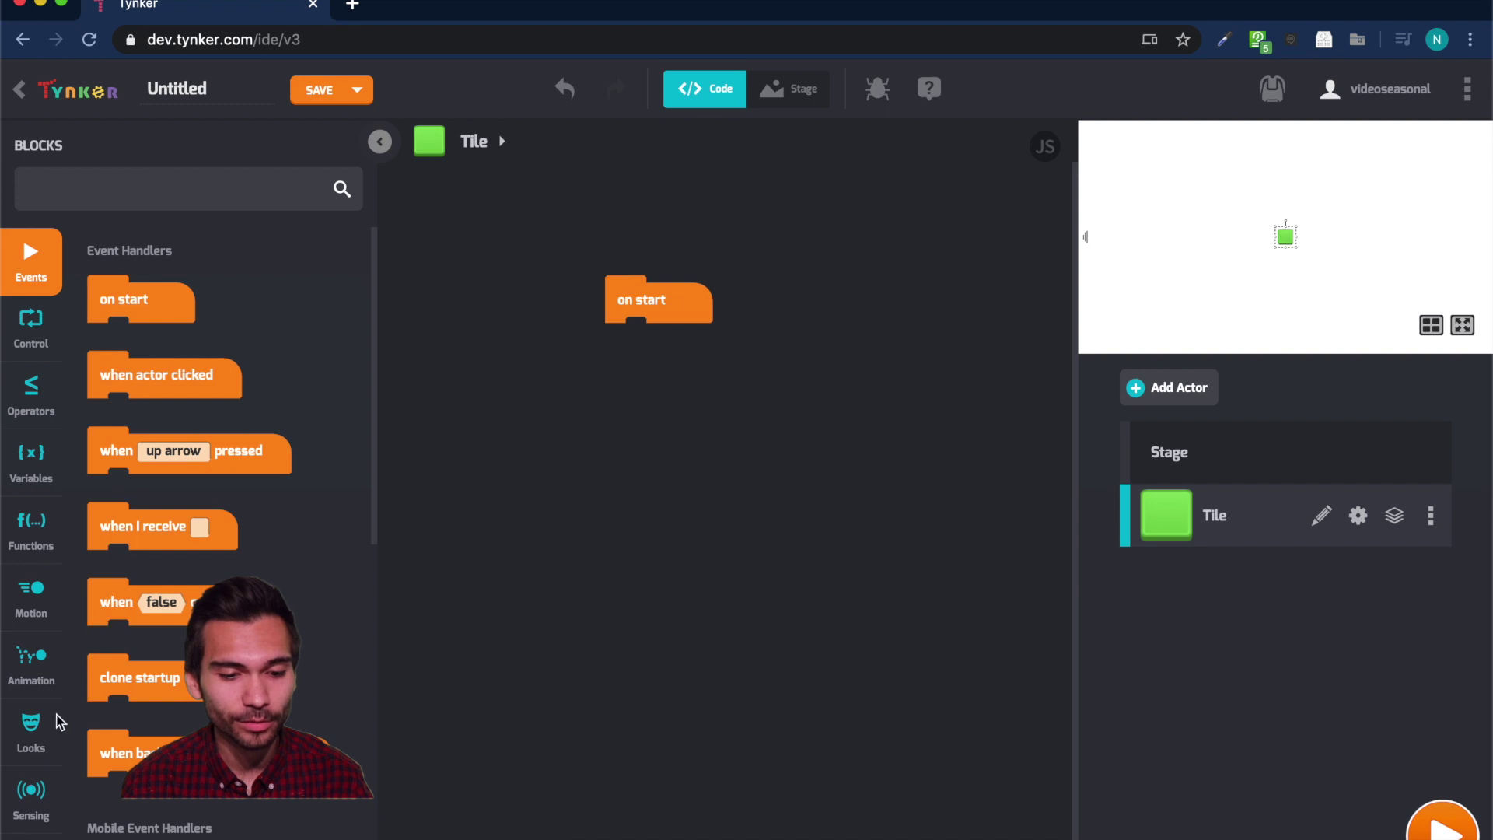
scroll(58, 721, down, 3)
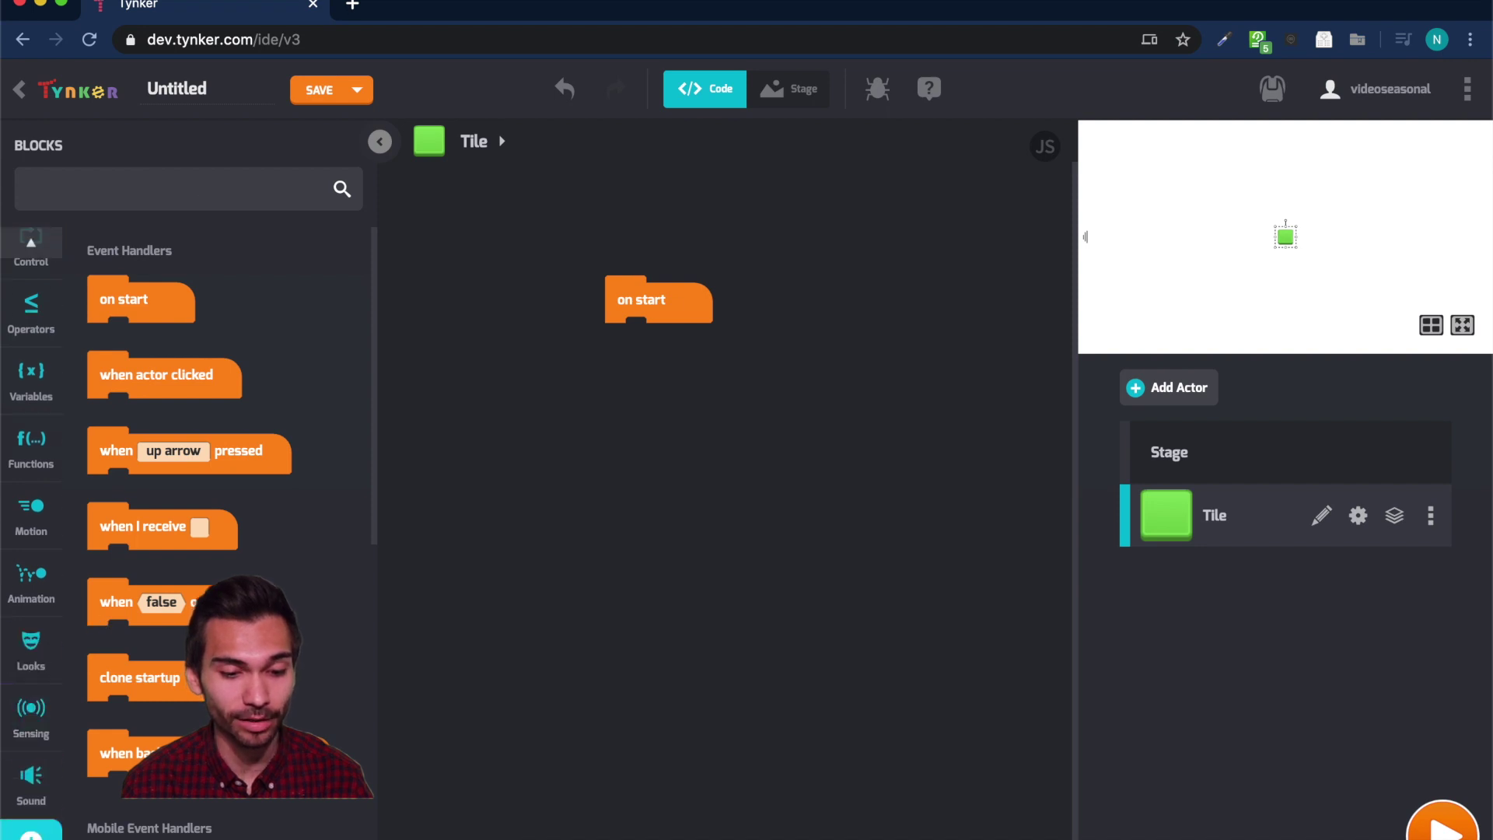
Enable the AR extension and add turn video on and video transparency 50% under on start.
click(31, 830)
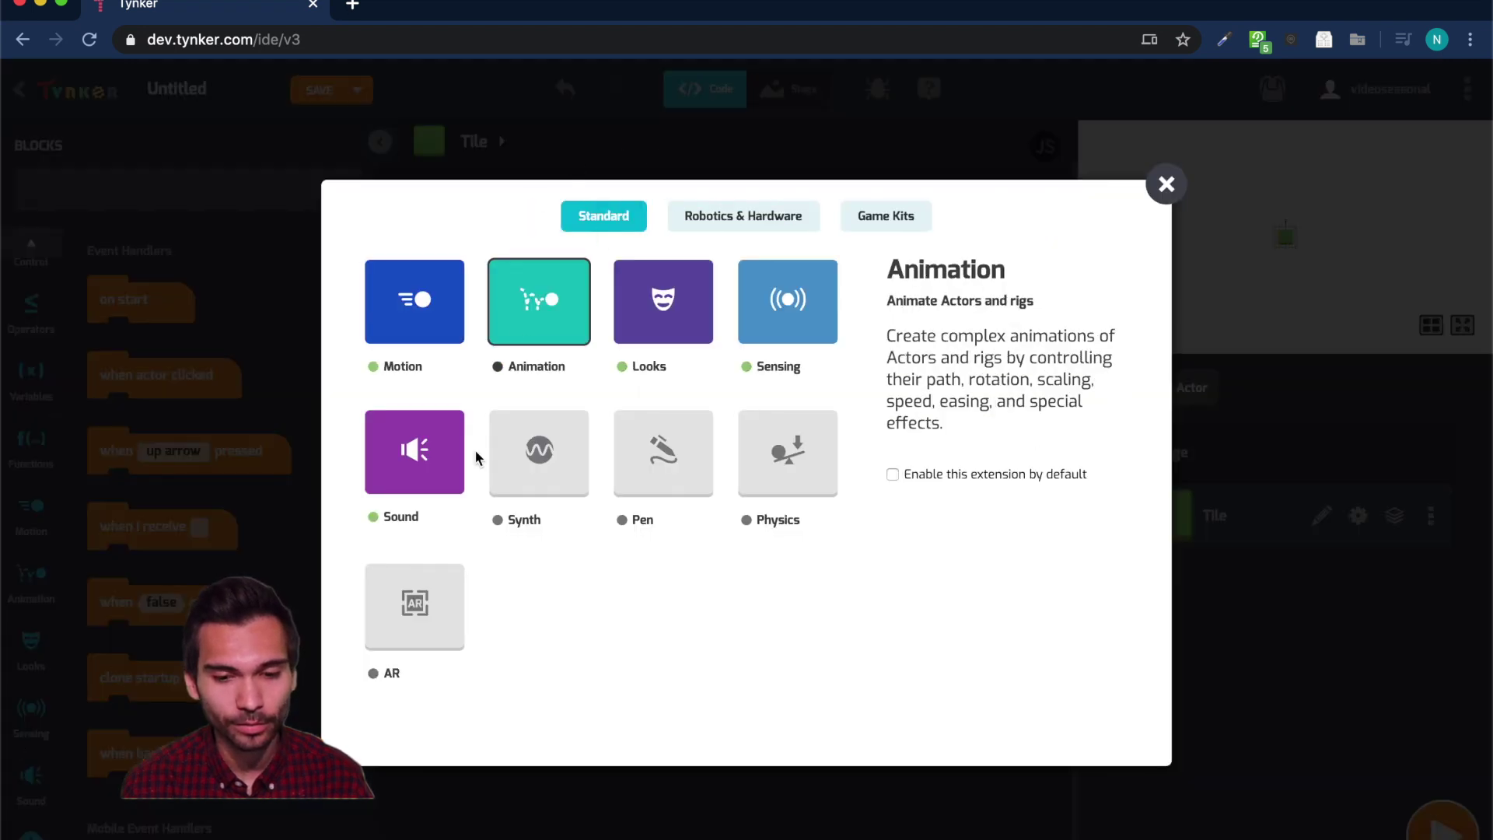
click(414, 604)
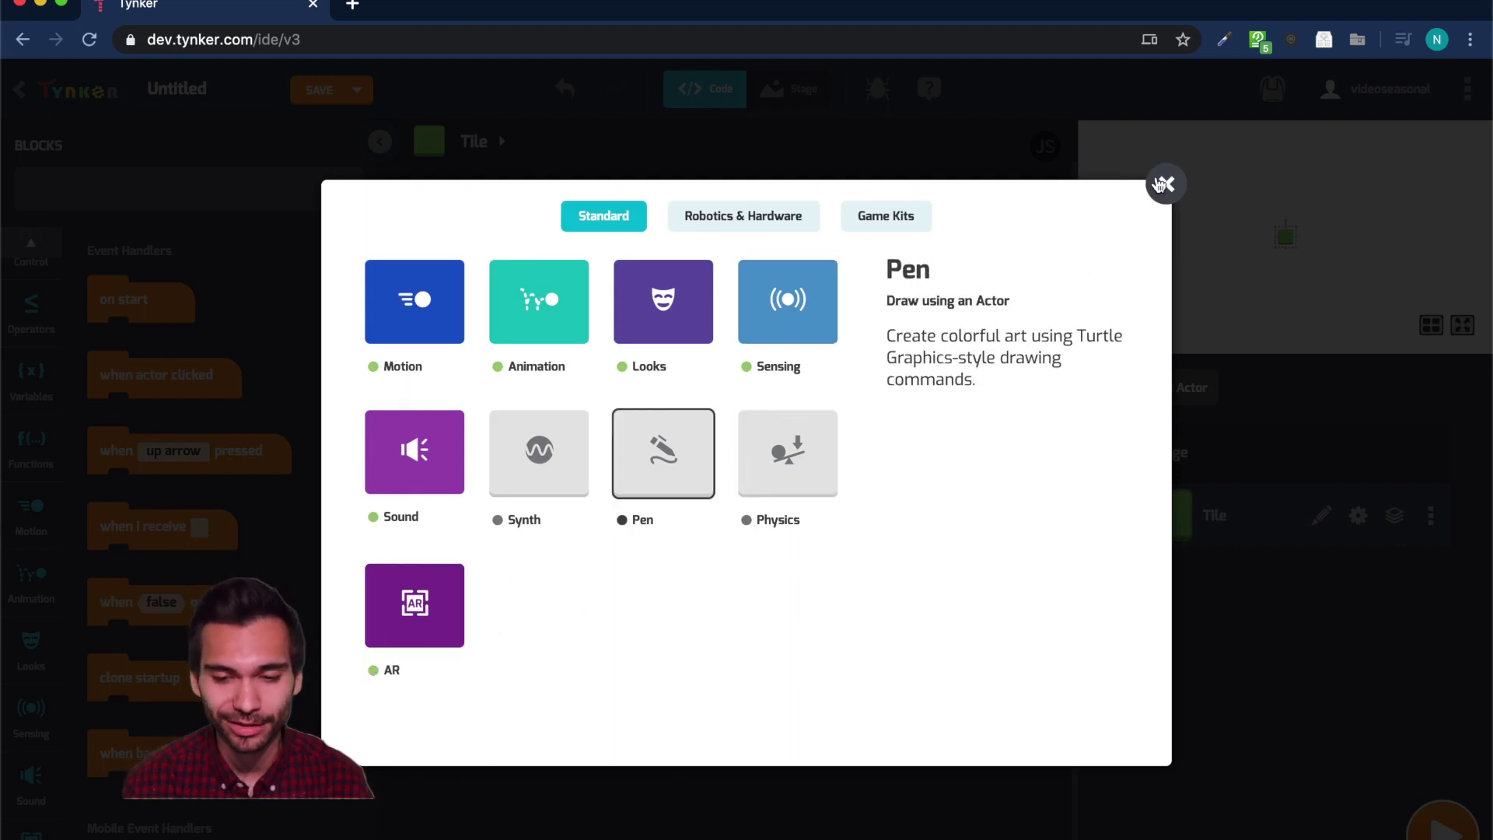
key(Escape)
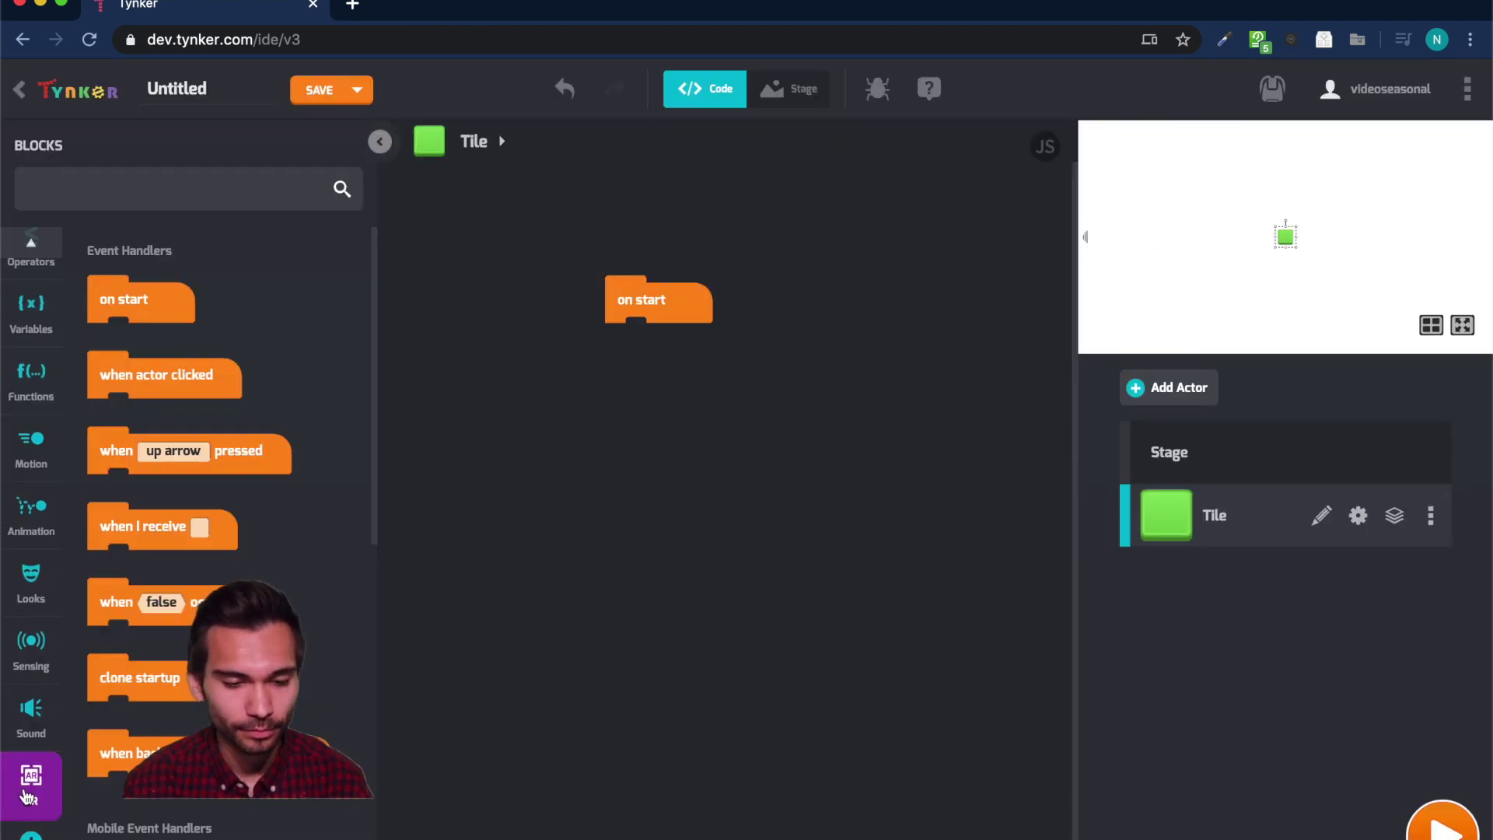
click(30, 783)
drag(131, 263, 699, 317)
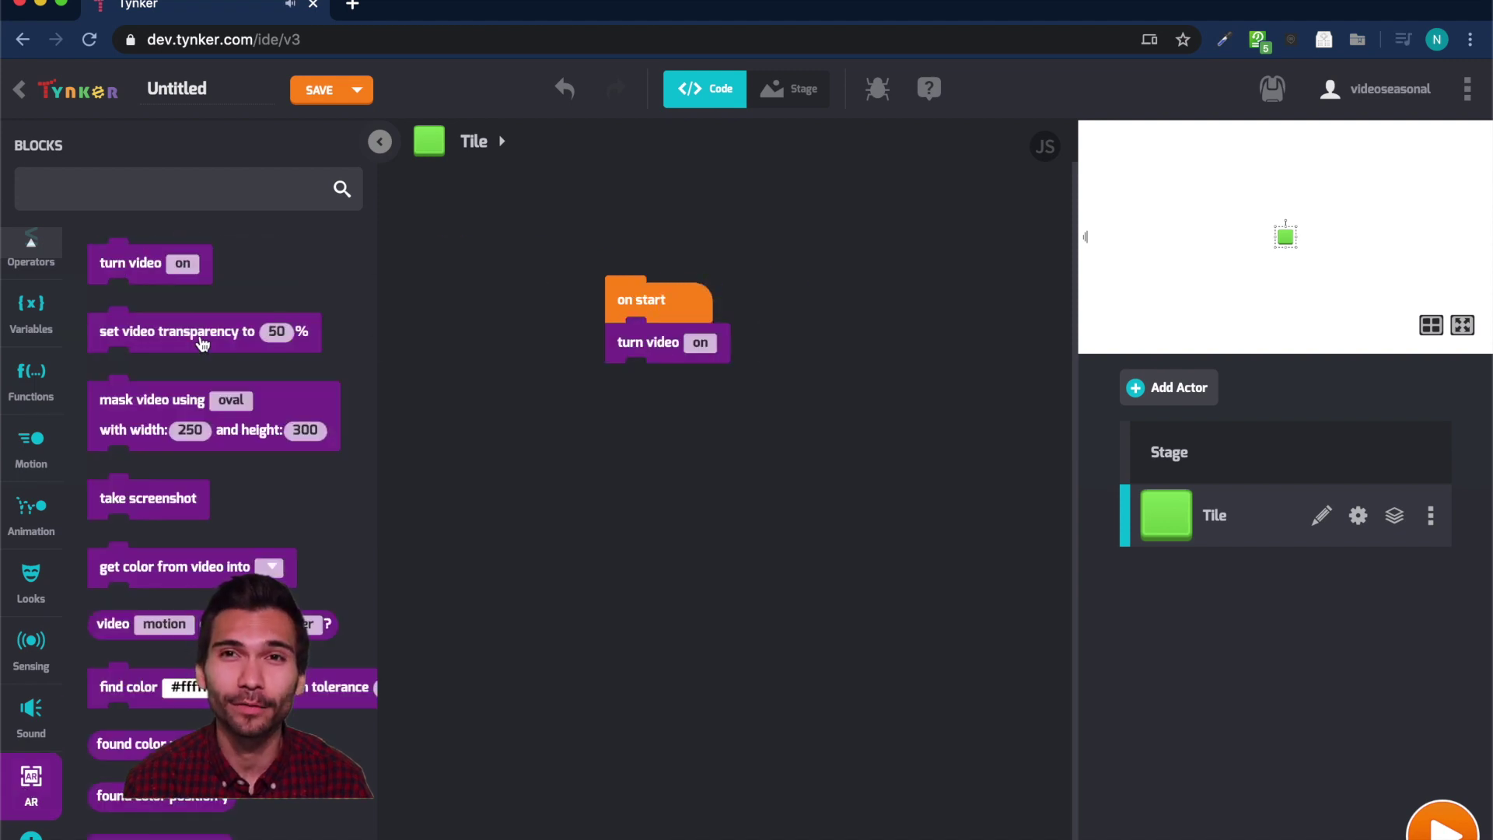
drag(202, 336, 730, 402)
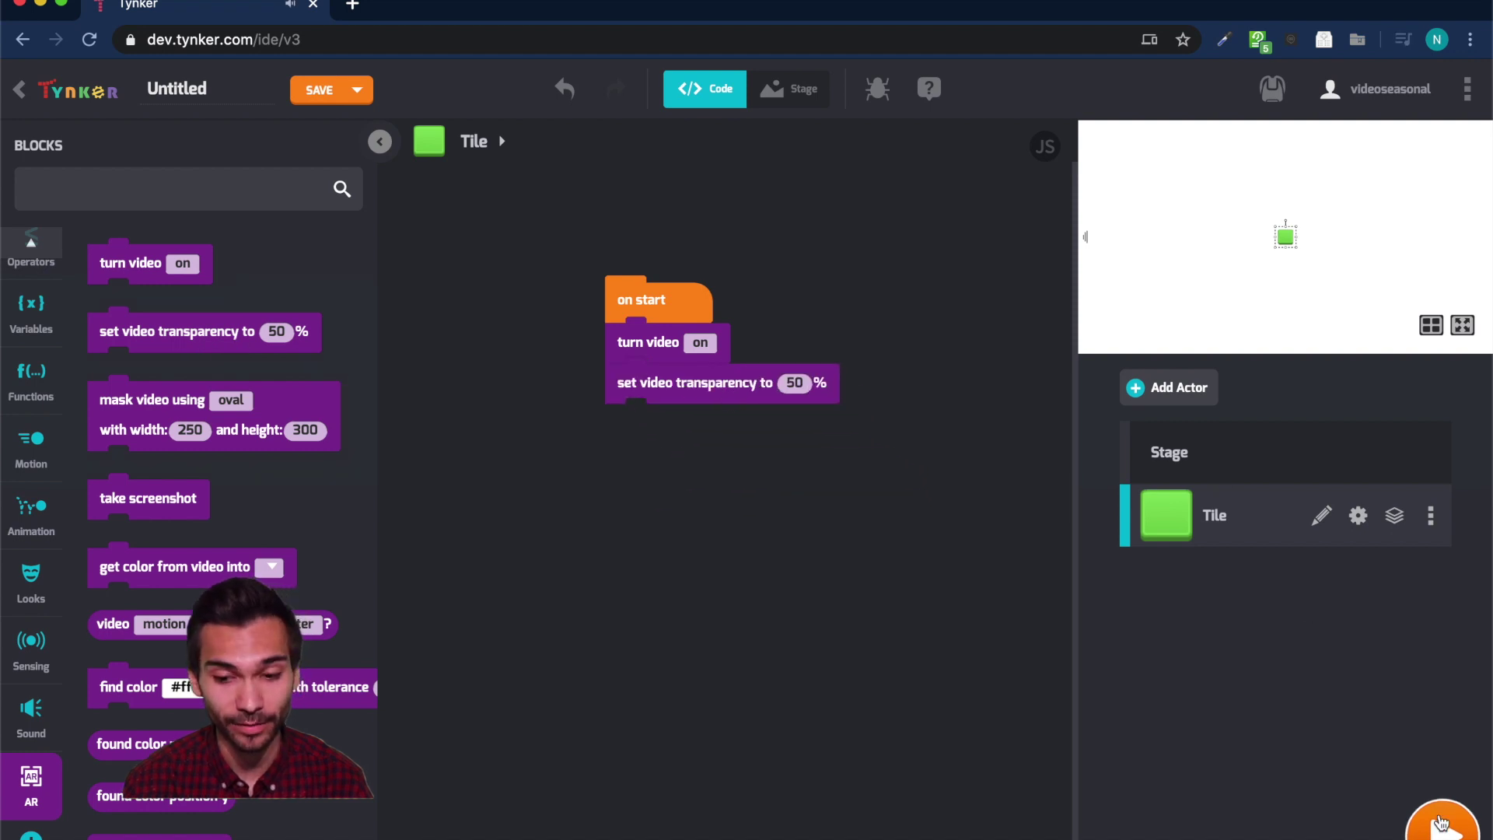
Set Tile's scale to 150 and test-run the webcam feed.
click(501, 140)
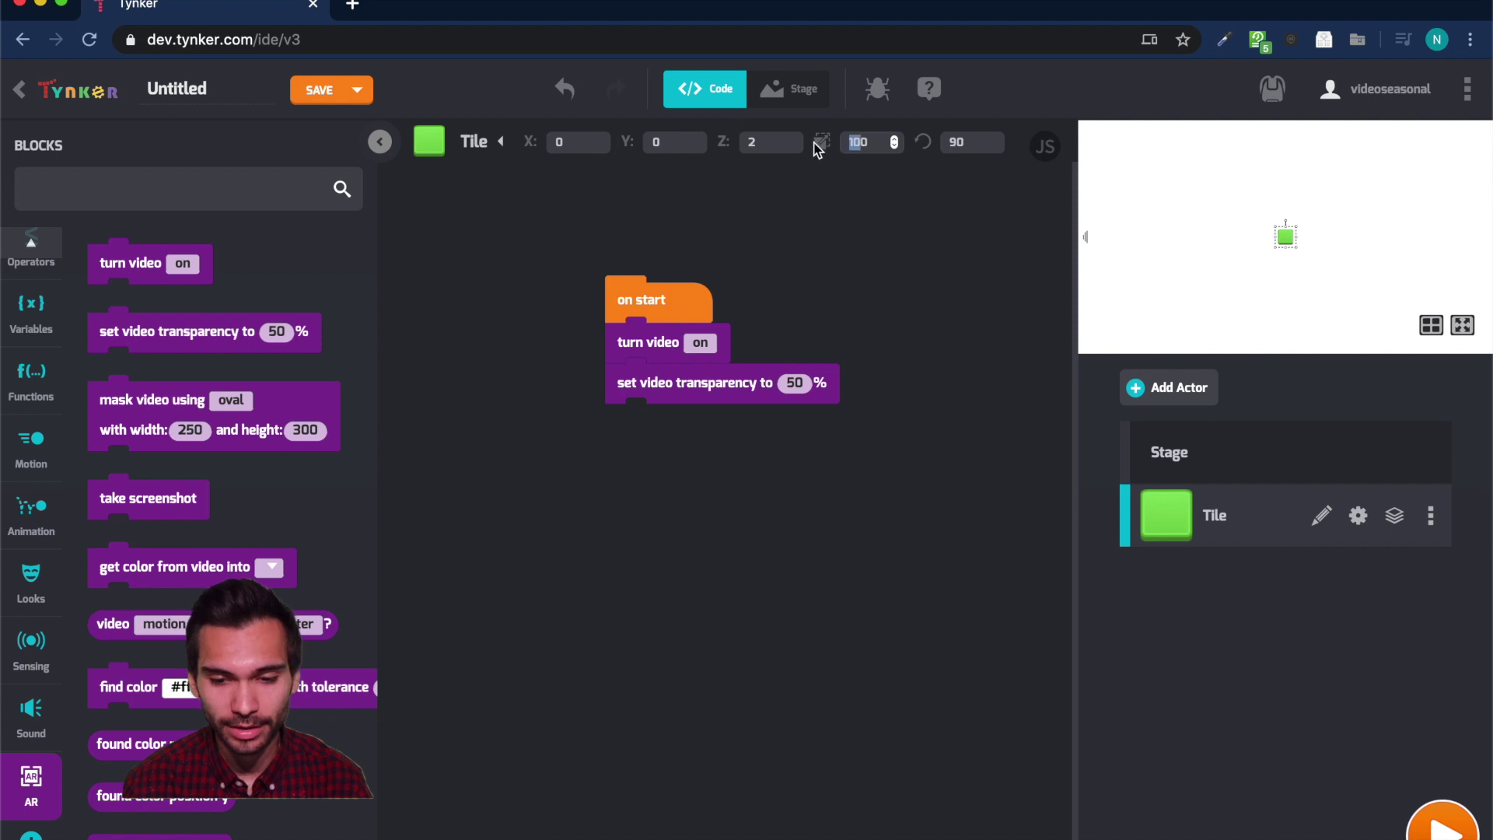
text(1800)
key(BackSpace)
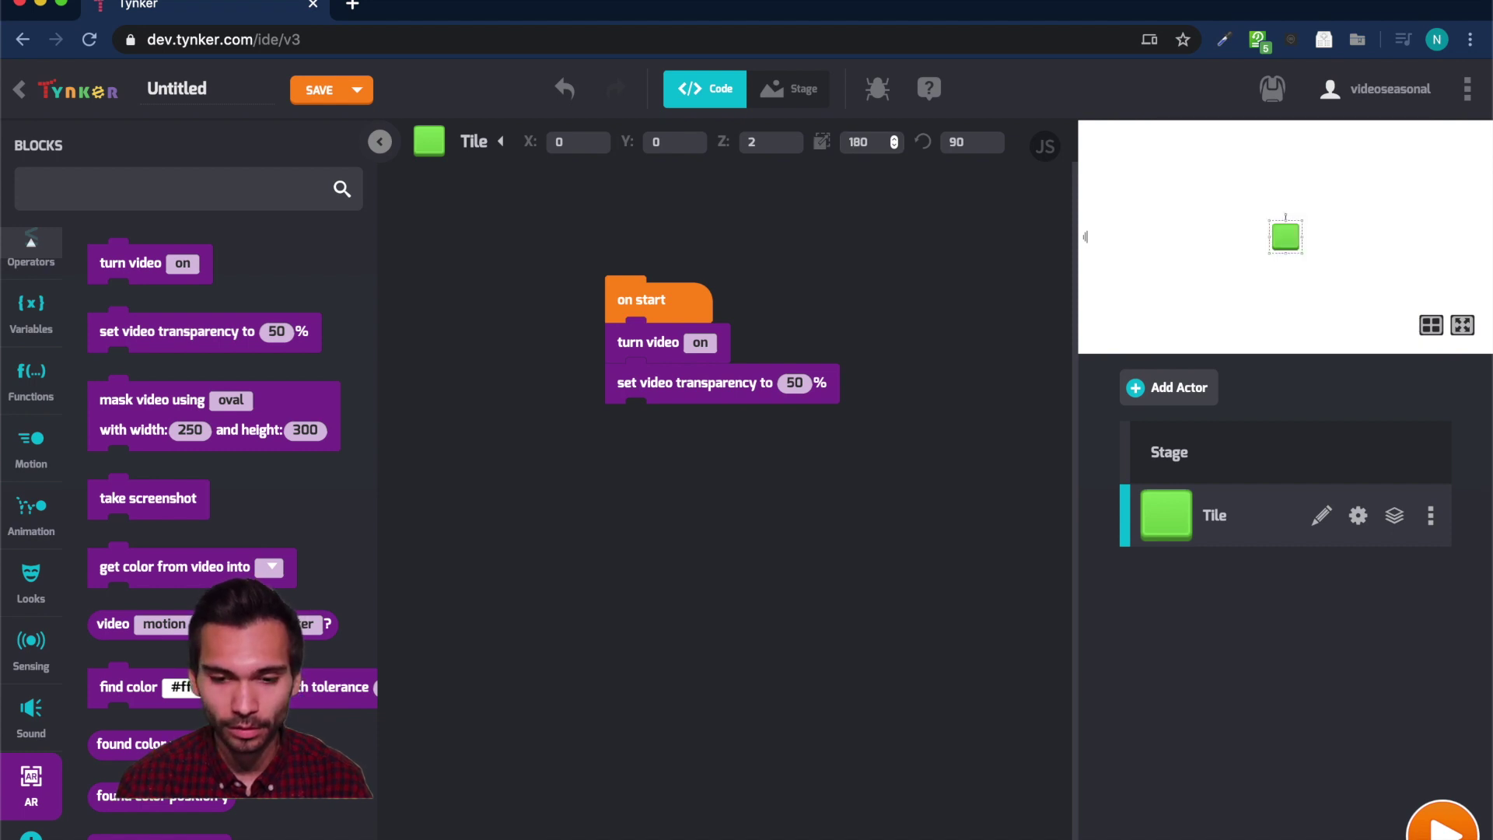
key(BackSpace)
text(5)
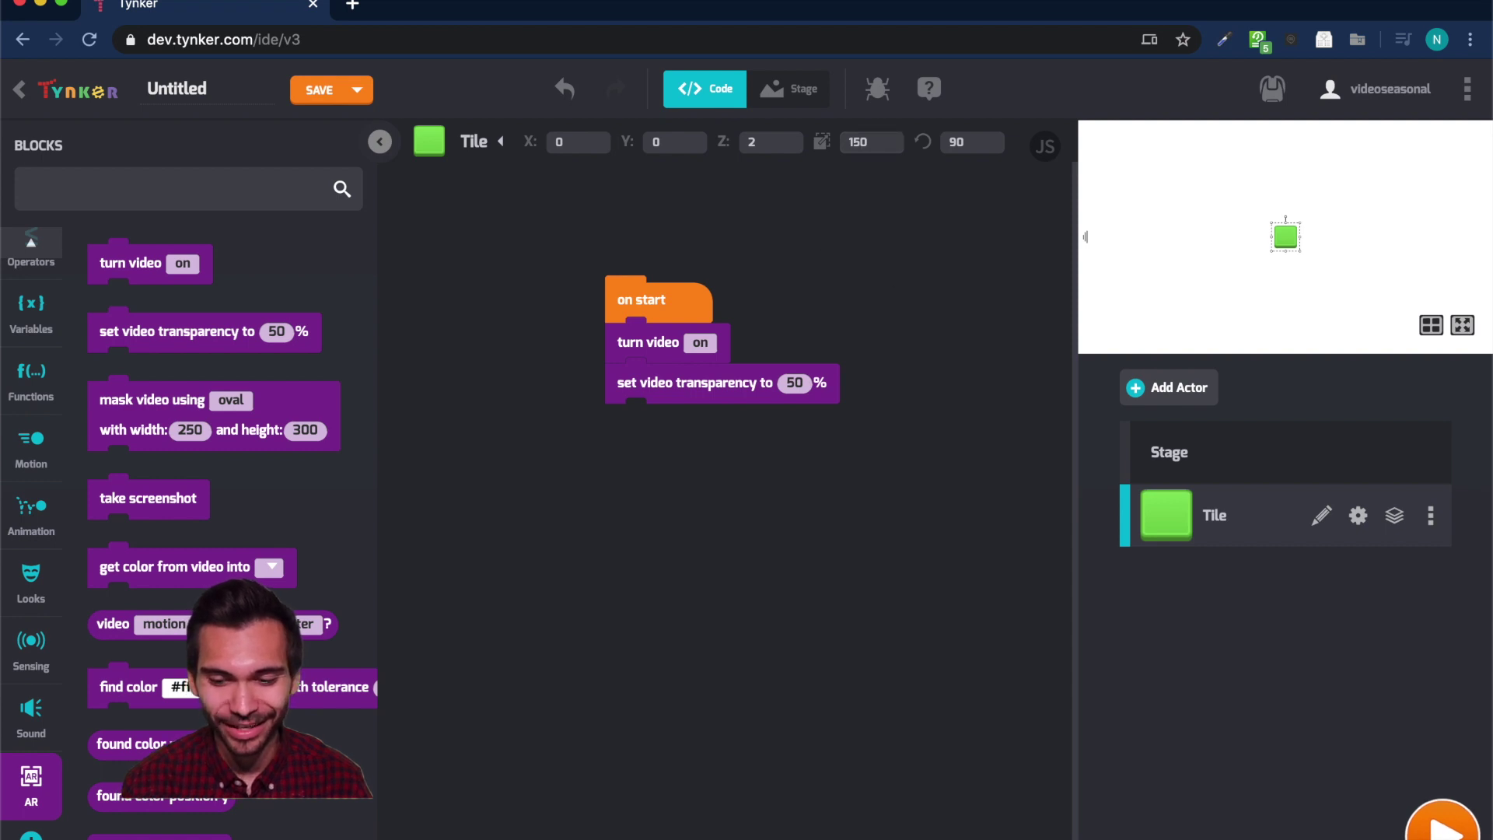
key(Return)
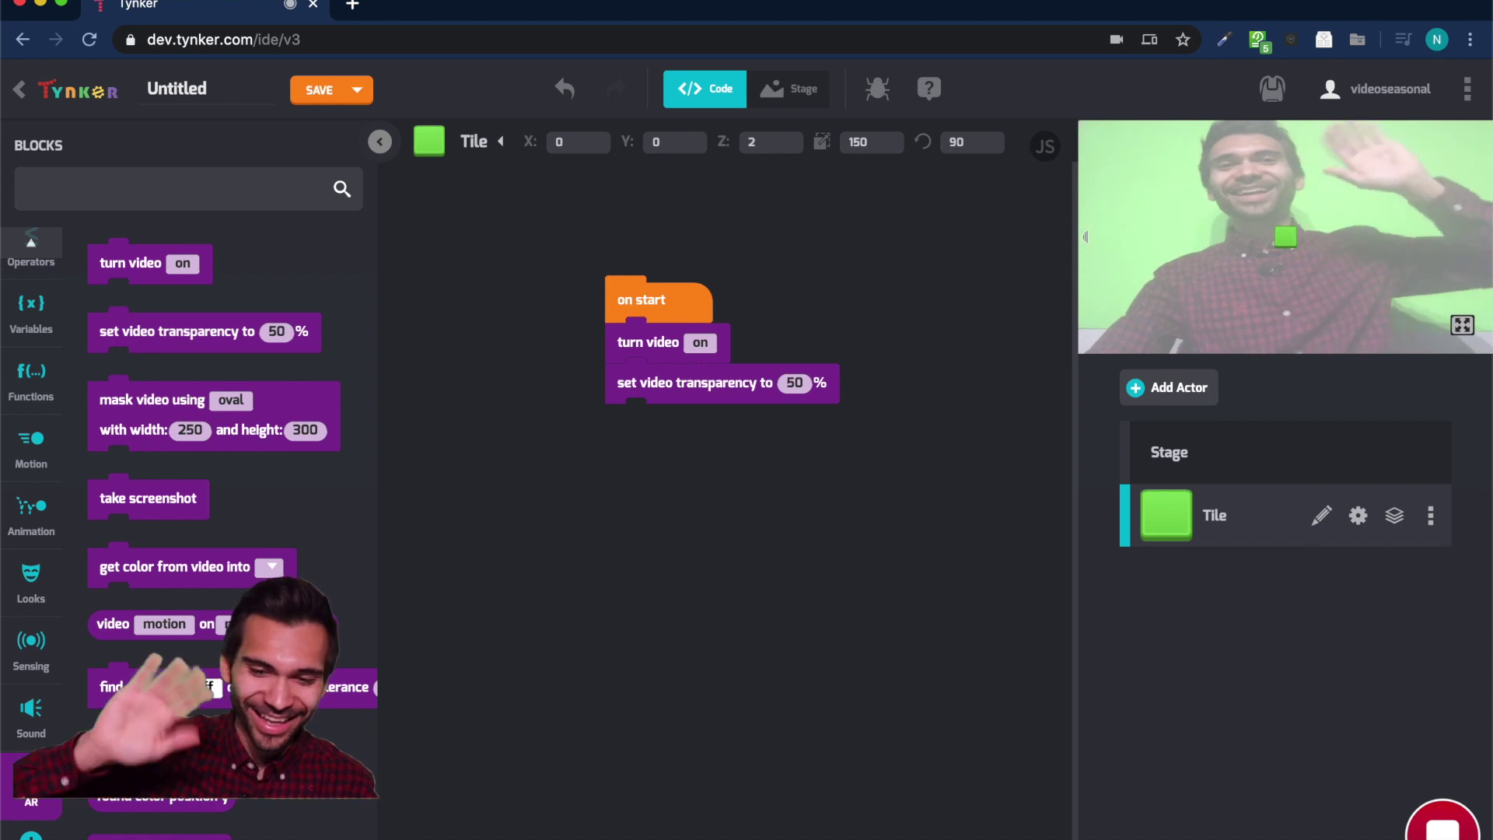
key(Escape)
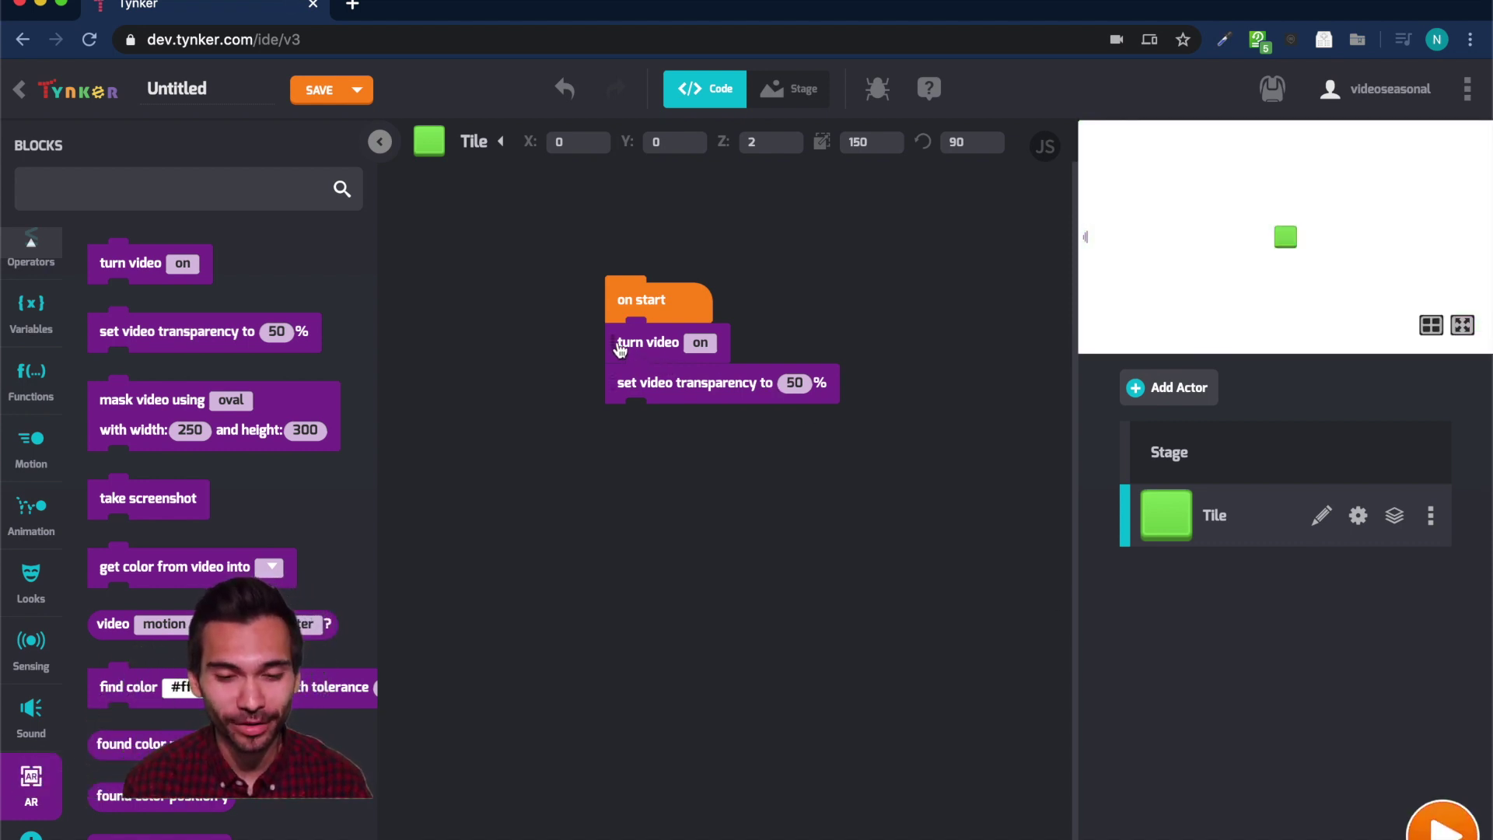
Detach the video blocks, create a global 'tiles' variable, and set tiles to 0 on start.
drag(618, 346, 825, 250)
drag(641, 300, 470, 230)
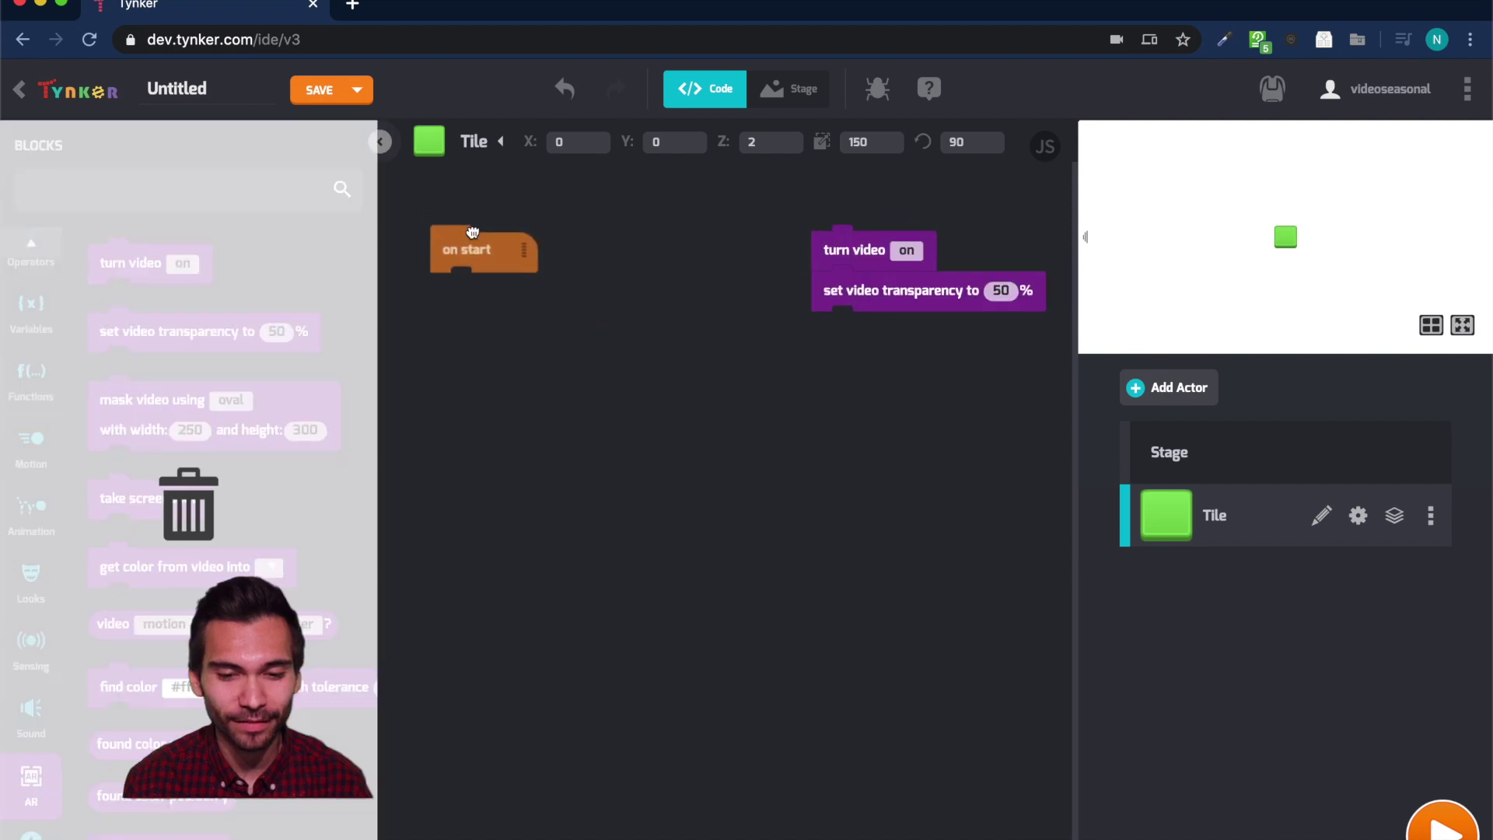
click(39, 411)
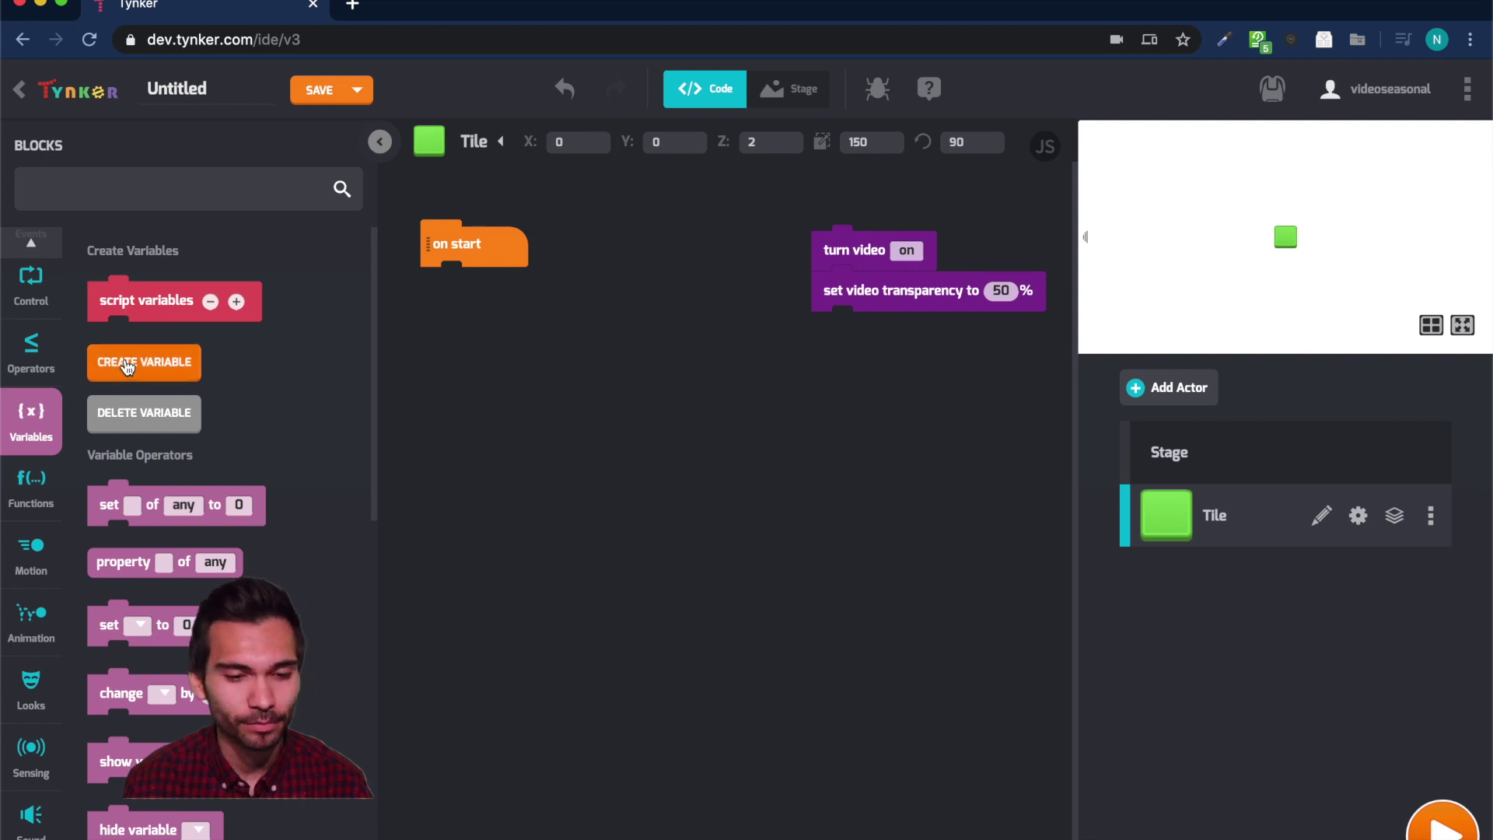
click(144, 360)
text(tiles)
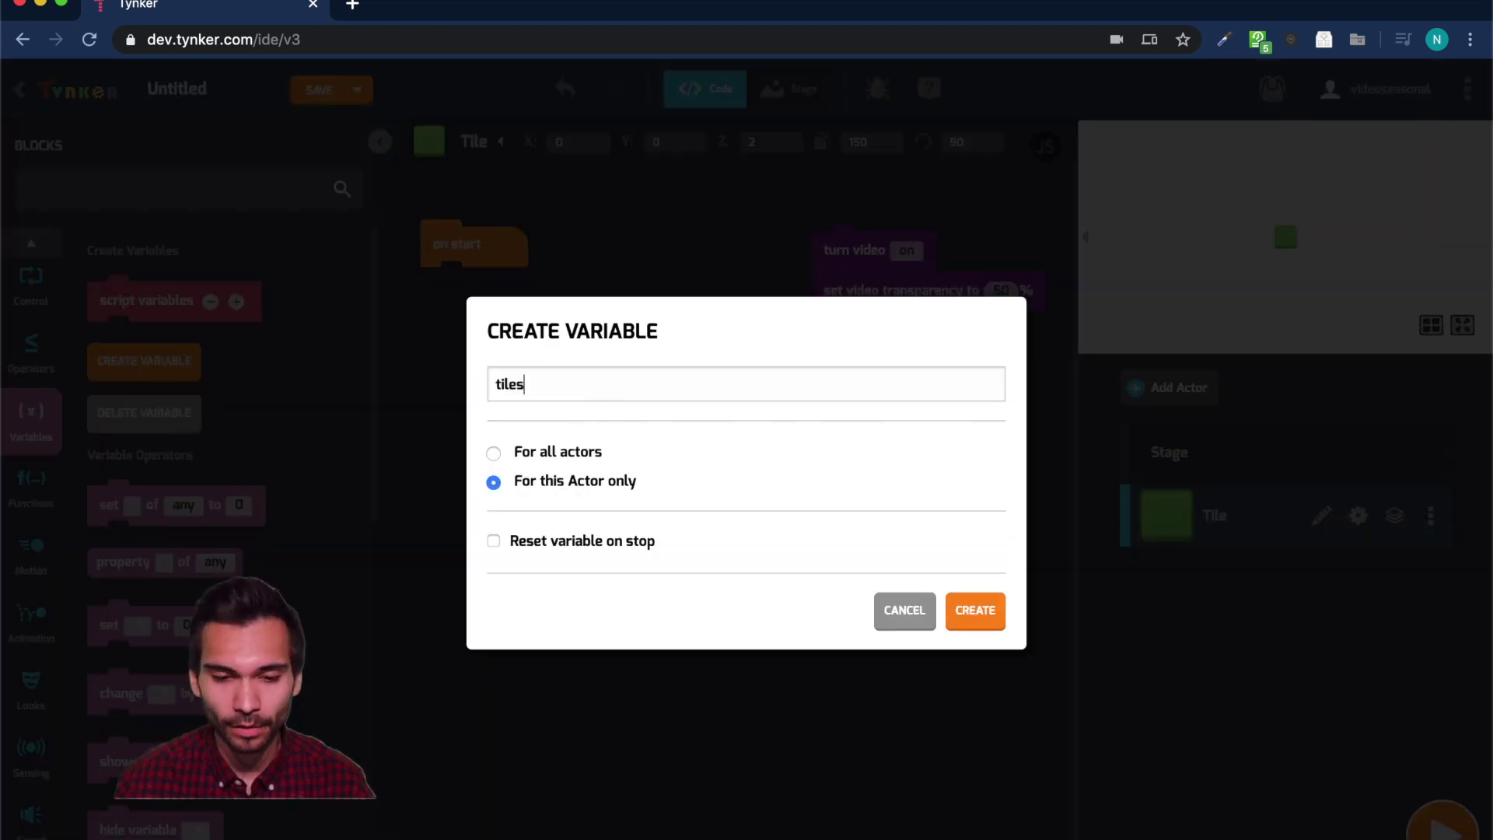
click(492, 453)
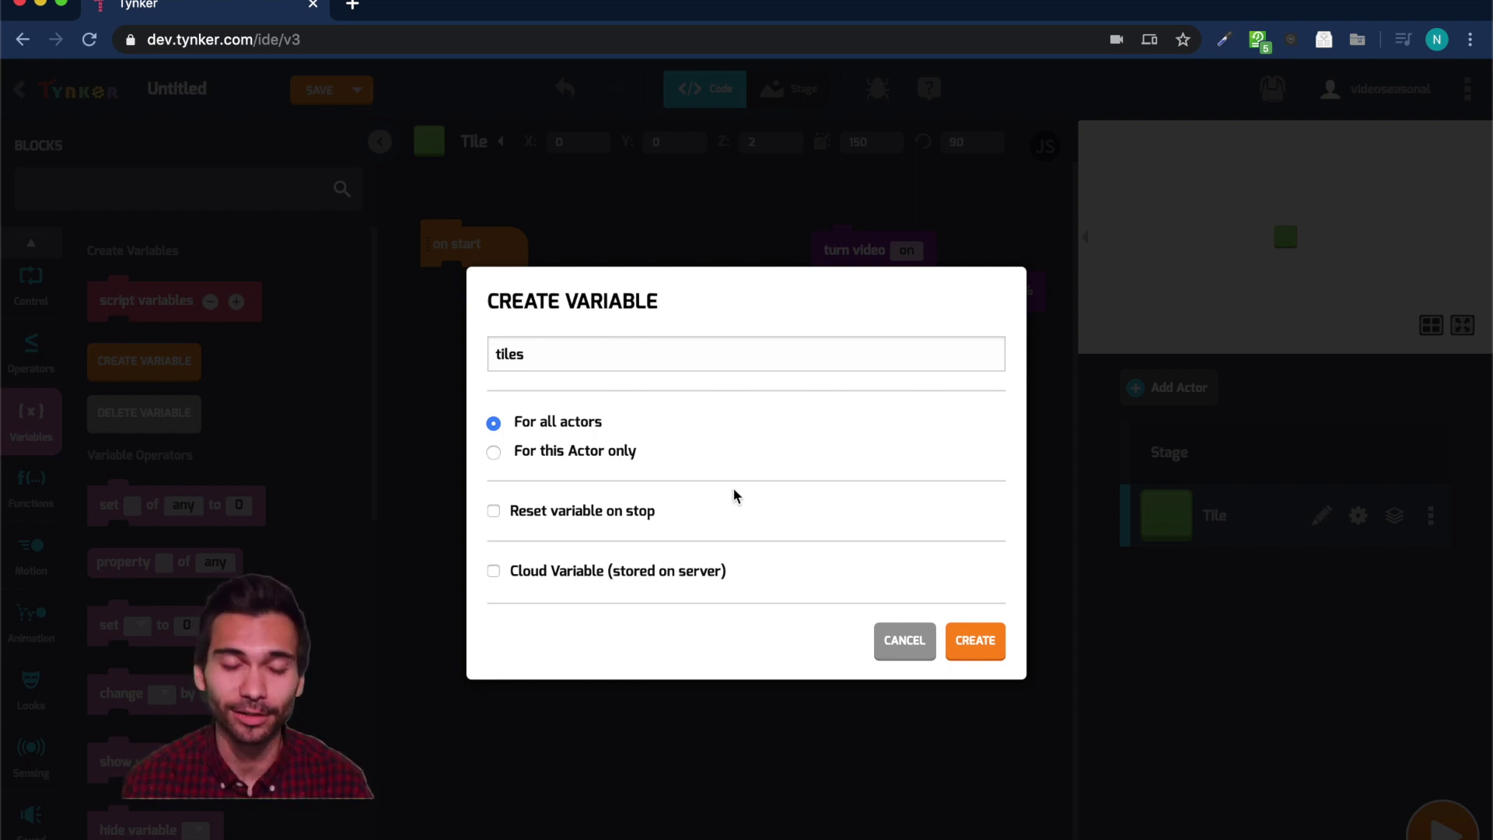
click(975, 641)
scroll(188, 607, down, 2)
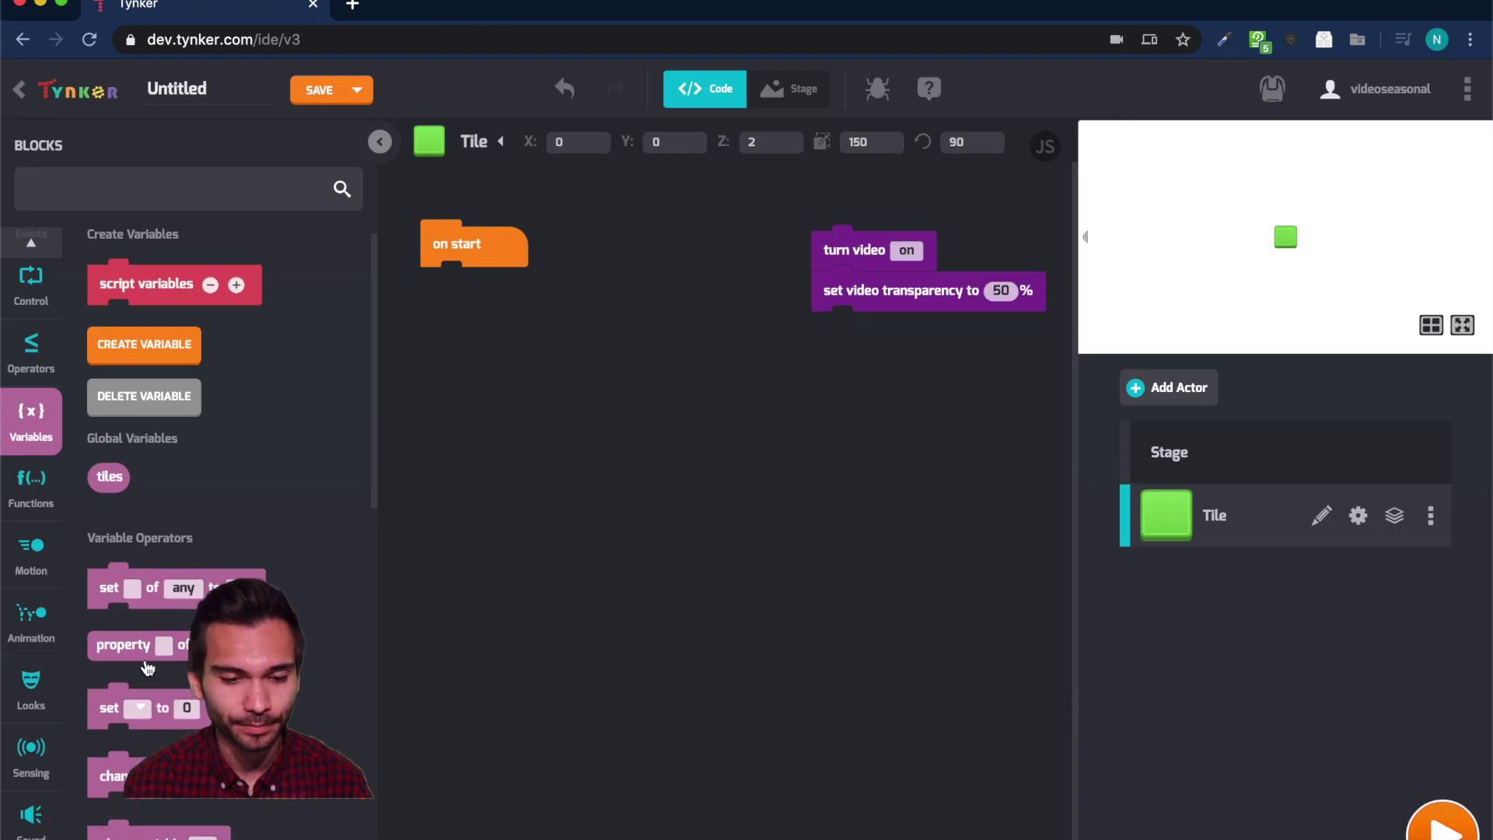
drag(117, 645, 441, 290)
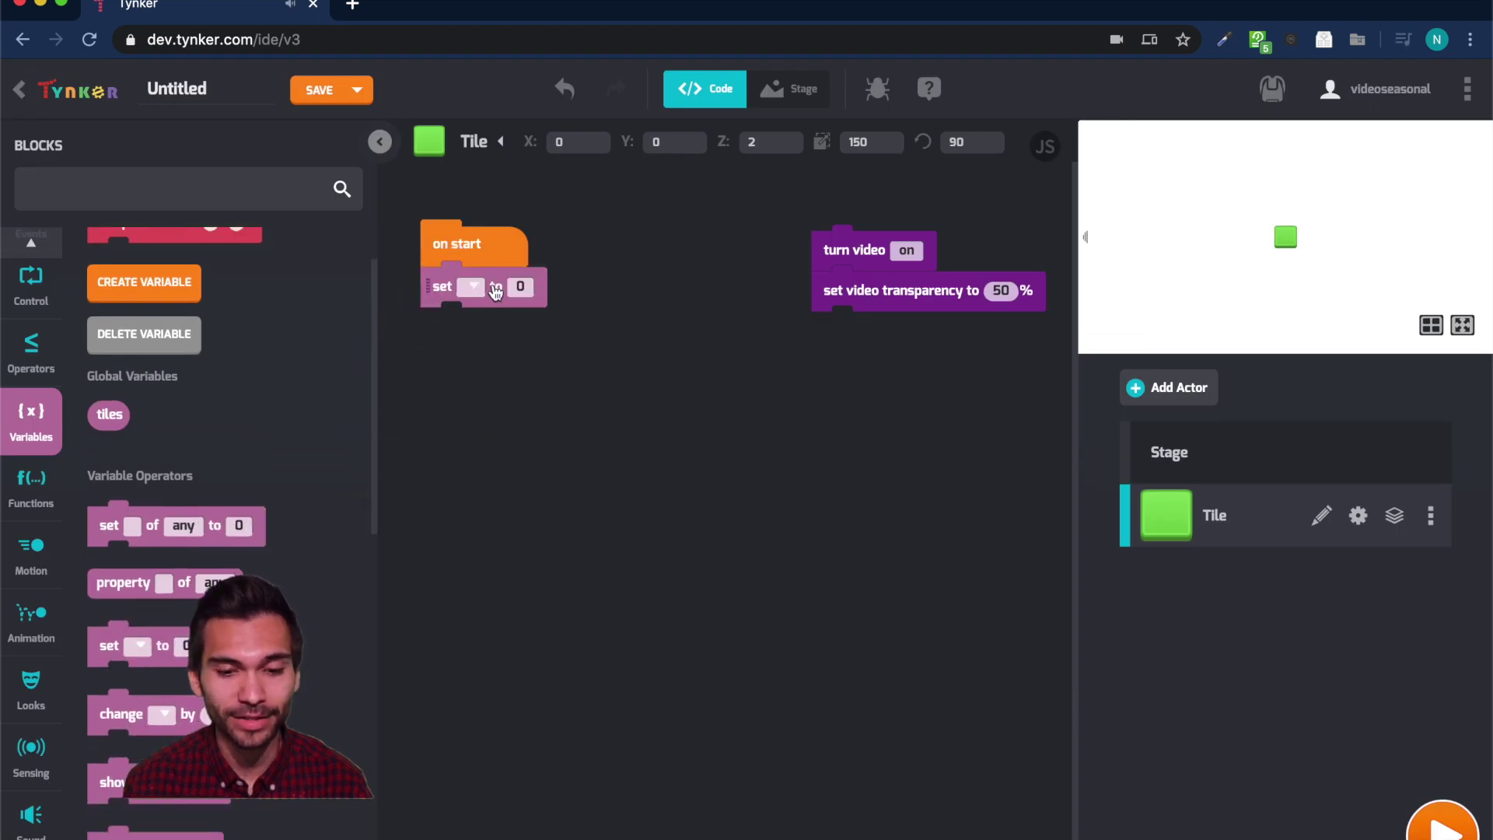
click(476, 287)
click(490, 320)
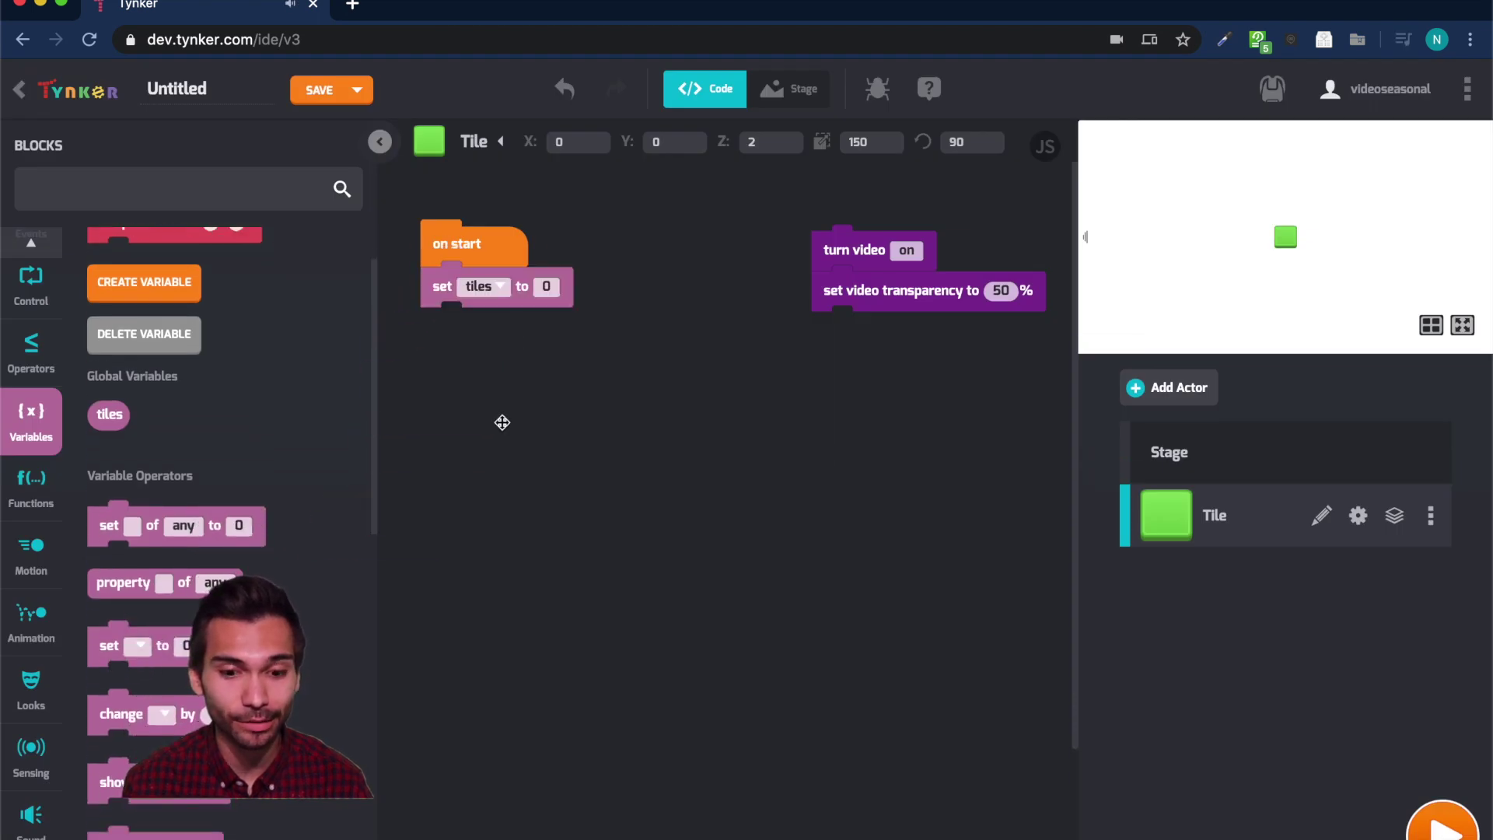
Add 'go to x: screen left y: screen bottom' and test the tile placement.
click(214, 187)
text(goto)
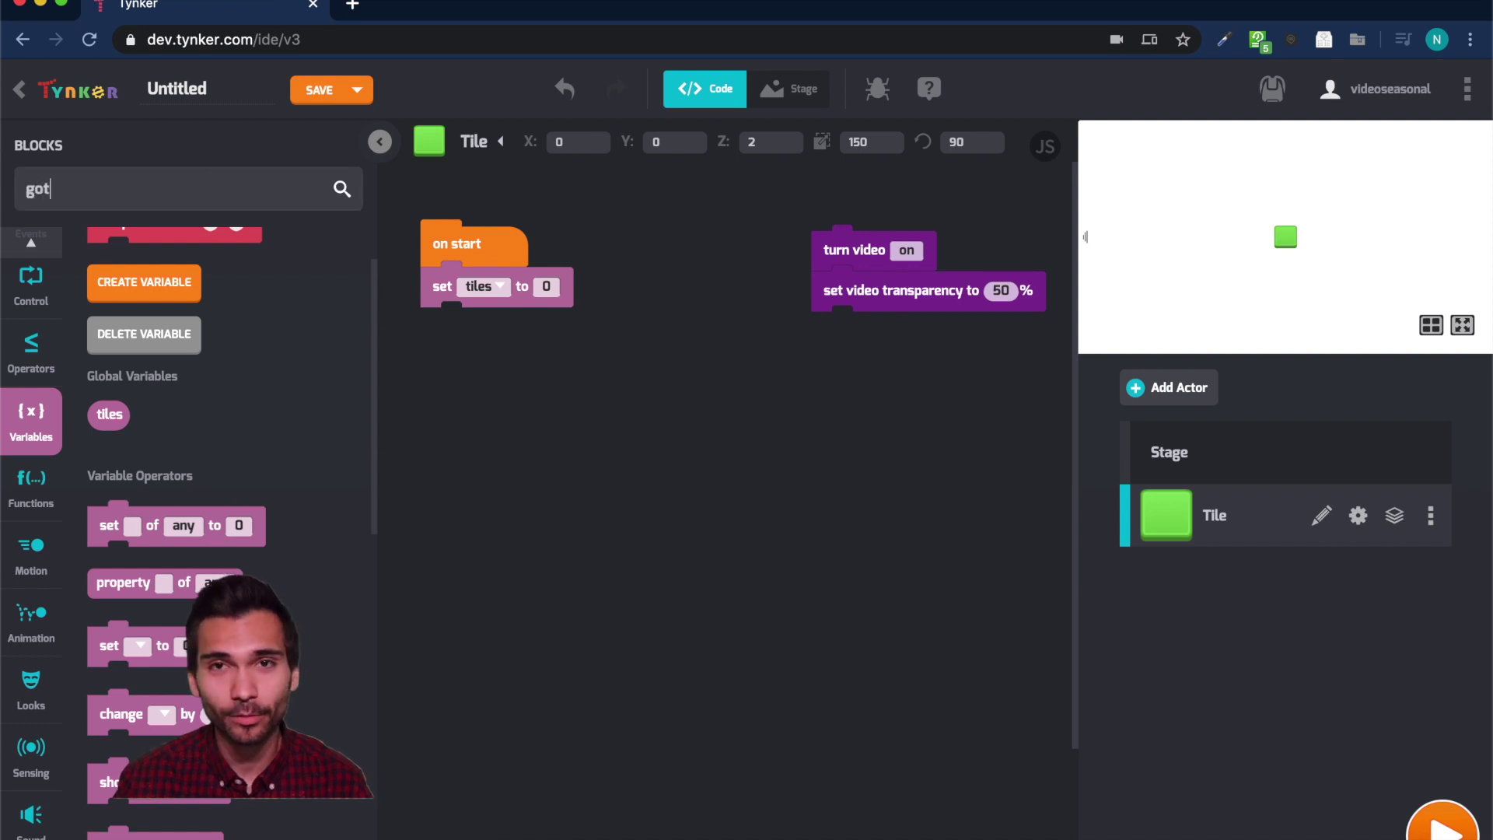
drag(117, 301, 449, 330)
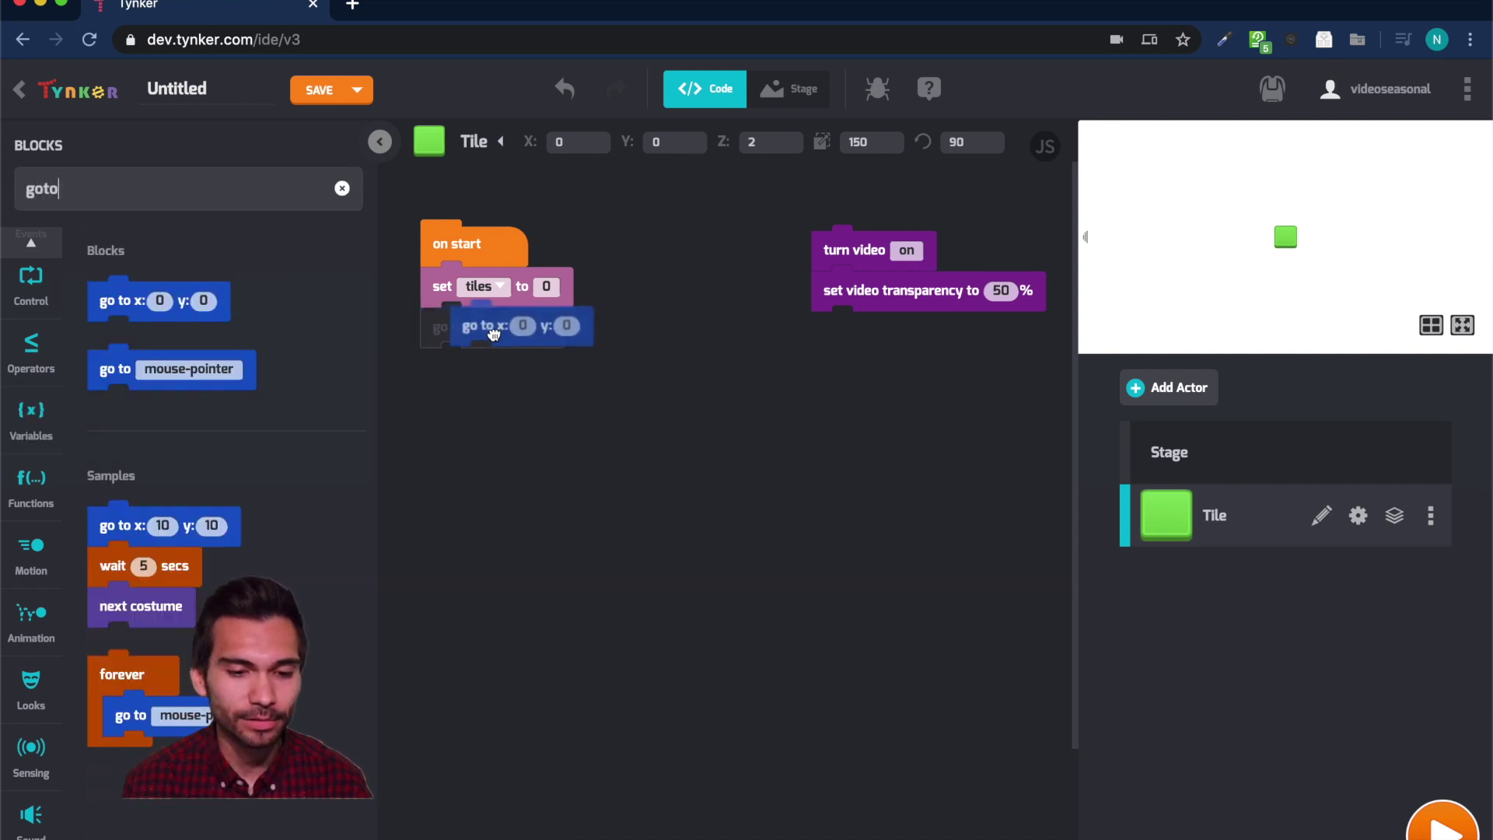
click(342, 188)
text(screen)
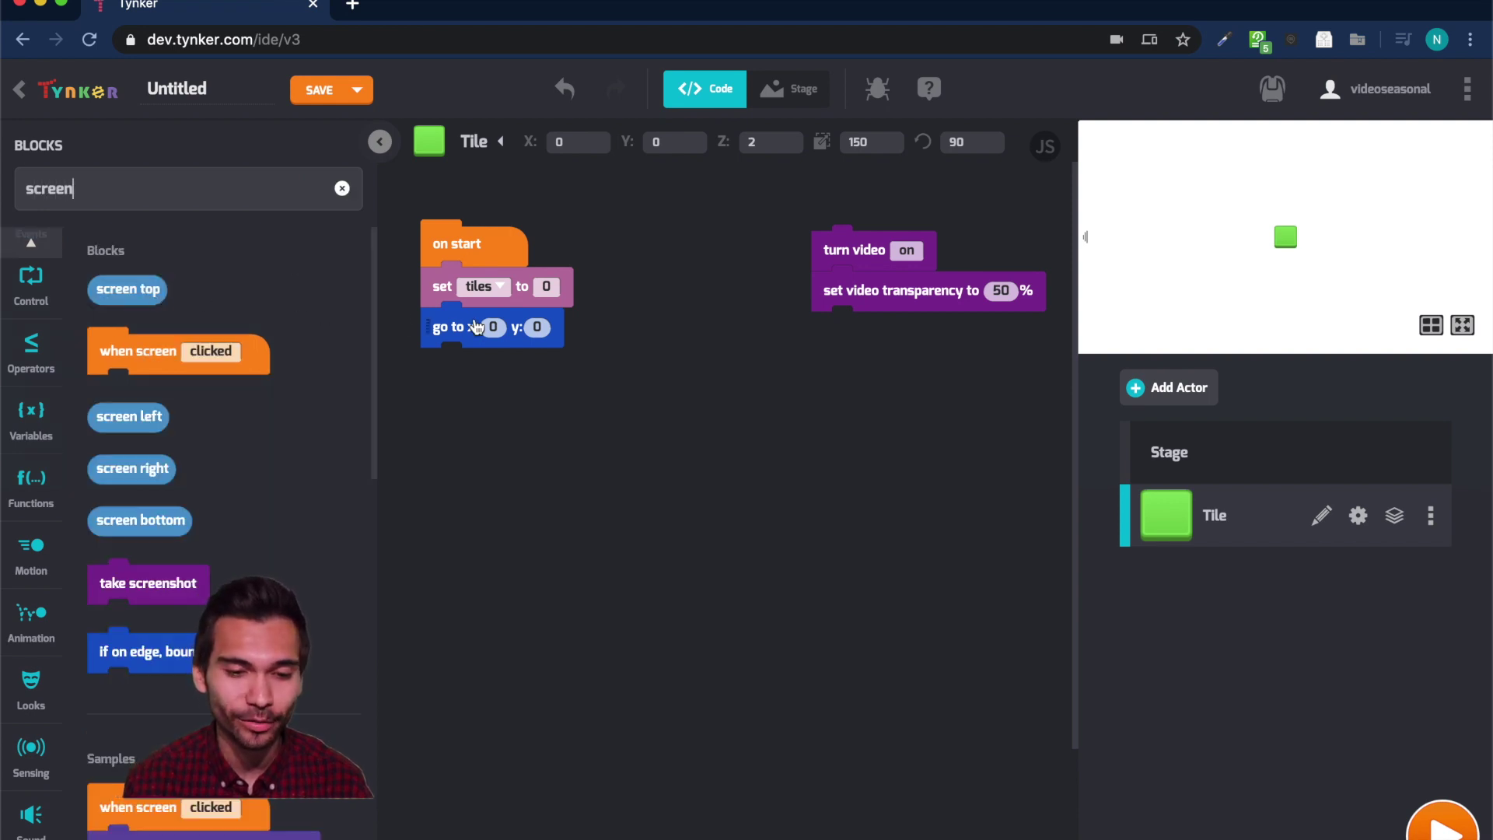
drag(158, 520, 606, 337)
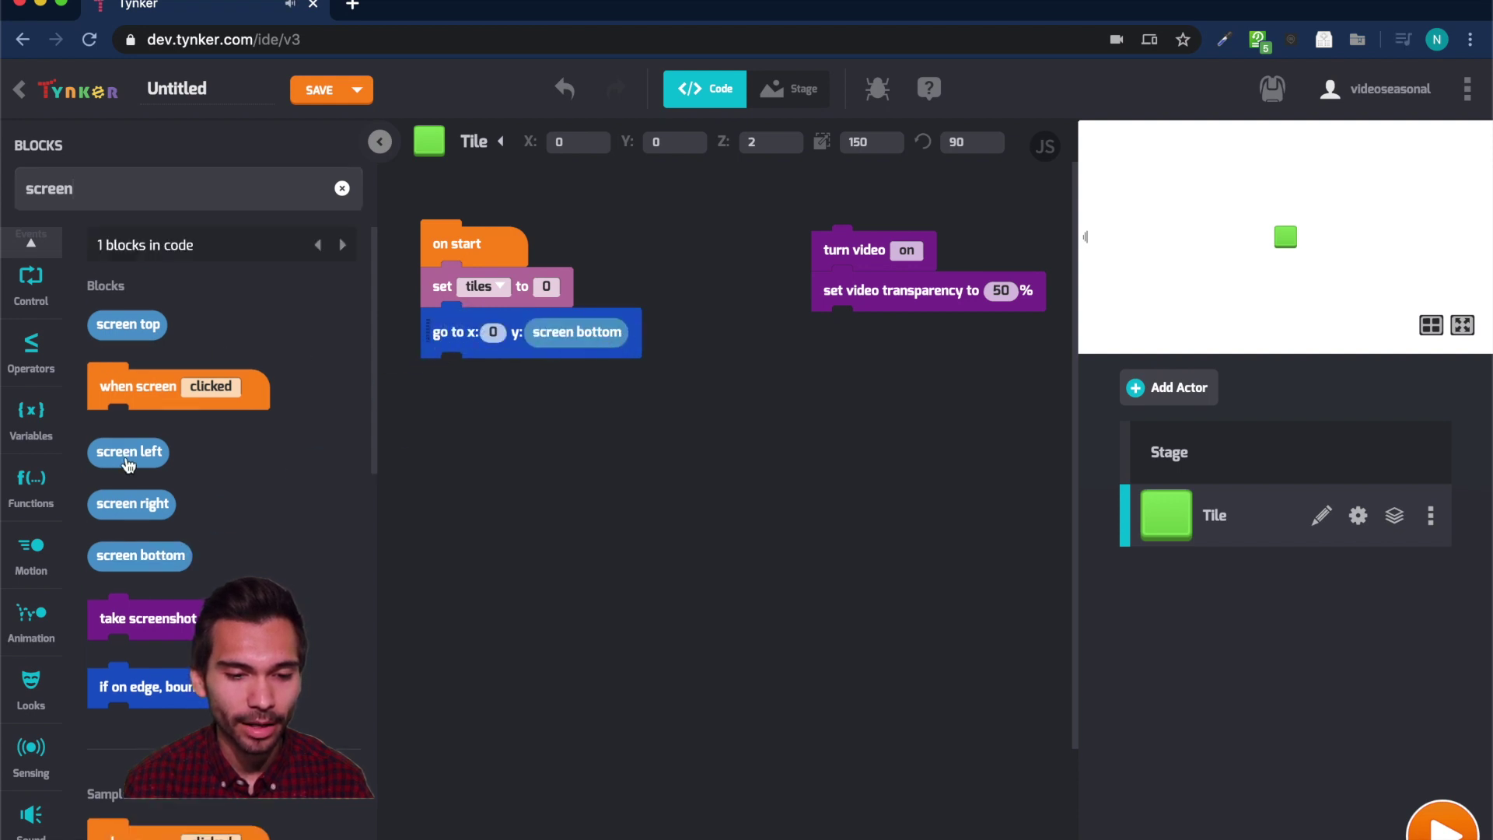
drag(127, 455, 495, 334)
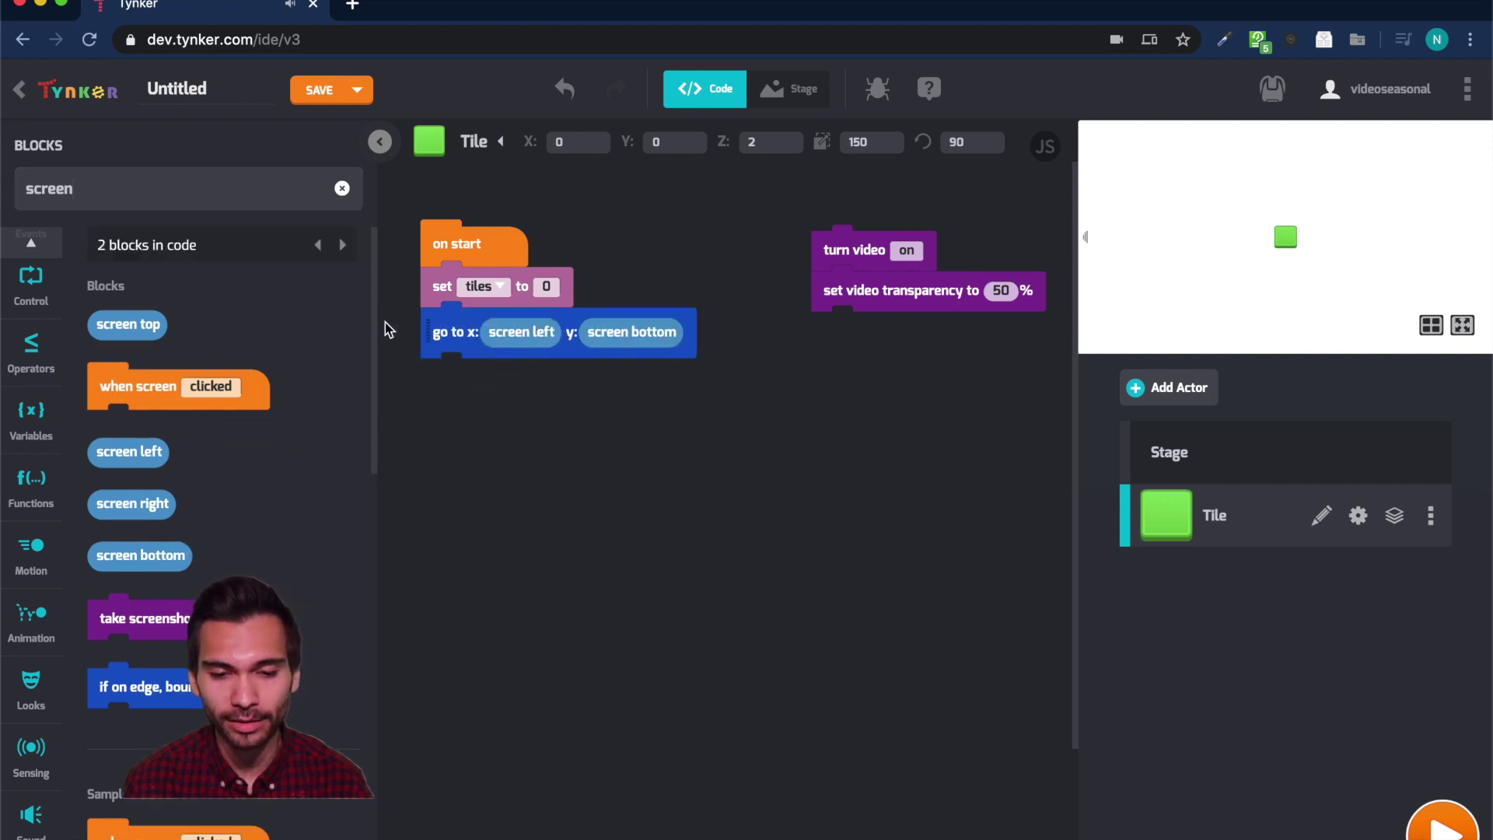
click(429, 332)
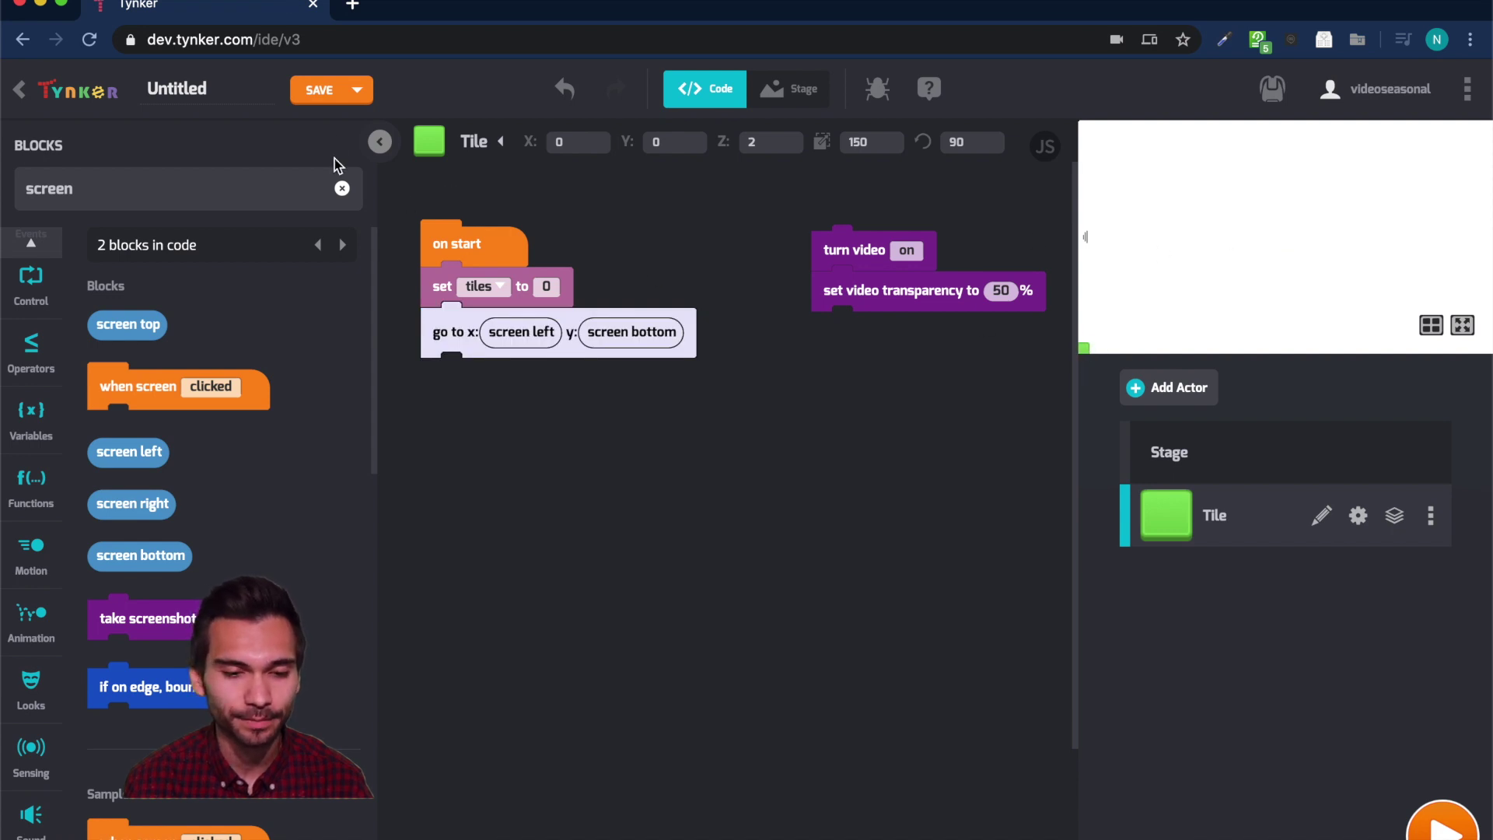
Add a script variables block under go to, declaring local variables x and y.
click(342, 188)
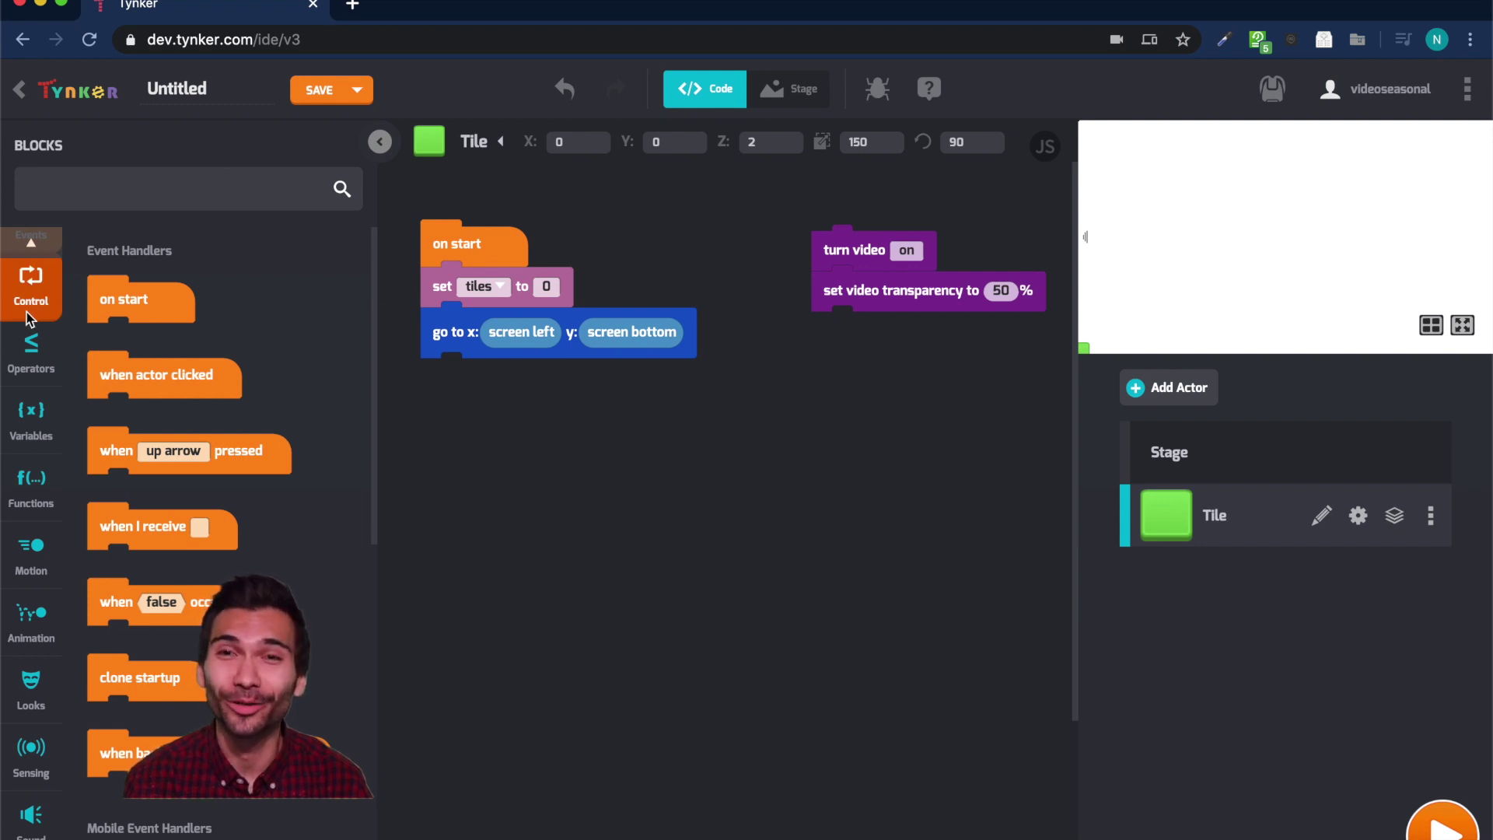
scroll(28, 315, up, 3)
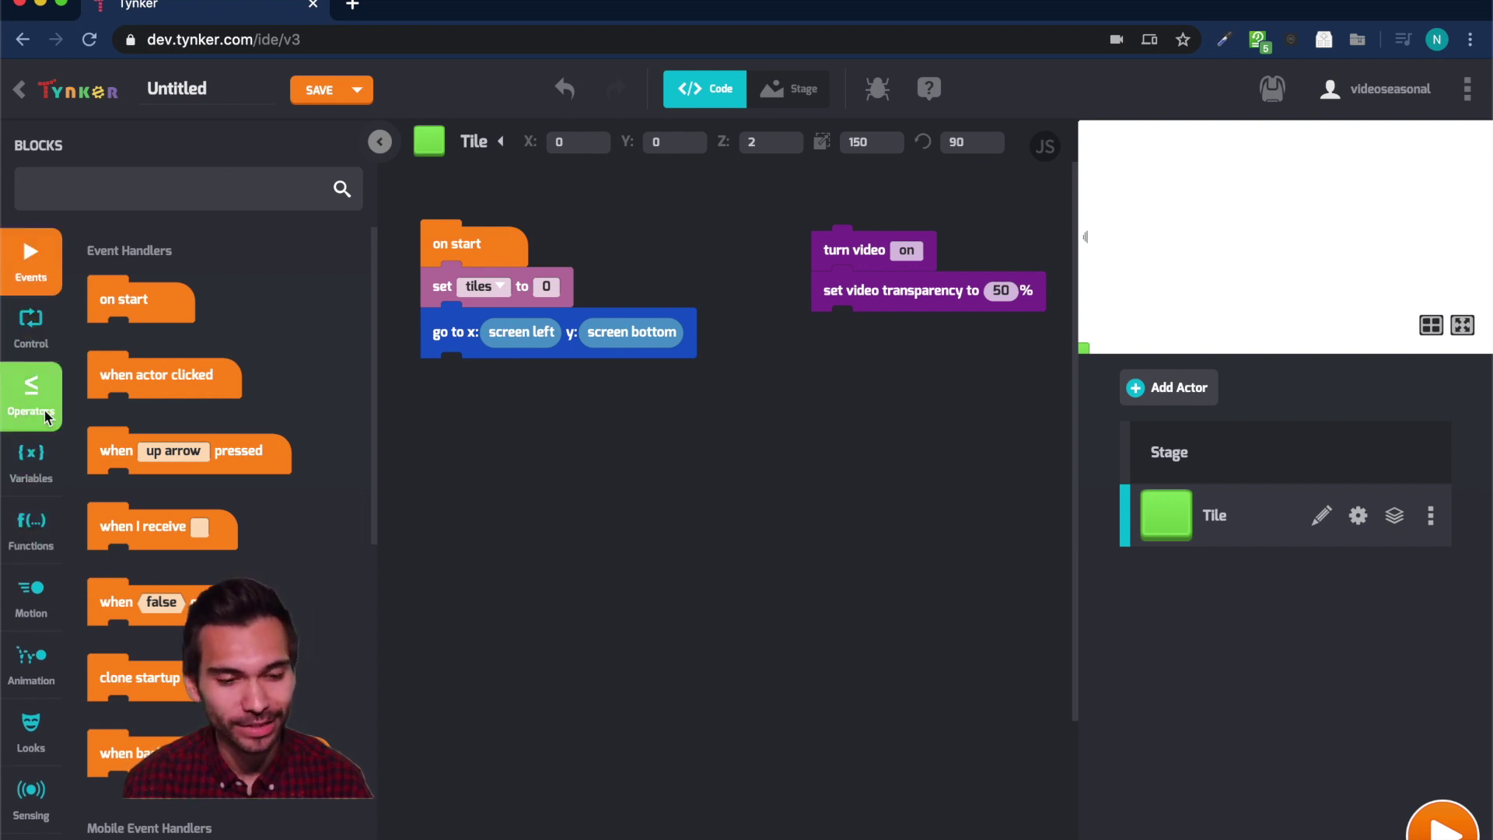
click(31, 461)
drag(146, 300, 478, 376)
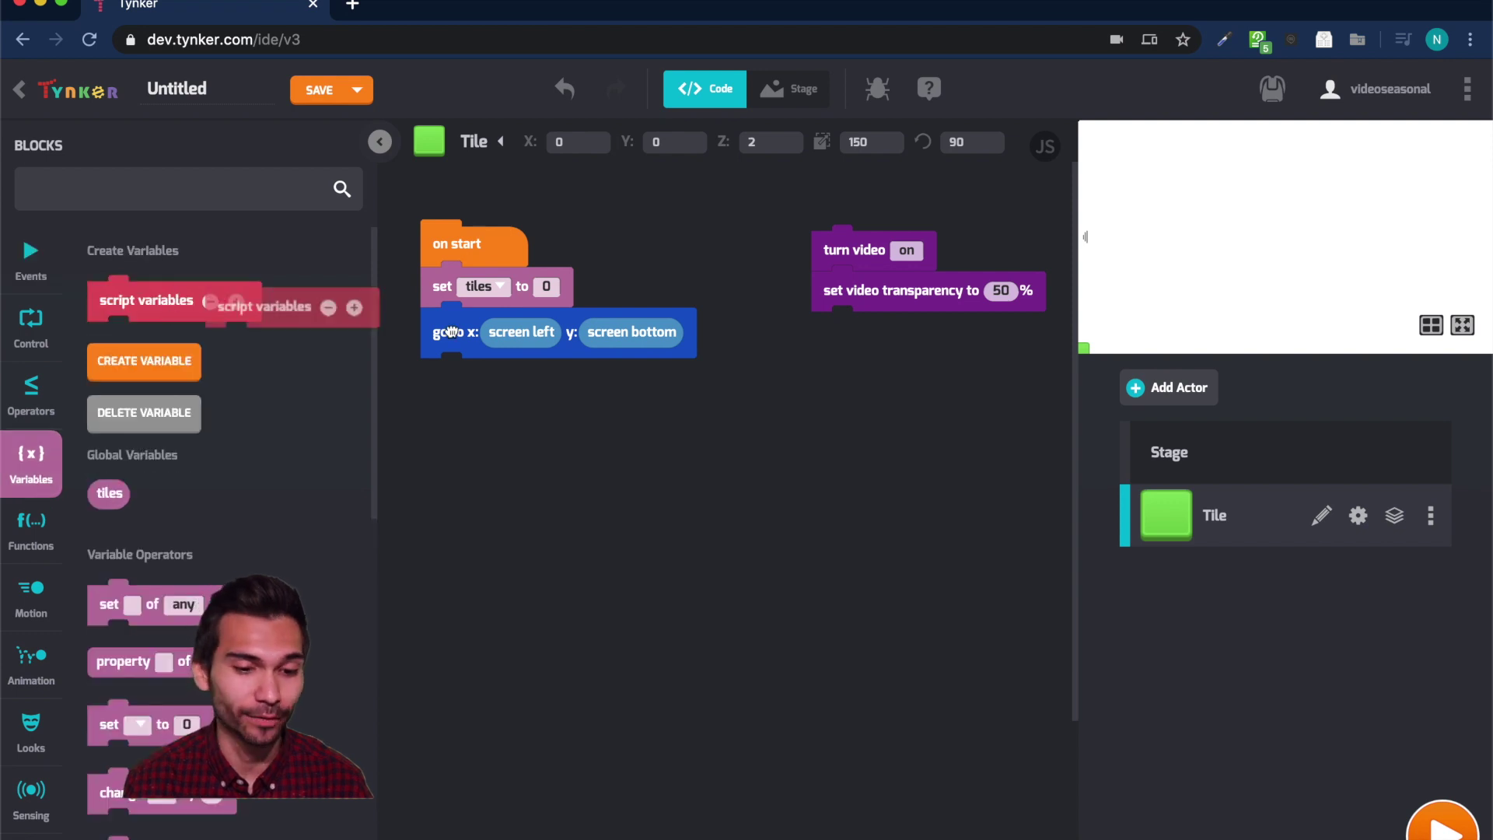
click(568, 379)
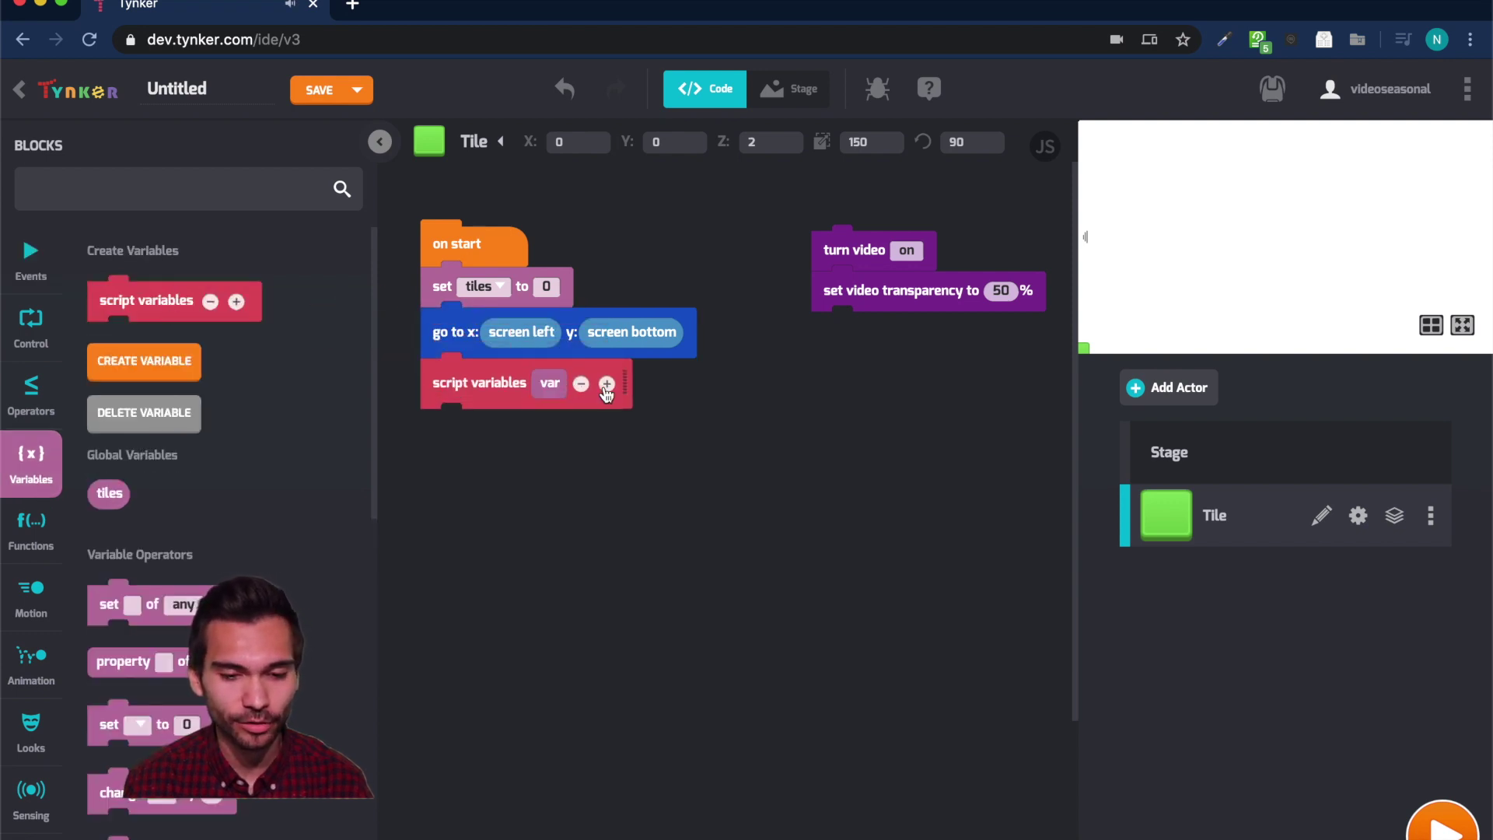
click(548, 380)
text(x)
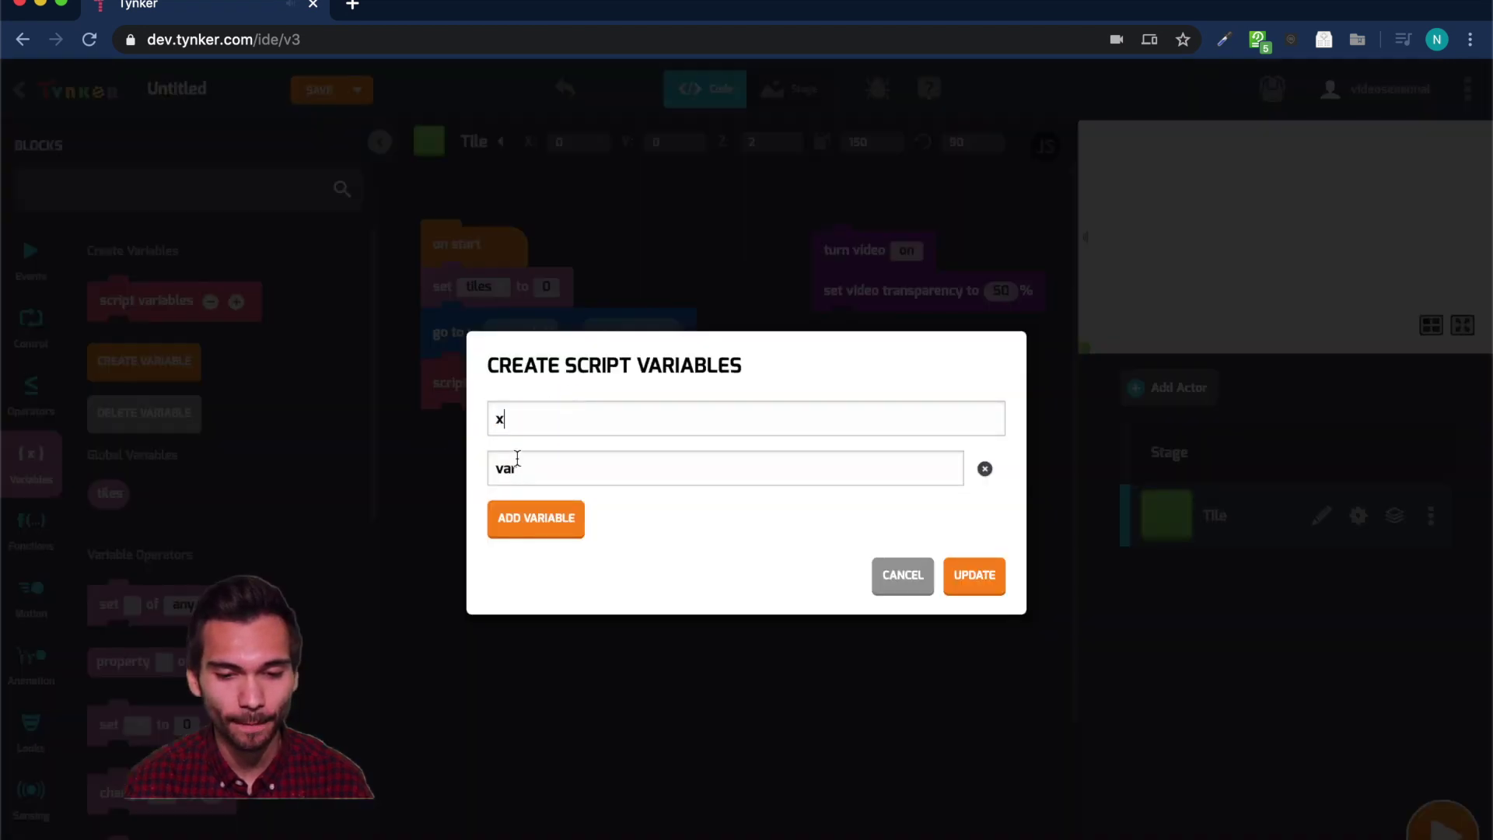
text(y)
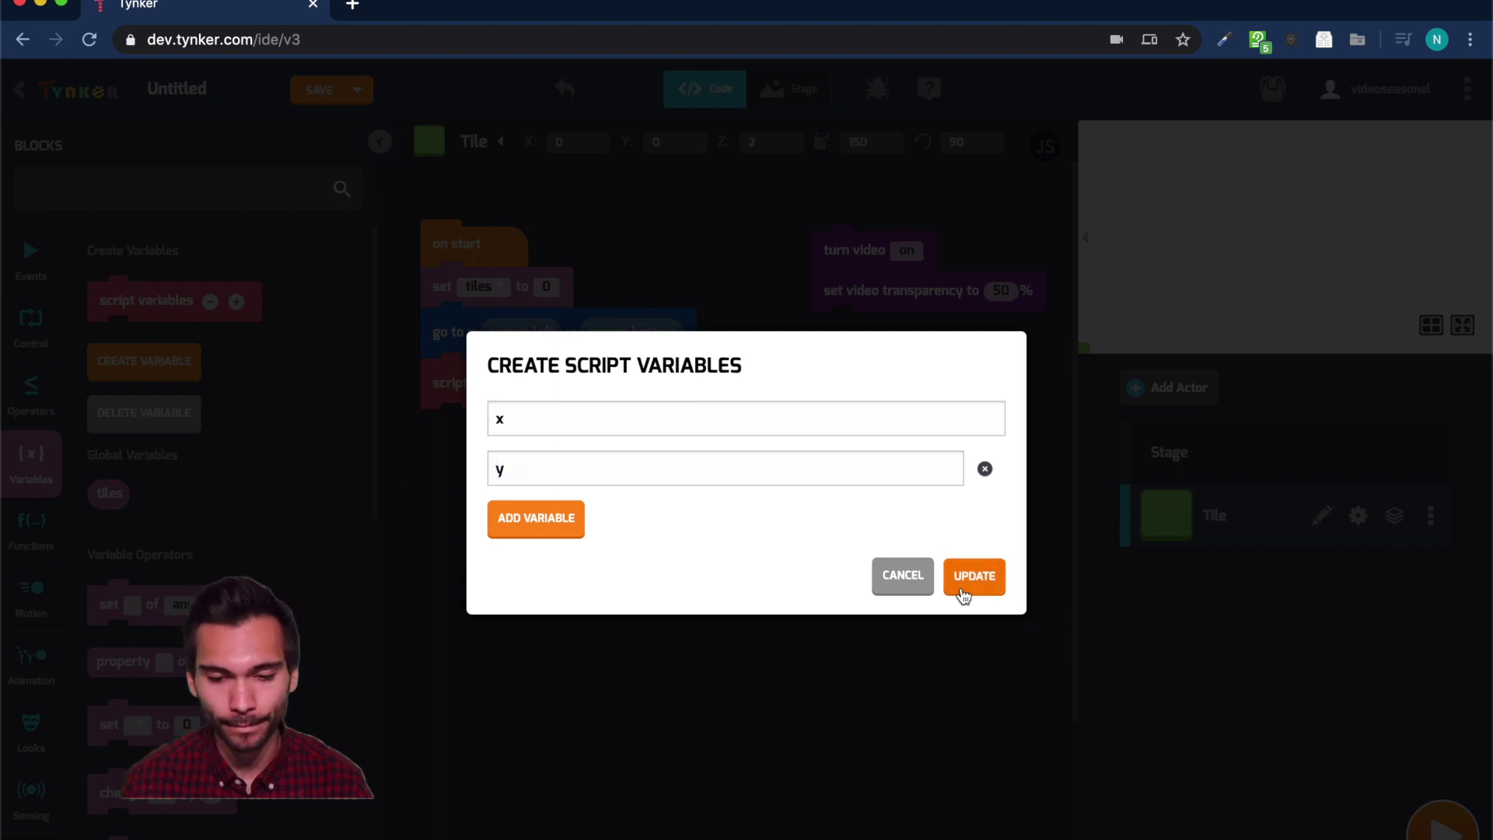
click(974, 574)
click(30, 330)
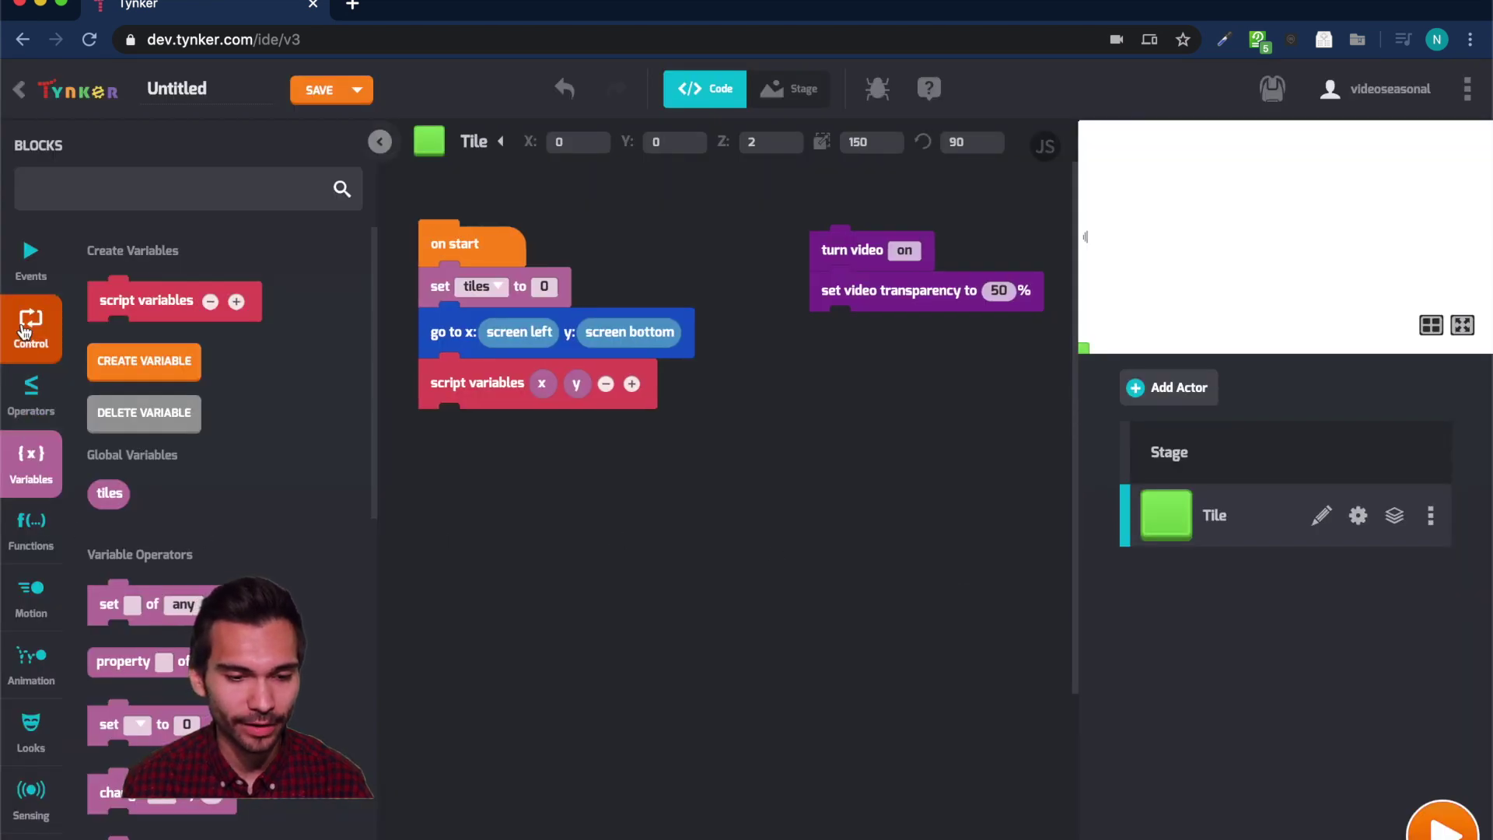
scroll(235, 546, down, 5)
drag(152, 670, 495, 418)
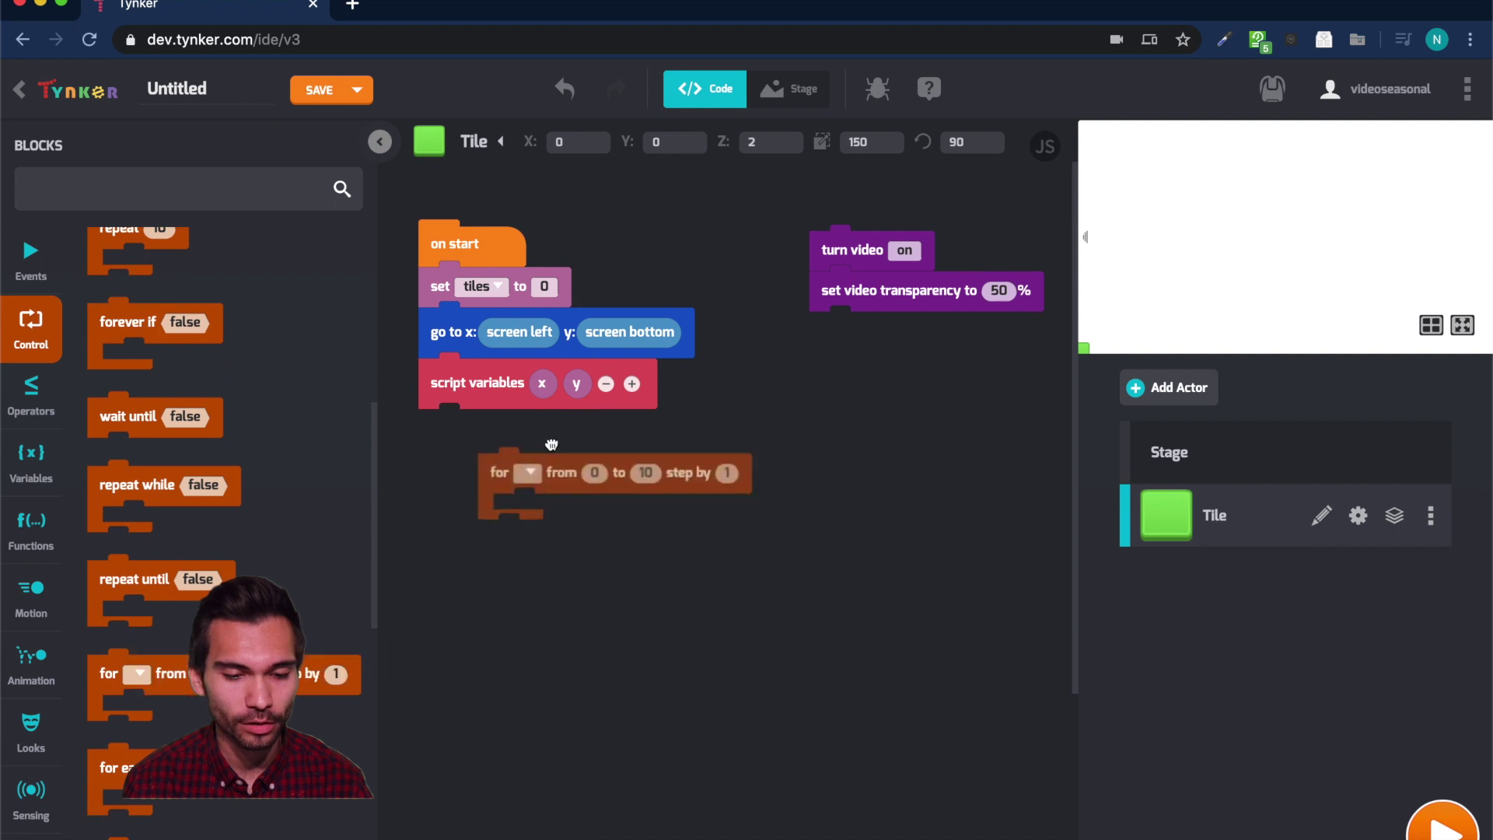
Nest a 'for x' loop in a 'for y' loop: y screen bottom–top, x screen left–right.
drag(175, 674, 571, 487)
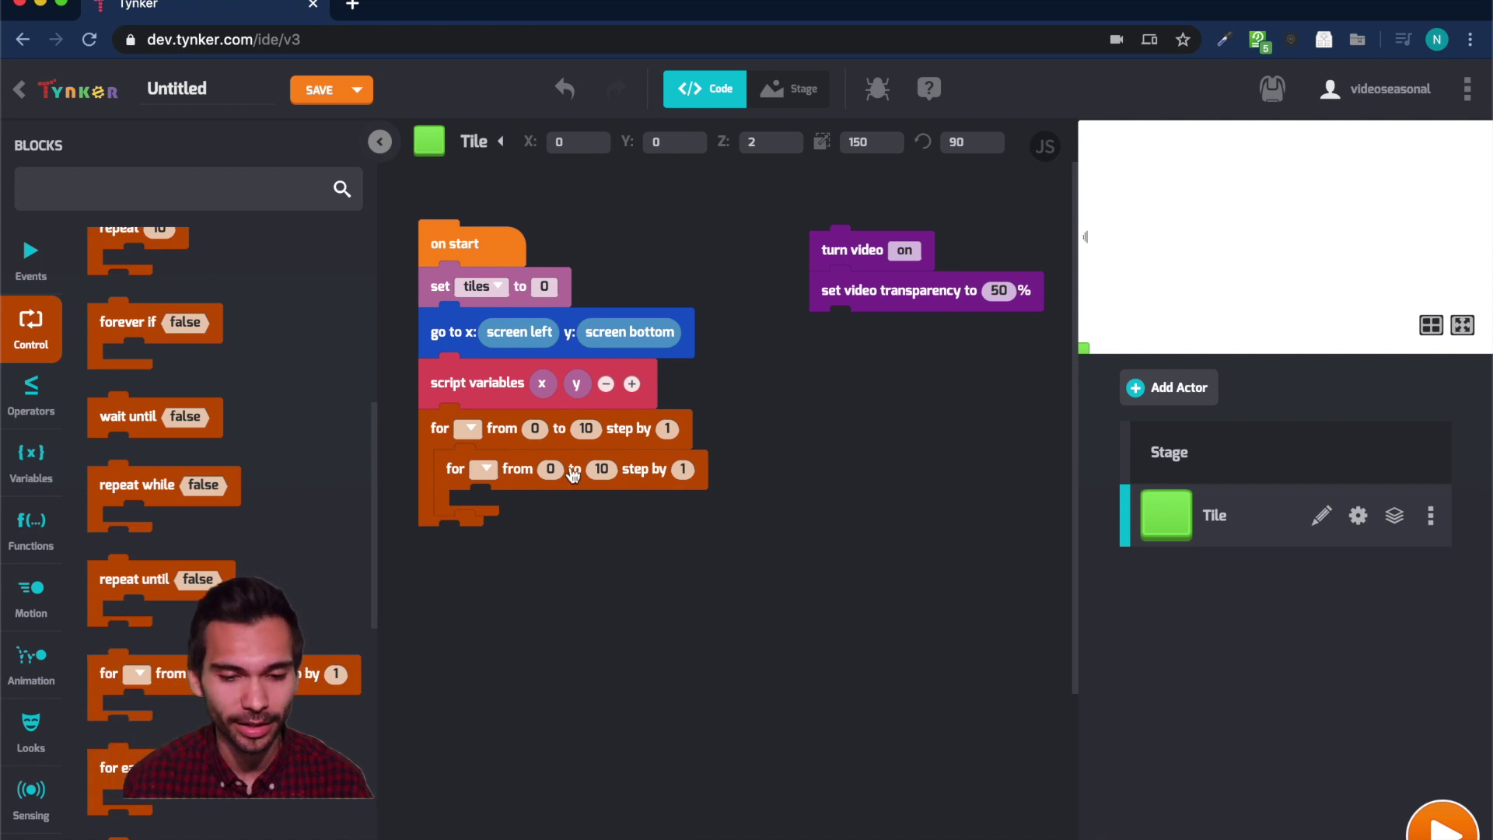
drag(576, 382, 468, 428)
drag(541, 383, 483, 469)
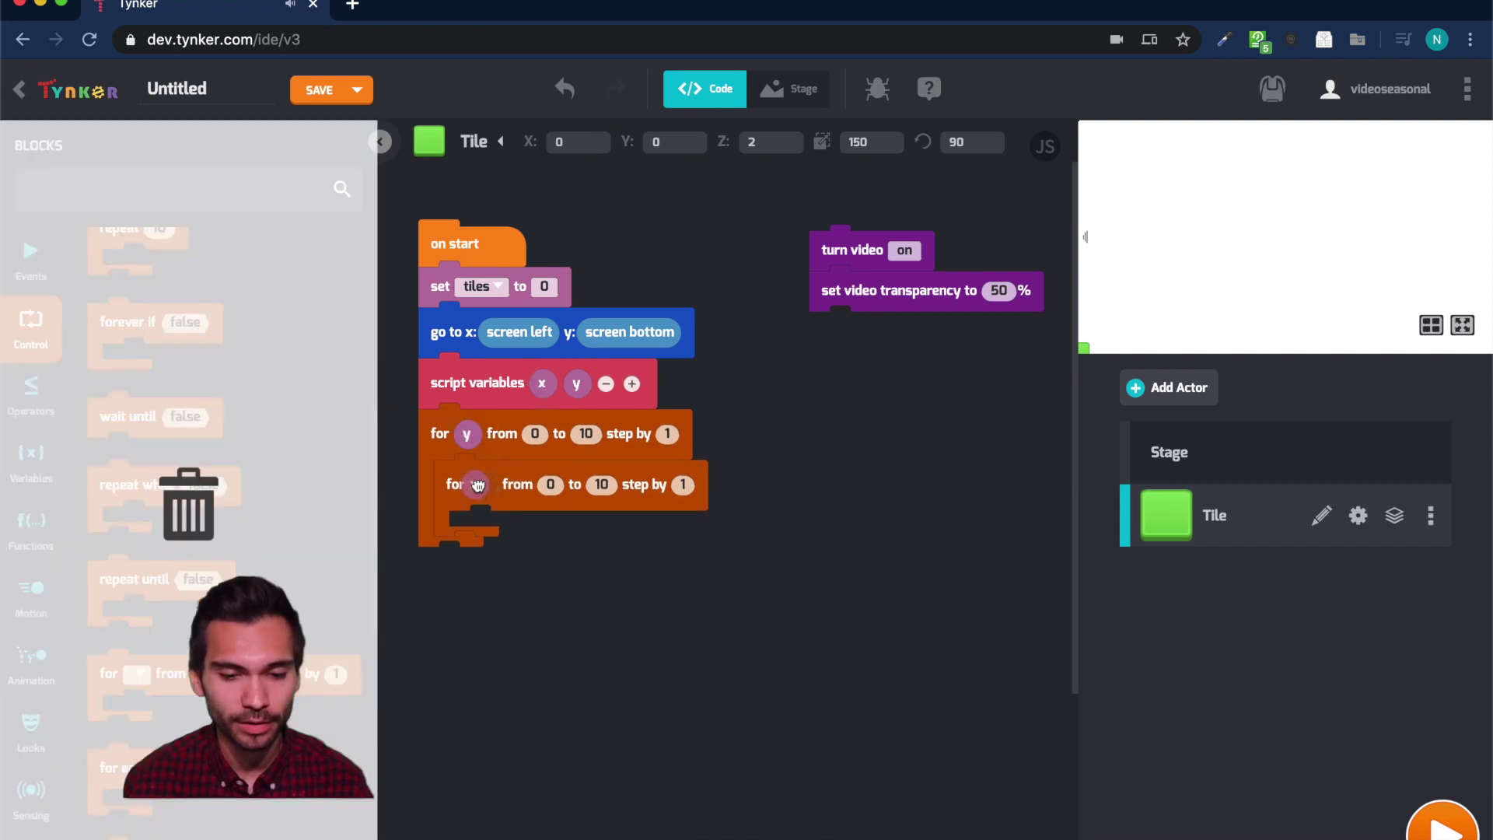
text(scree)
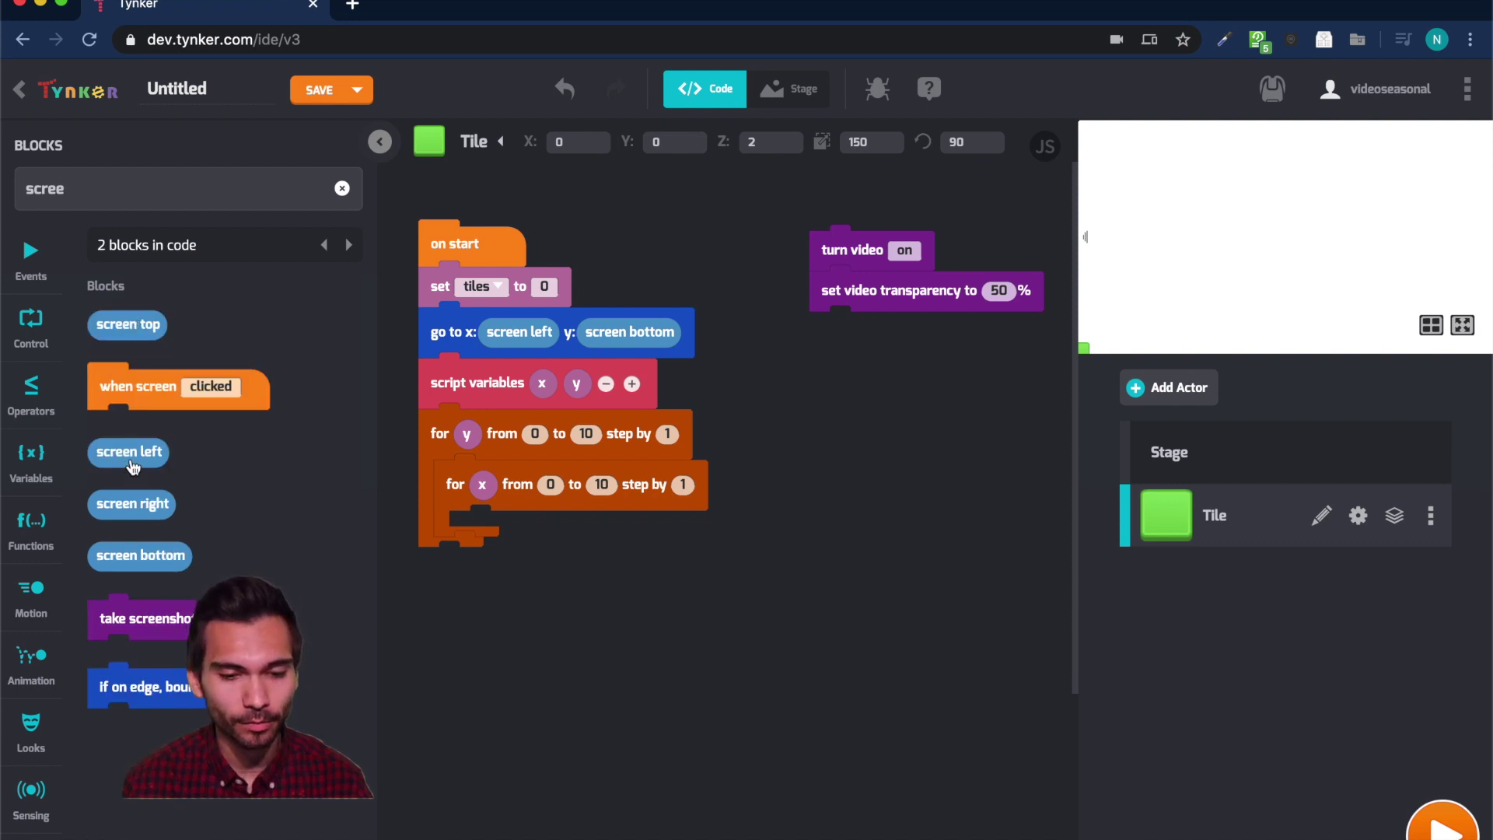
drag(141, 554, 537, 433)
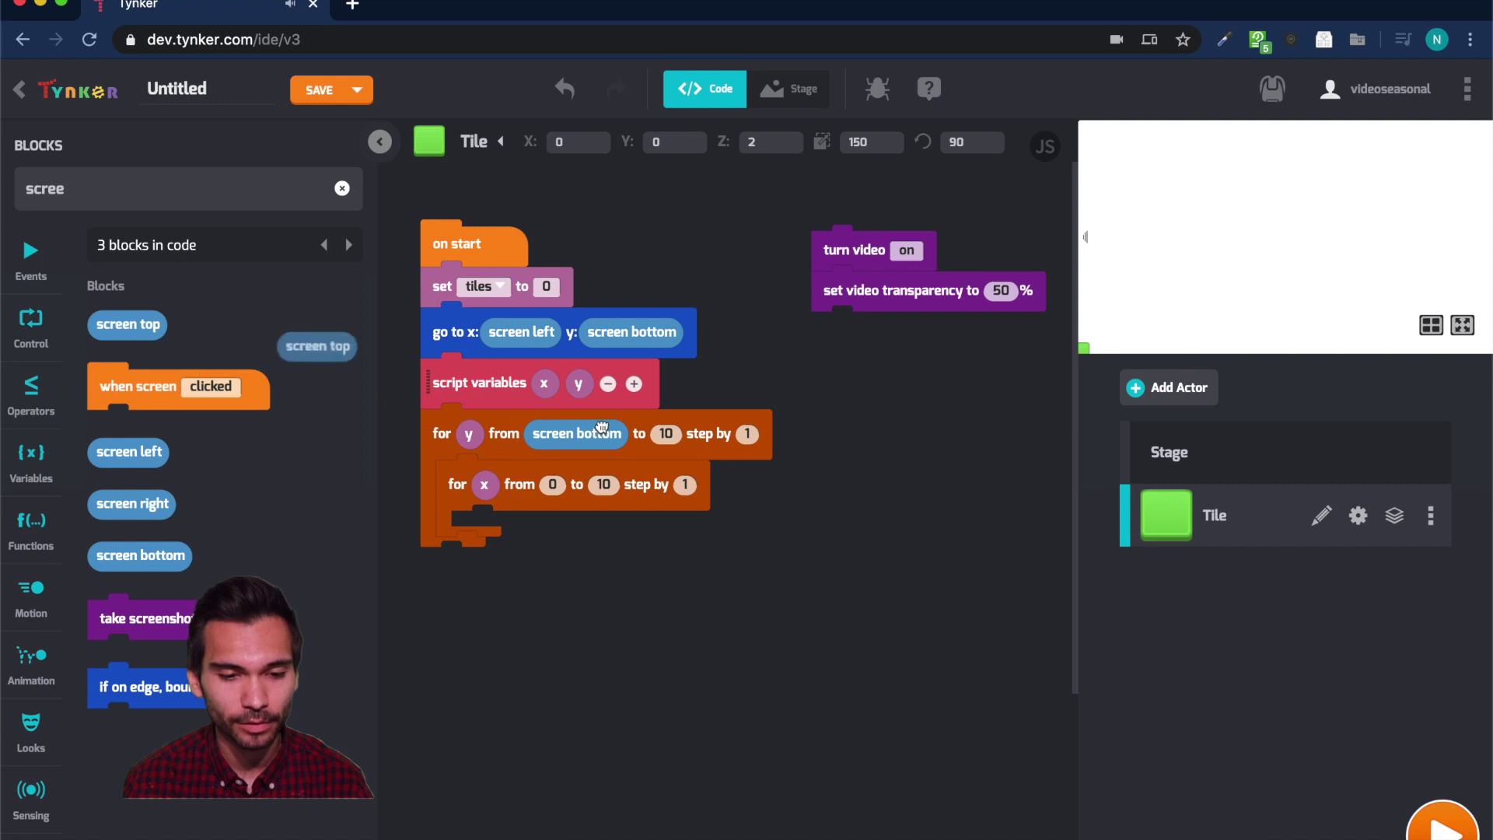
drag(129, 323, 683, 438)
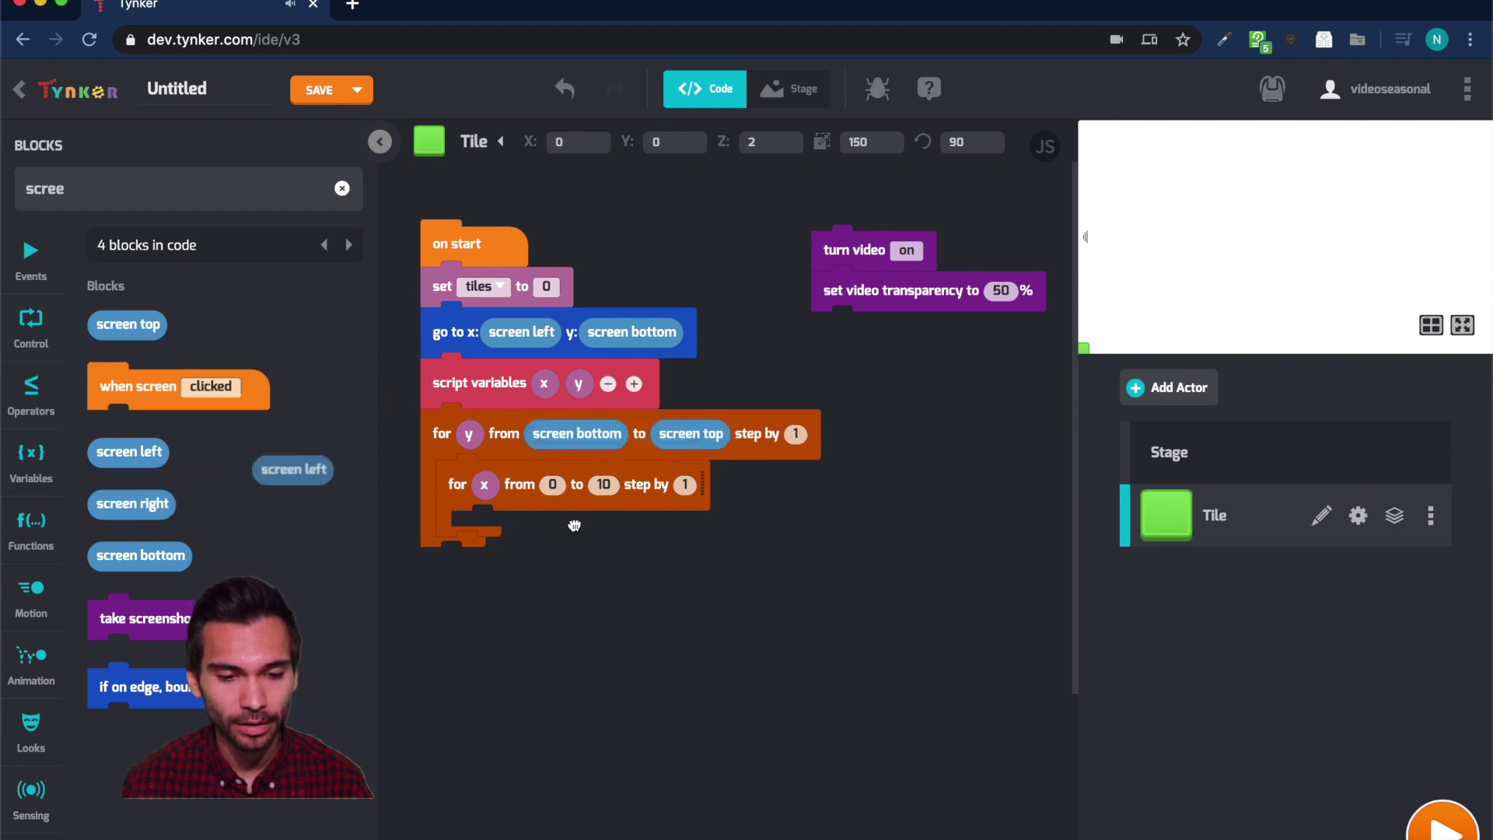
drag(572, 525, 552, 485)
drag(132, 502, 724, 500)
click(342, 188)
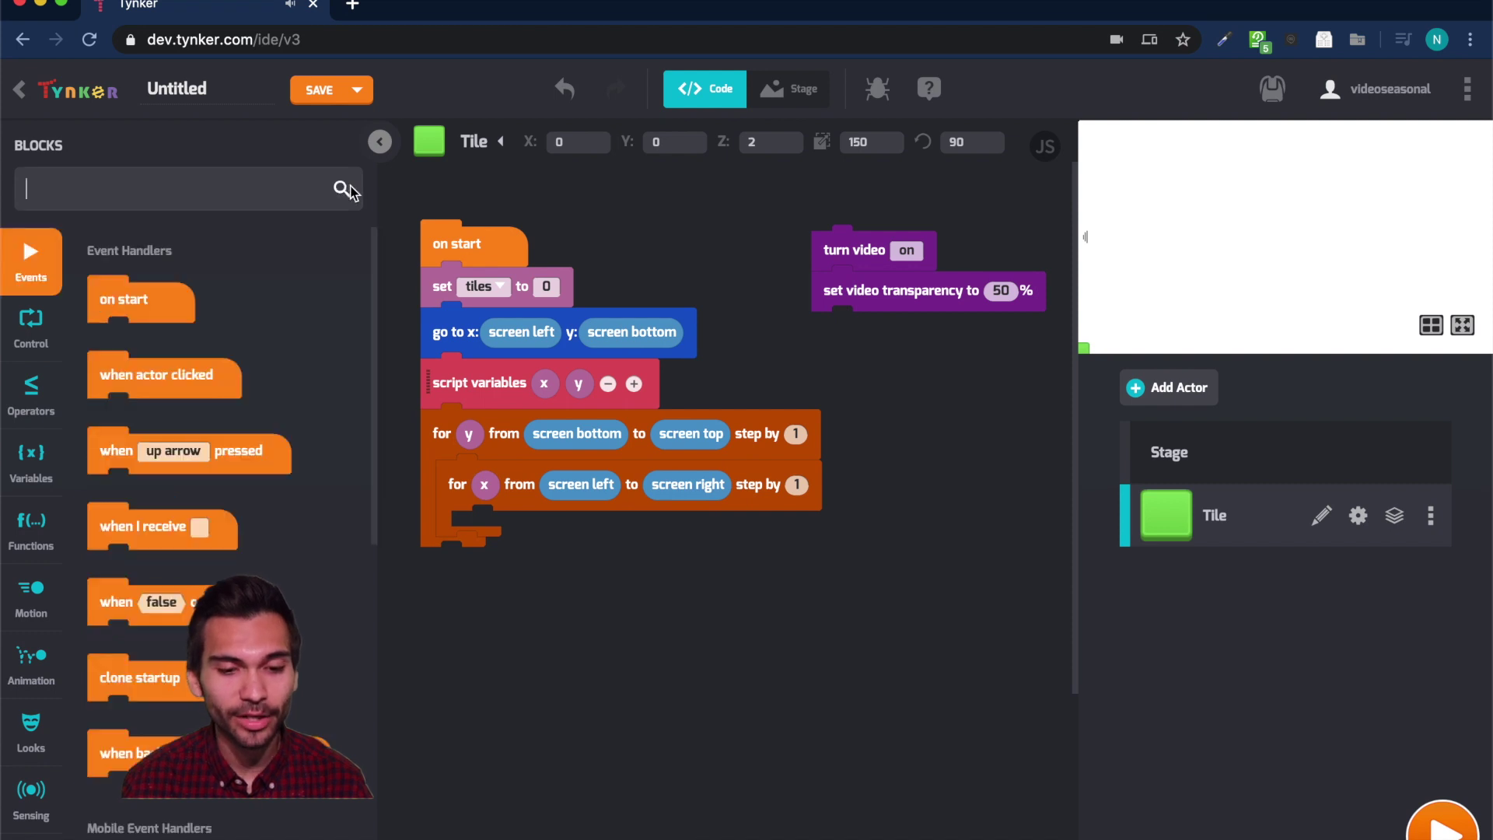
Make the outer y loop step by 'height of self'.
click(274, 172)
text(prop)
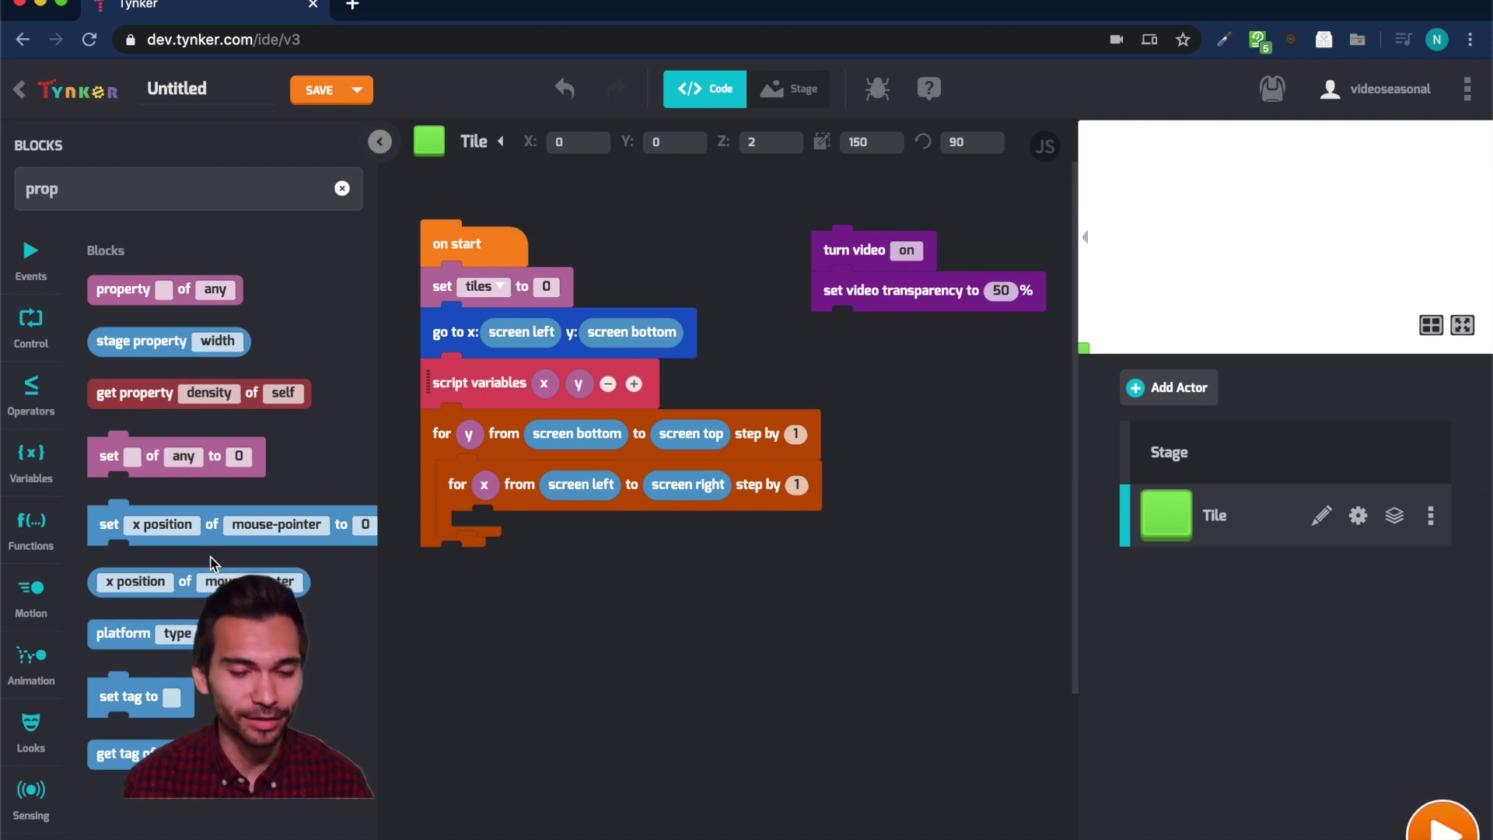
drag(149, 590, 796, 432)
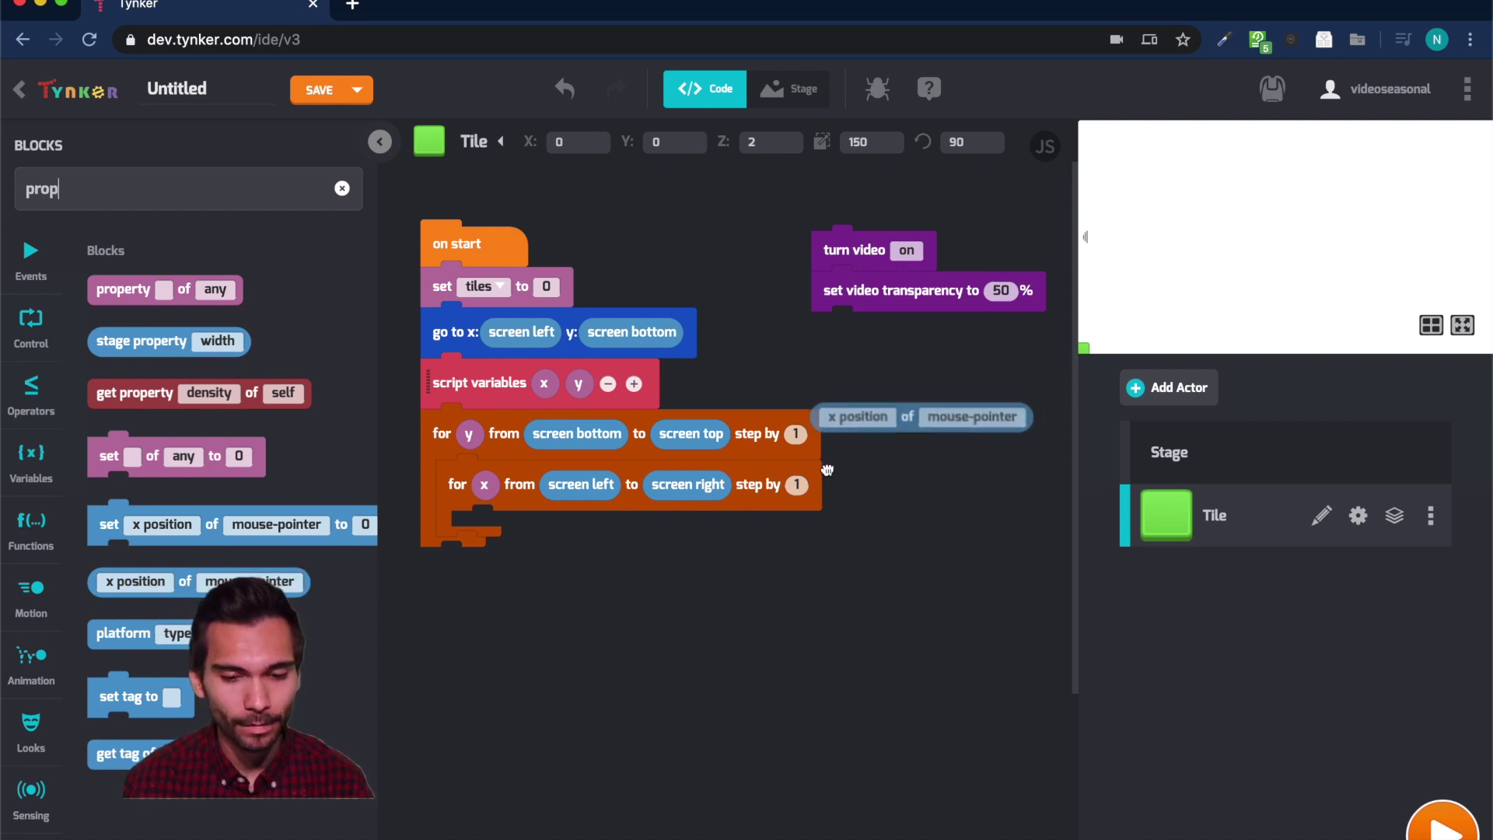
click(833, 434)
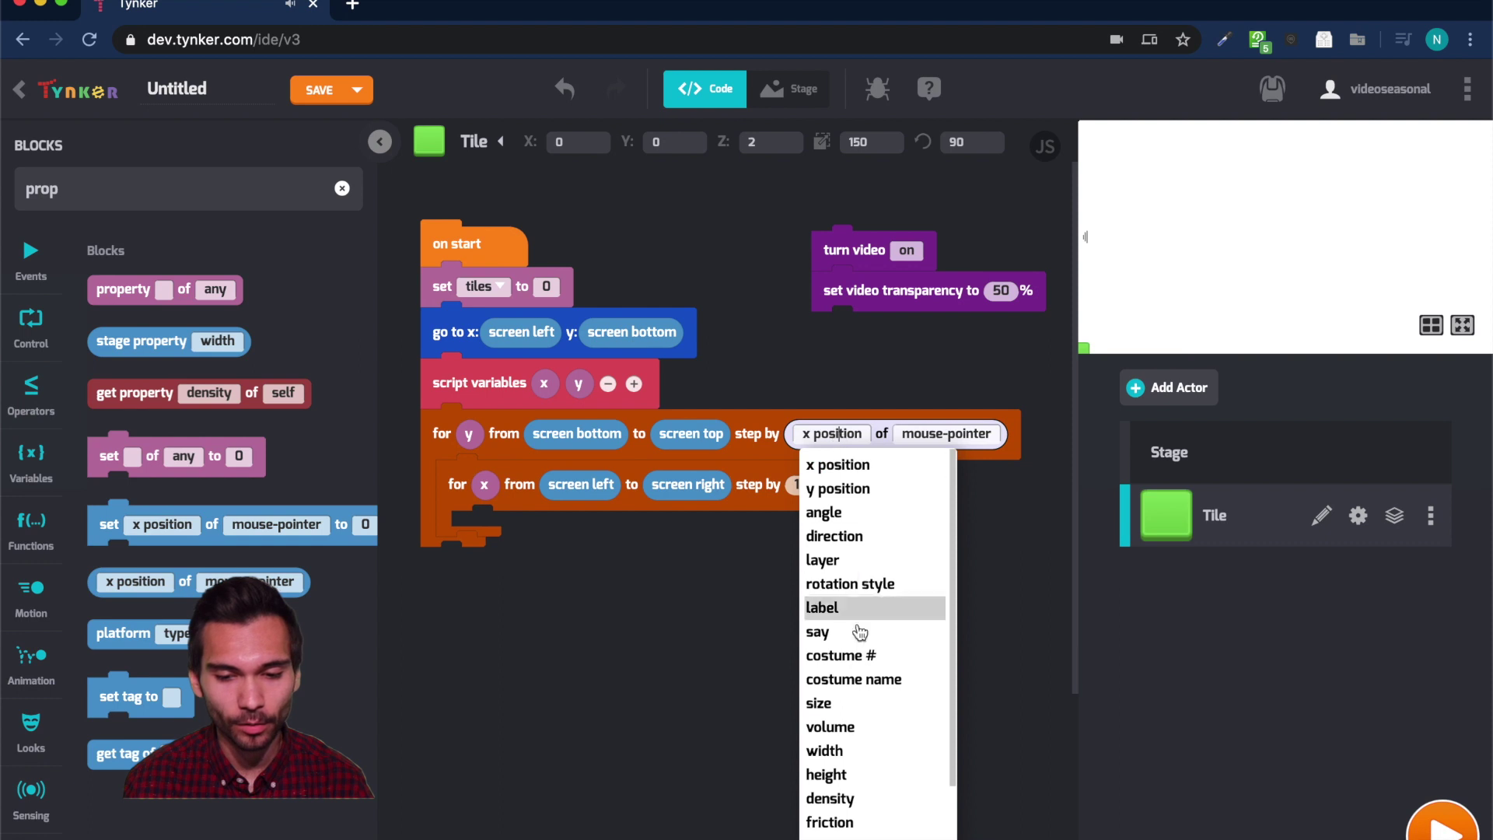
click(842, 776)
click(924, 433)
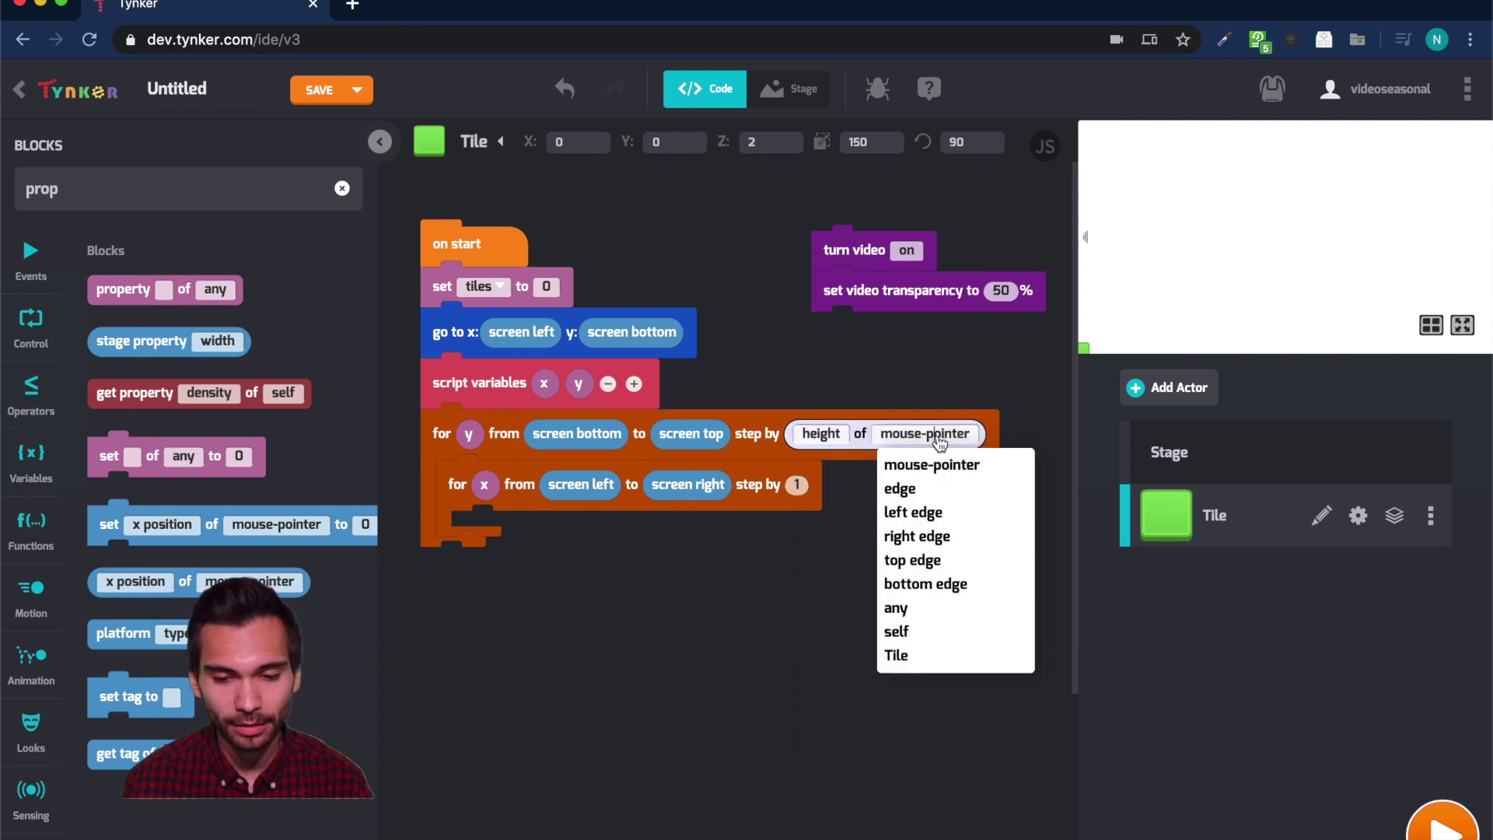
click(940, 635)
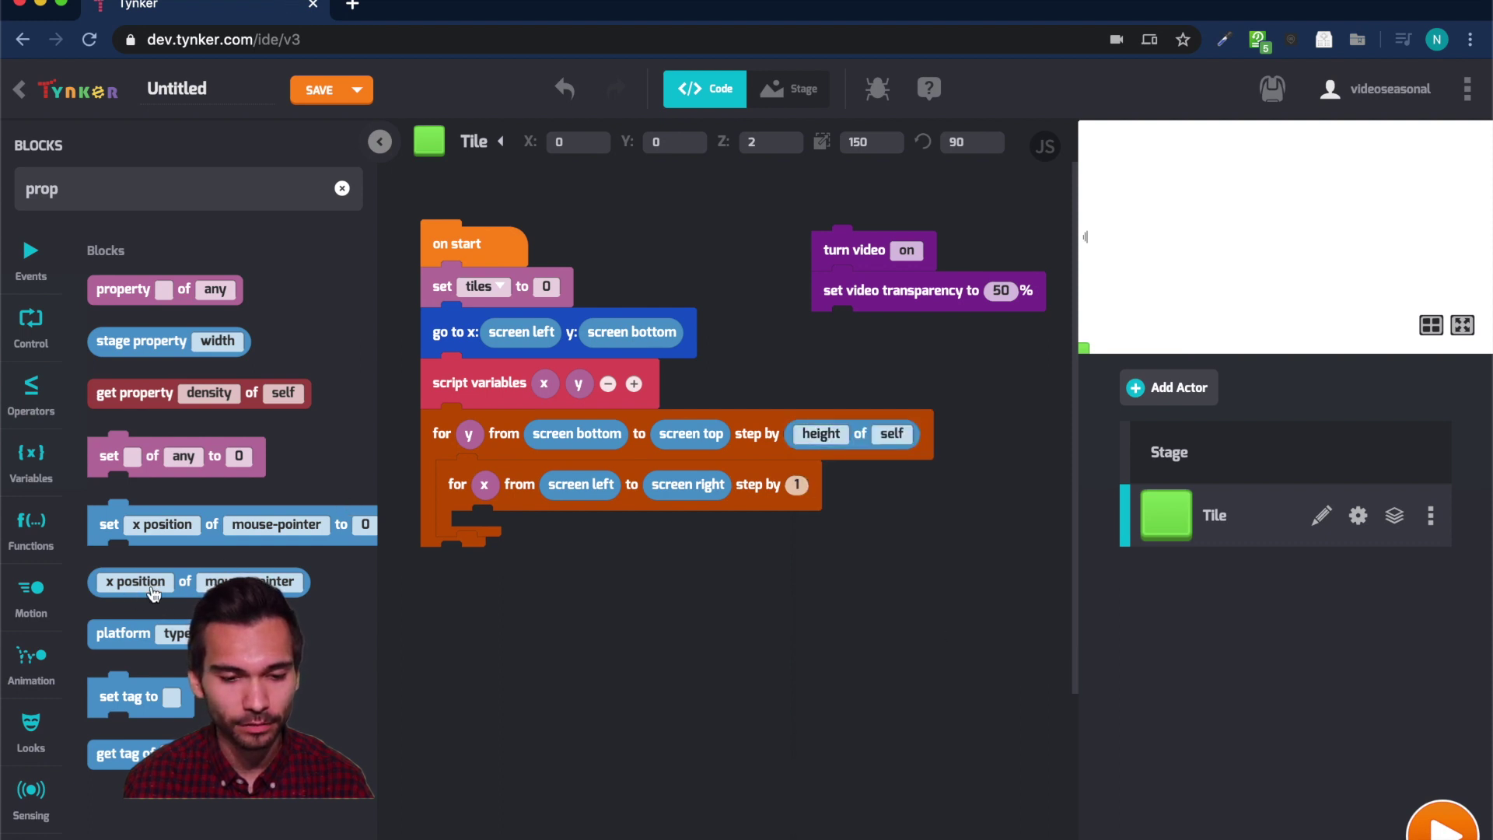
Make the inner x loop step by 'width of self'.
drag(150, 590, 816, 484)
click(833, 484)
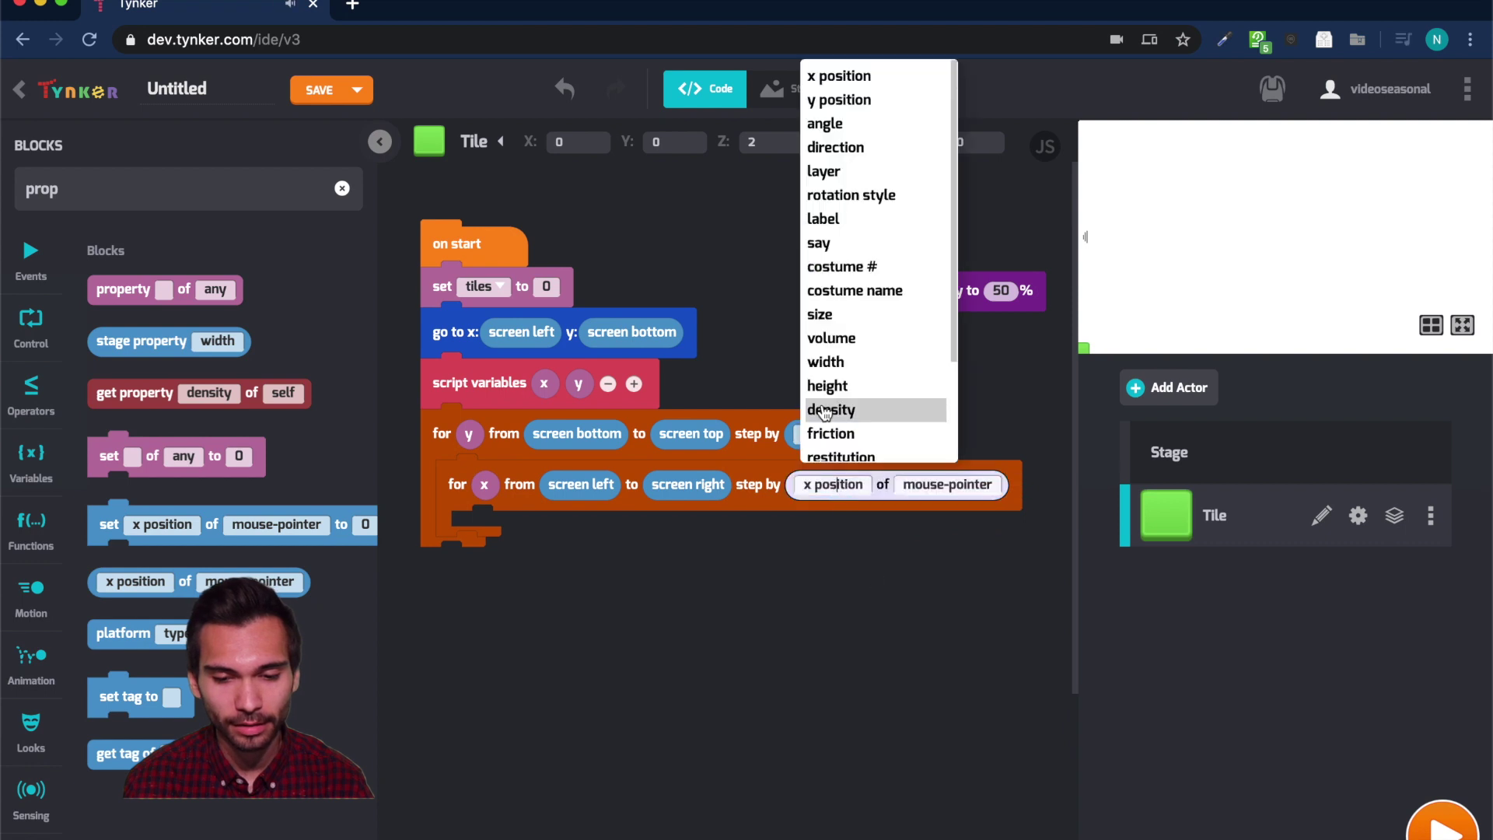
click(826, 362)
click(922, 483)
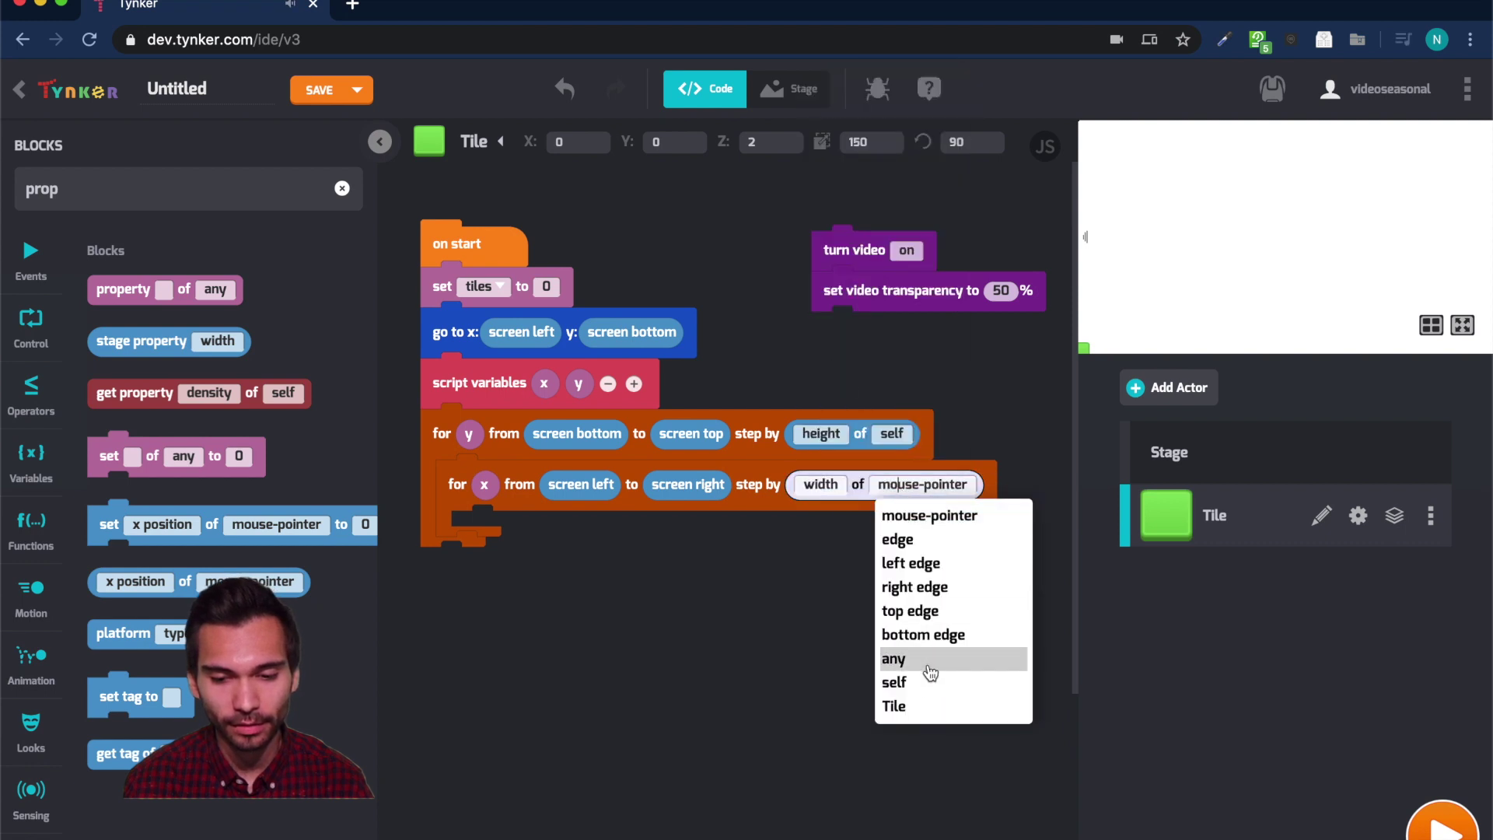
click(907, 683)
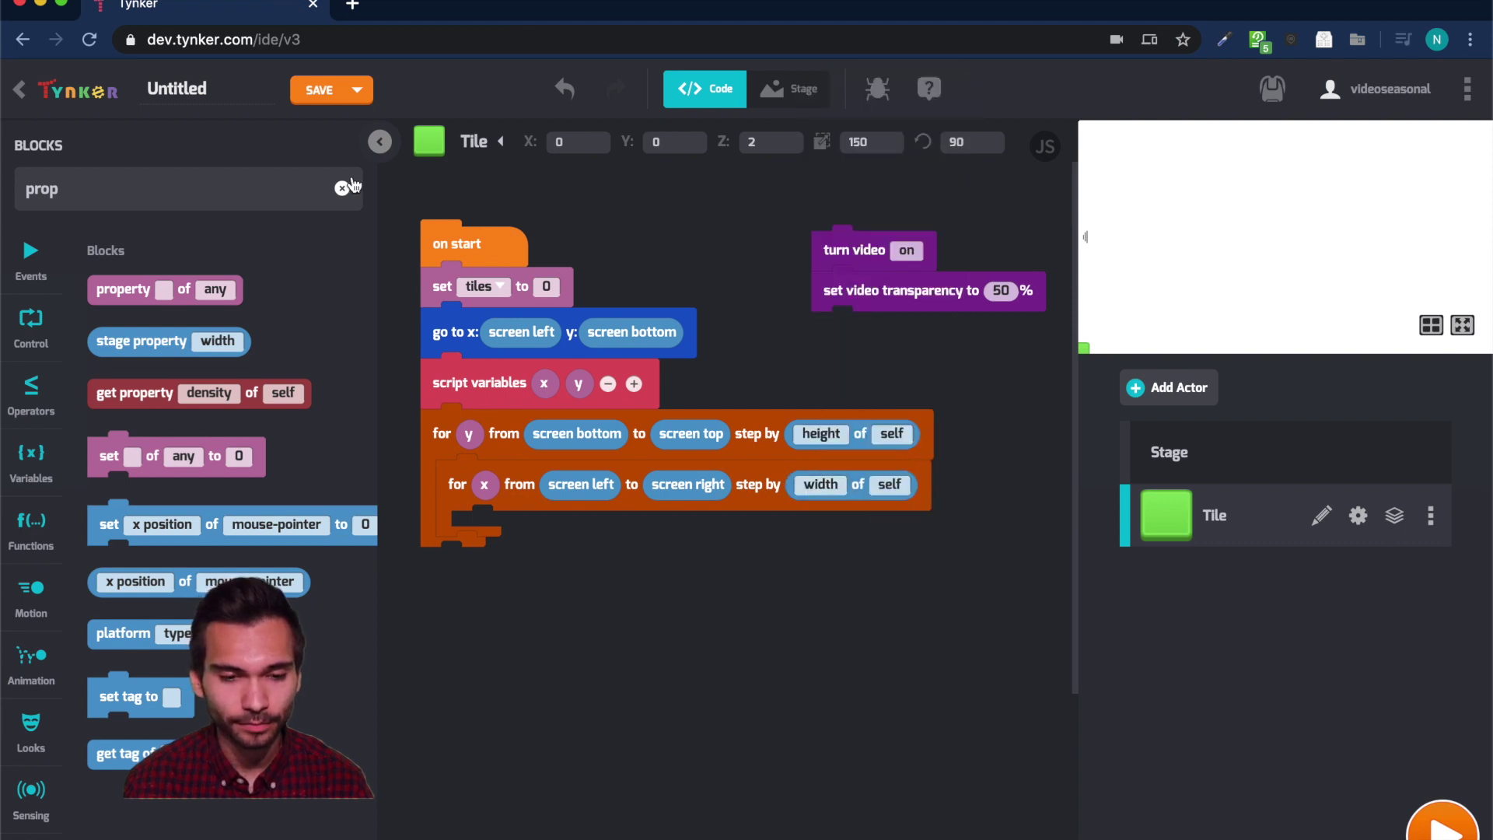
click(345, 187)
text(goto)
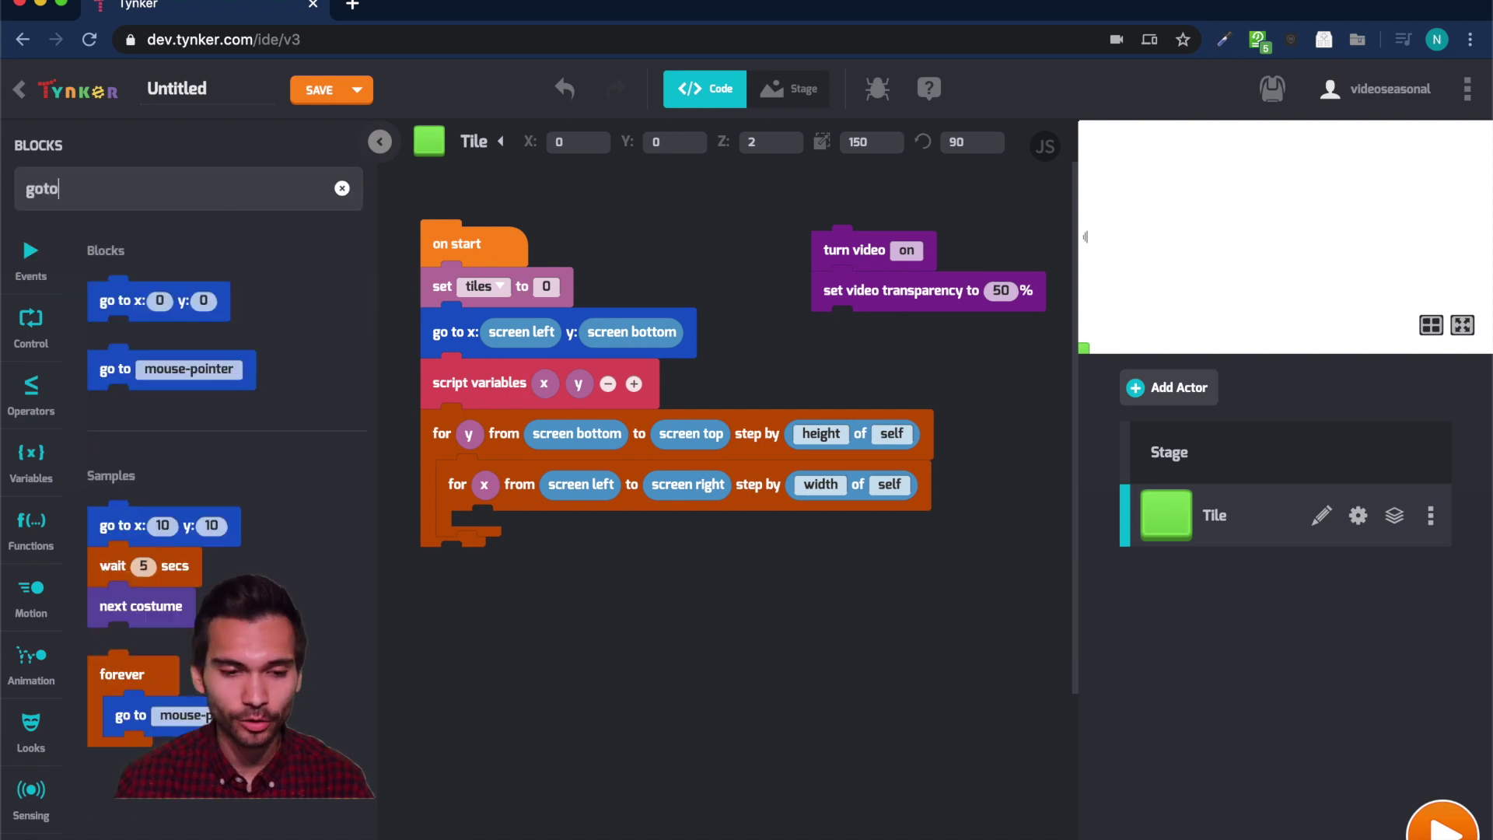
Put 'go to x: x y: y' inside the inner loop, then run and stop the program.
drag(146, 302, 489, 514)
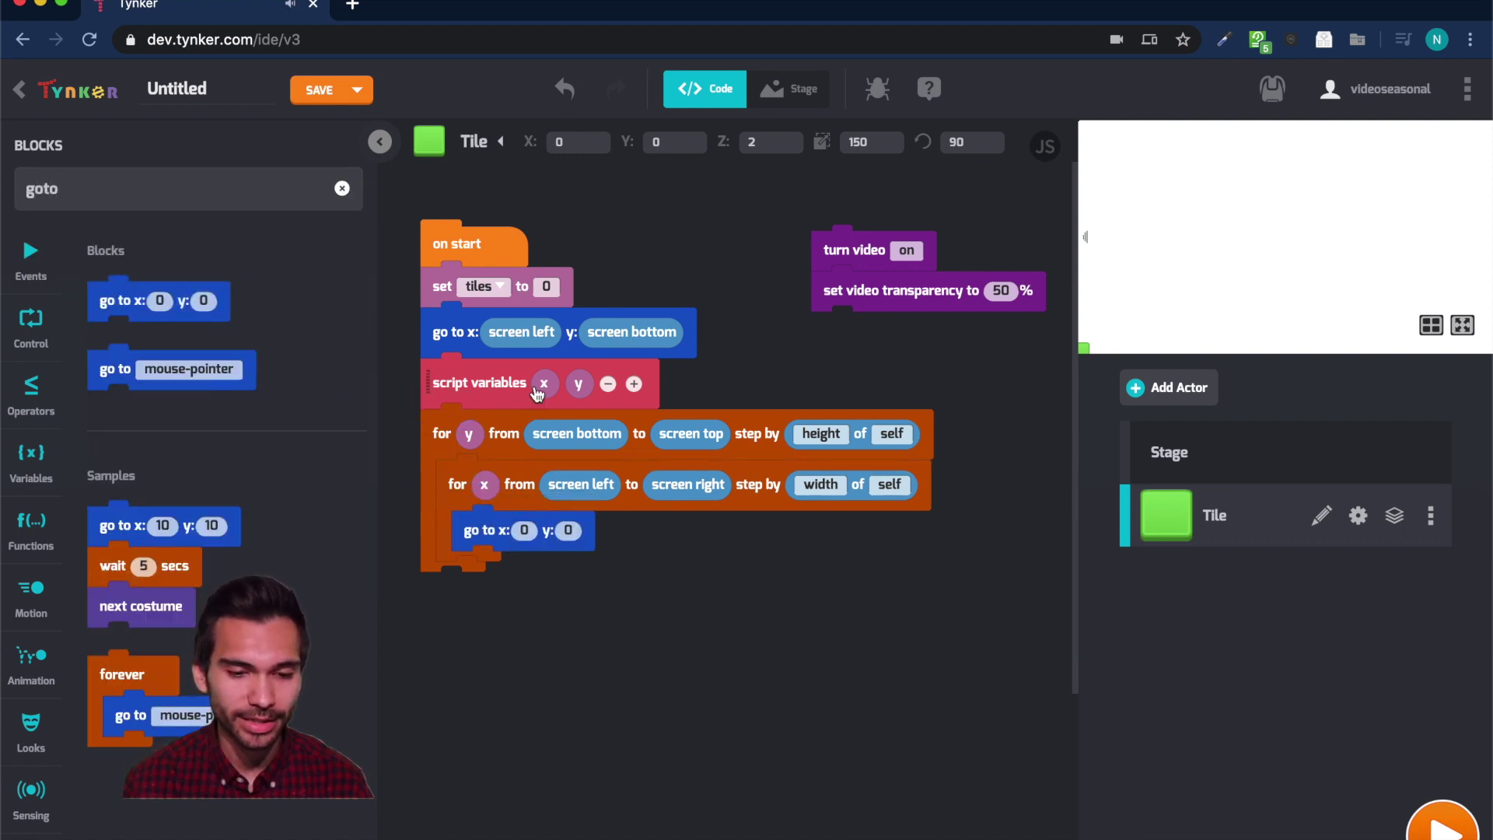
drag(542, 386, 537, 539)
drag(577, 384, 569, 539)
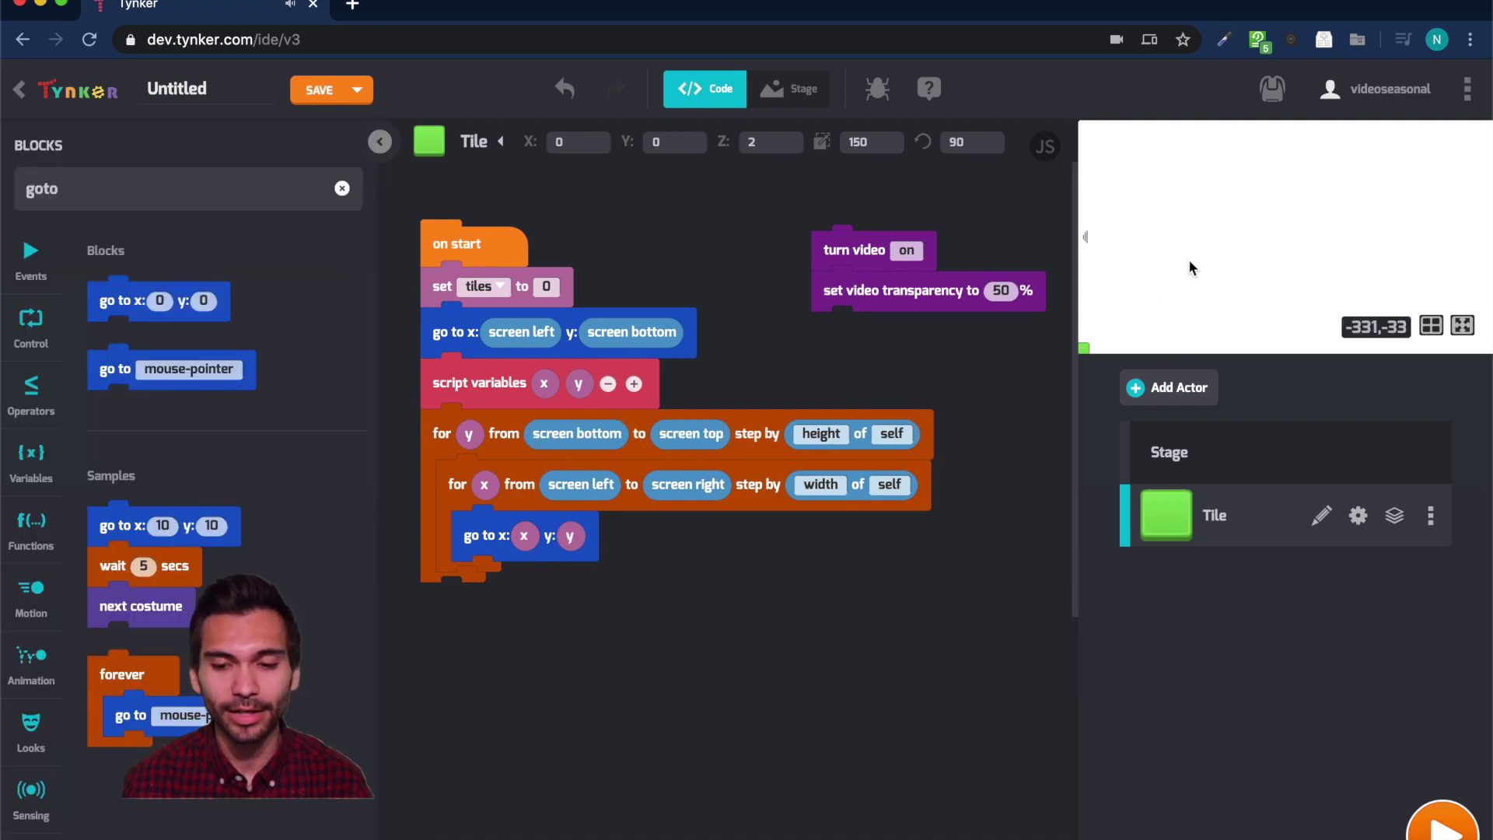
click(1434, 820)
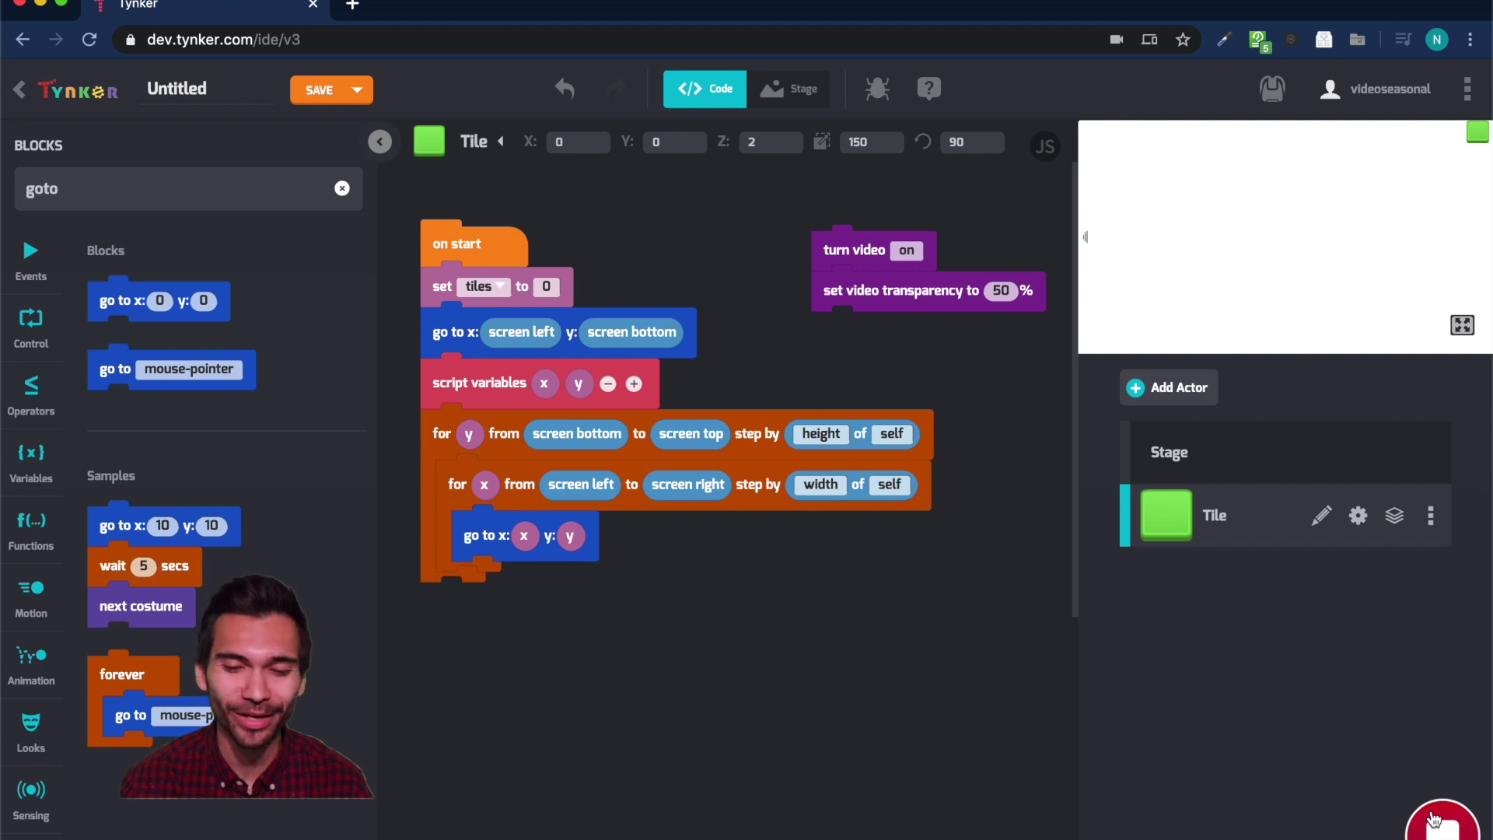
click(1436, 820)
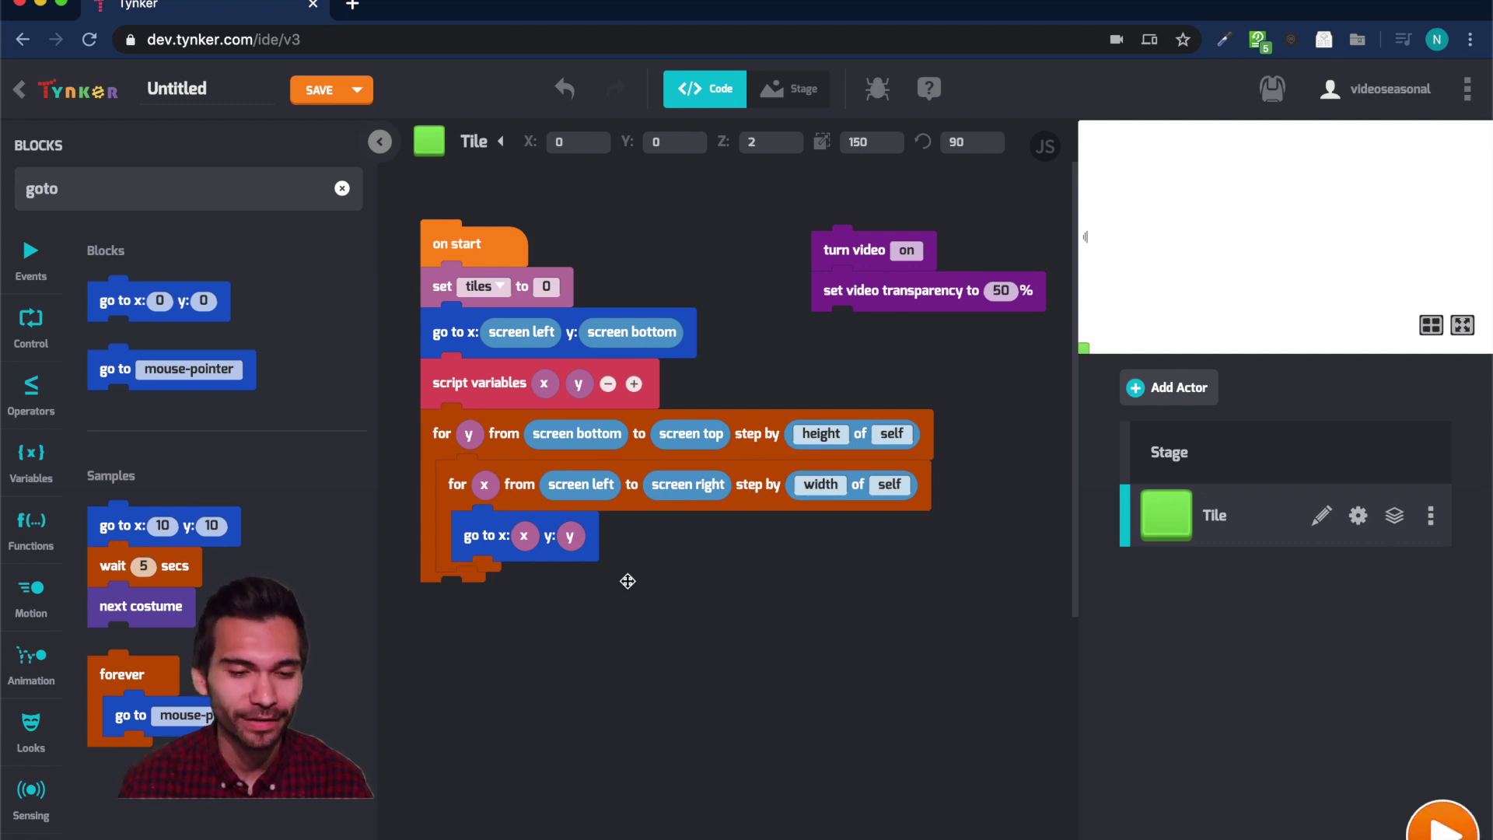
Add 'create clone of self' after the go-to block in the inner loop.
click(342, 188)
text(c)
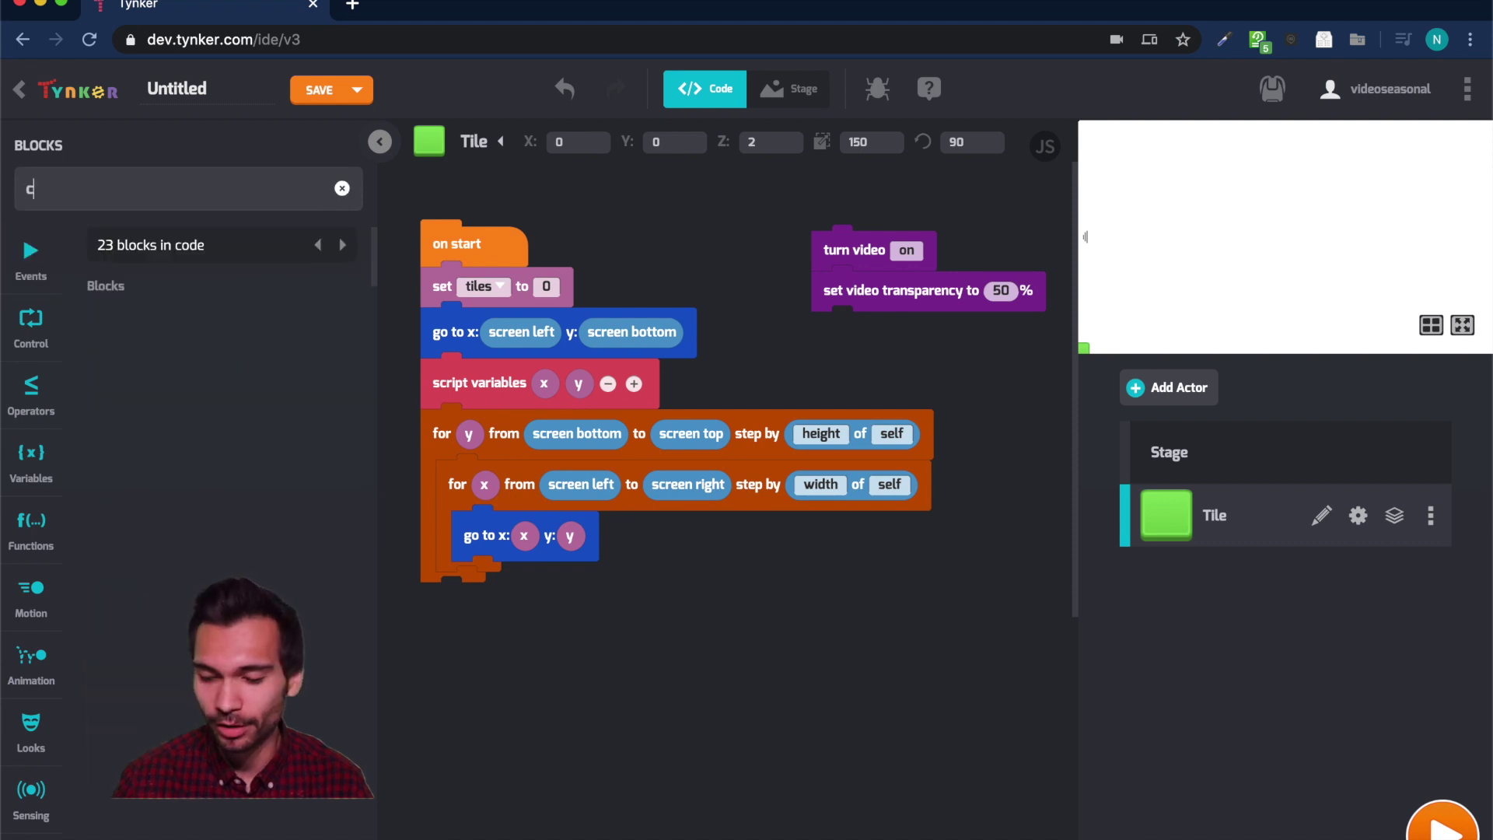
text(lone)
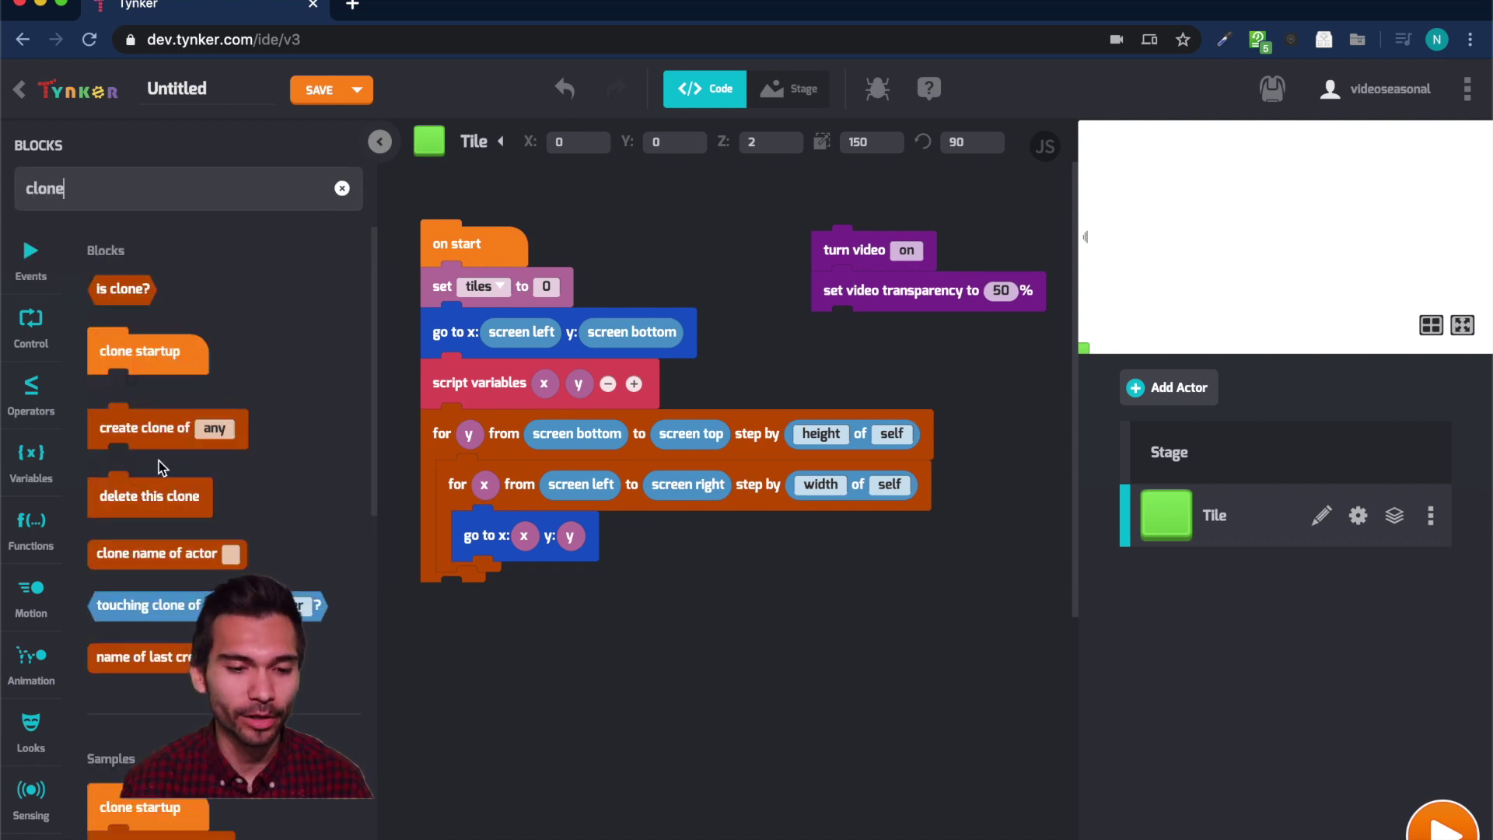
drag(140, 427, 509, 580)
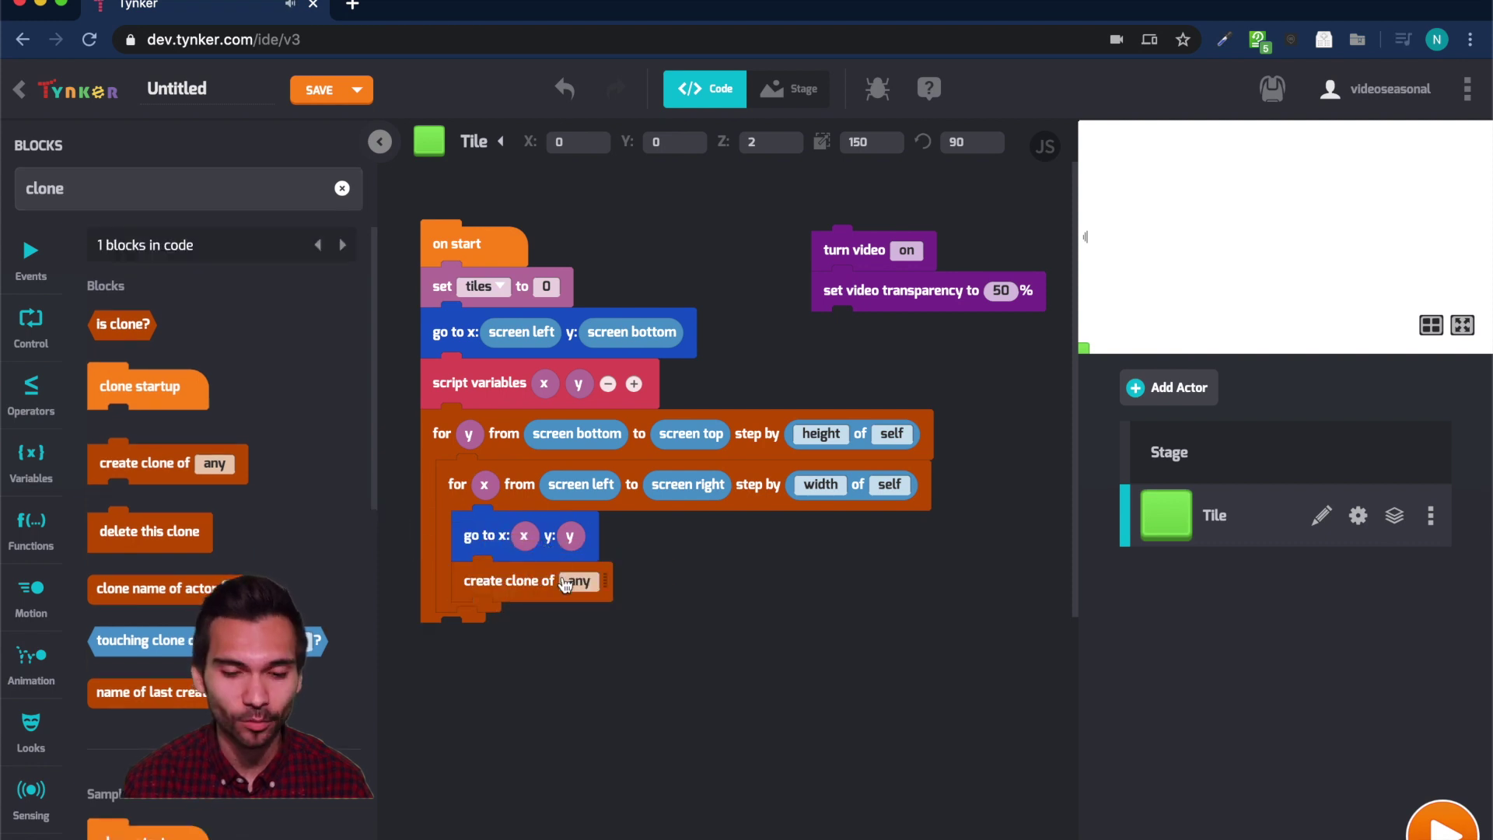
click(580, 580)
click(584, 611)
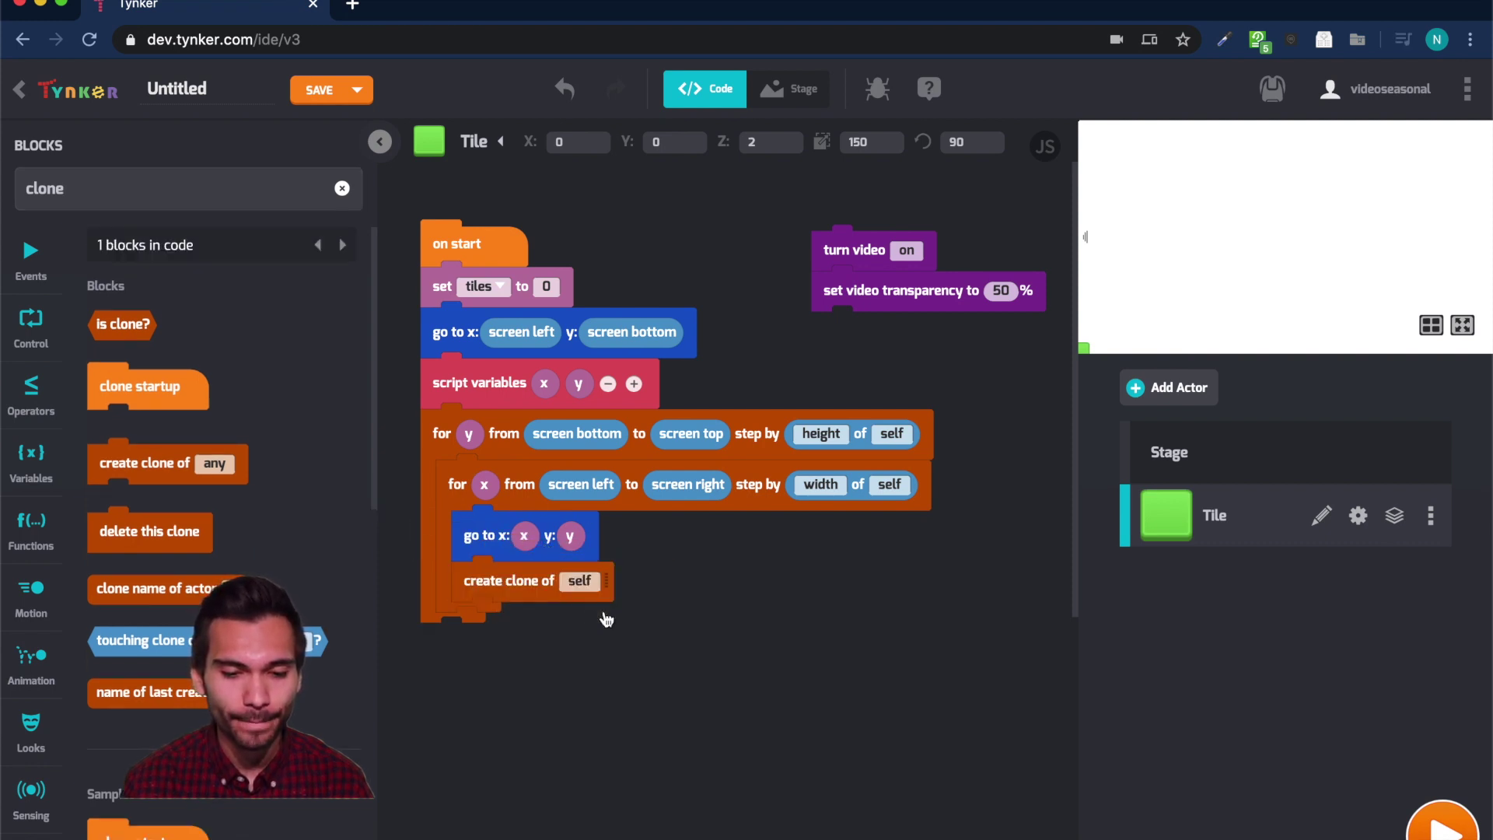
Add 'change tiles by 1' to the loop and reattach the video blocks below the loops.
click(343, 188)
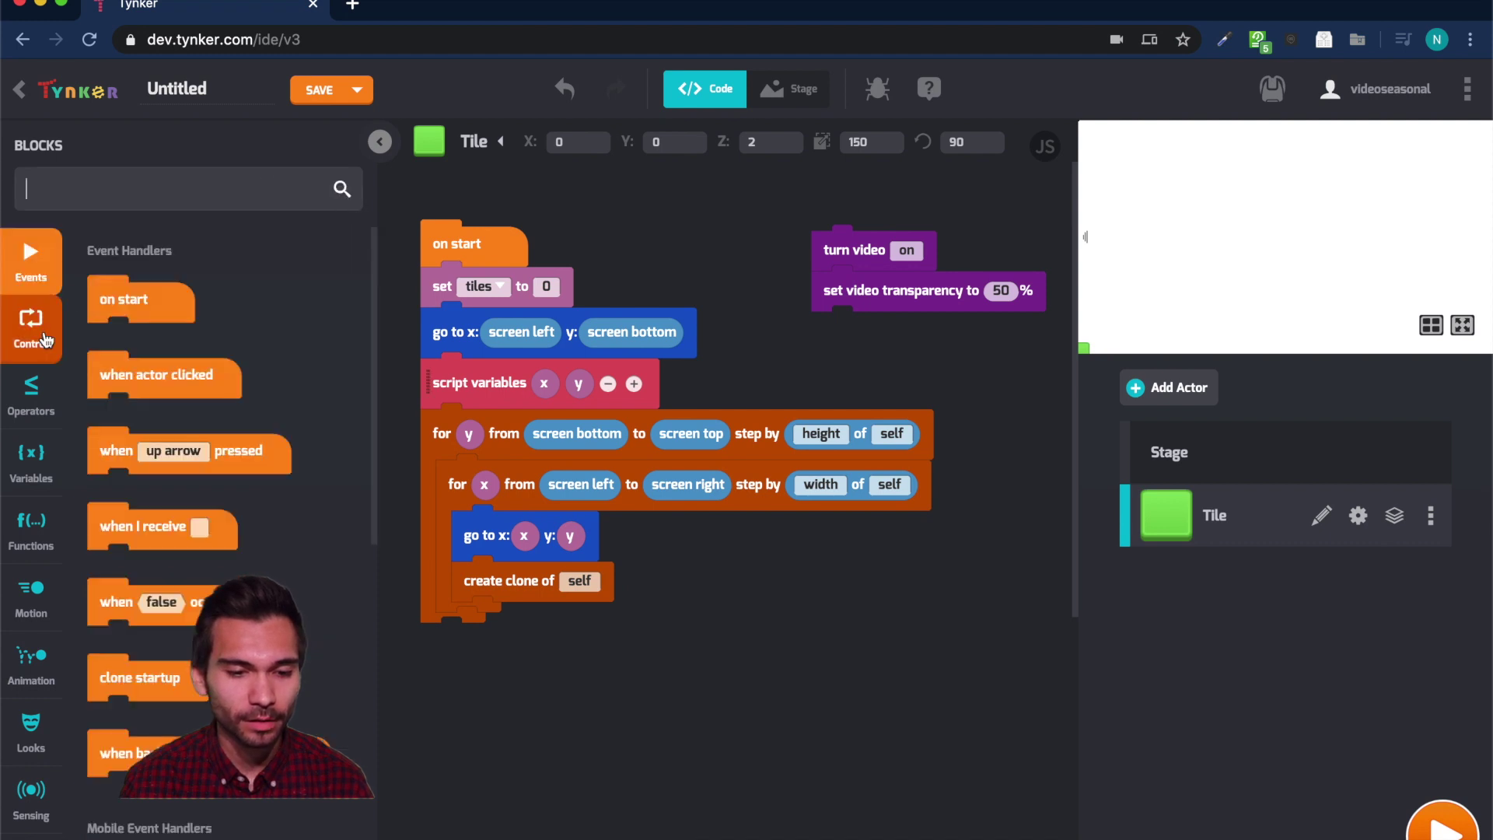
click(31, 461)
scroll(165, 558, down, 3)
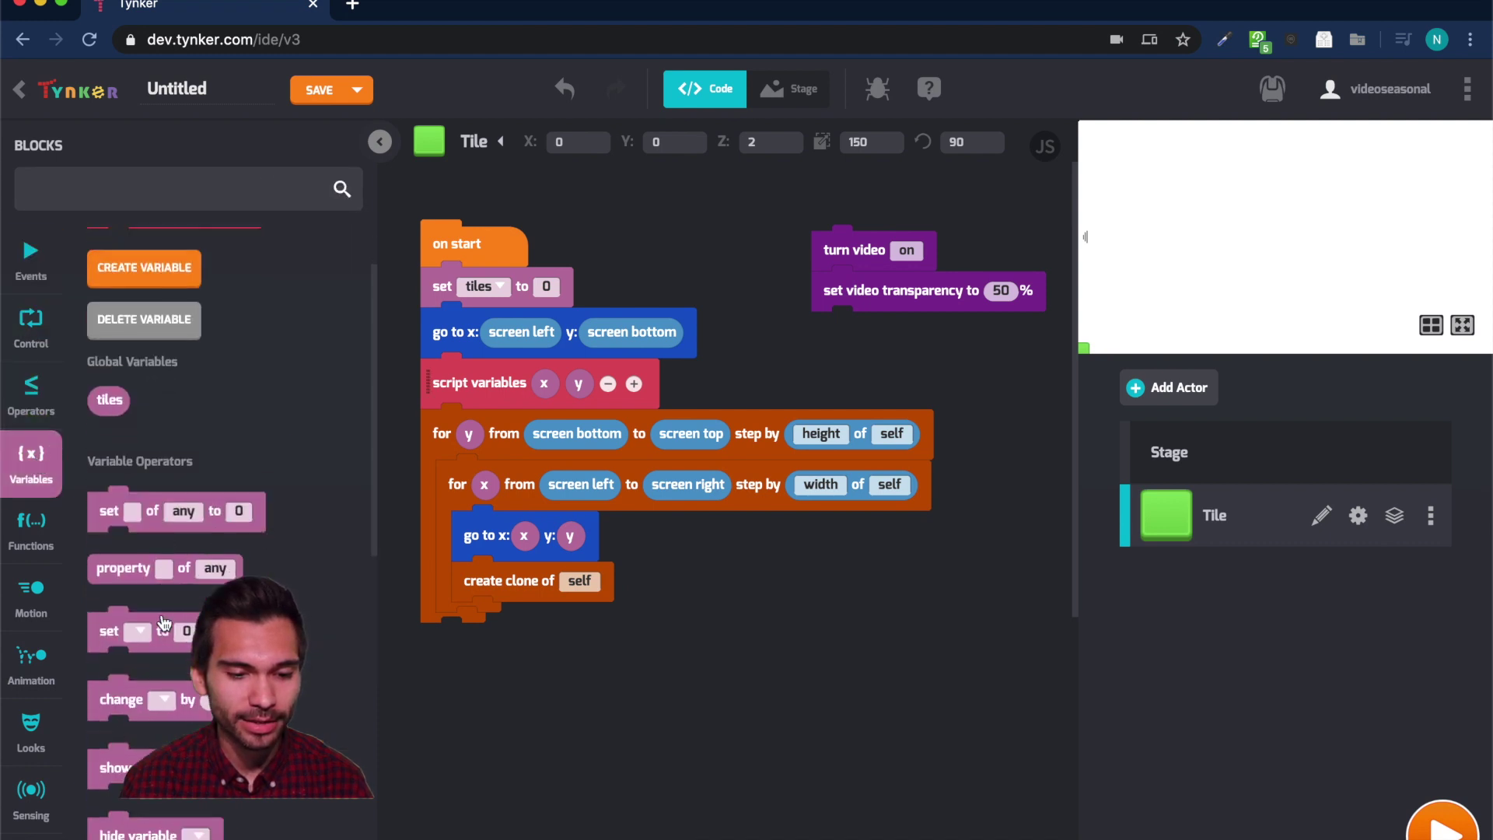
drag(122, 685, 505, 648)
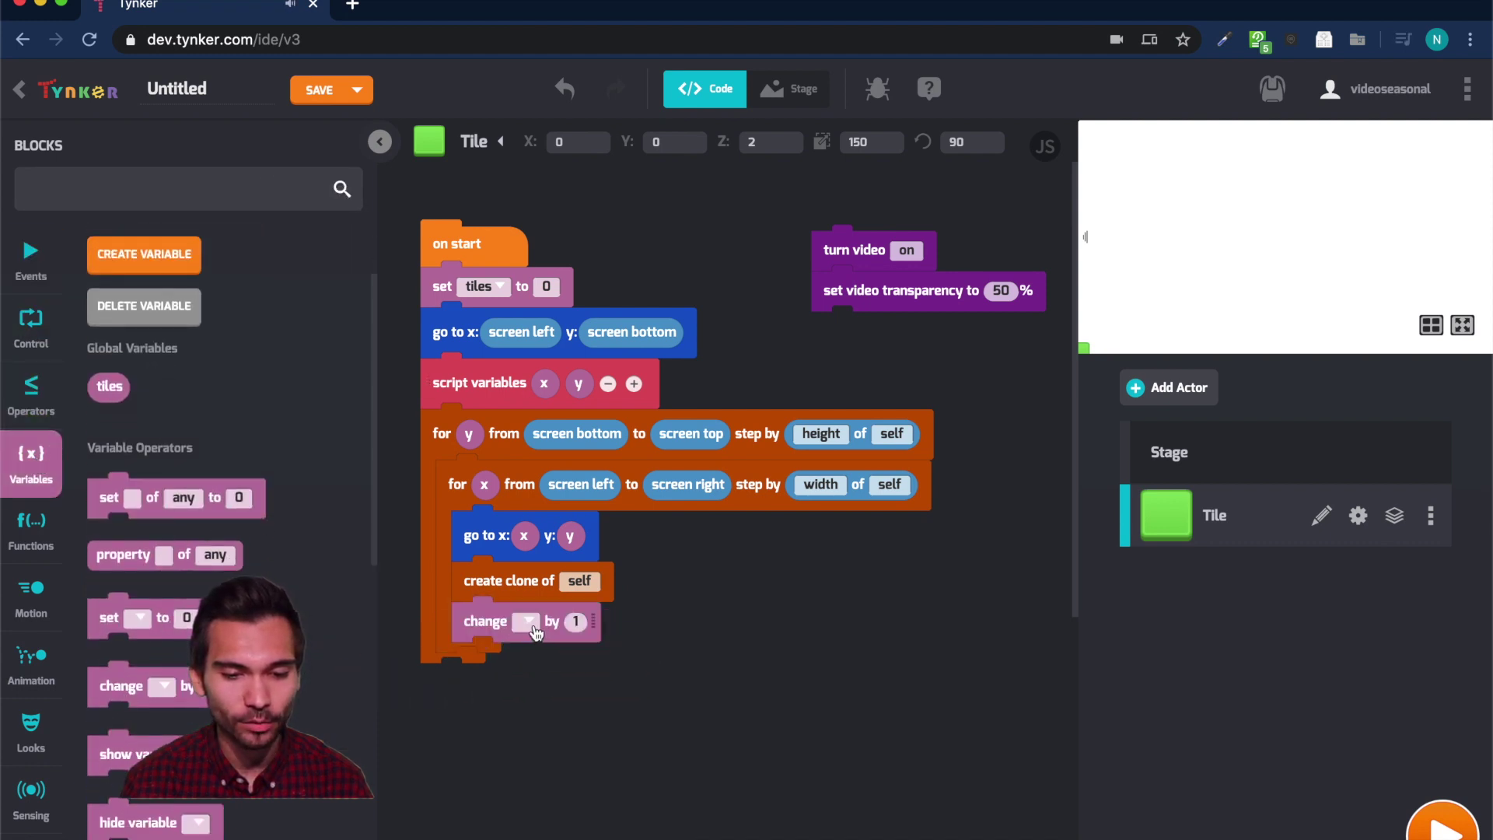
click(539, 628)
click(557, 653)
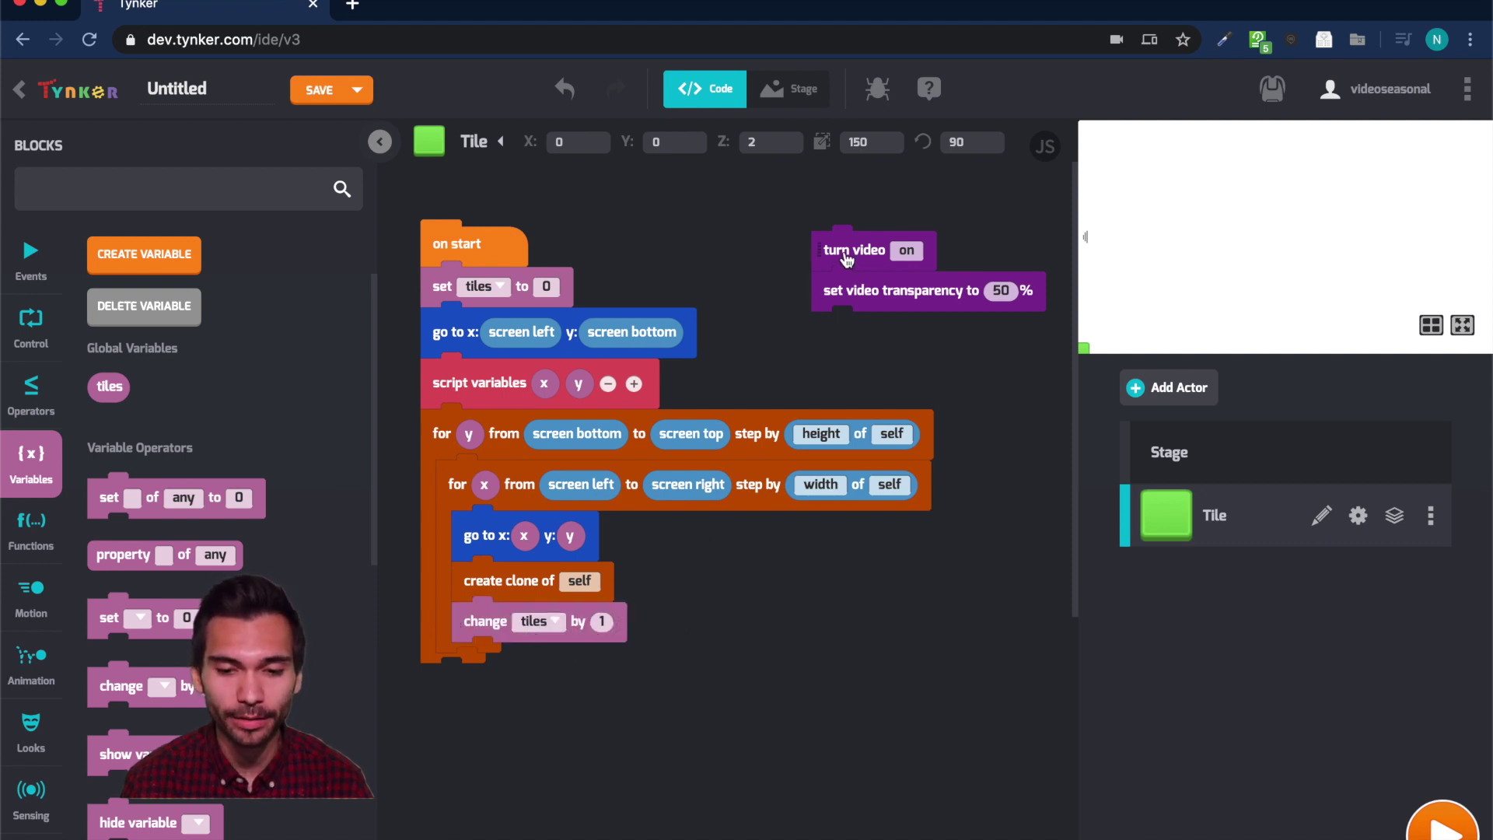
drag(846, 255, 455, 699)
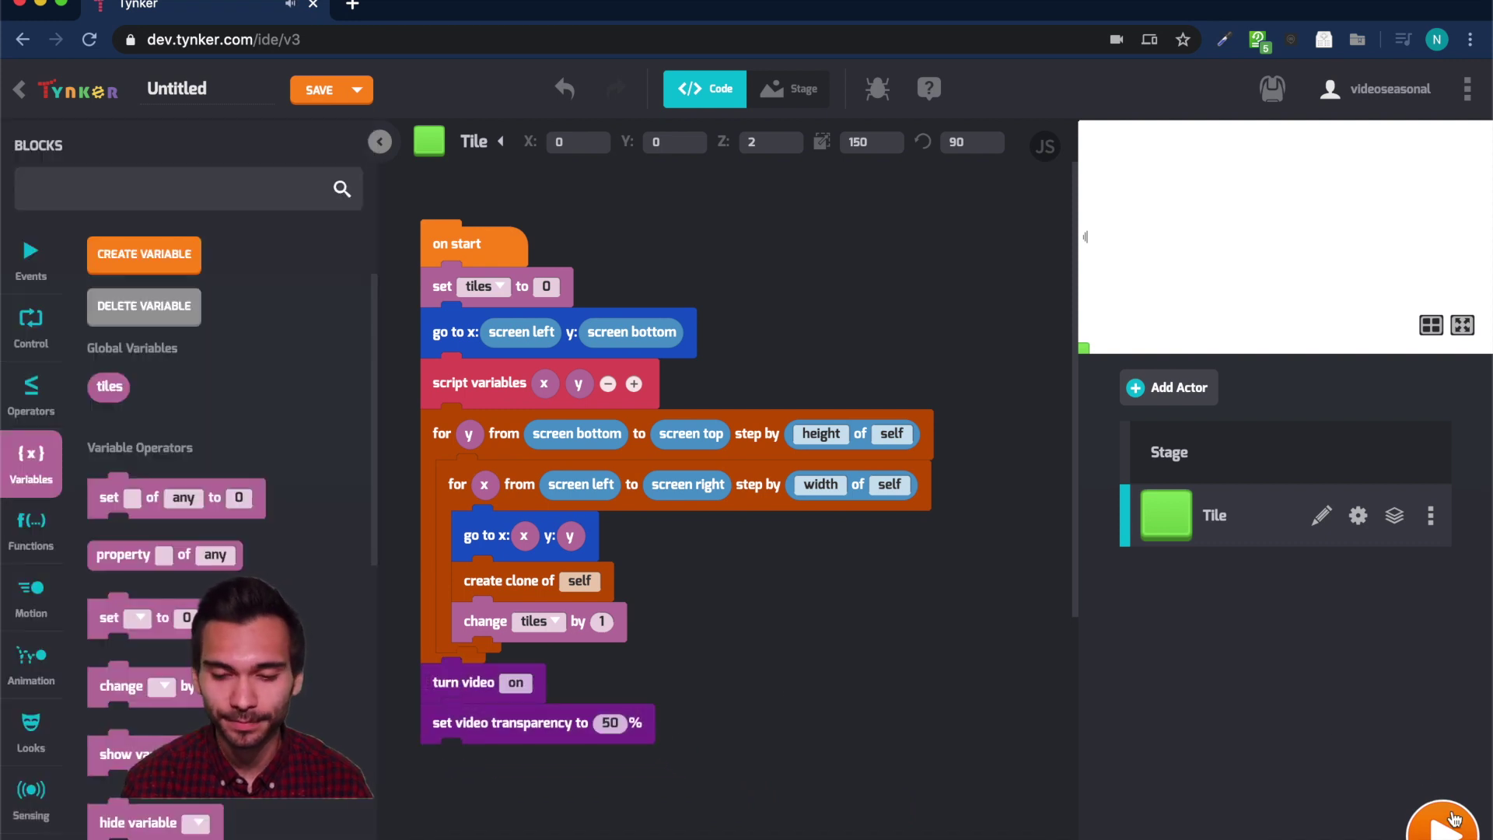
click(1446, 826)
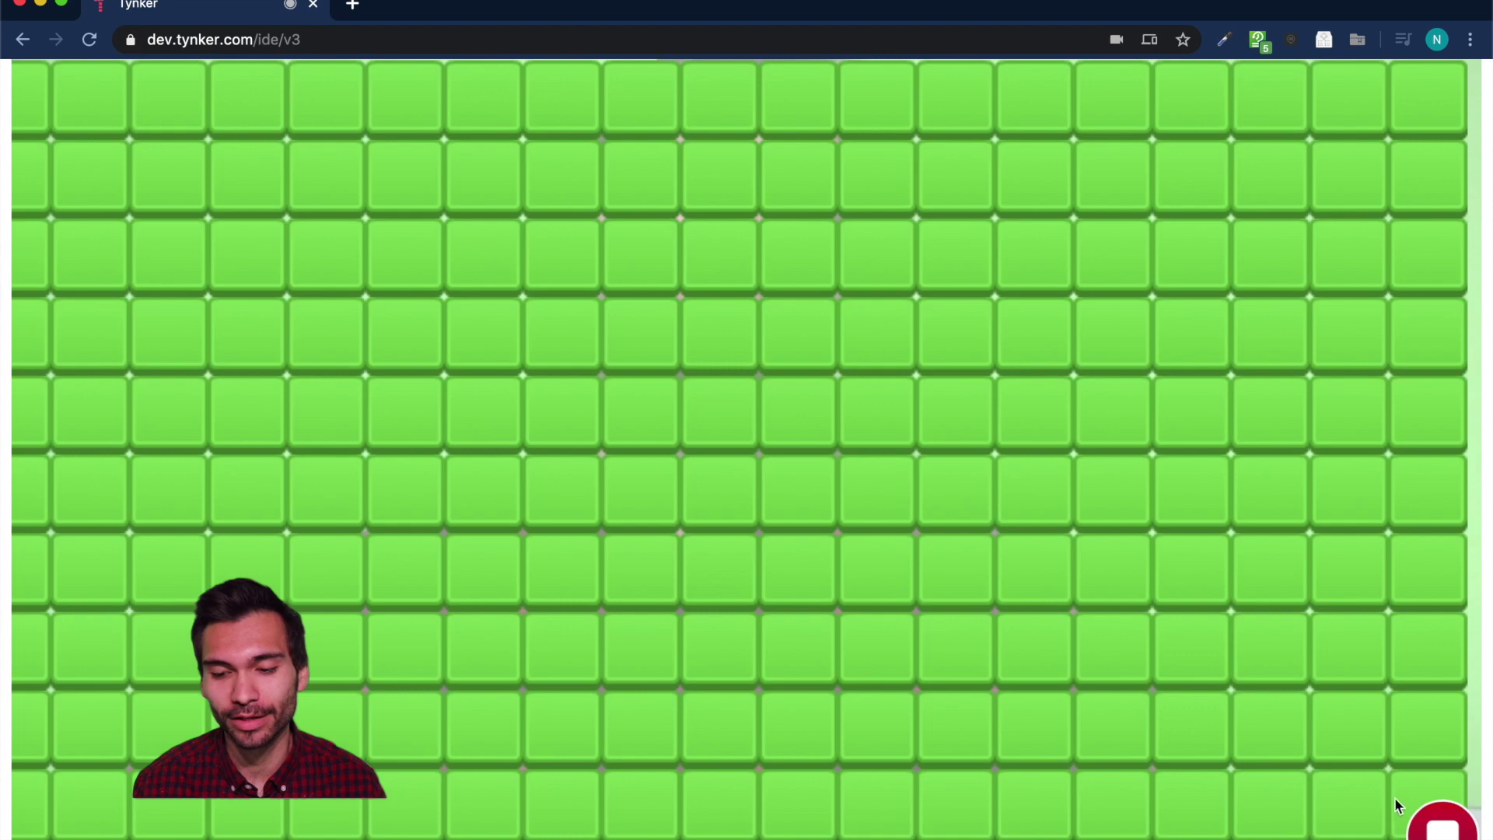
key(Escape)
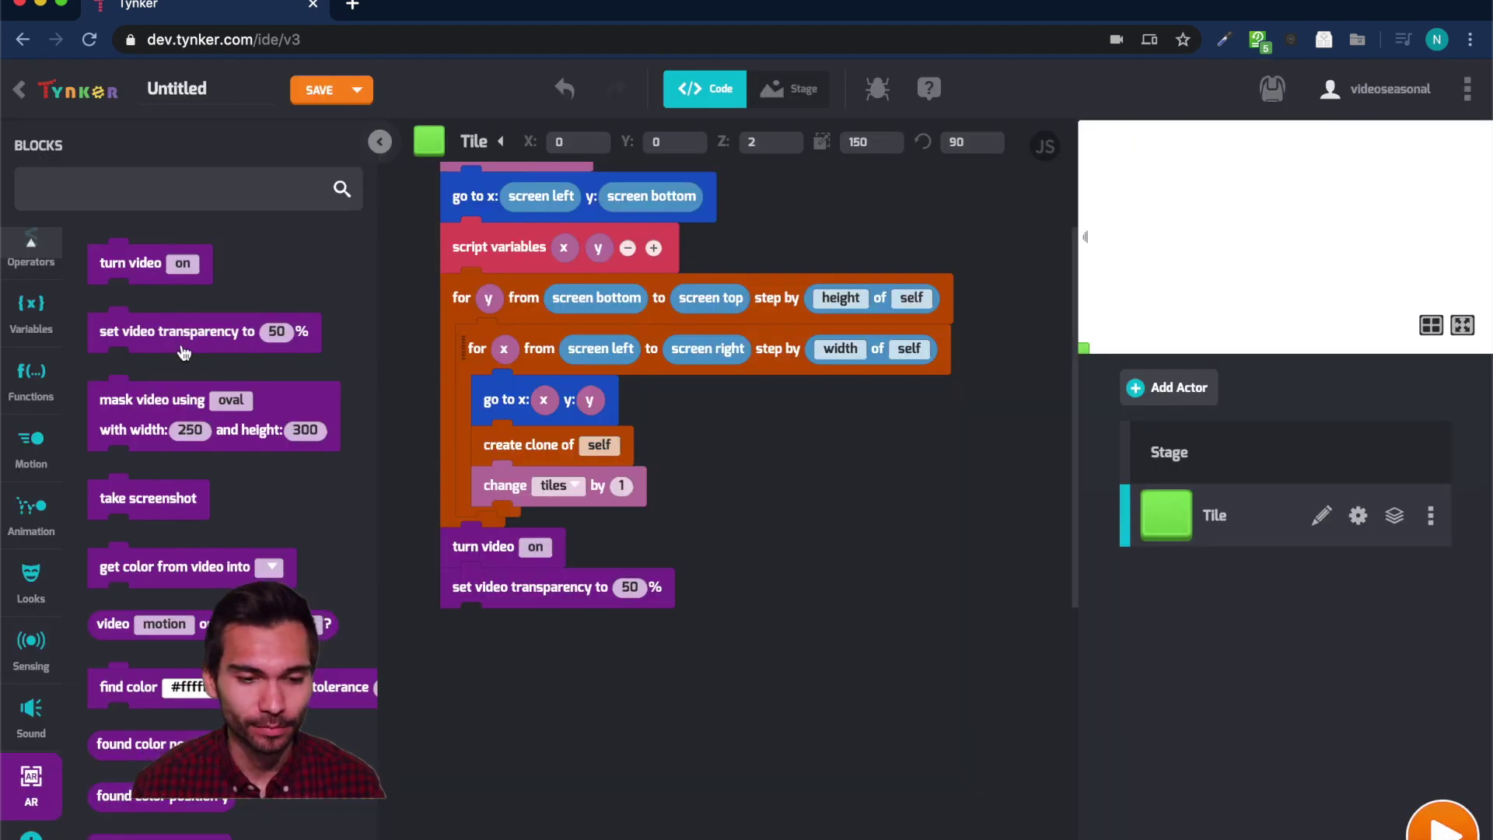
text(whe)
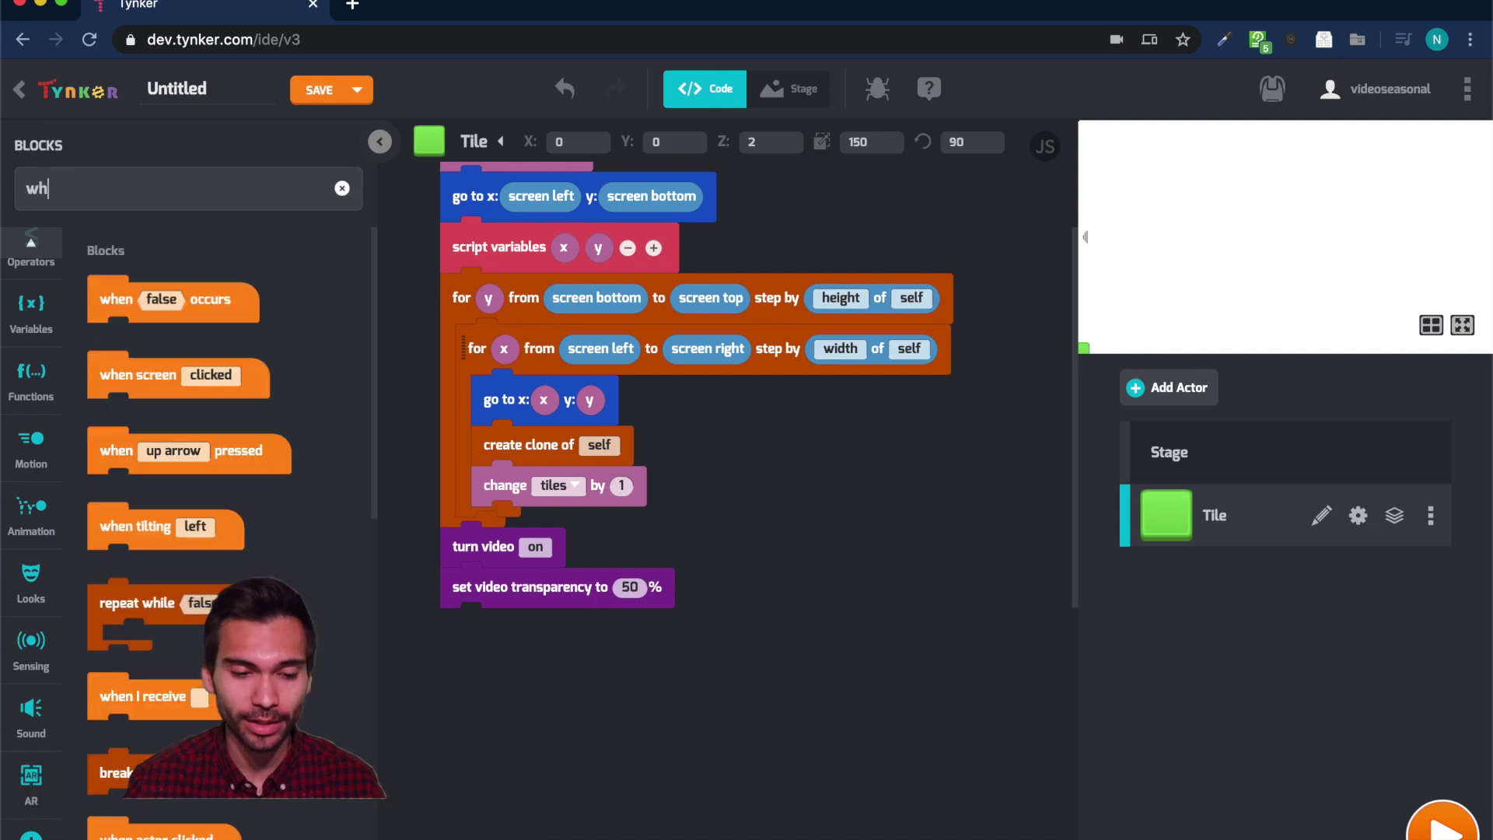
Add a 'when space pressed' event with a forever loop attached.
drag(172, 456, 490, 630)
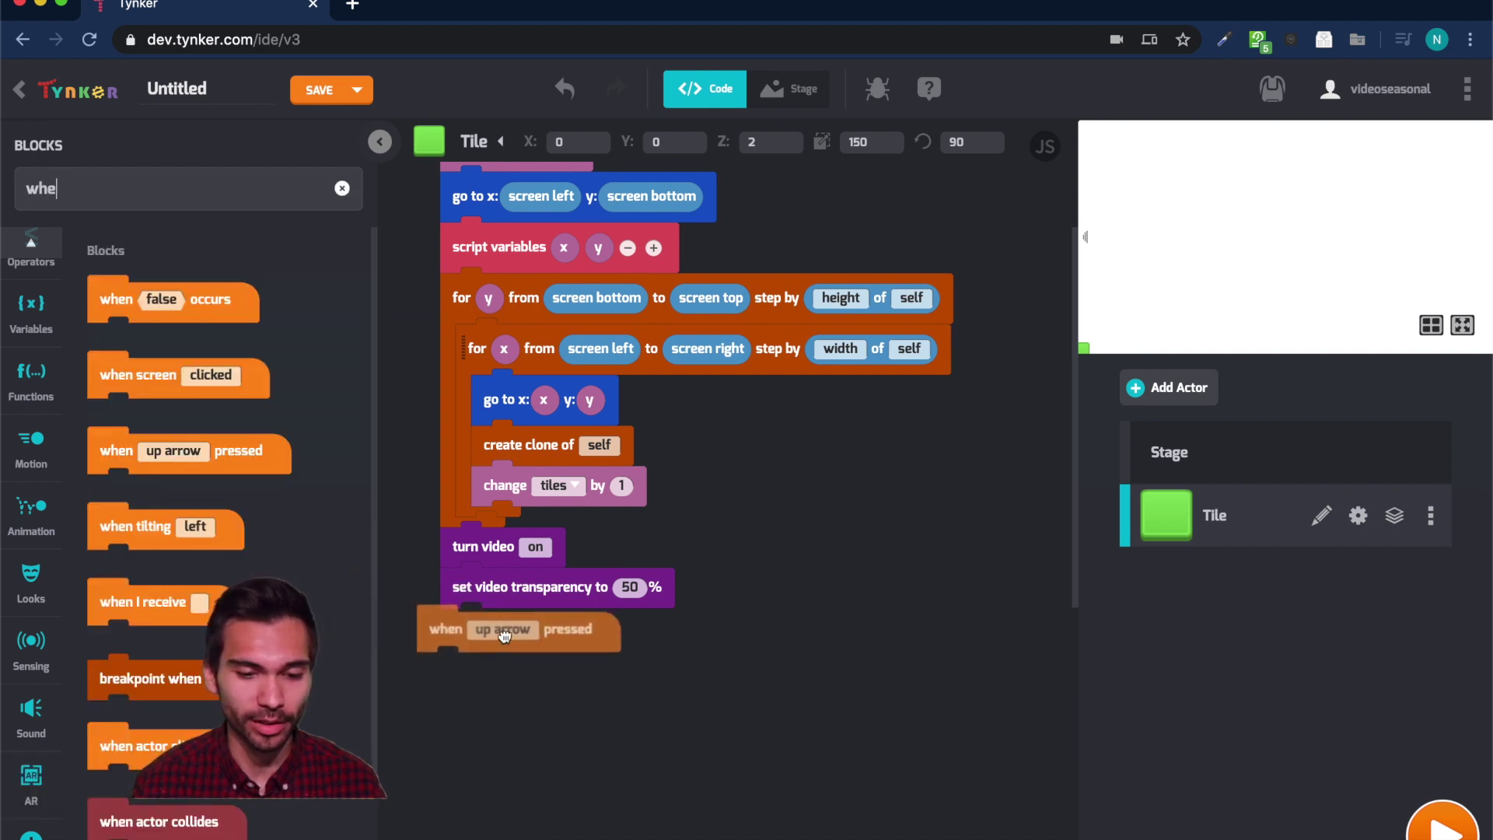
click(511, 639)
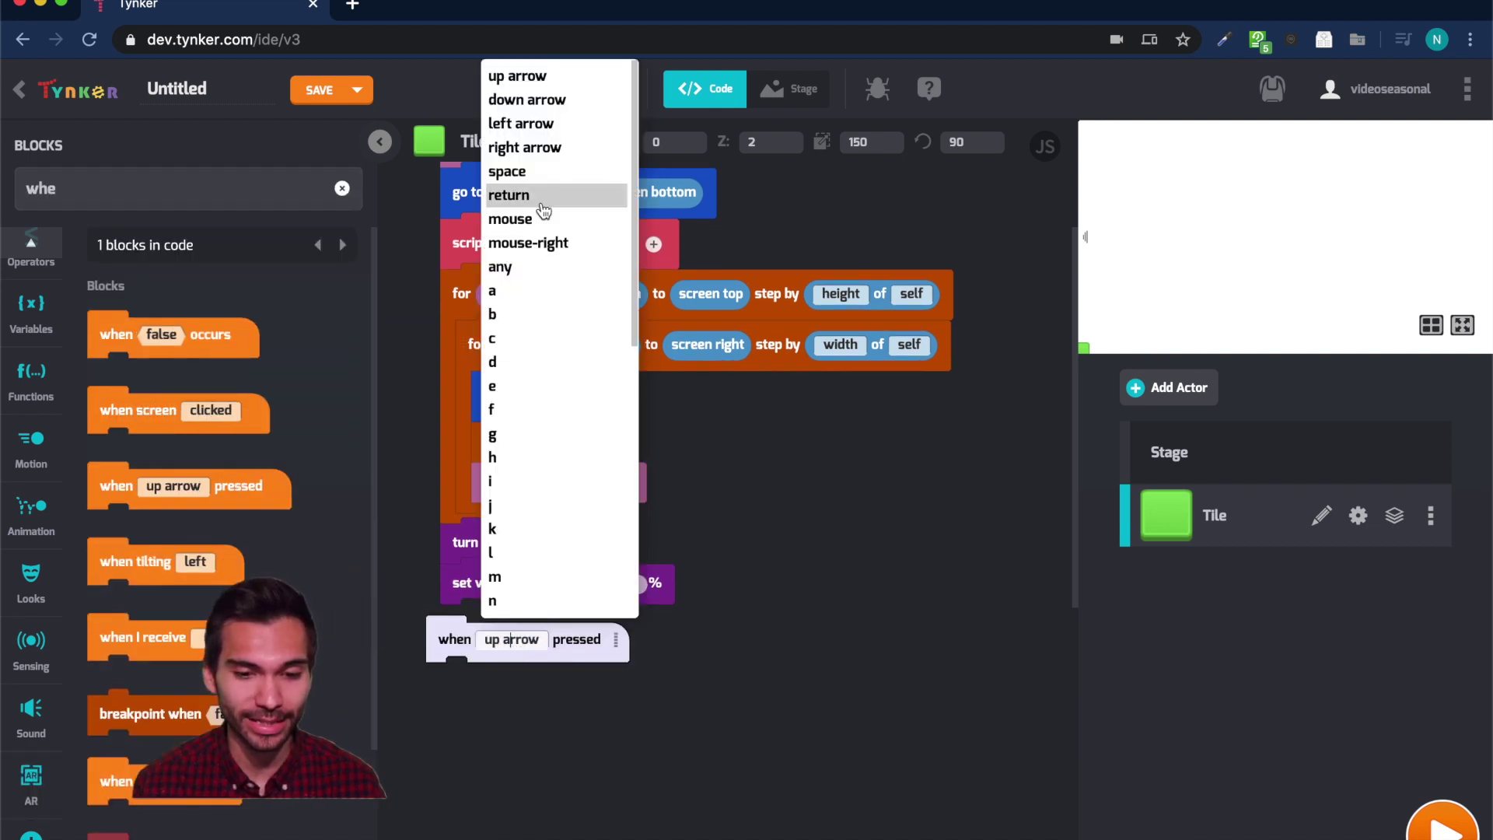
click(506, 171)
click(342, 188)
text(f)
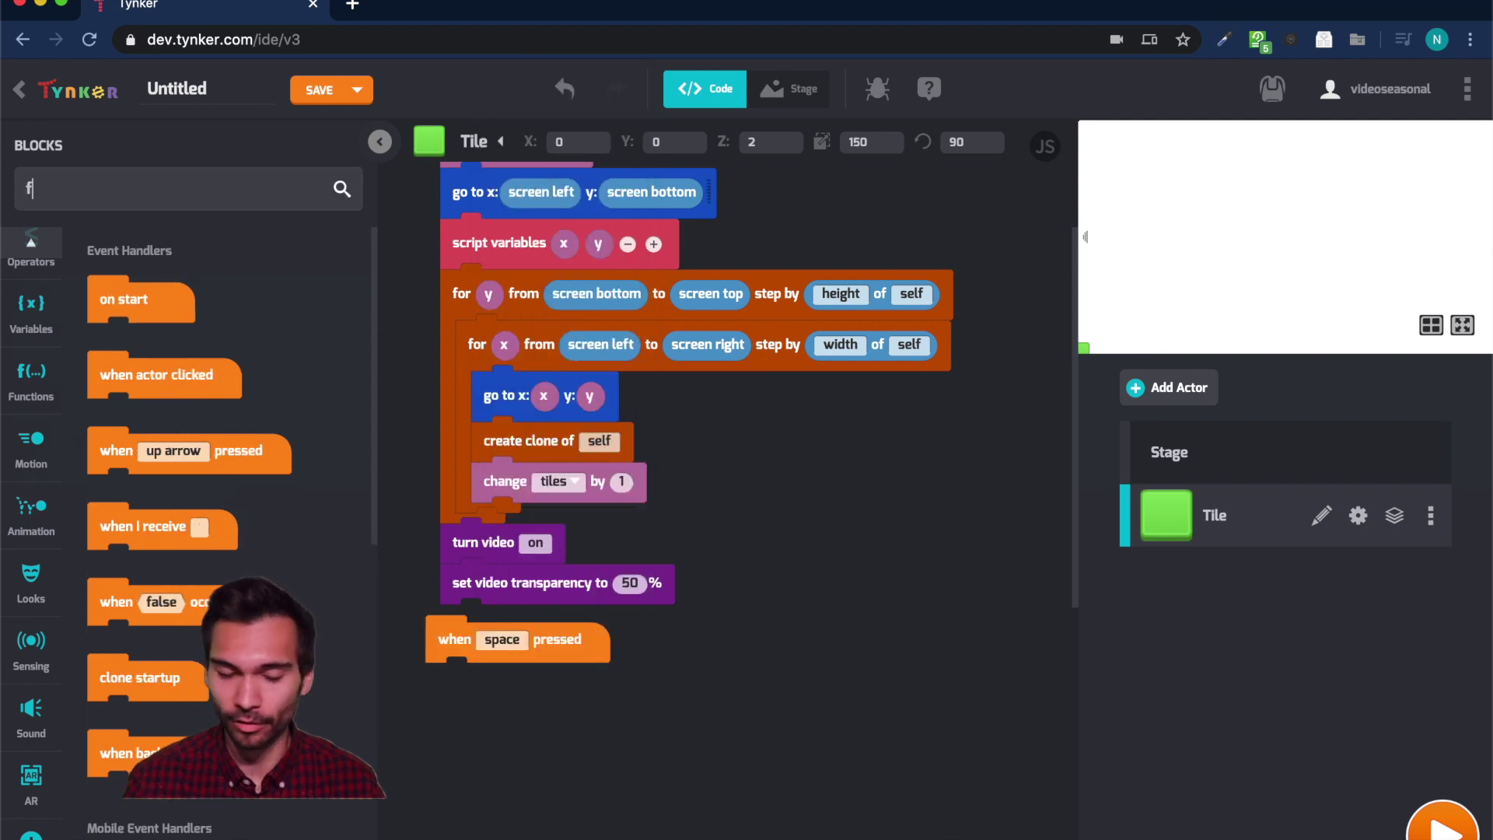
text(pr)
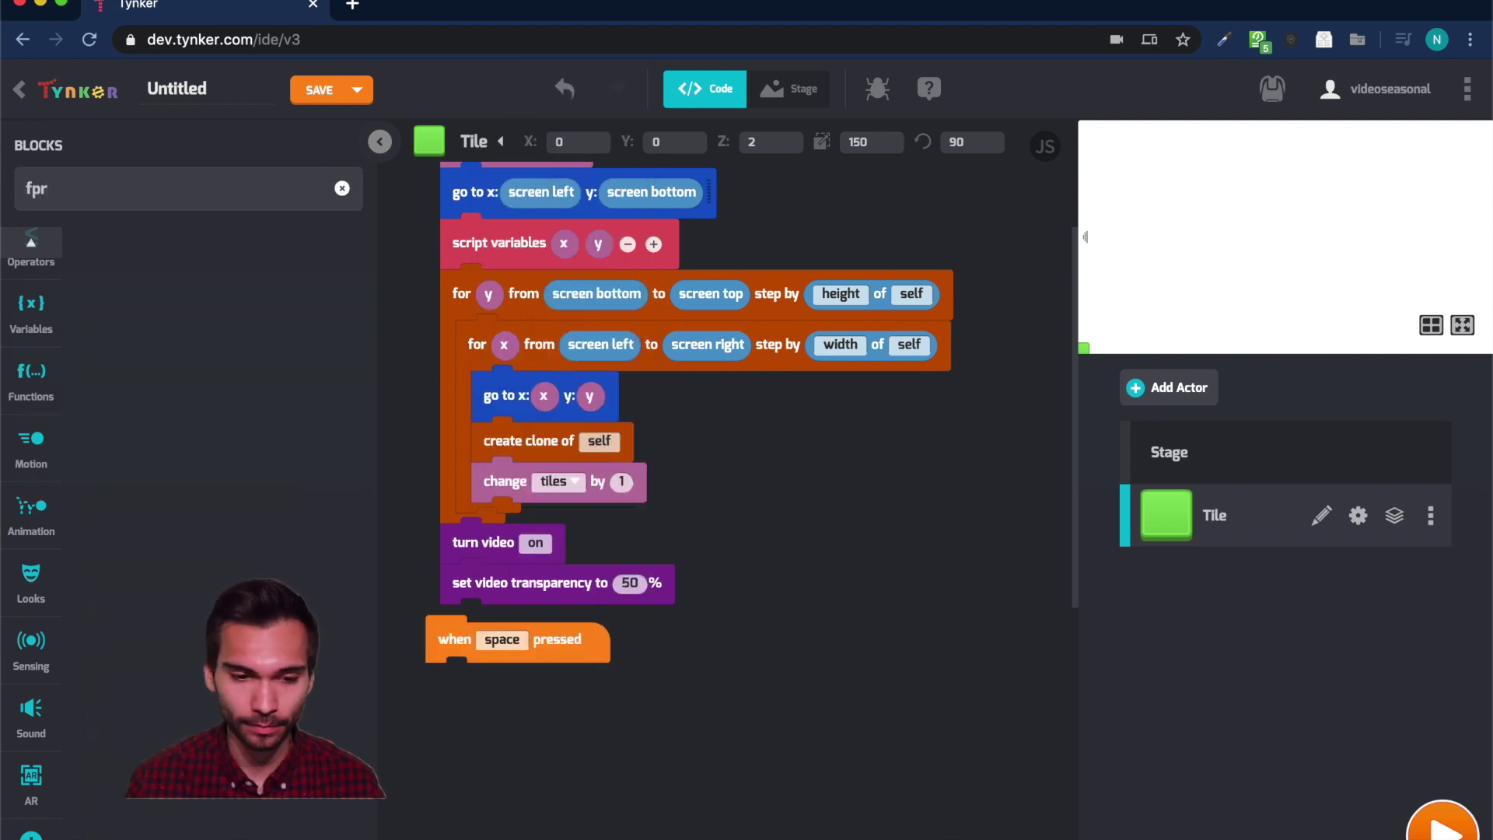
text(or)
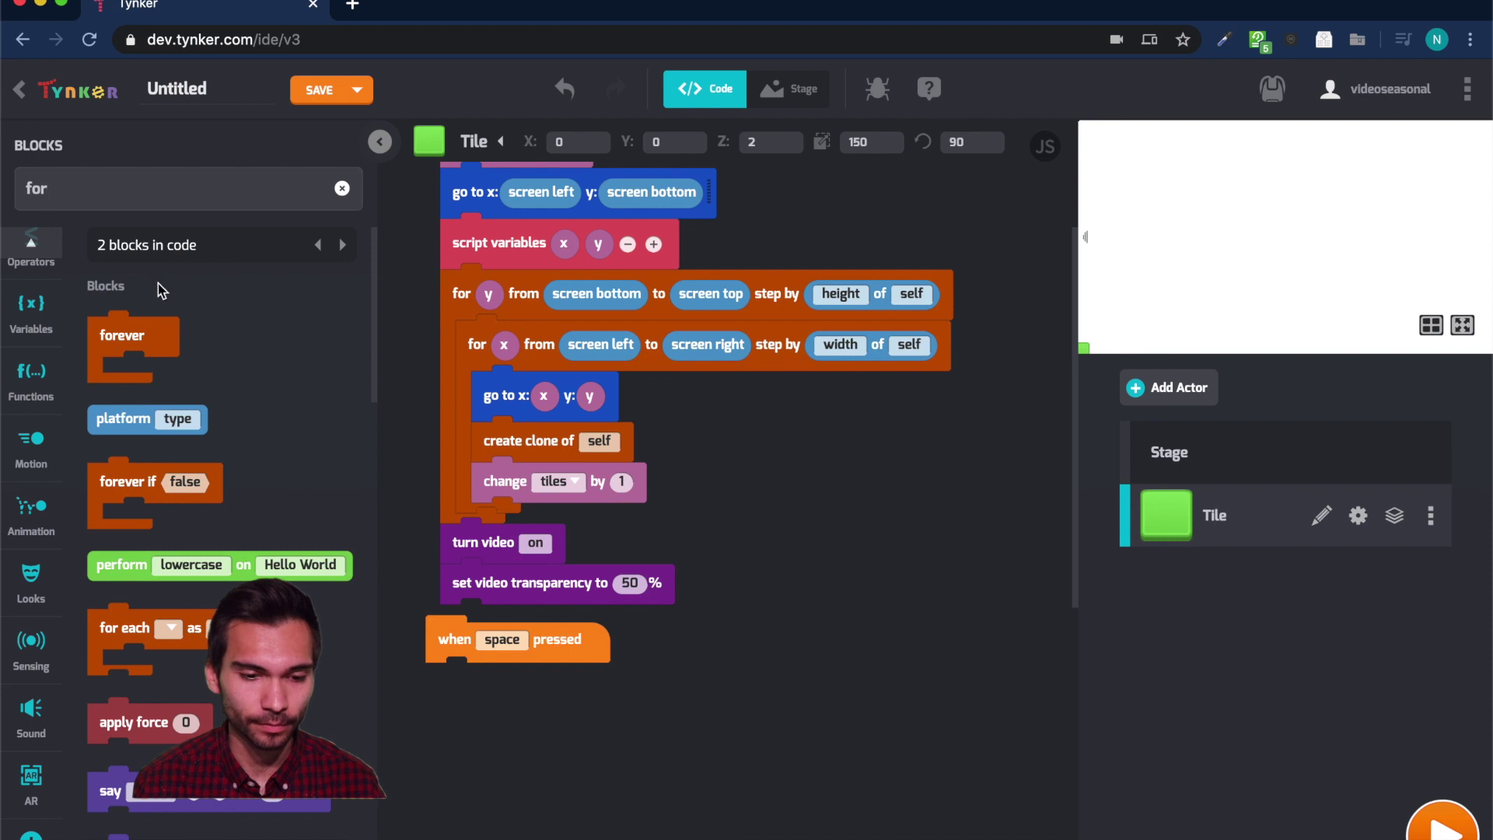
mouse_move(121, 339)
mouse_down()
mouse_move(440, 726)
mouse_move(460, 677)
mouse_move(487, 665)
mouse_up()
scroll(653, 583, down, 5)
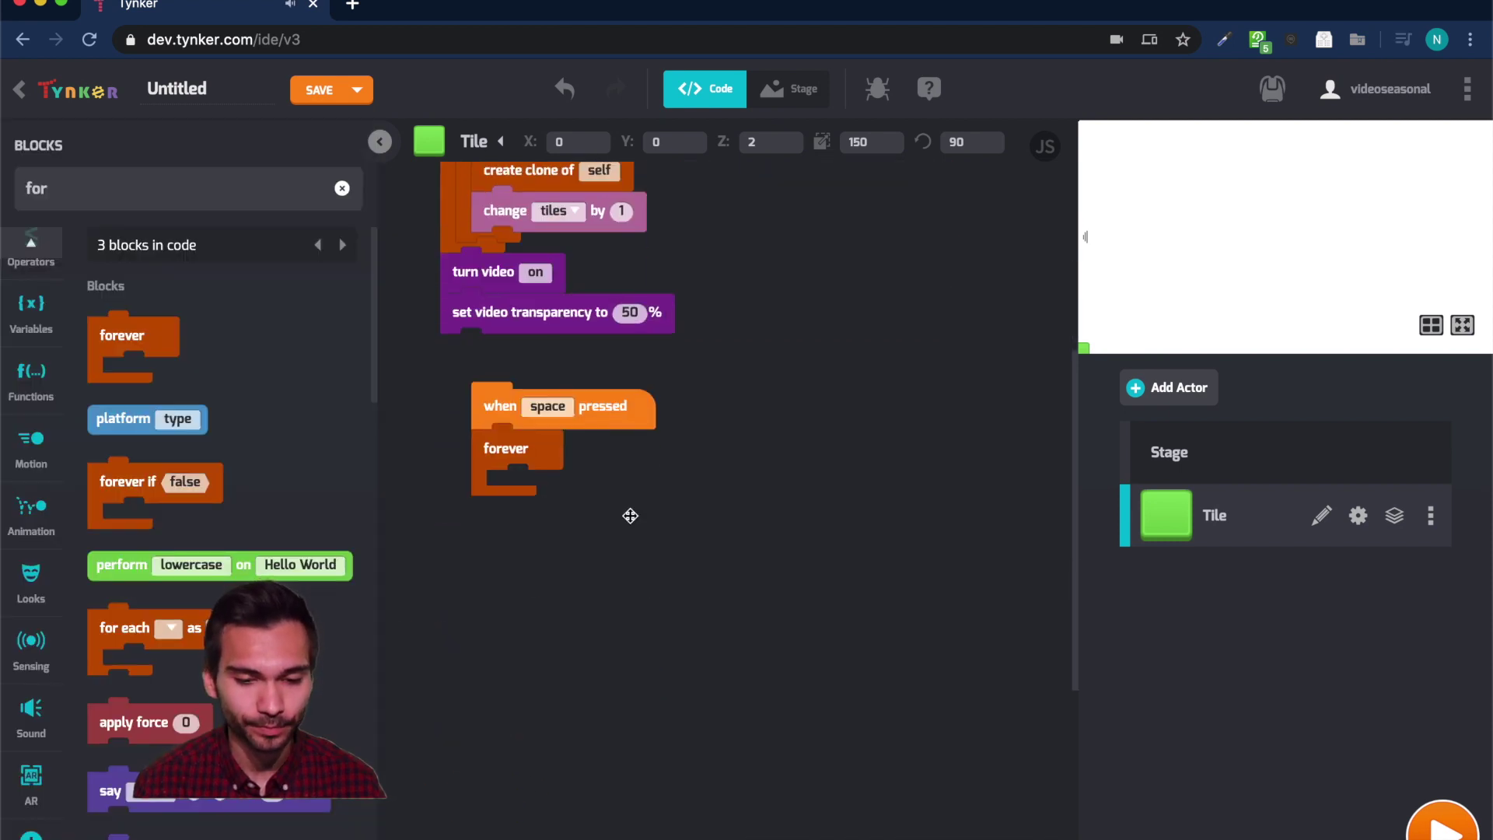
Tidy all scripts on the canvas with Rearrange Blocks.
right_click(628, 514)
click(708, 635)
click(342, 190)
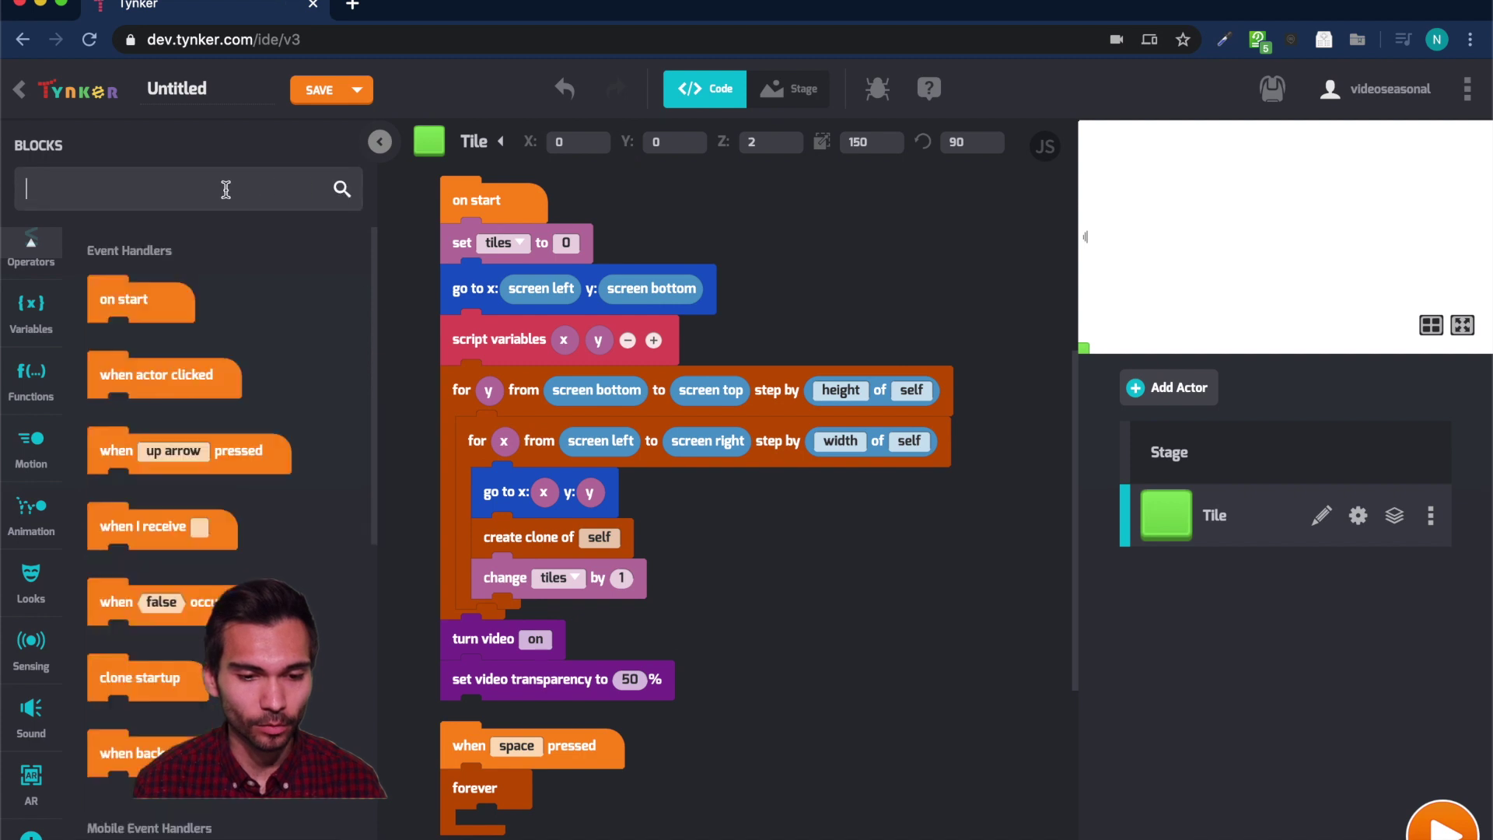
text(effe)
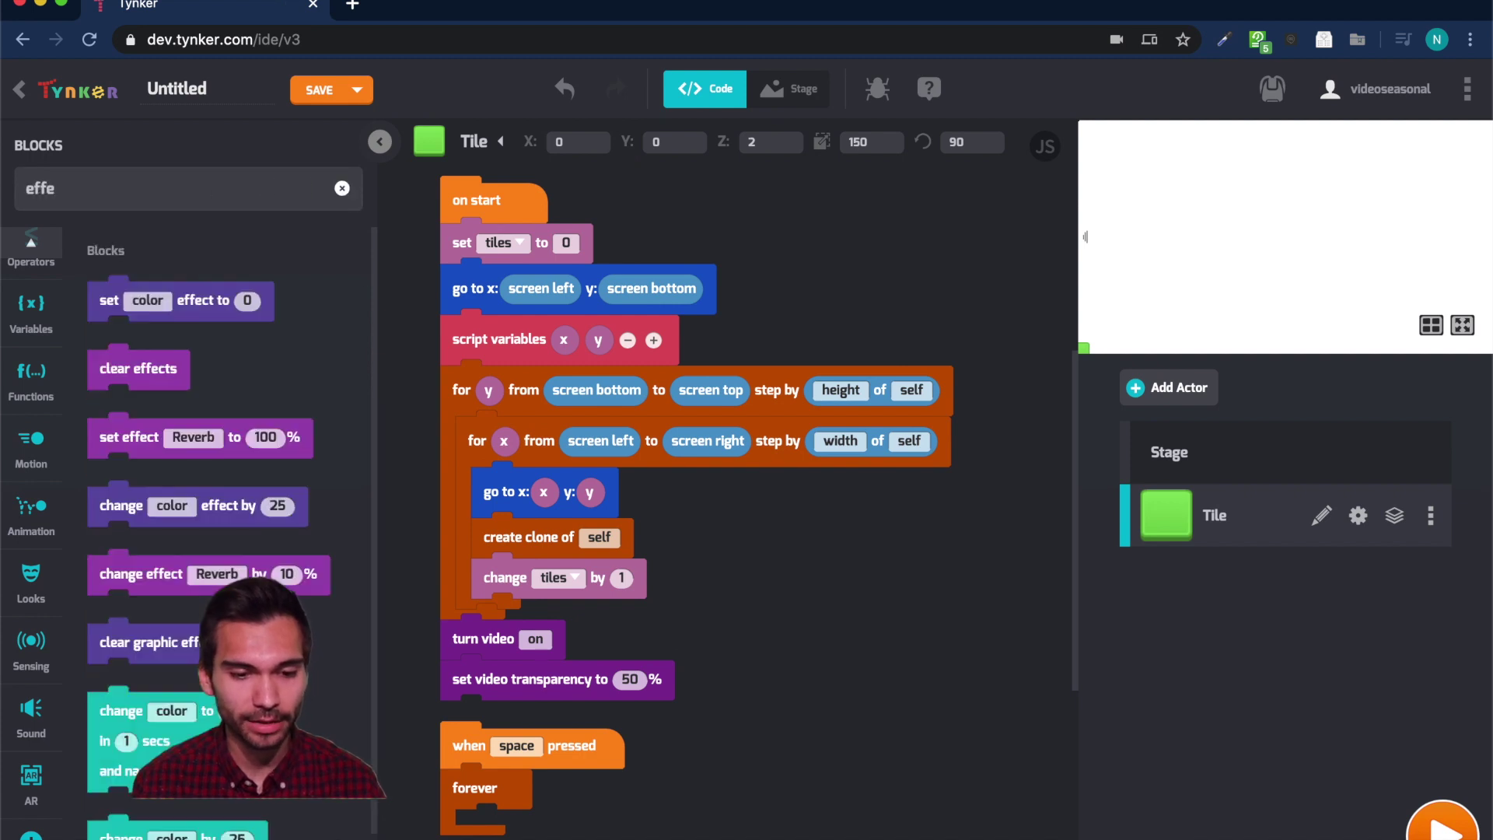
Add a set effect block to the forever loop and choose the opacity effect.
drag(140, 300, 548, 824)
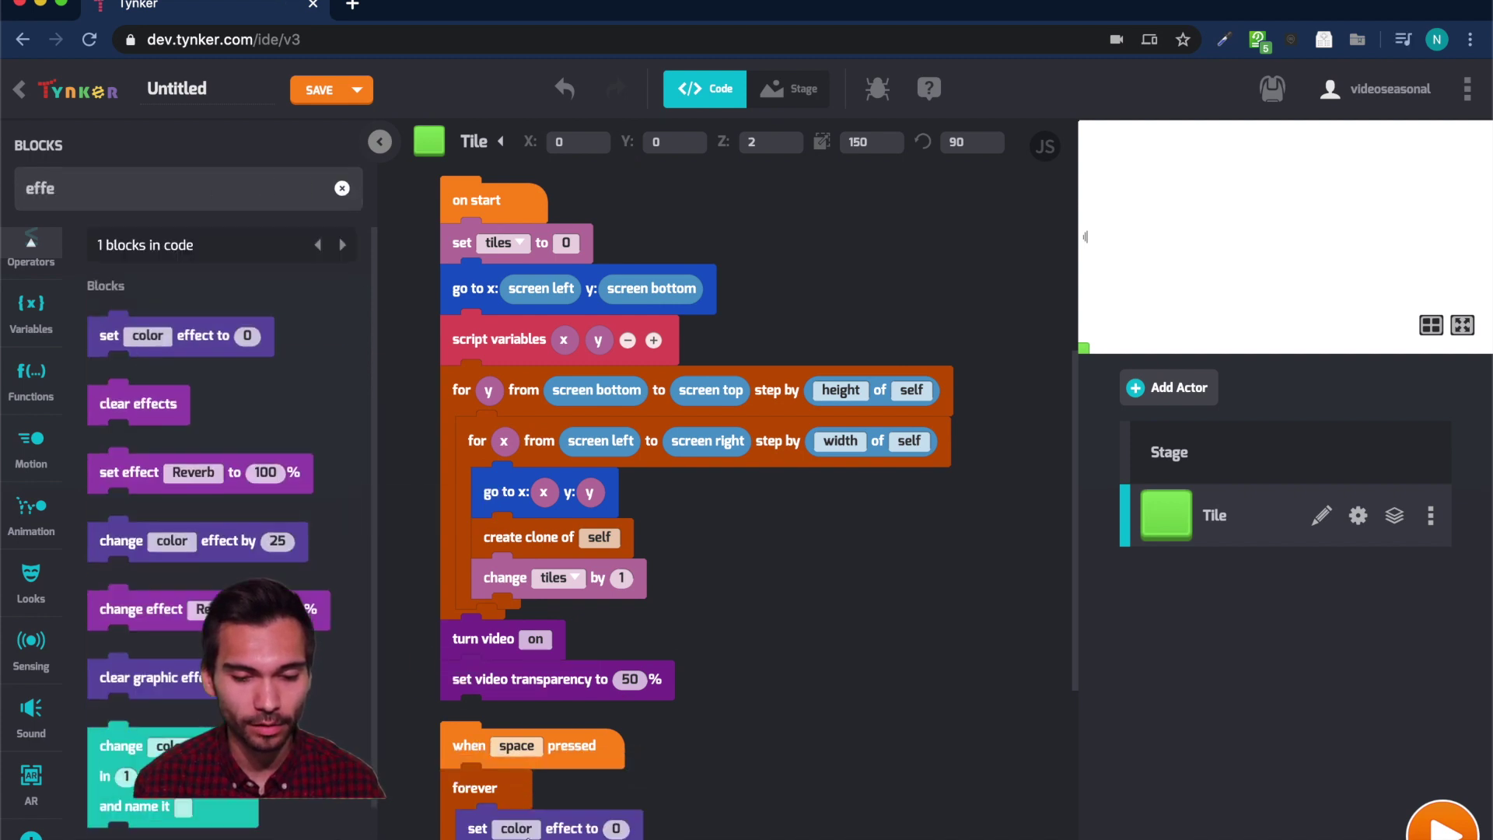
click(539, 824)
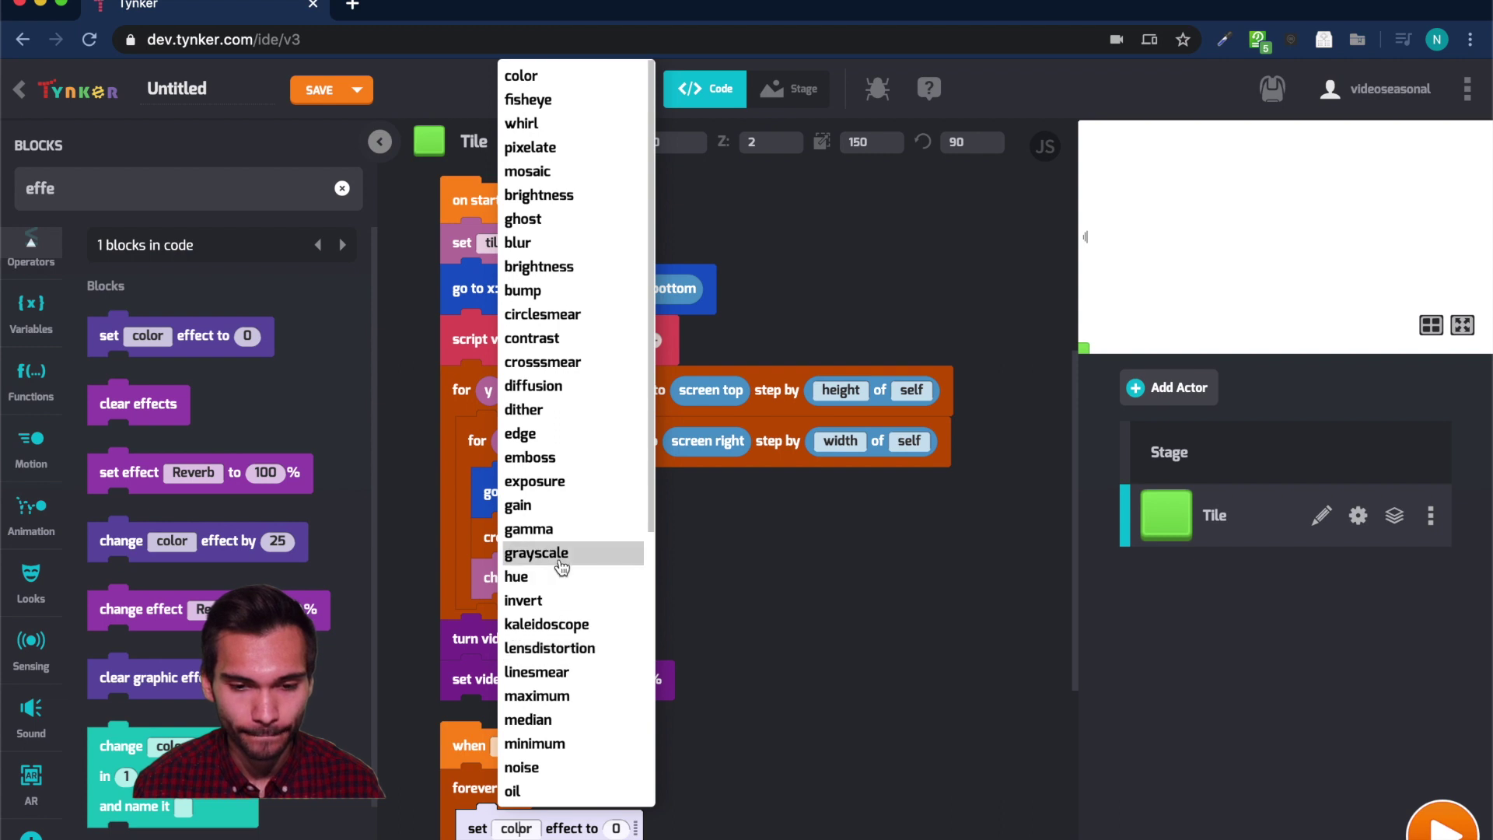
scroll(561, 566, down, 3)
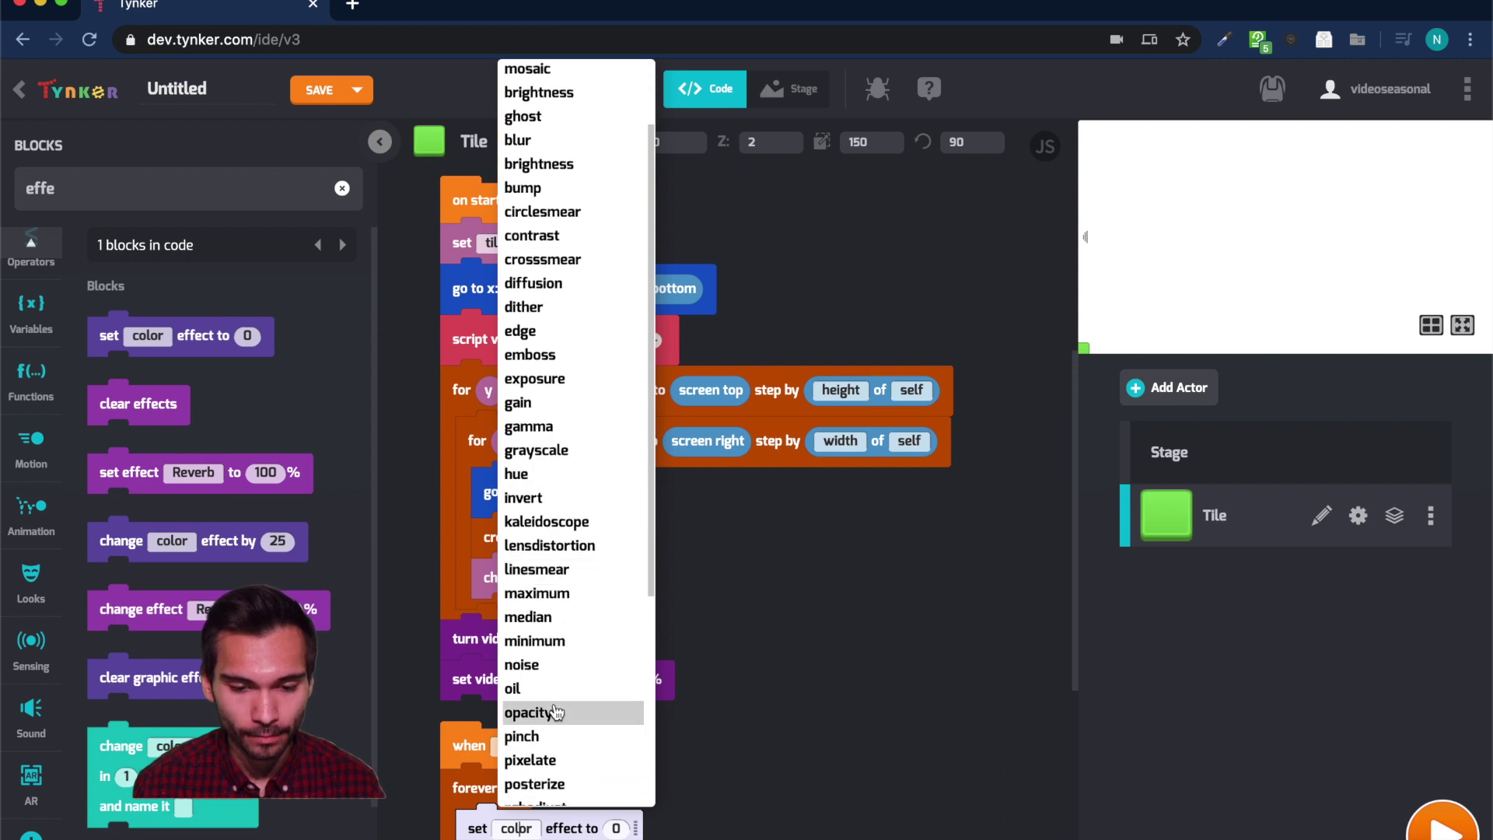
click(557, 712)
scroll(692, 722, down, 3)
Set the opacity value to AR video motion on self, then run the game.
click(344, 190)
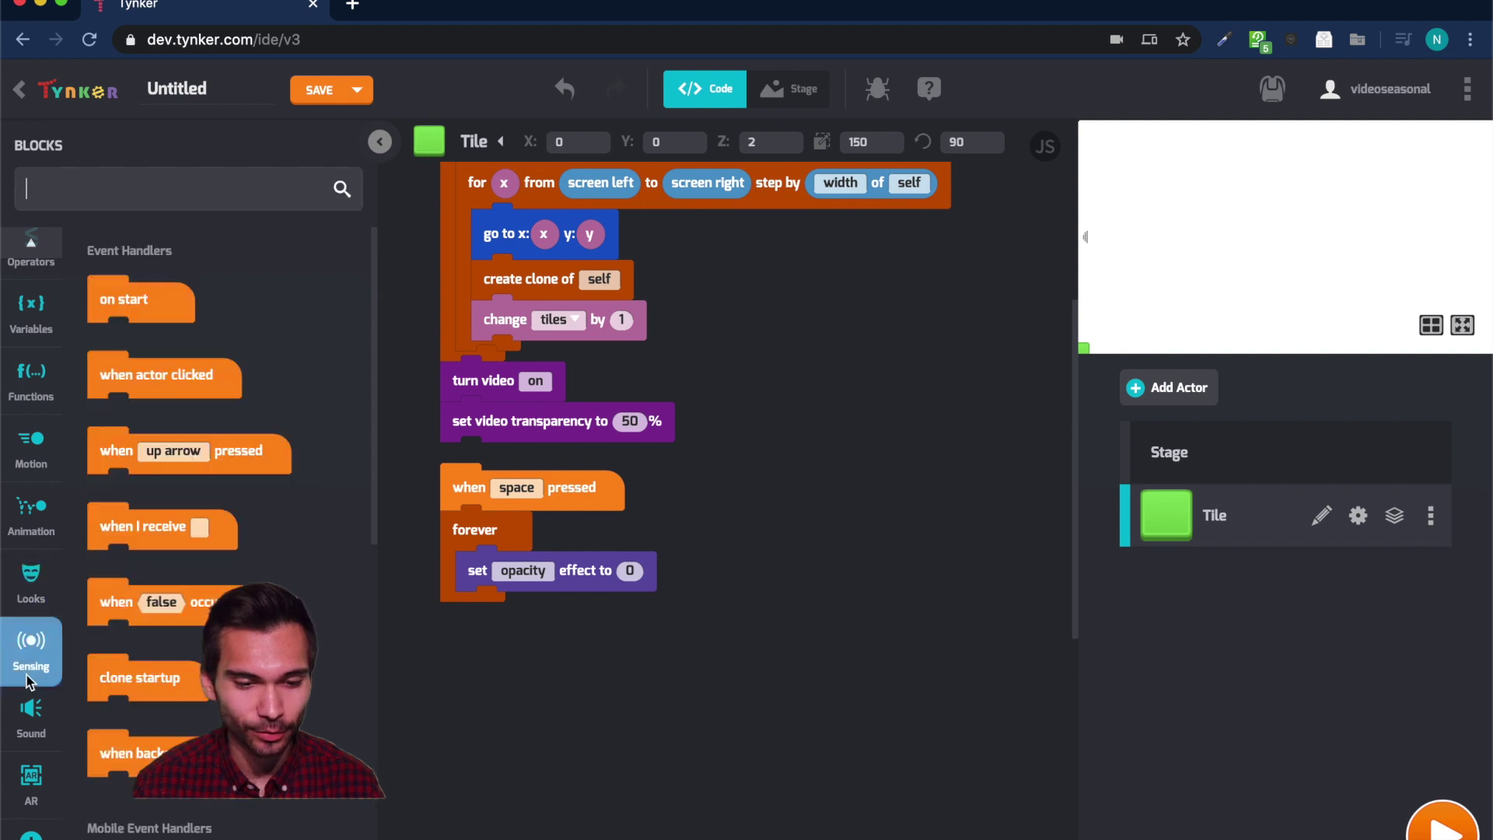
click(31, 654)
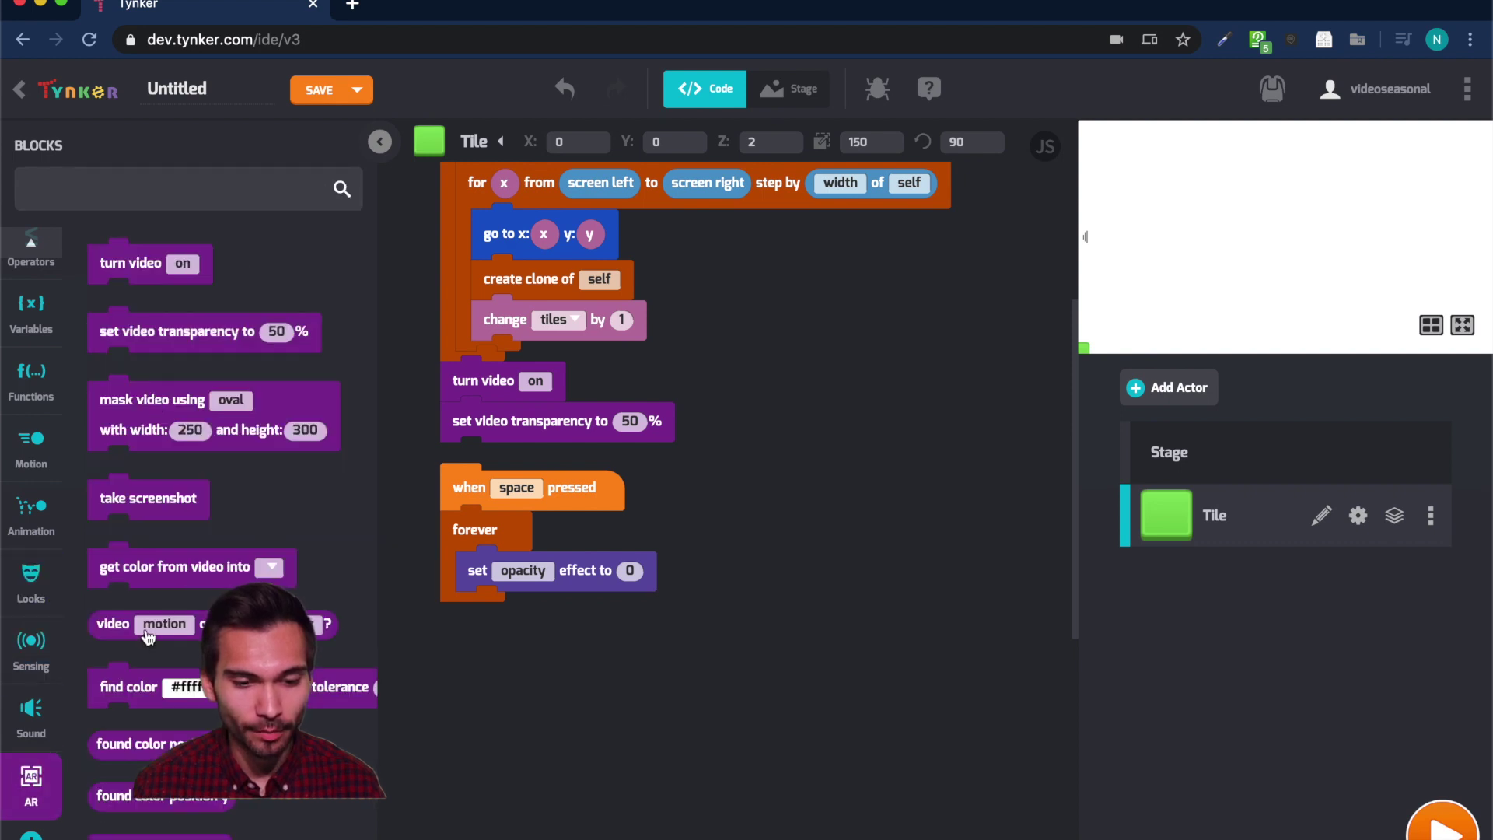
drag(116, 623, 653, 574)
click(757, 574)
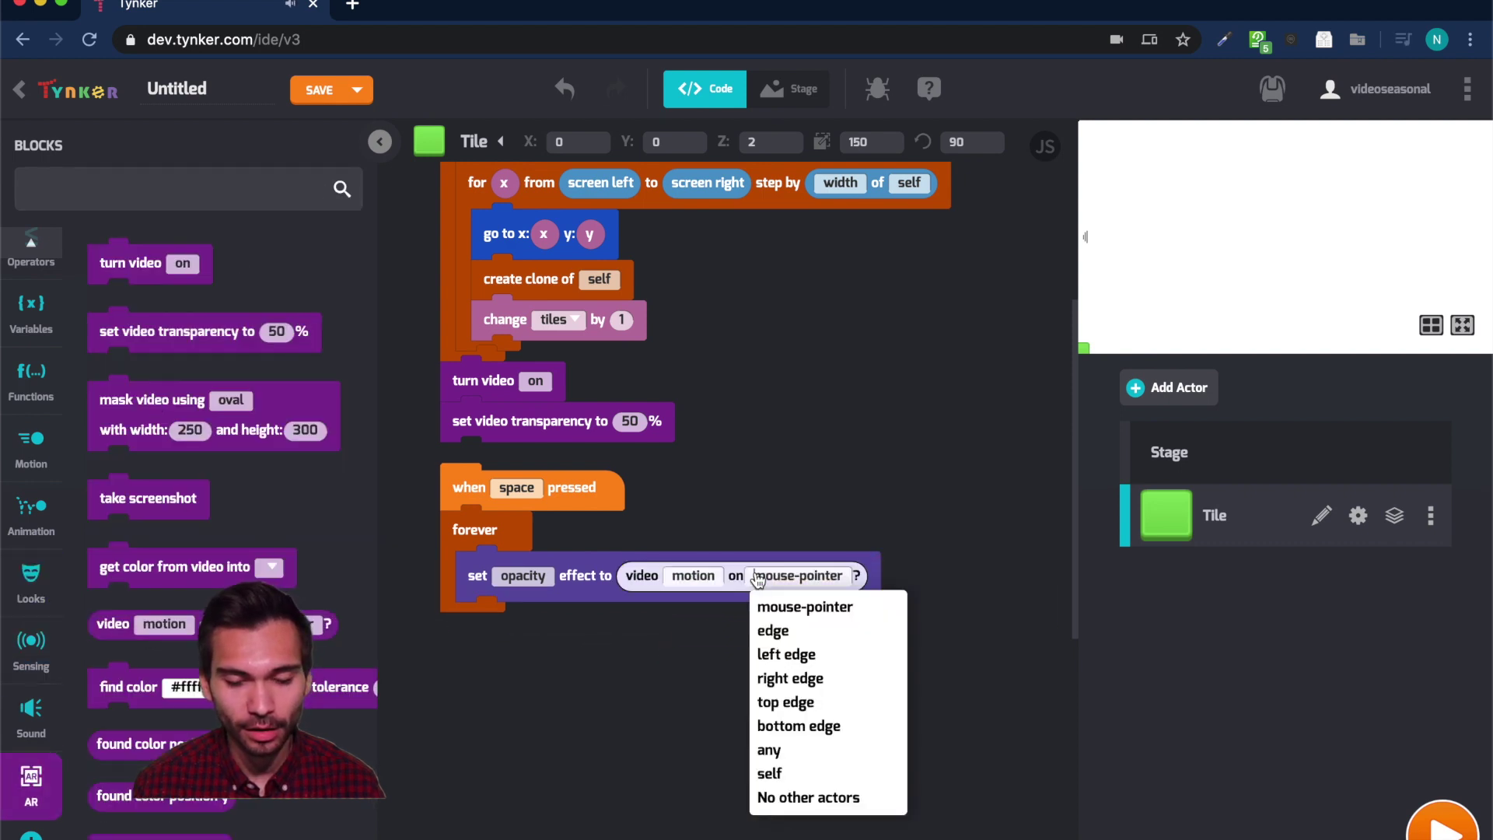
click(770, 774)
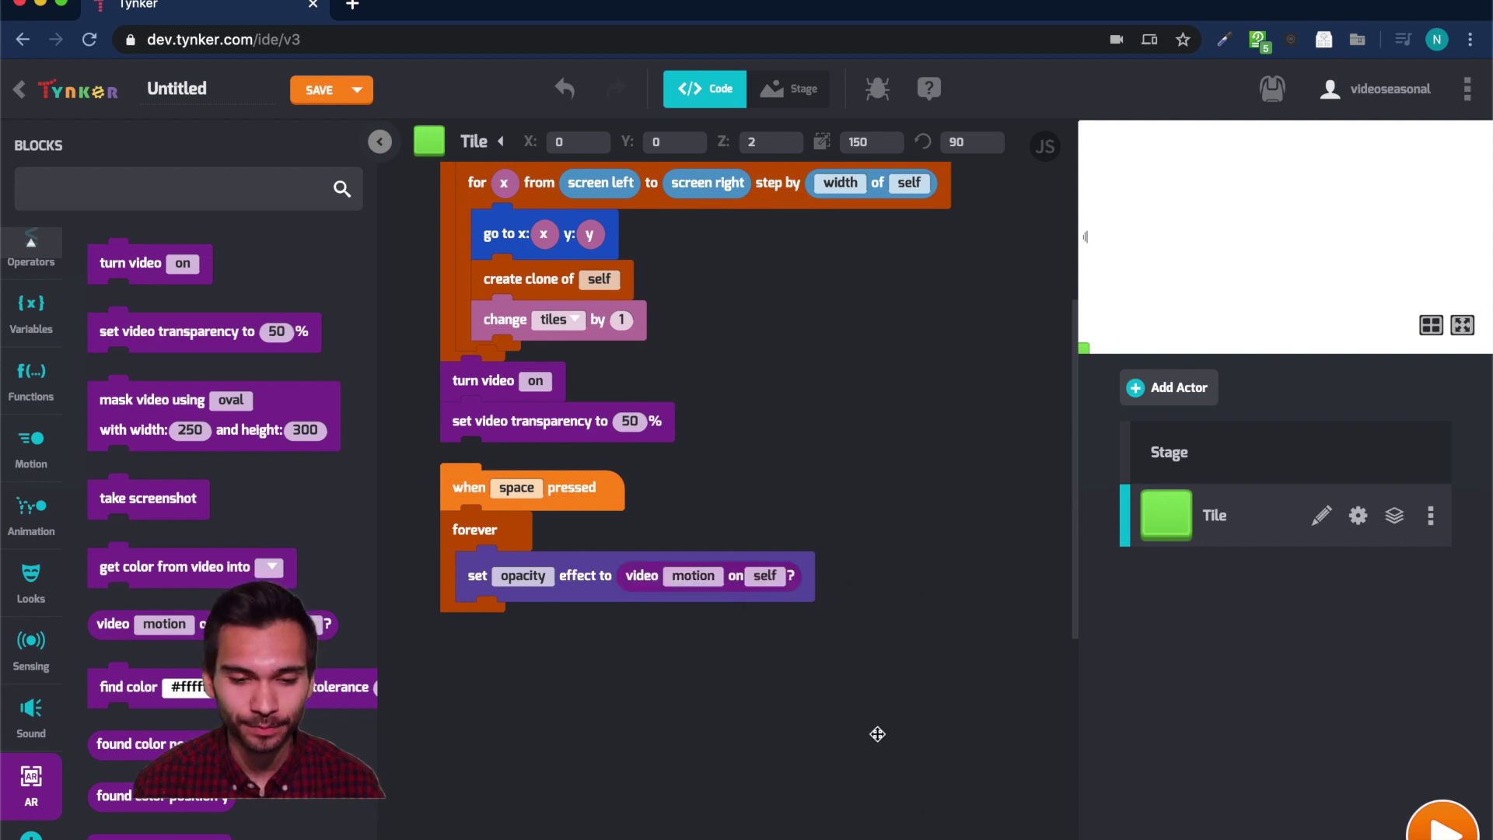
click(1444, 821)
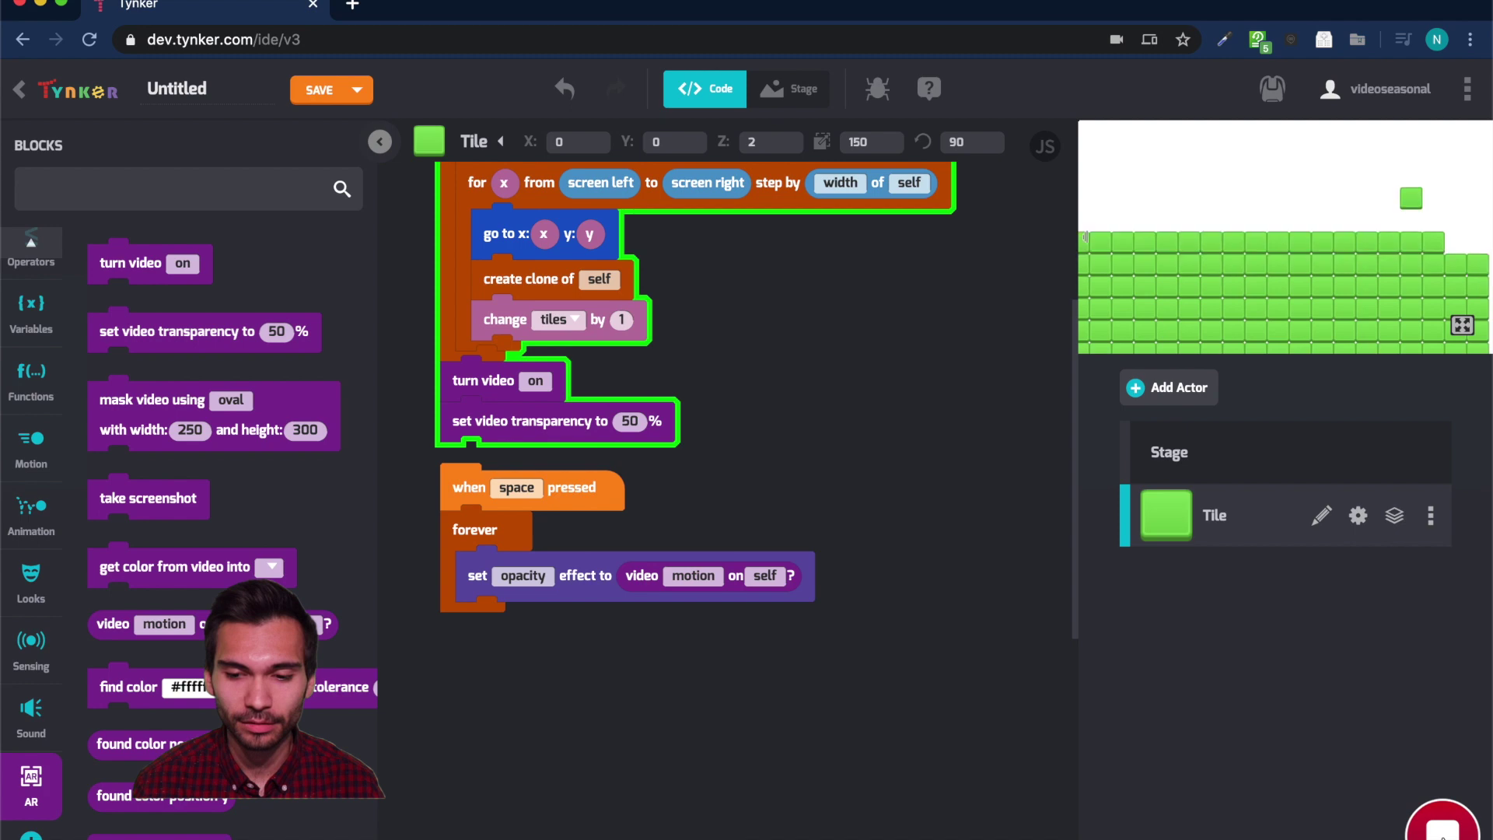
click(1460, 324)
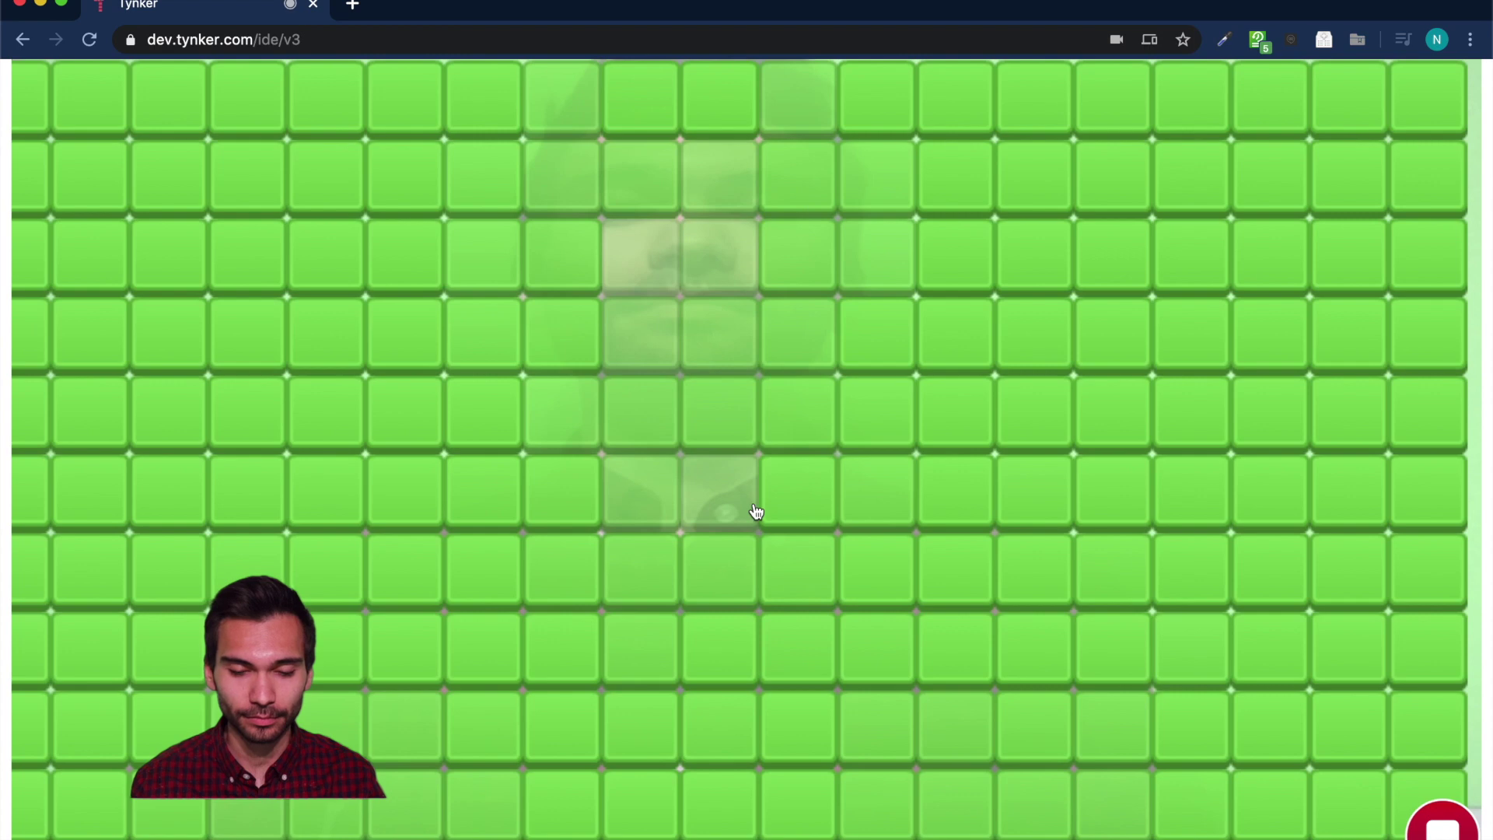
key(Escape)
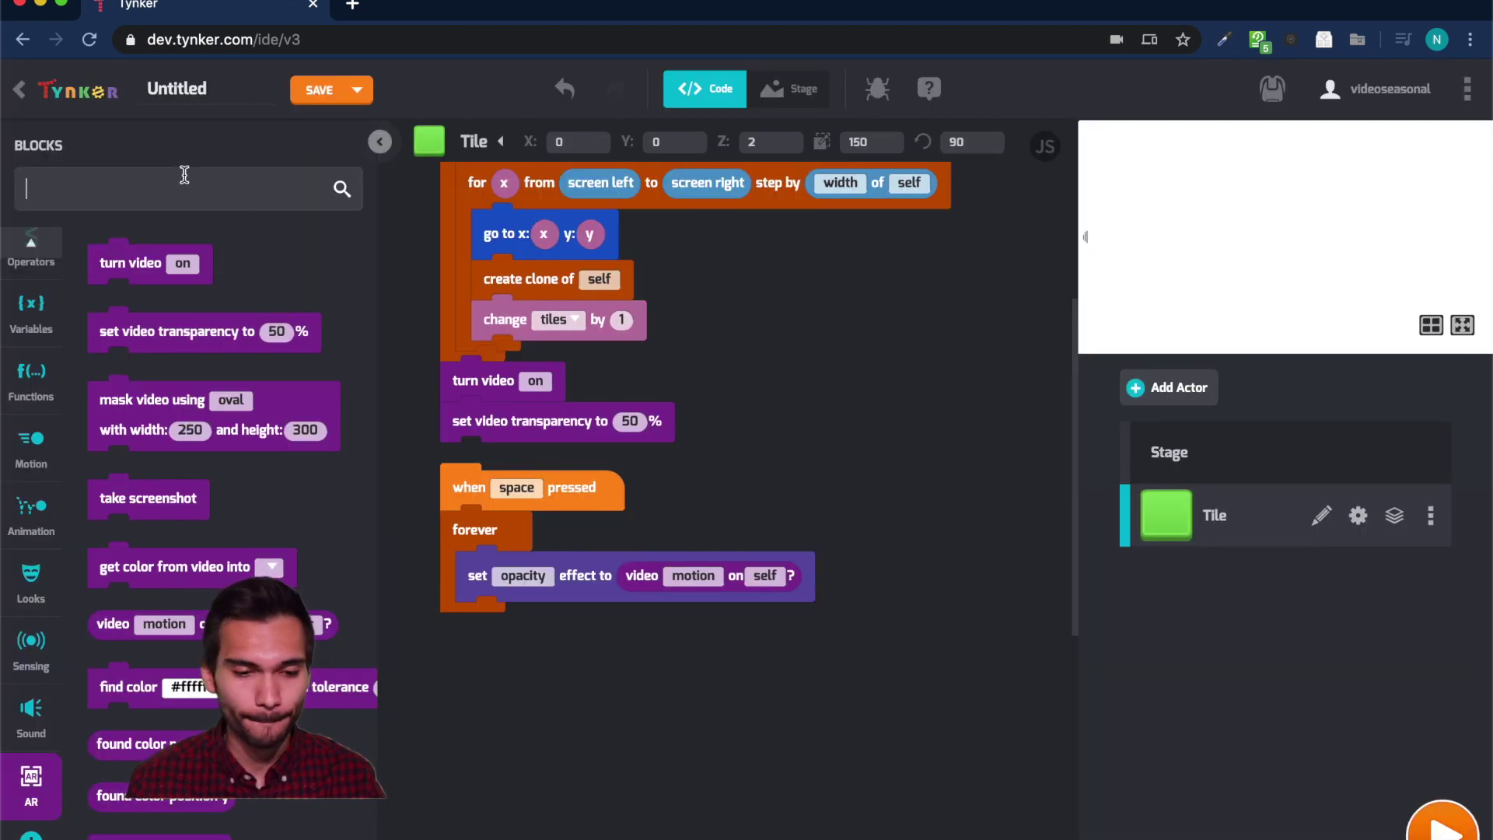
text(if)
Place an 'if then' block inside the forever loop.
drag(145, 334, 512, 627)
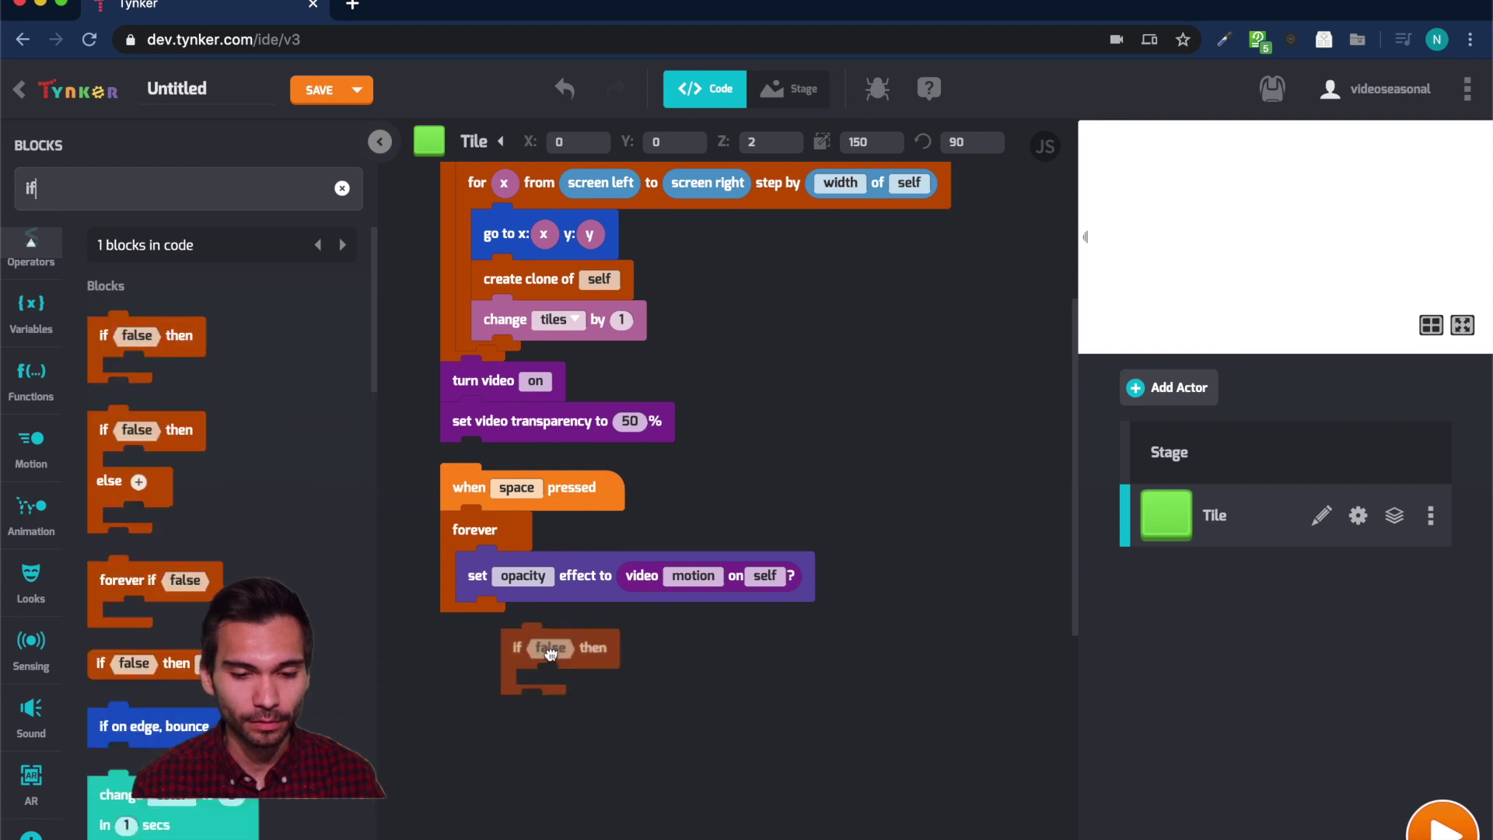
click(341, 188)
text(gre)
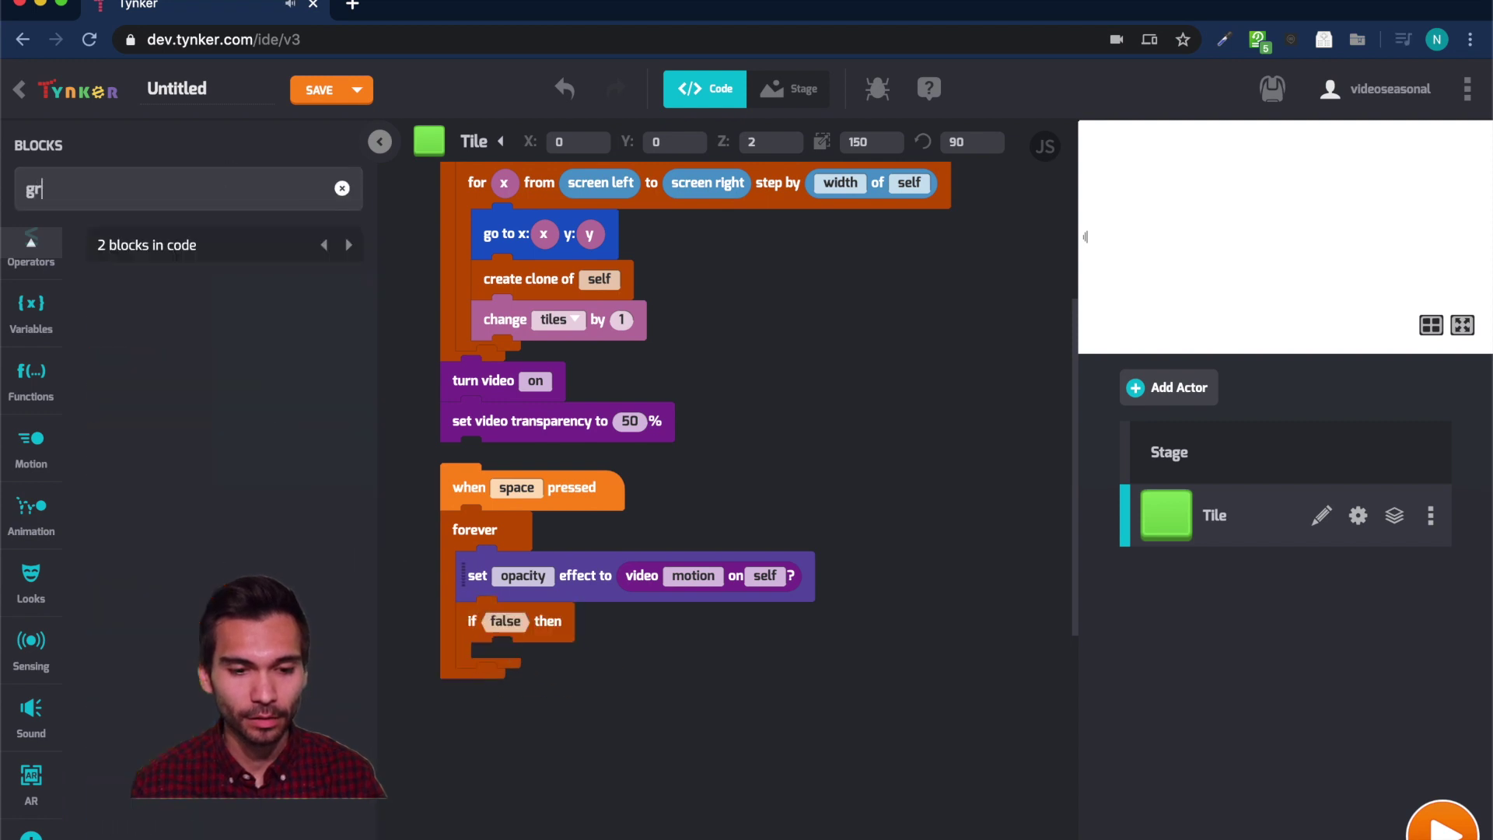
click(342, 187)
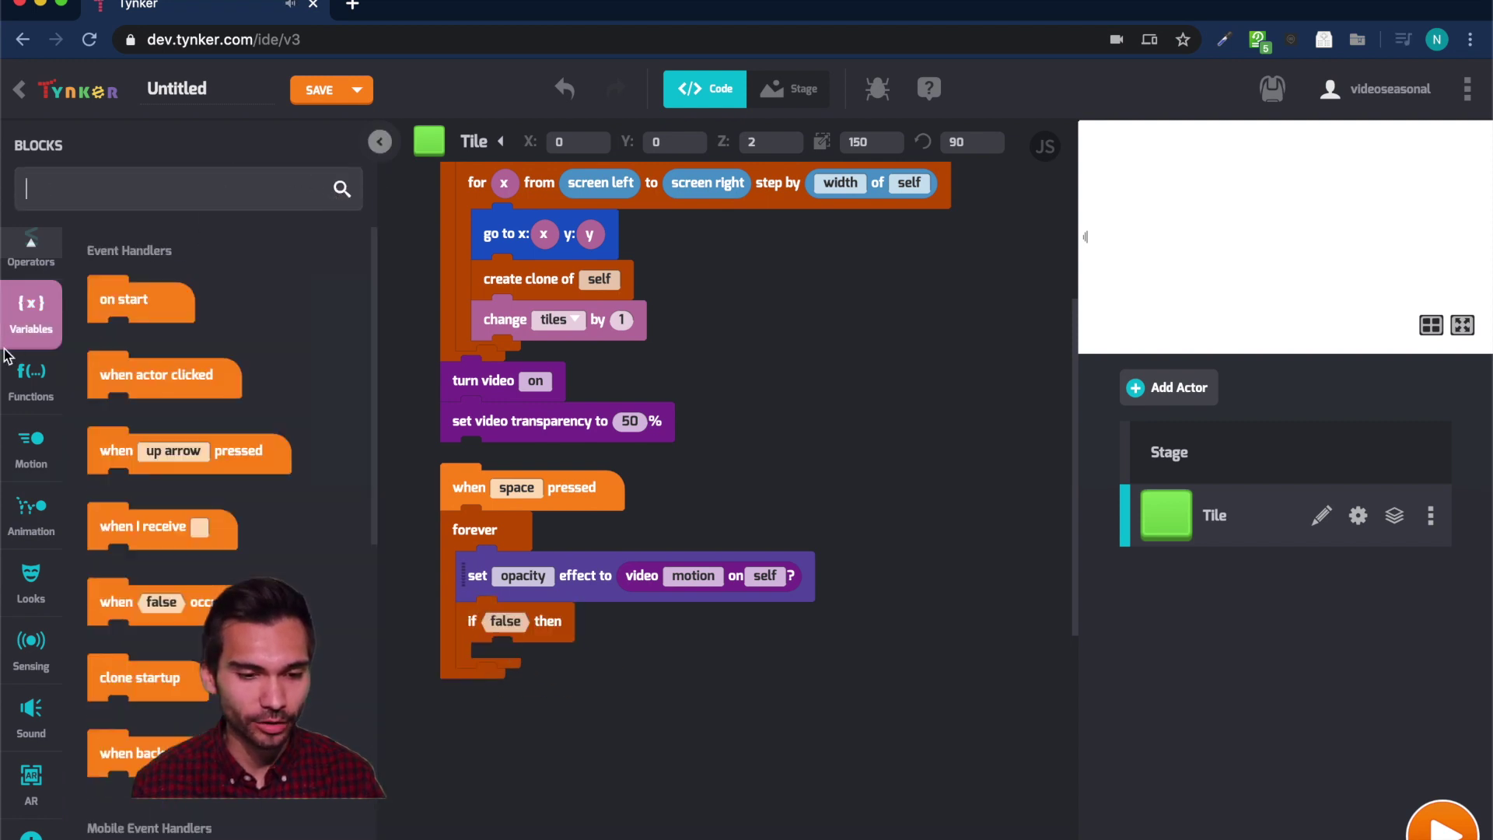
Give the if a >= comparison with a copy of 'video motion on self' on its left.
click(39, 402)
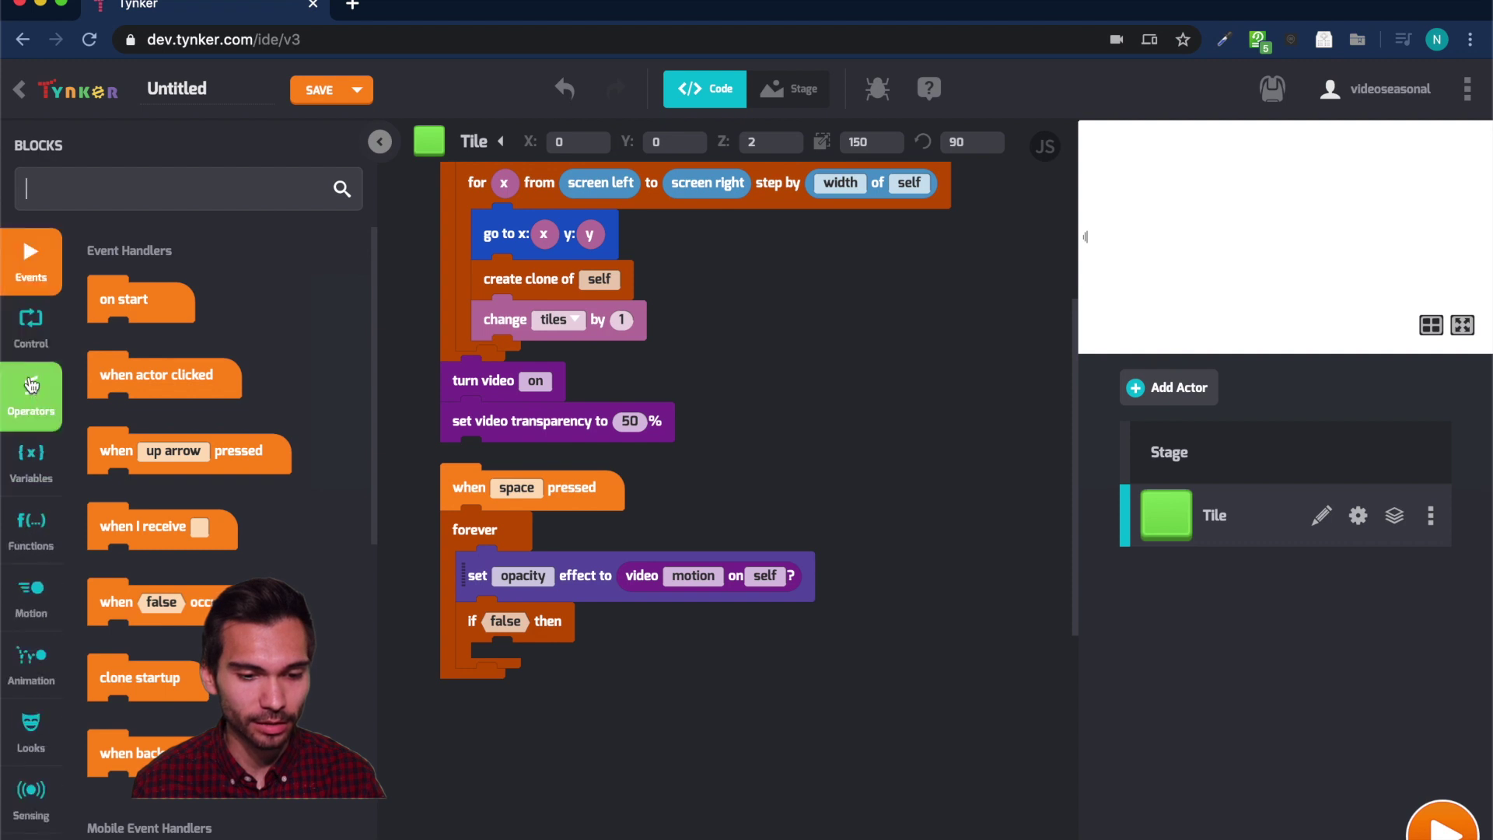
scroll(116, 479, down, 3)
drag(134, 501, 513, 624)
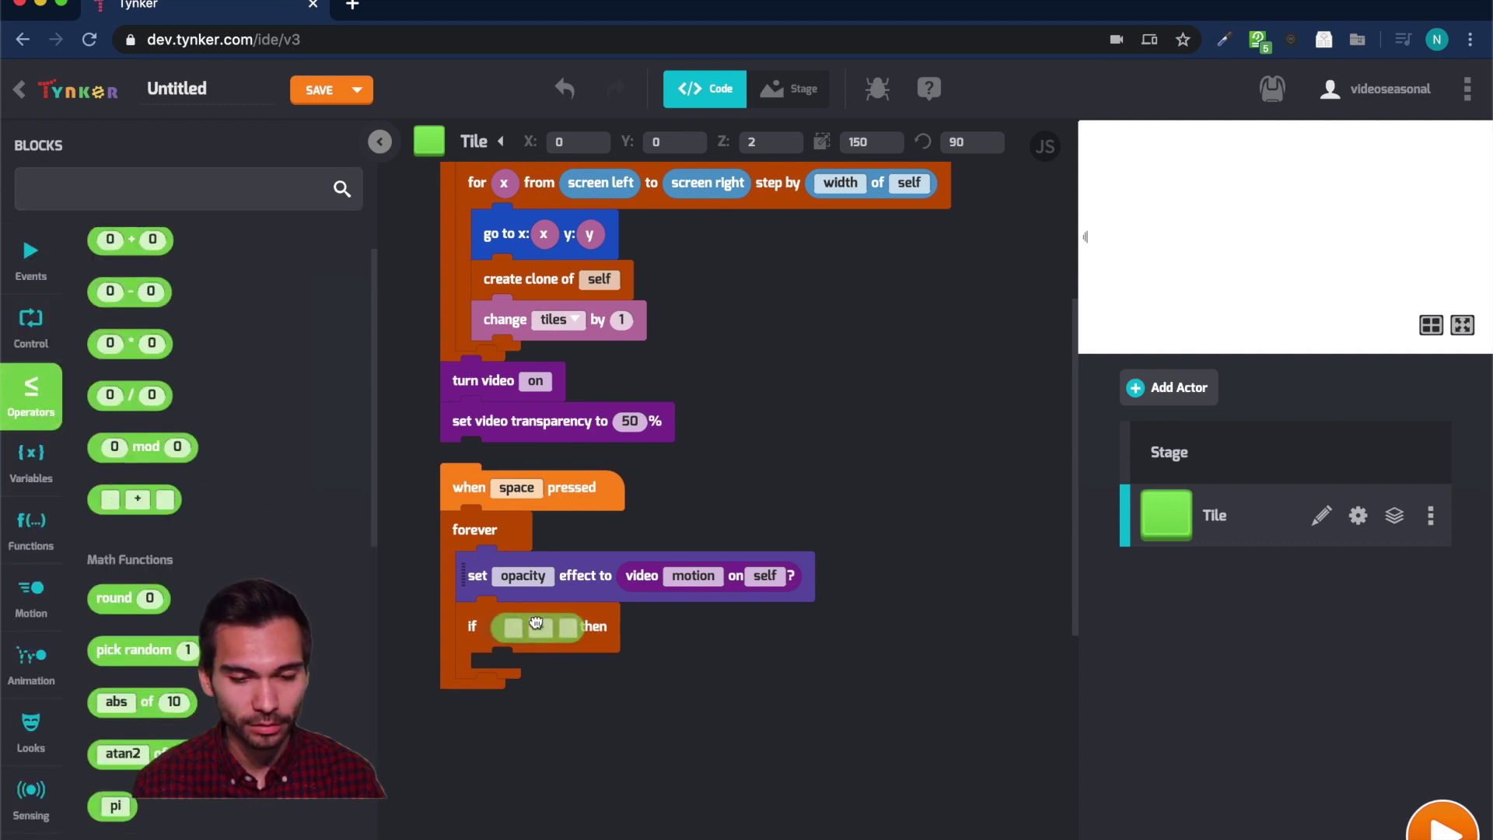
click(532, 630)
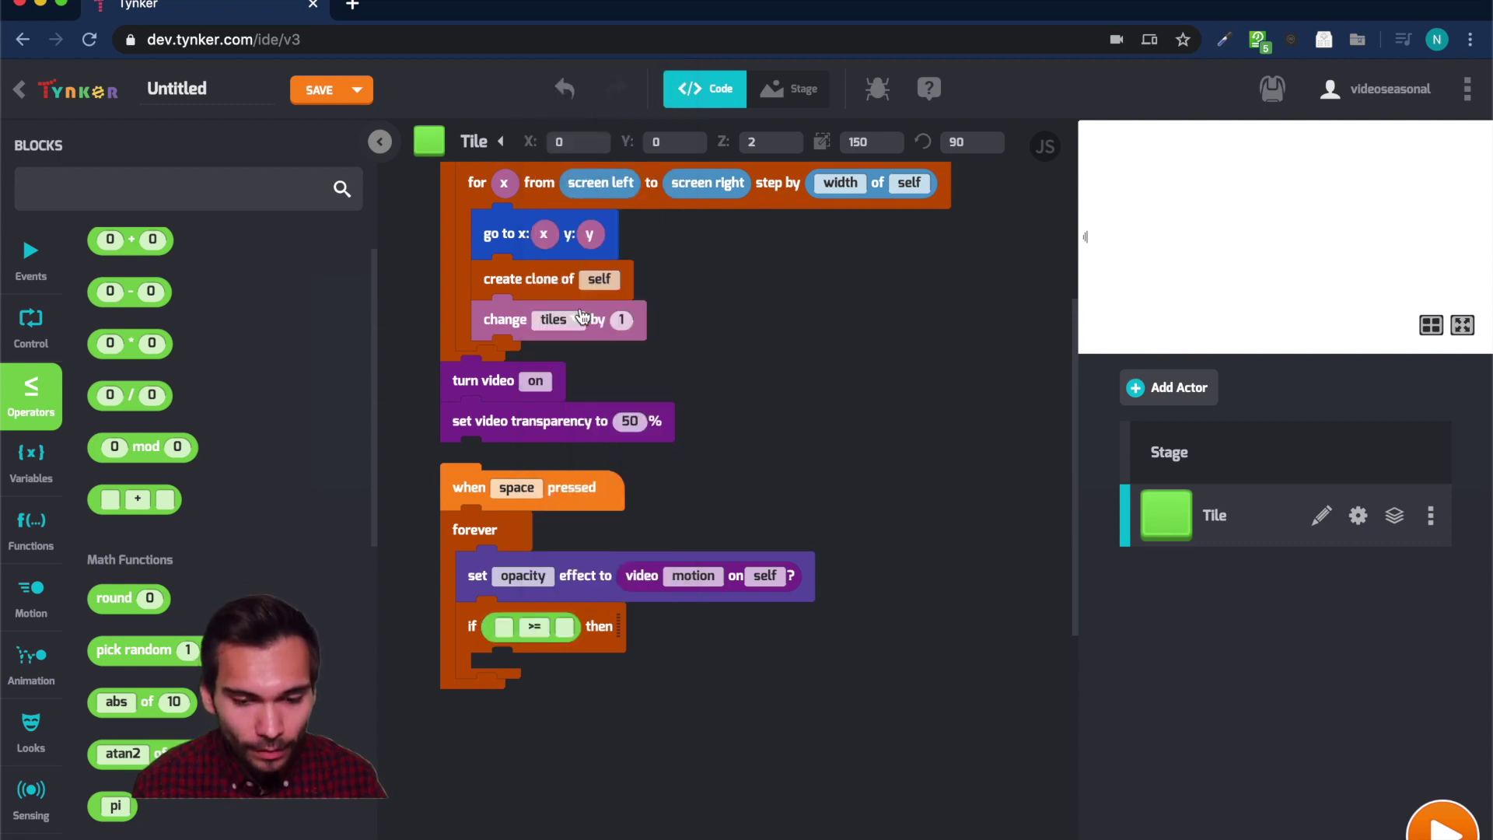
click(602, 313)
click(649, 583)
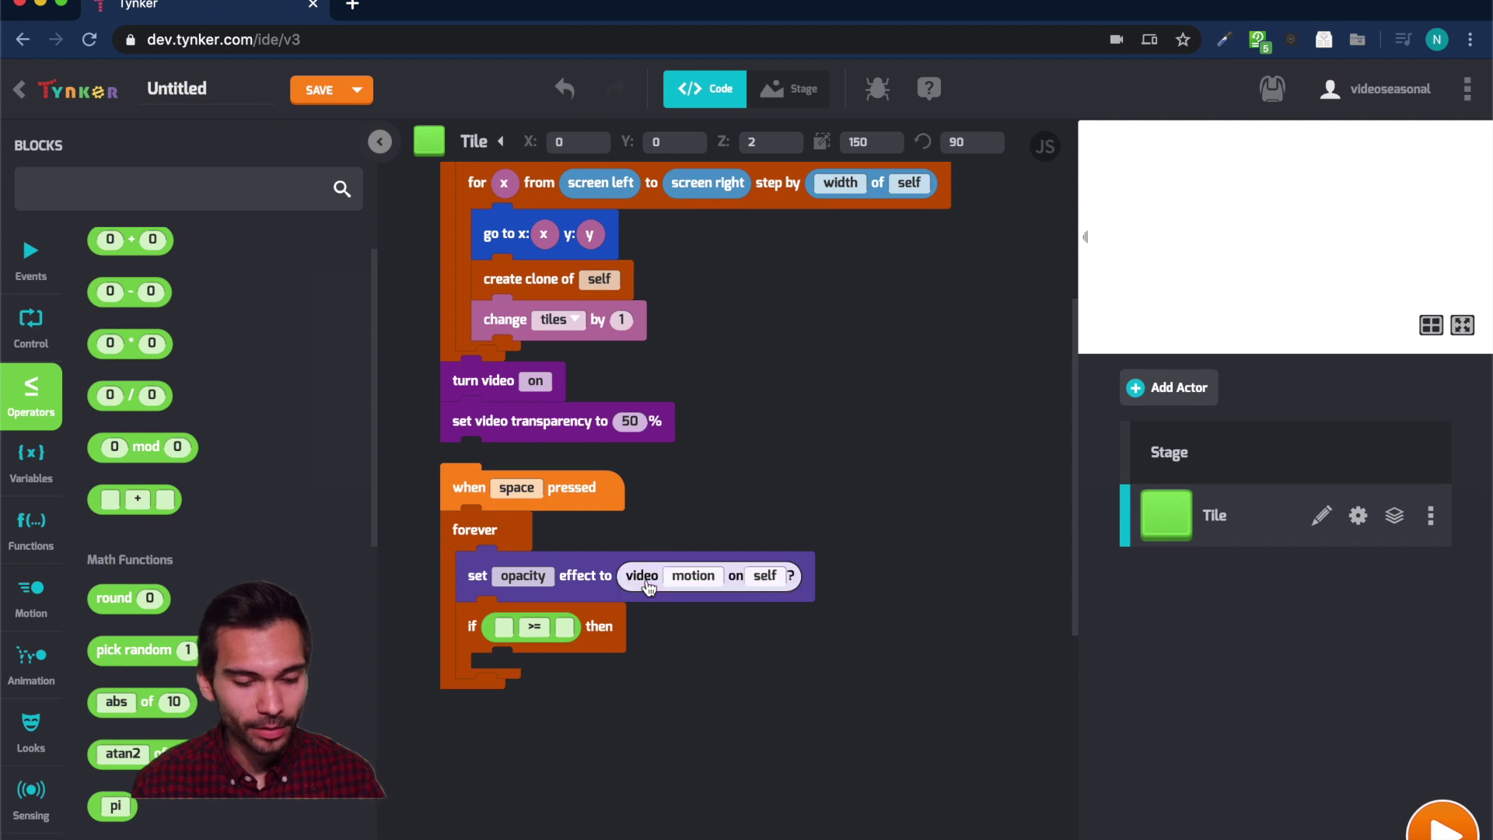
mouse_move(648, 584)
mouse_down()
mouse_move(790, 500)
mouse_move(514, 630)
mouse_up()
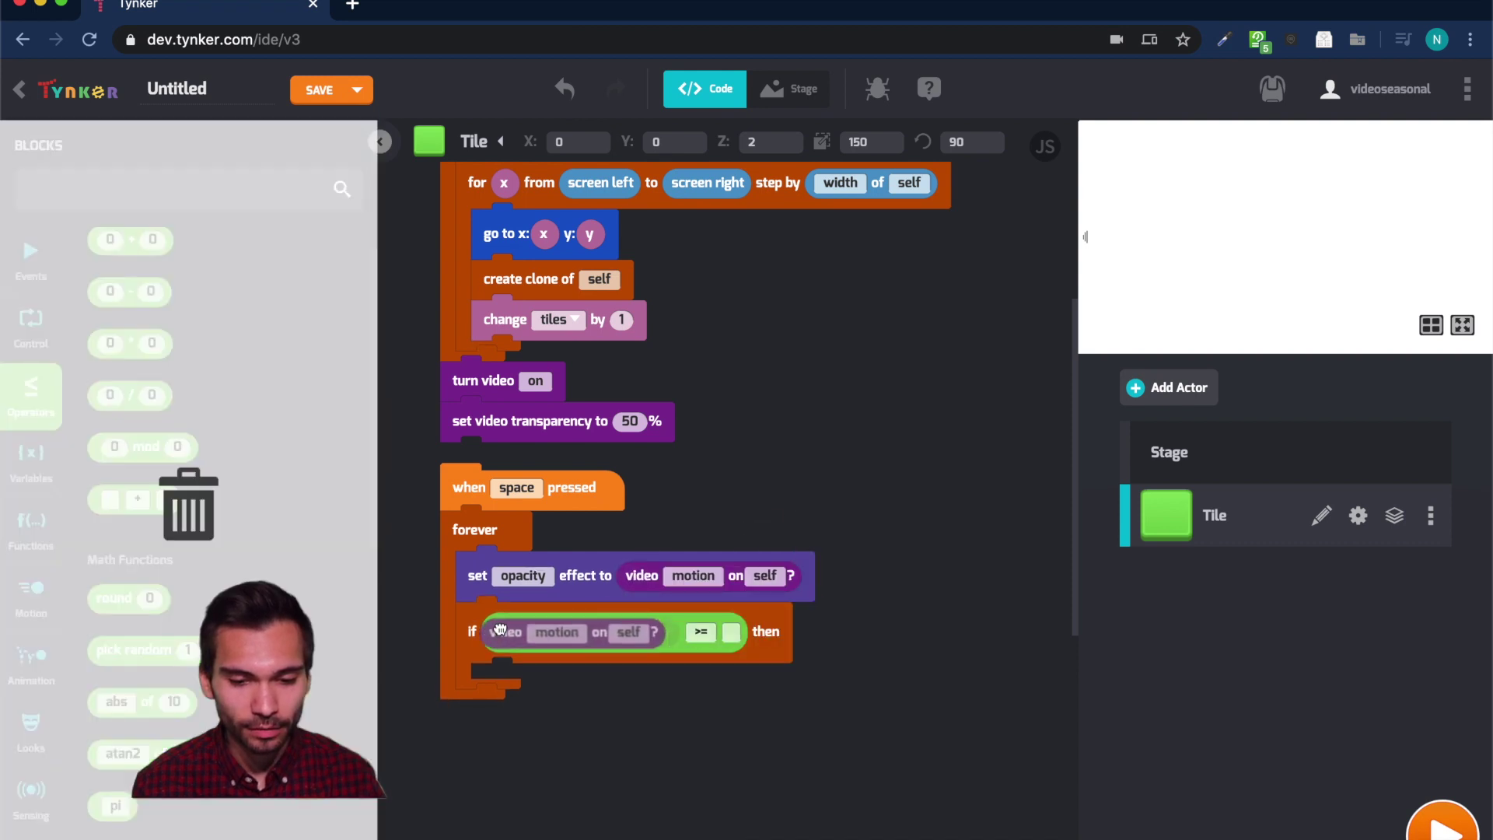
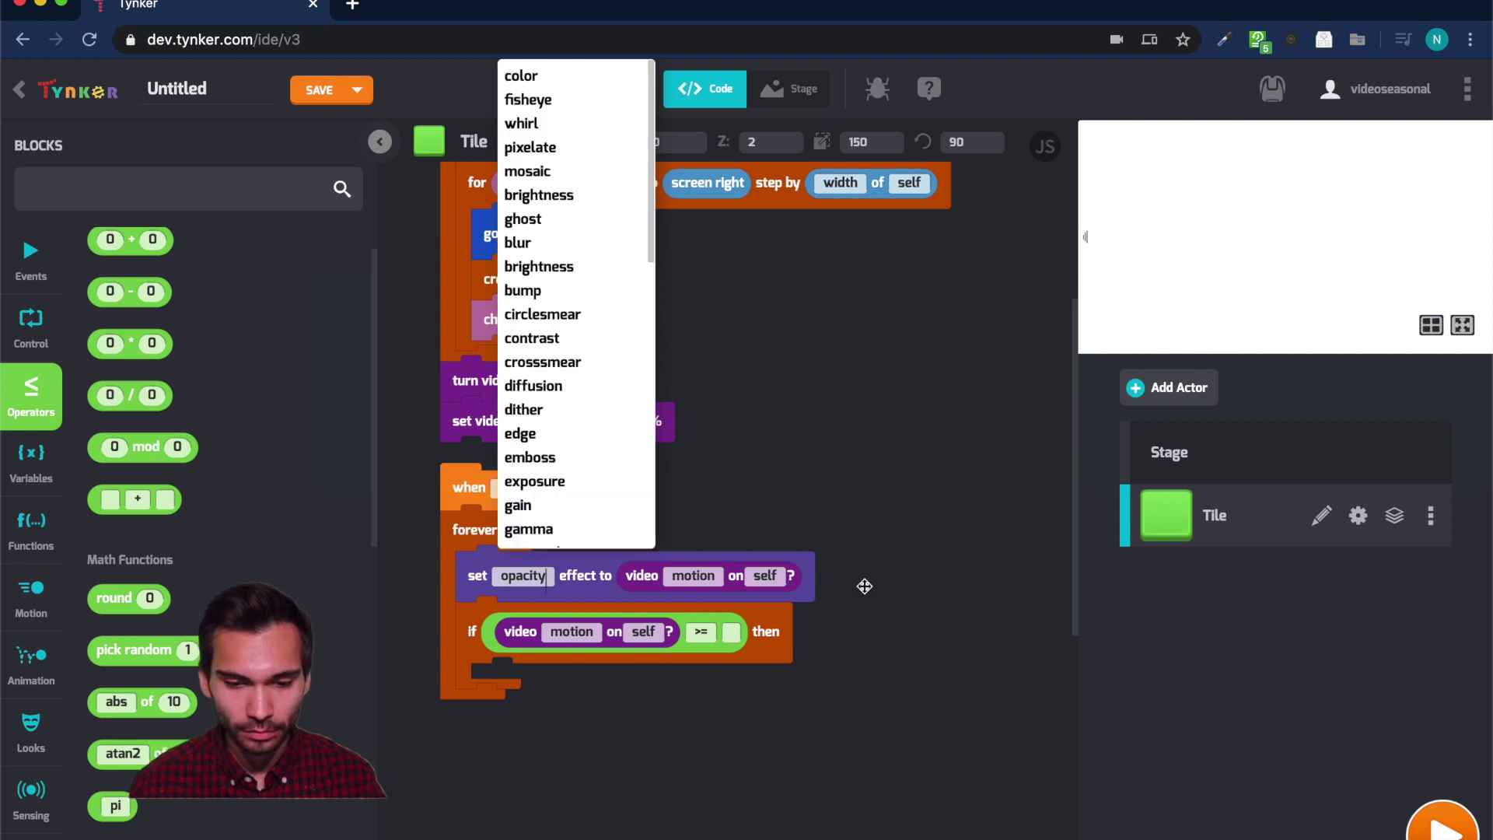
Set the video motion threshold to 40 and put 'delete this clone' inside the if.
click(865, 586)
click(730, 630)
text(40)
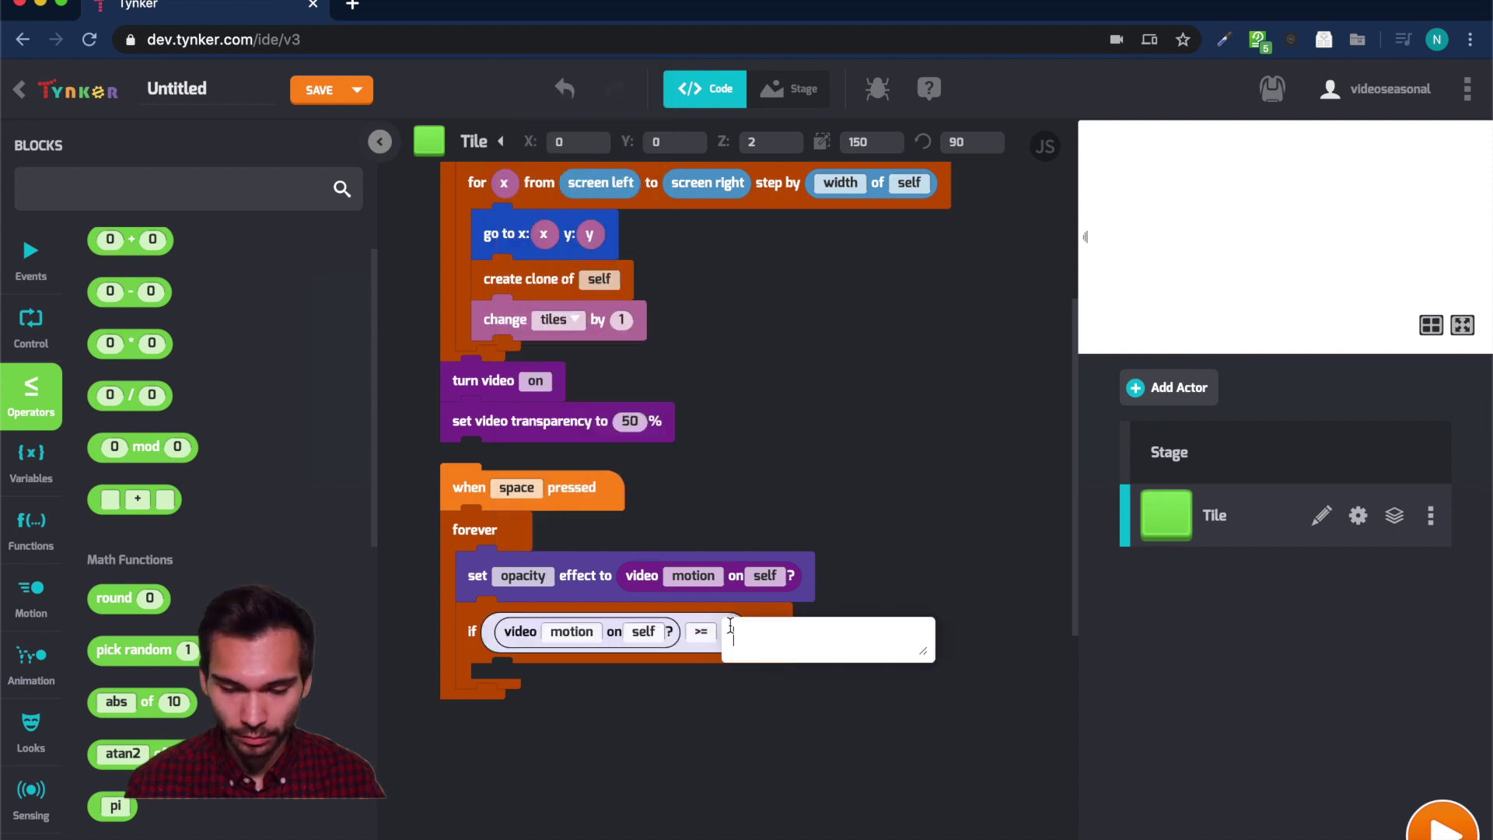
click(758, 418)
scroll(758, 466, down, 2)
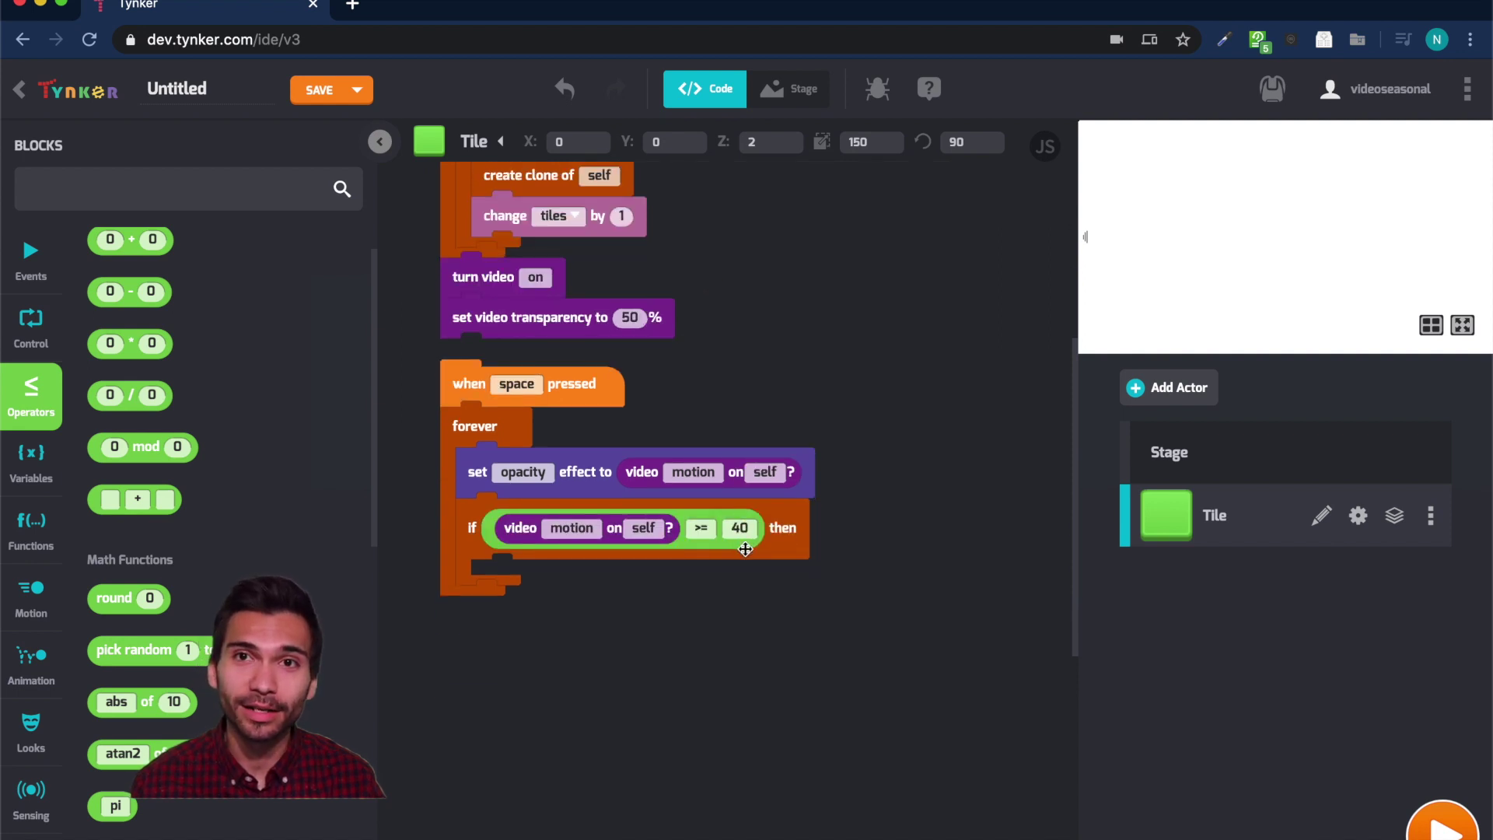
click(202, 186)
text(del)
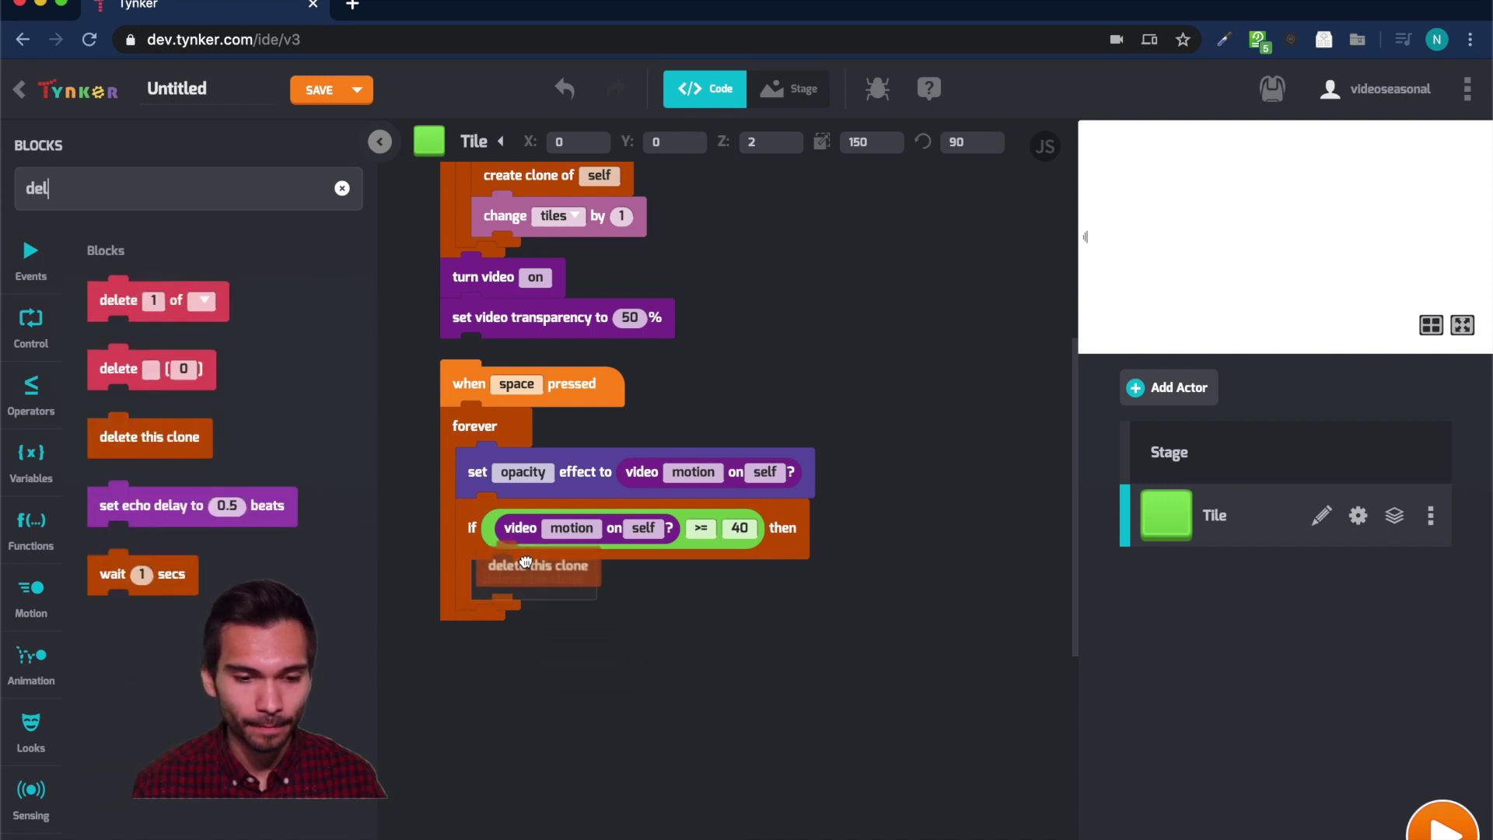
drag(139, 434, 531, 577)
click(39, 336)
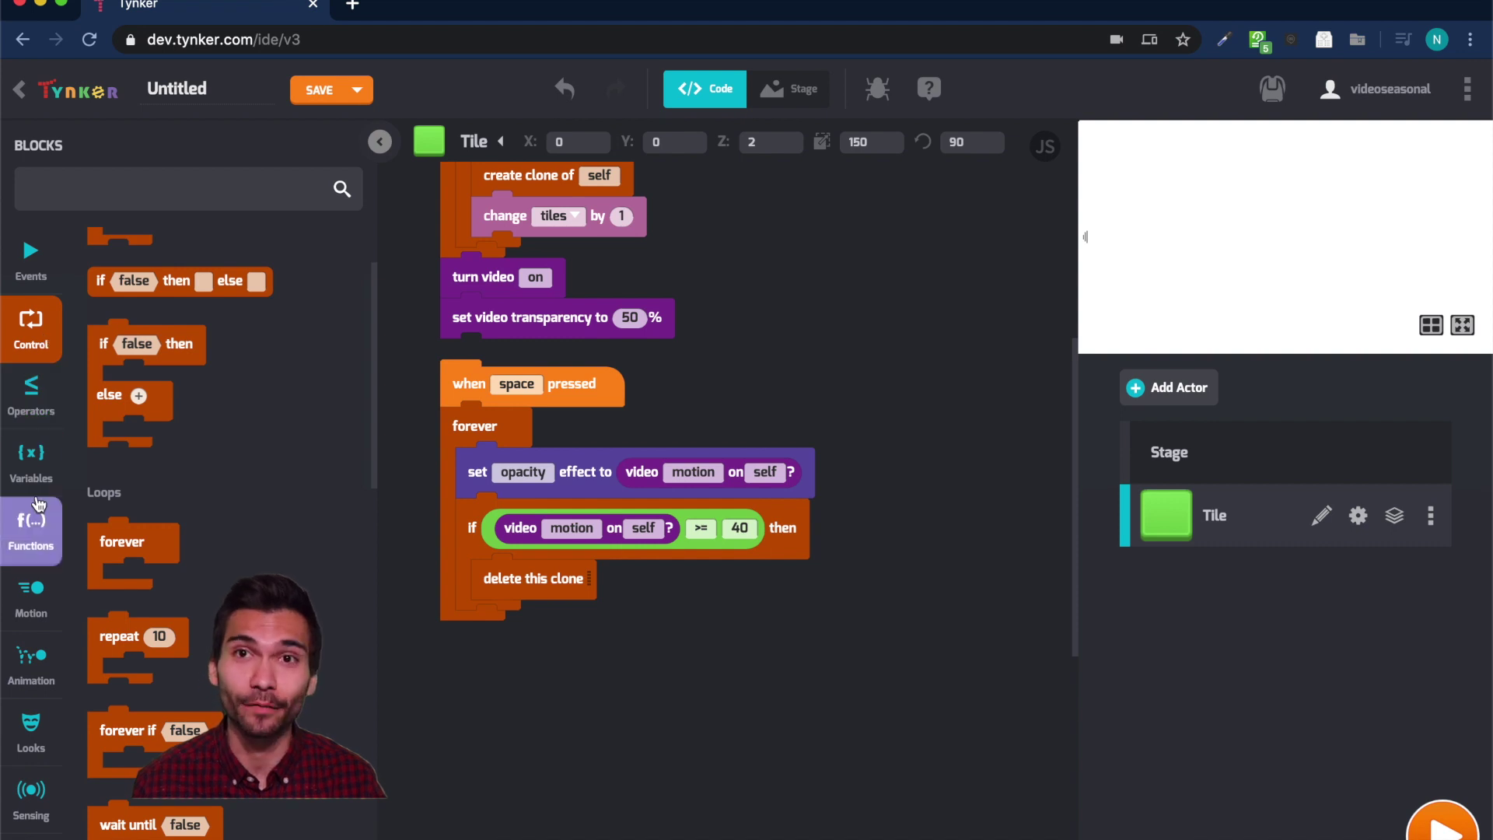
Add 'change tiles by -1' above 'delete this clone', then run the game full screen.
click(31, 460)
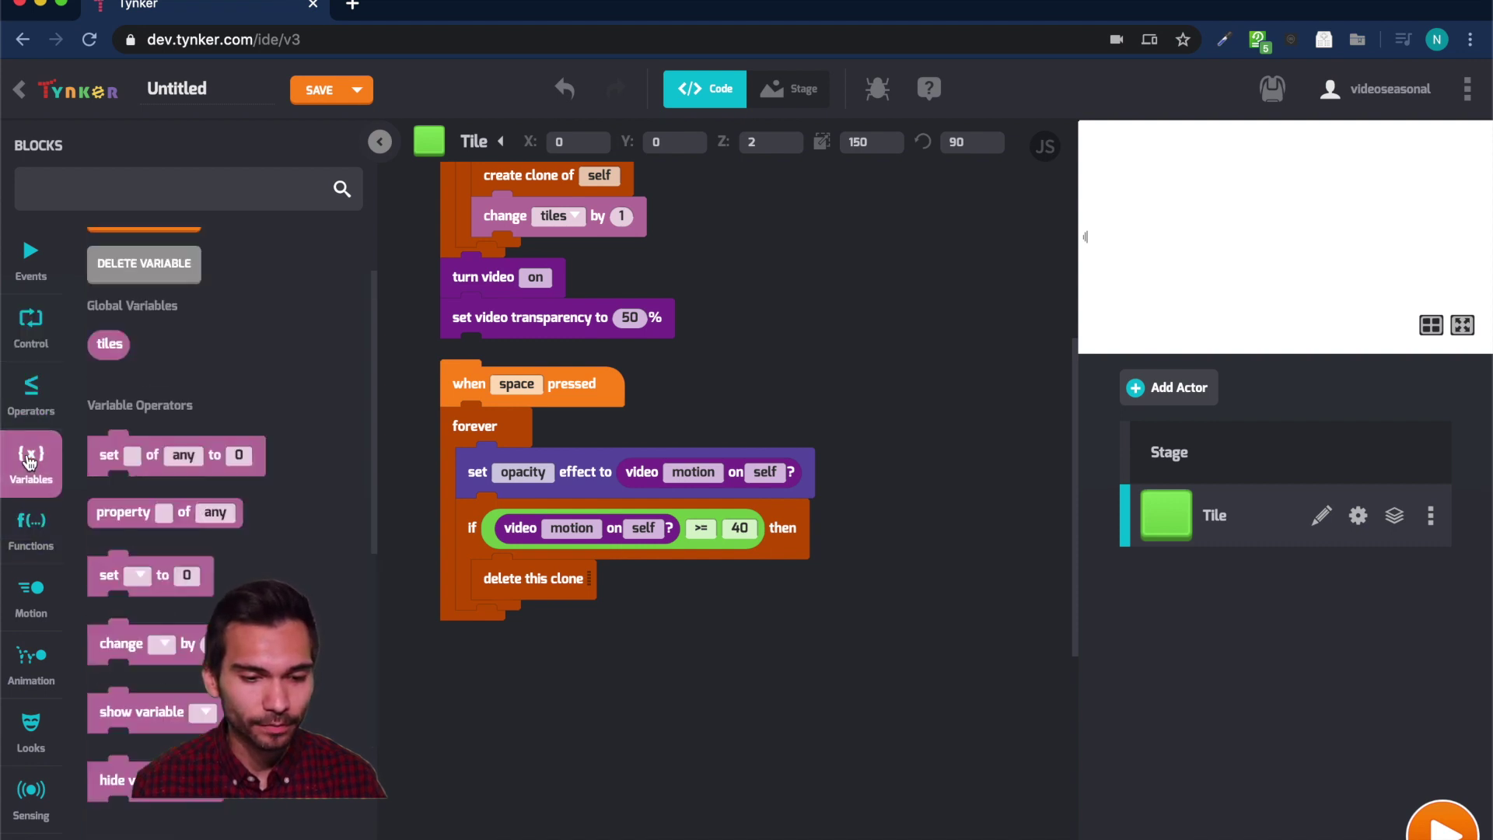
scroll(188, 481, down, 2)
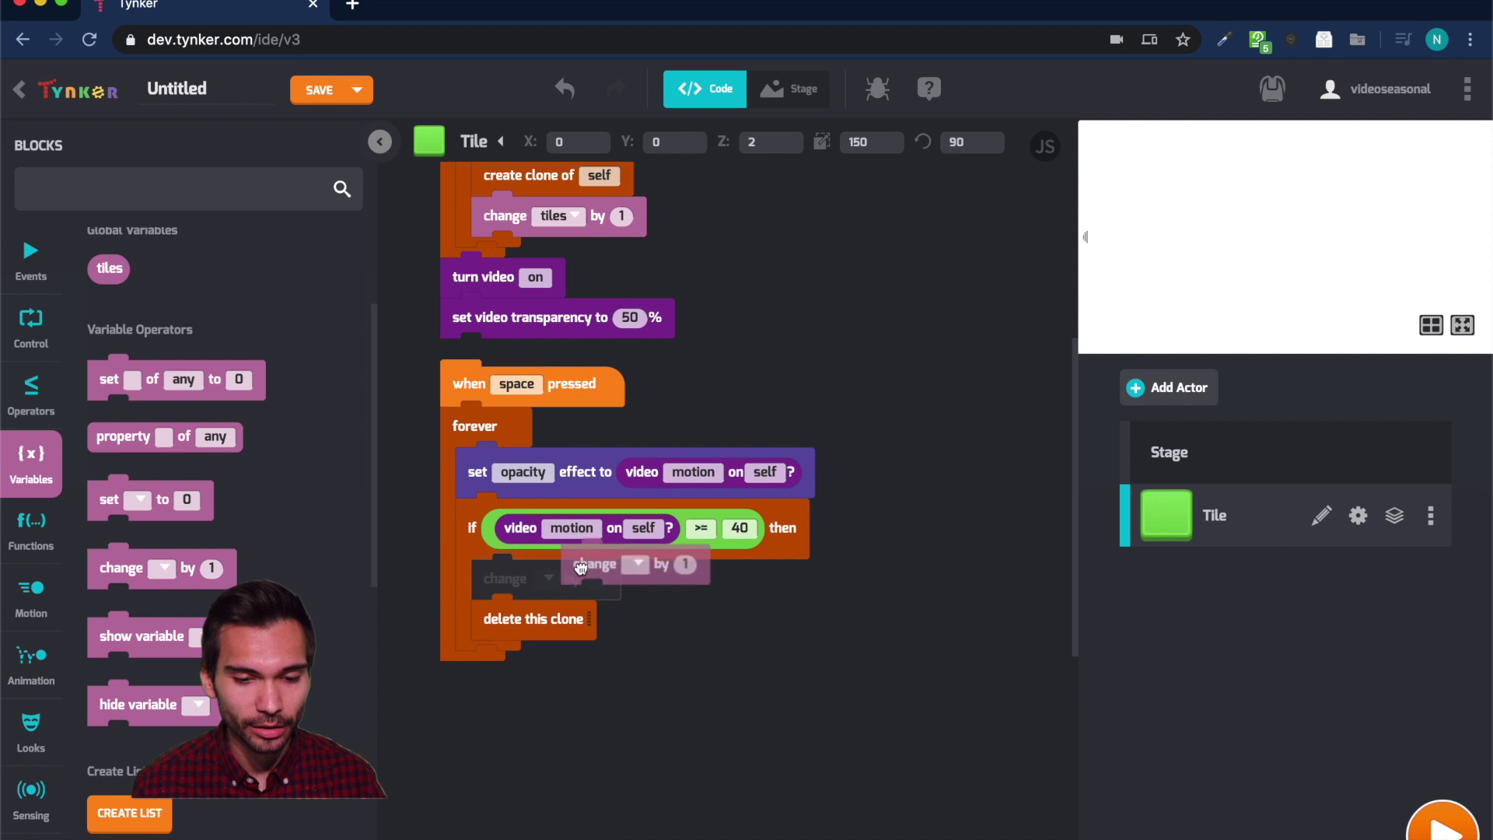
drag(122, 567, 610, 589)
click(619, 578)
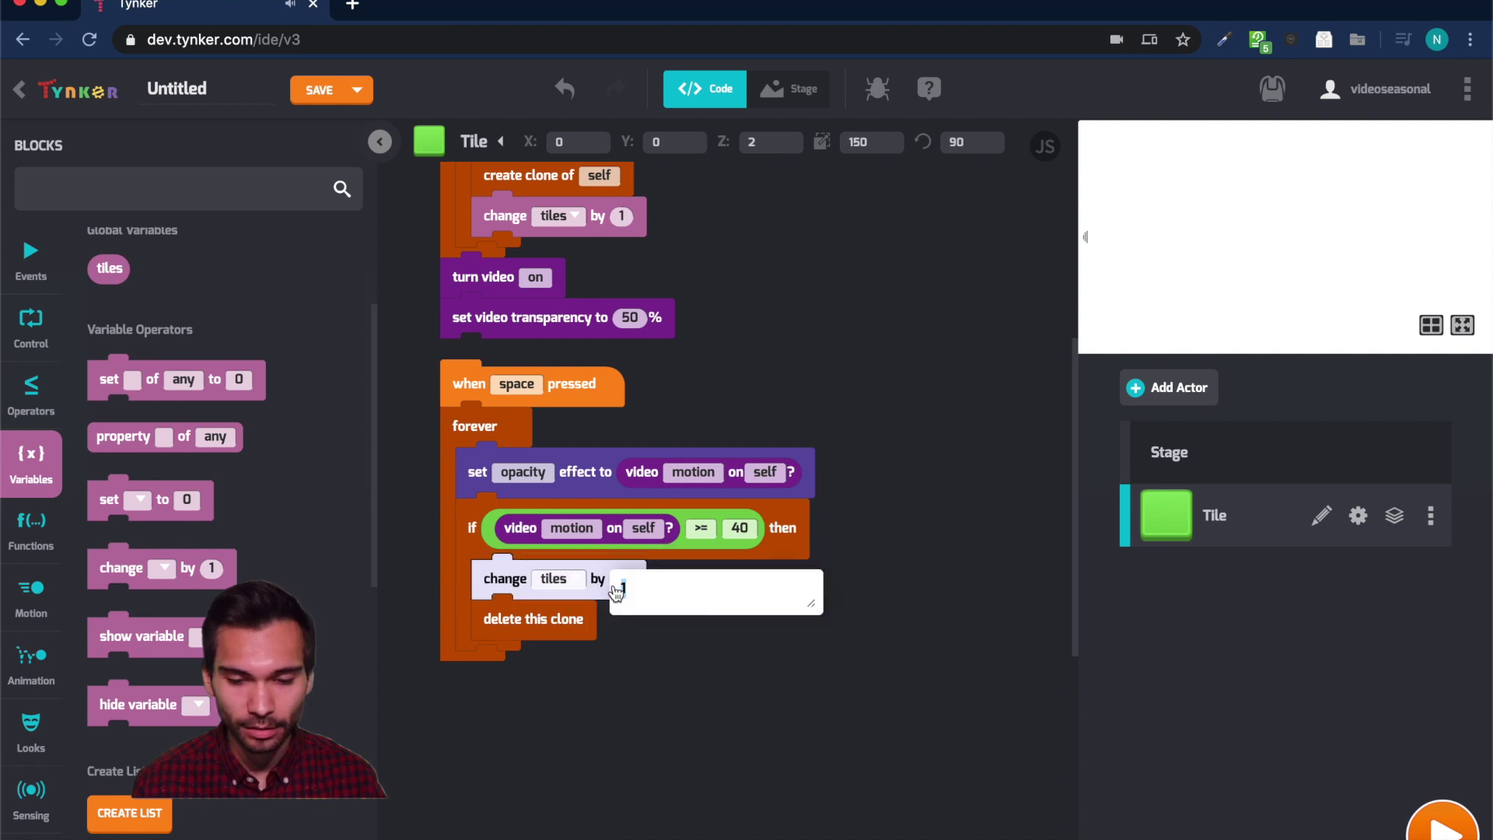
click(515, 382)
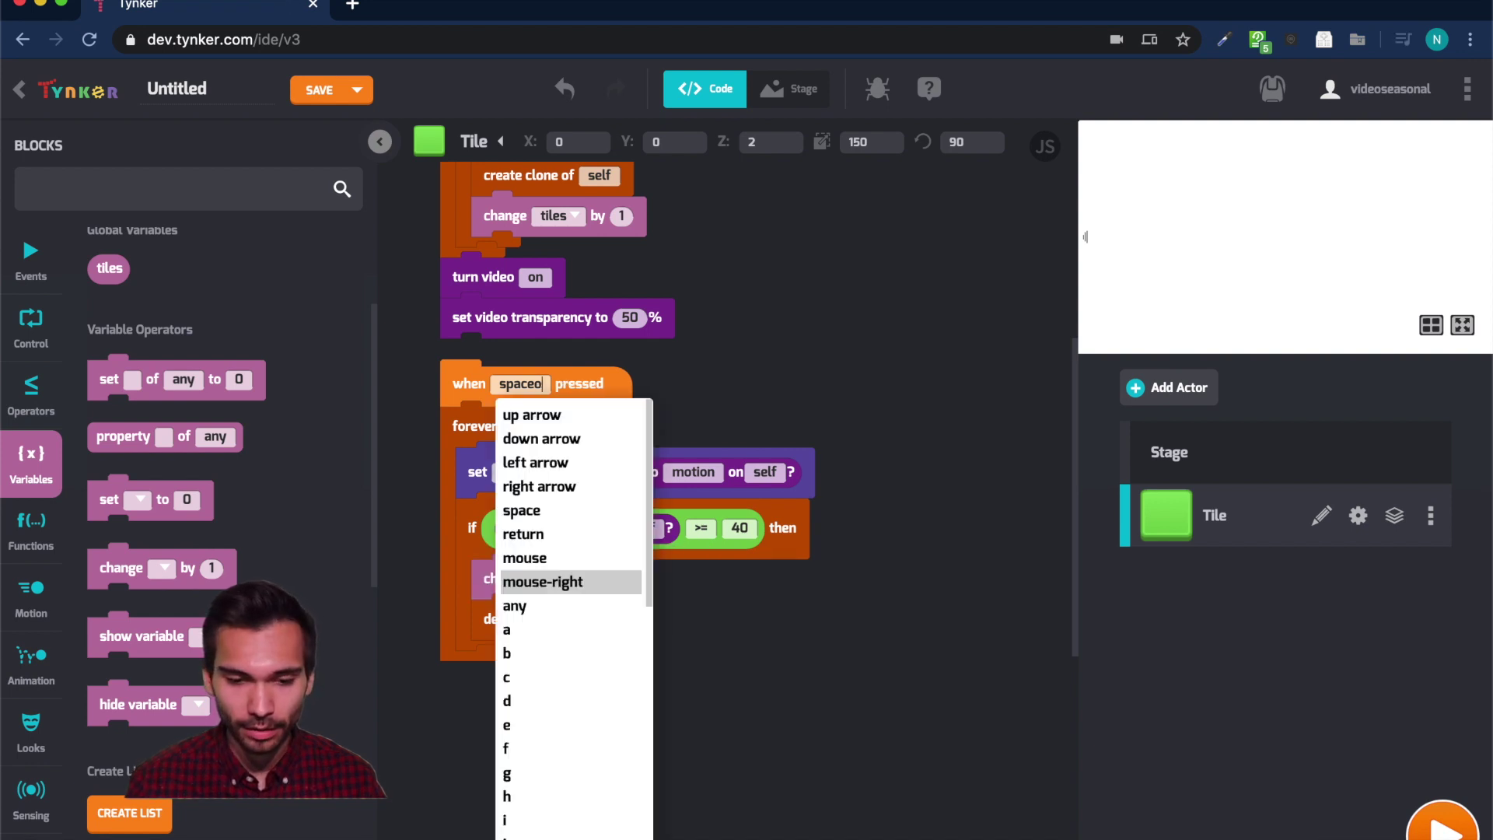
key(BackSpace)
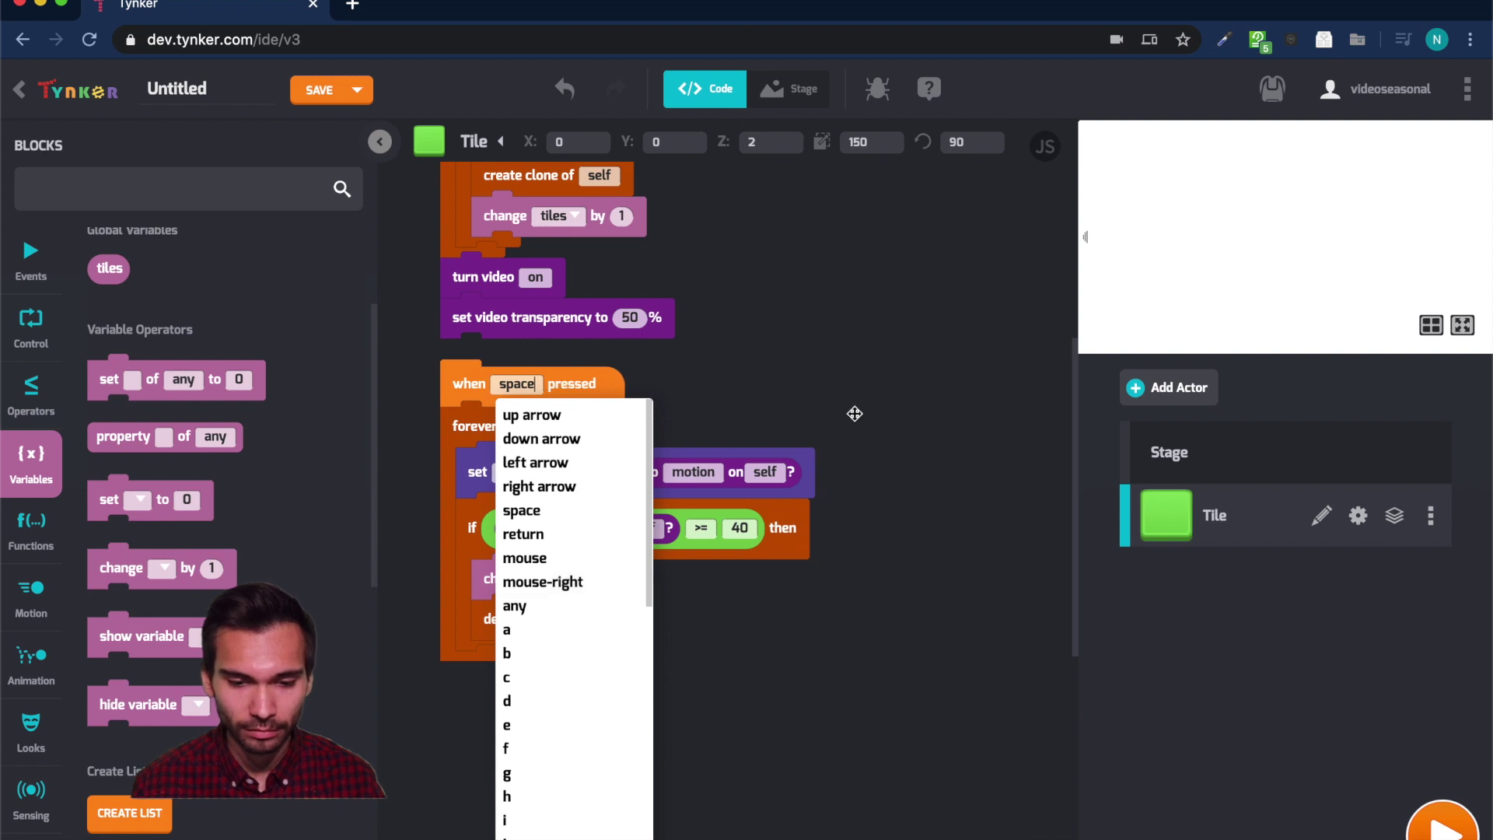
key(Return)
click(626, 580)
text(-1)
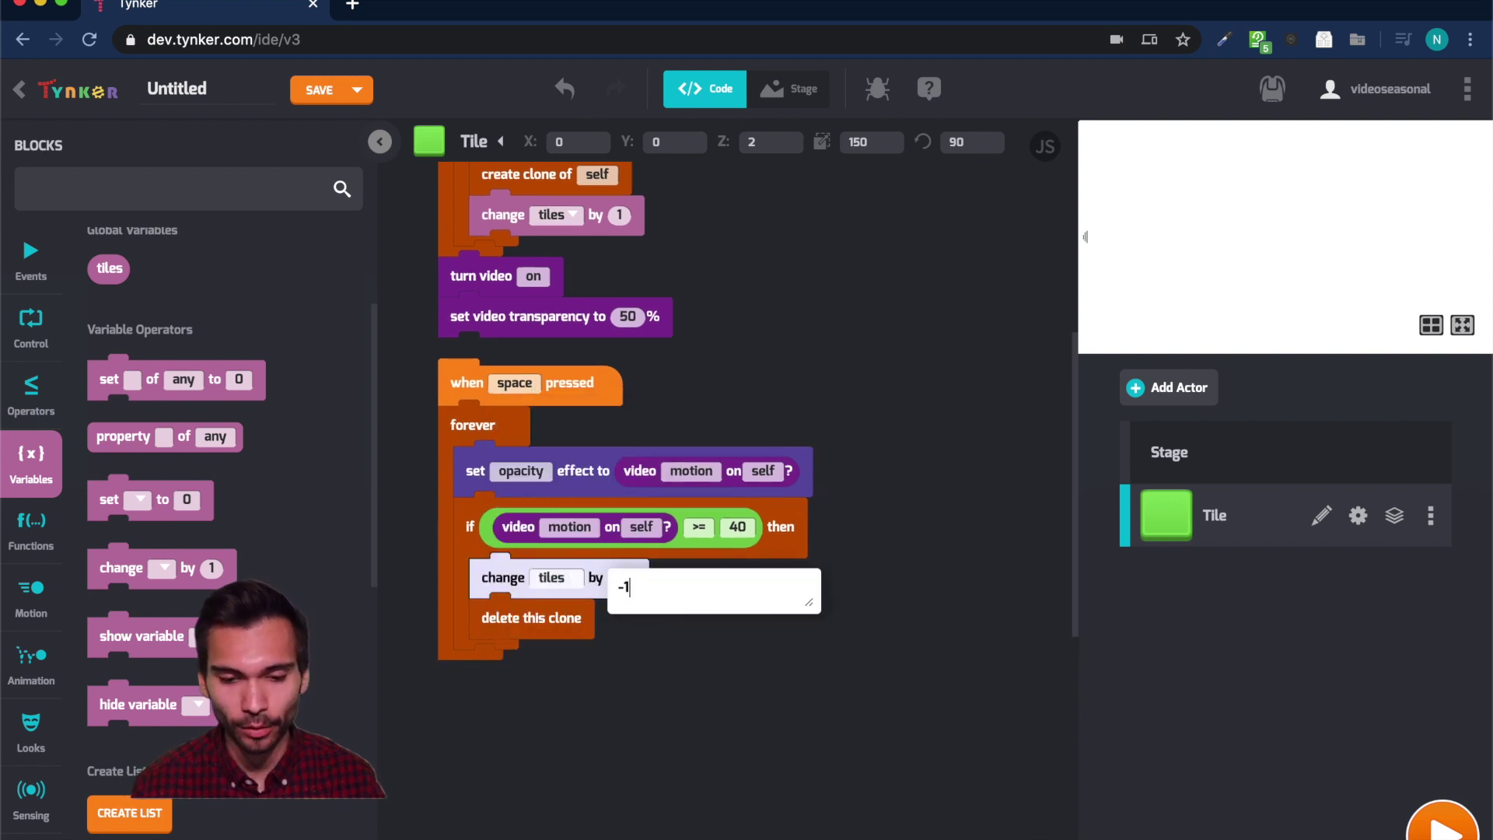
click(649, 655)
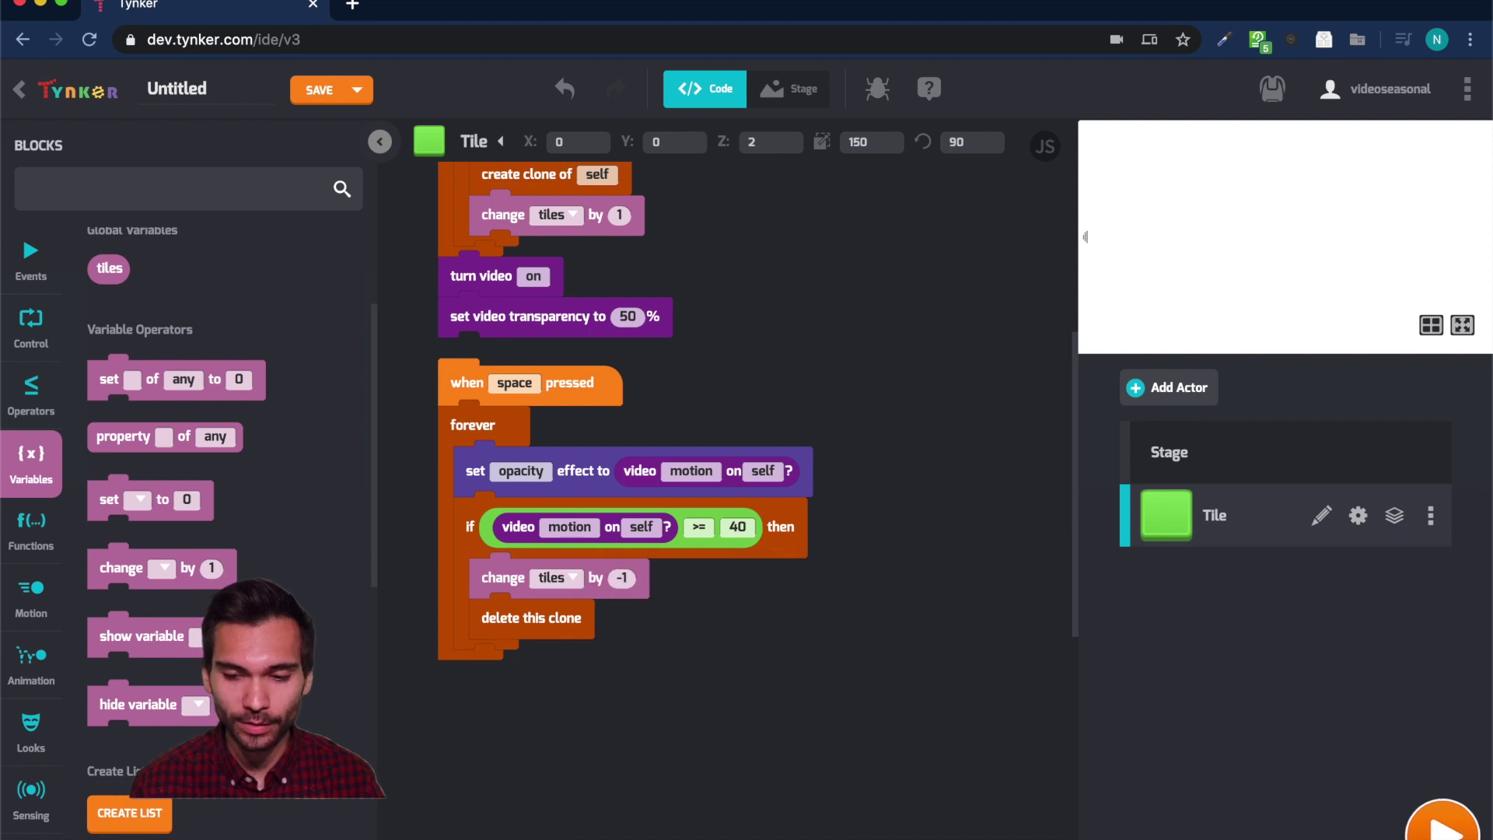
click(1444, 822)
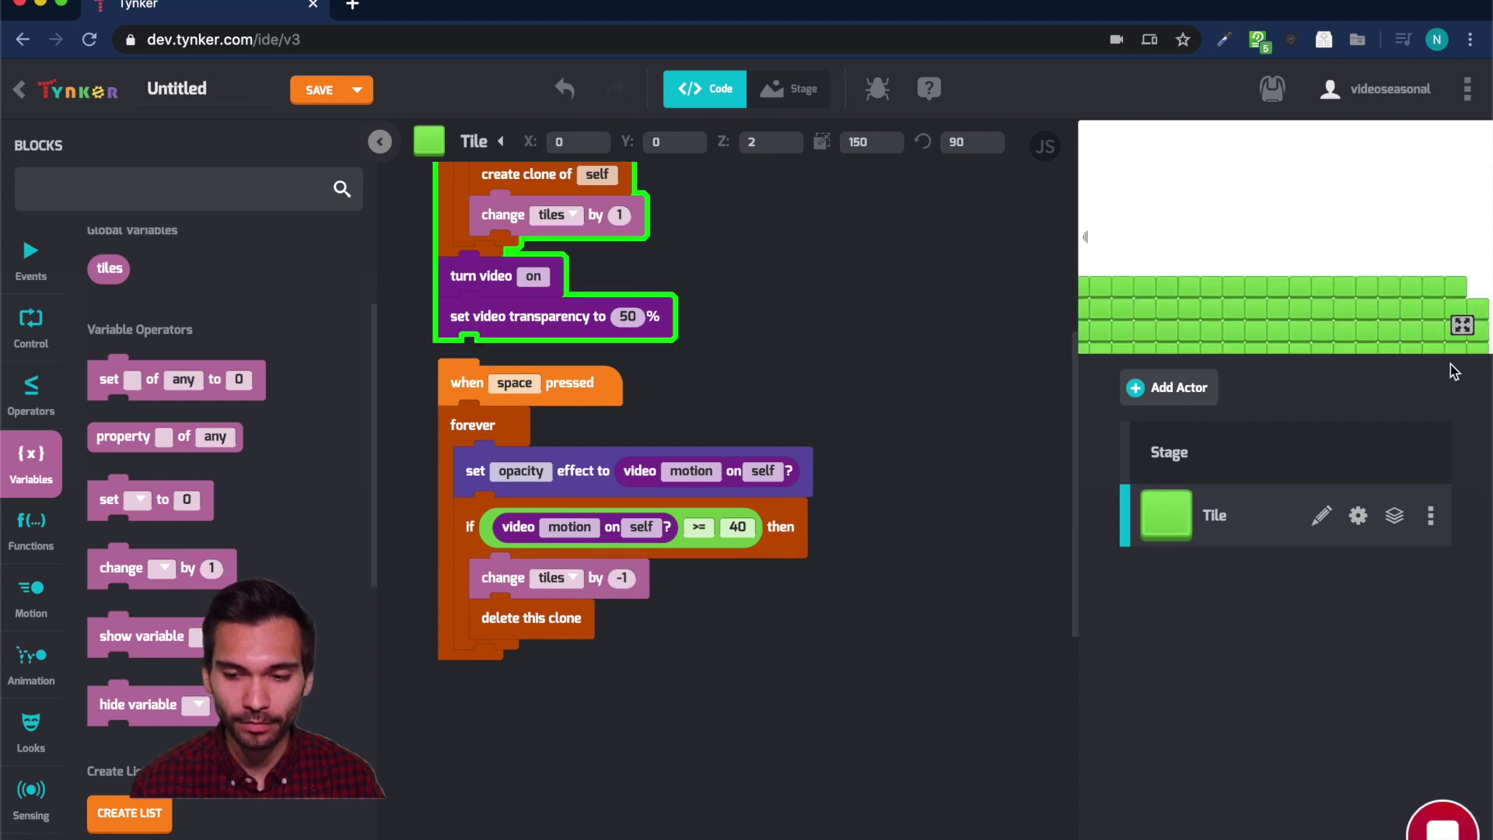
click(1463, 324)
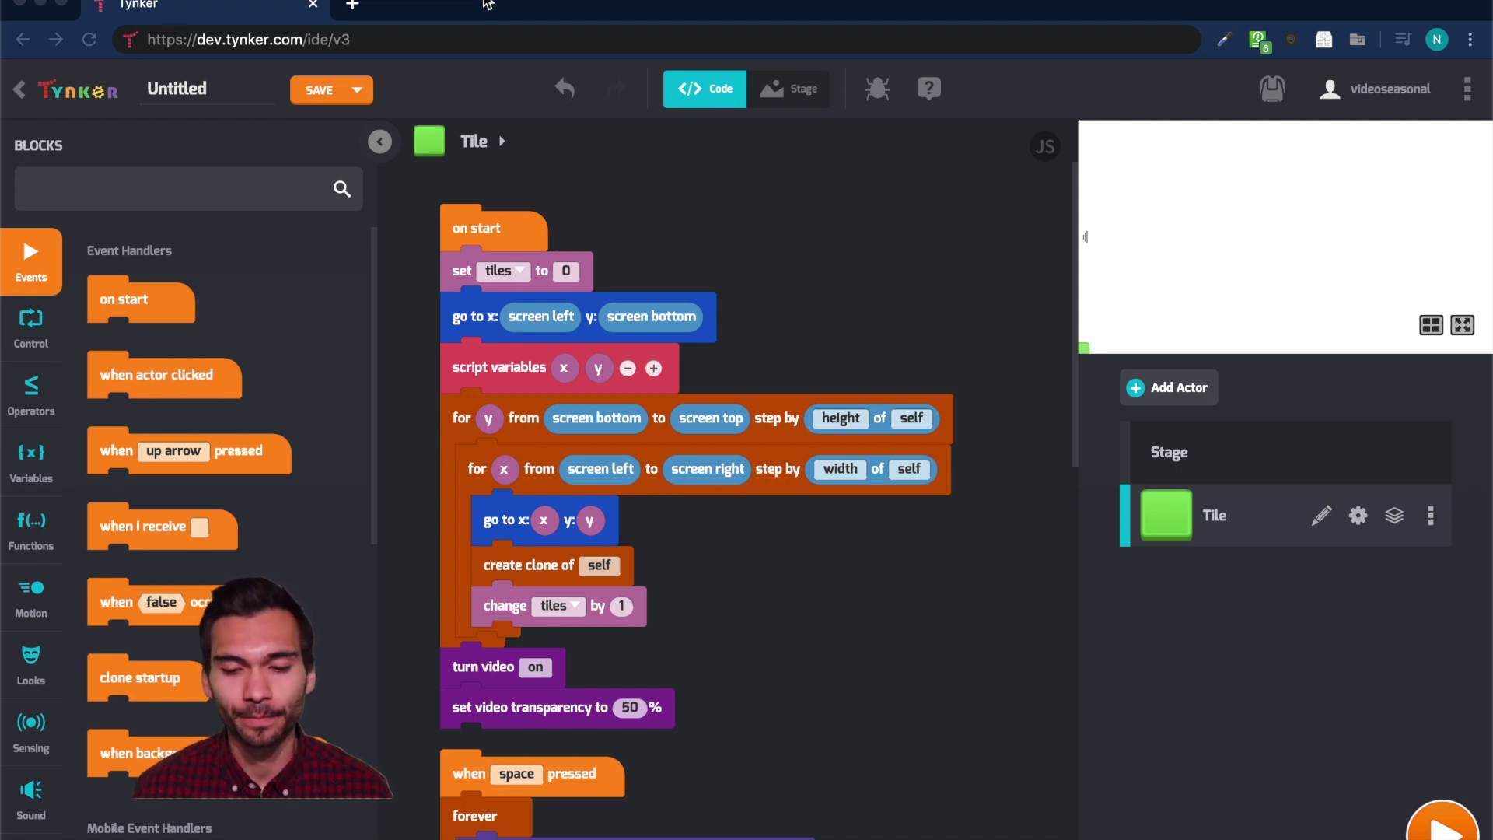
Add a blank actor and delete its default drawing and movement scripts.
click(1178, 386)
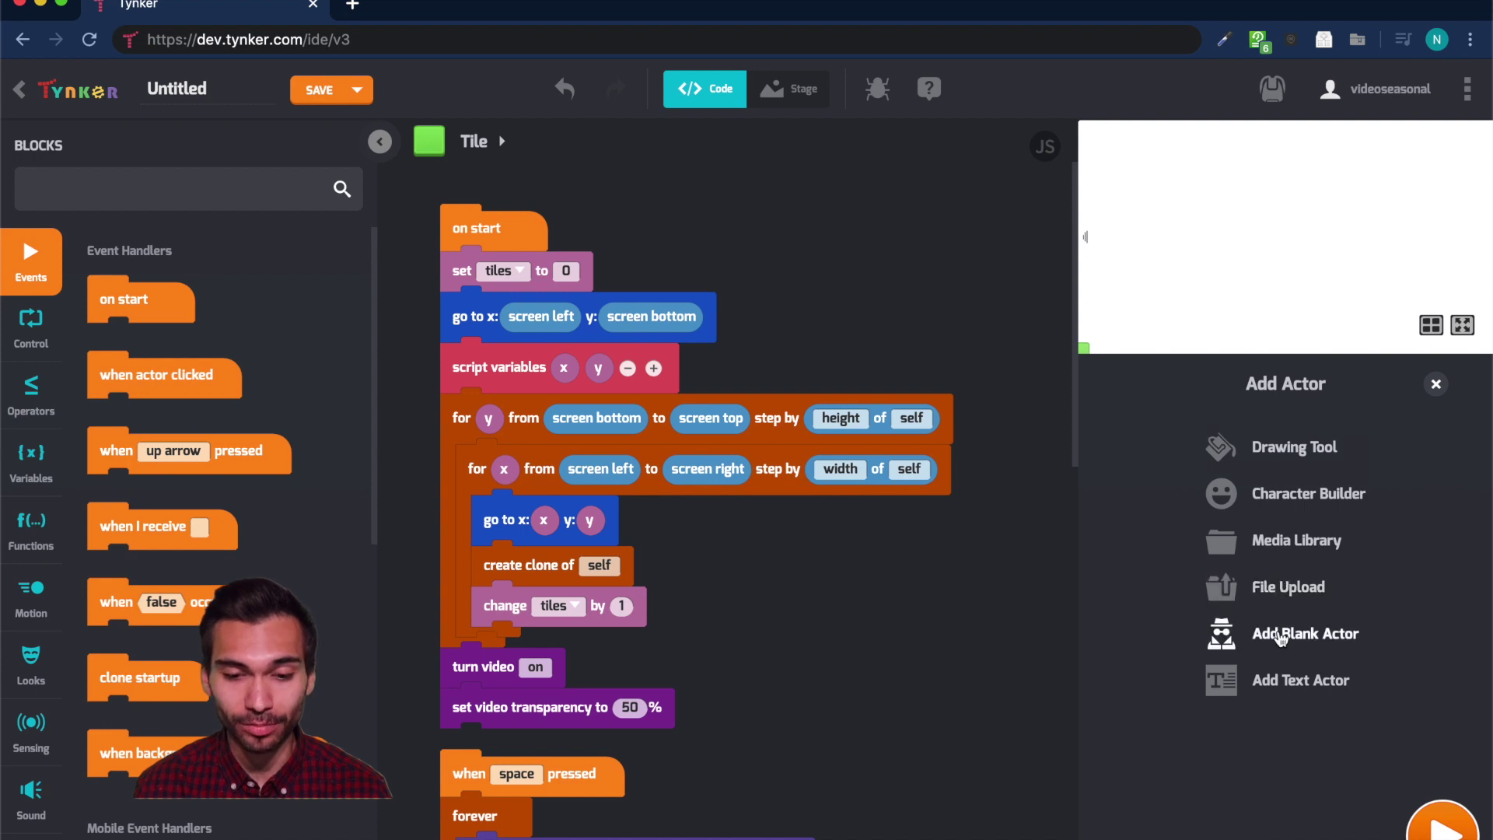
click(1305, 632)
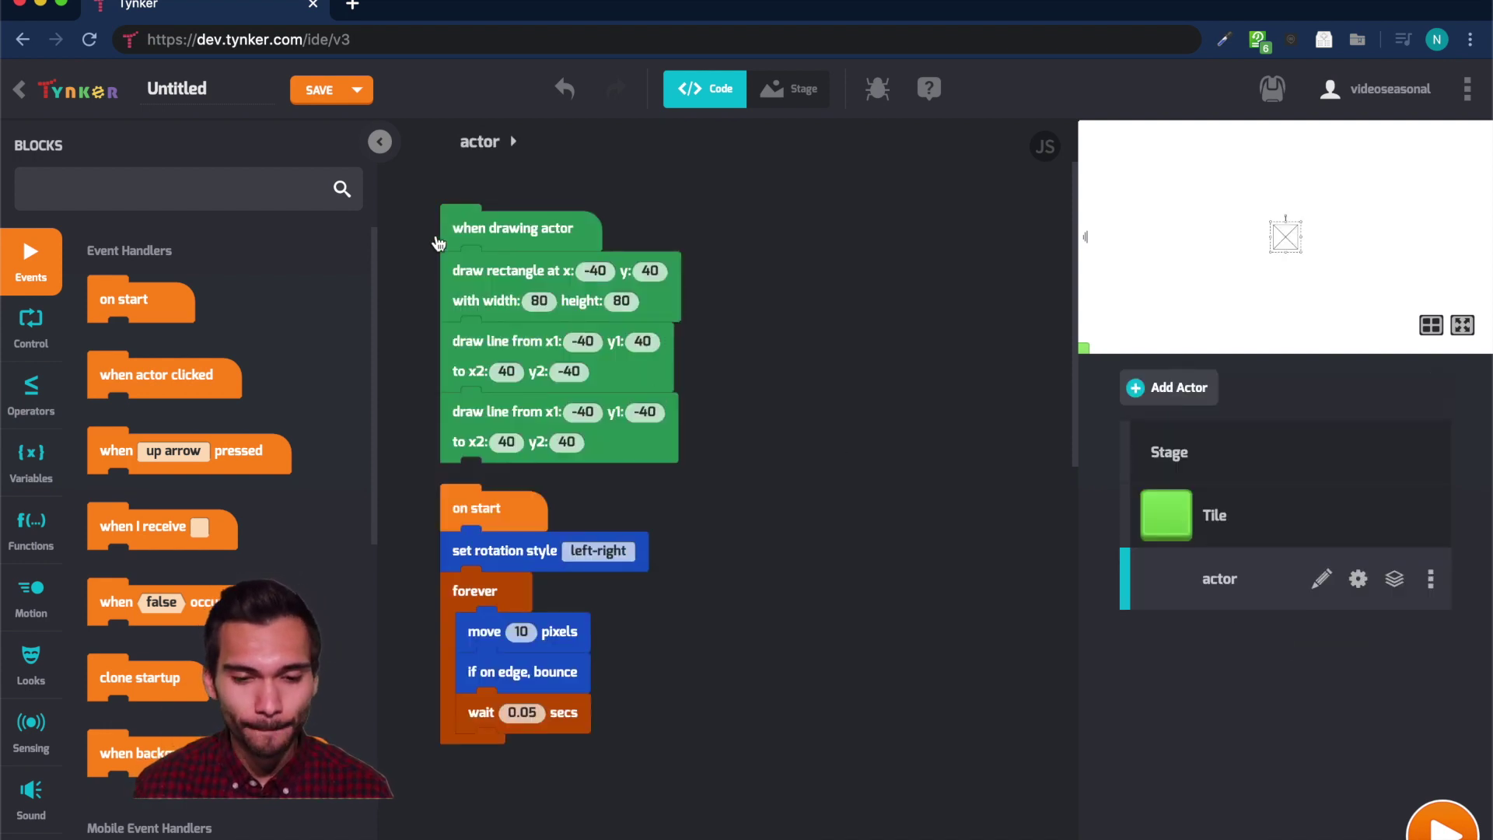
drag(451, 227, 175, 350)
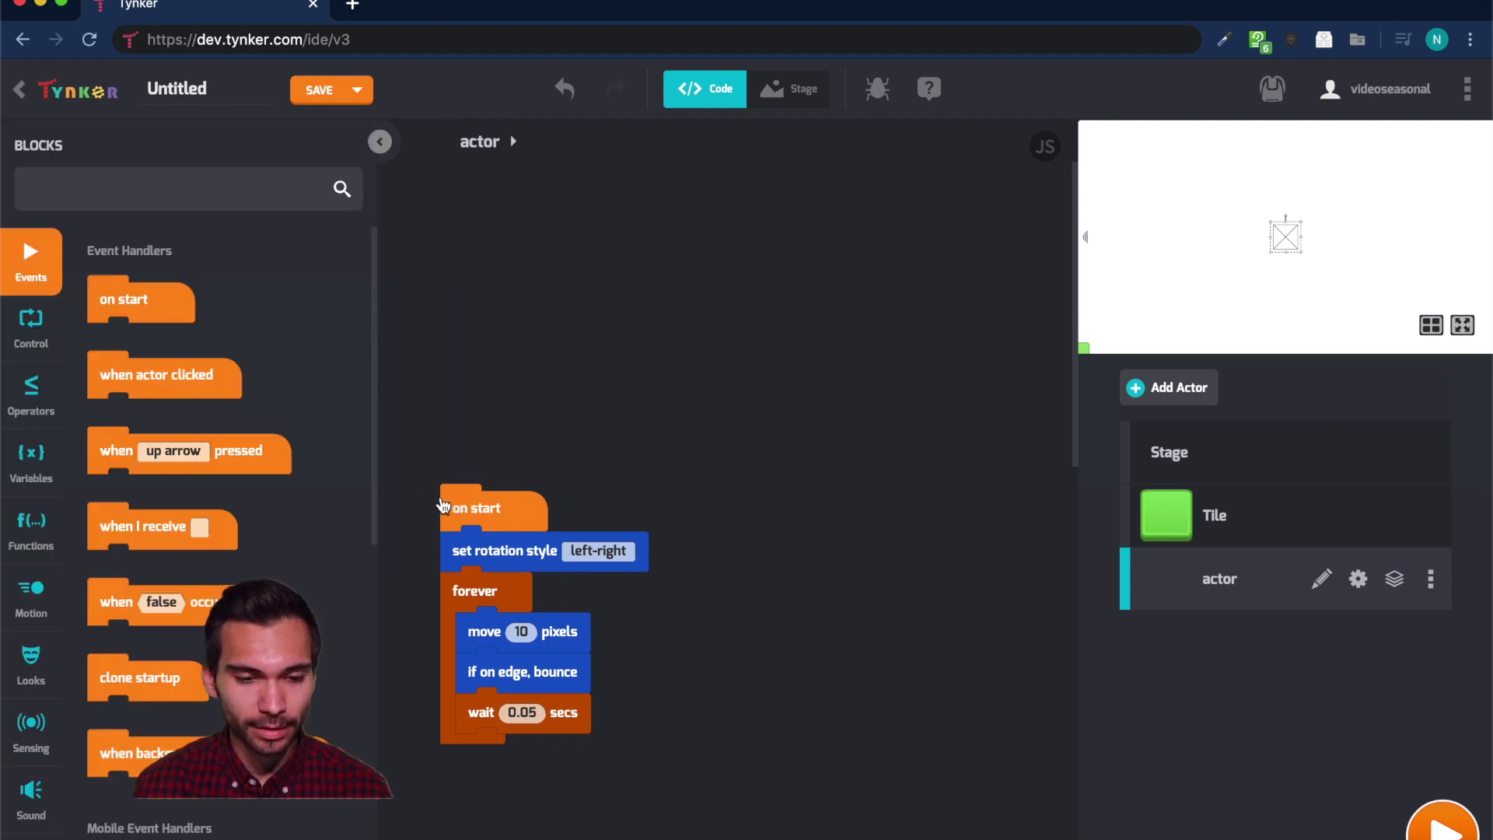
drag(444, 505, 268, 513)
Build an on start script setting font color black and font size 22.
drag(100, 296, 501, 257)
click(174, 188)
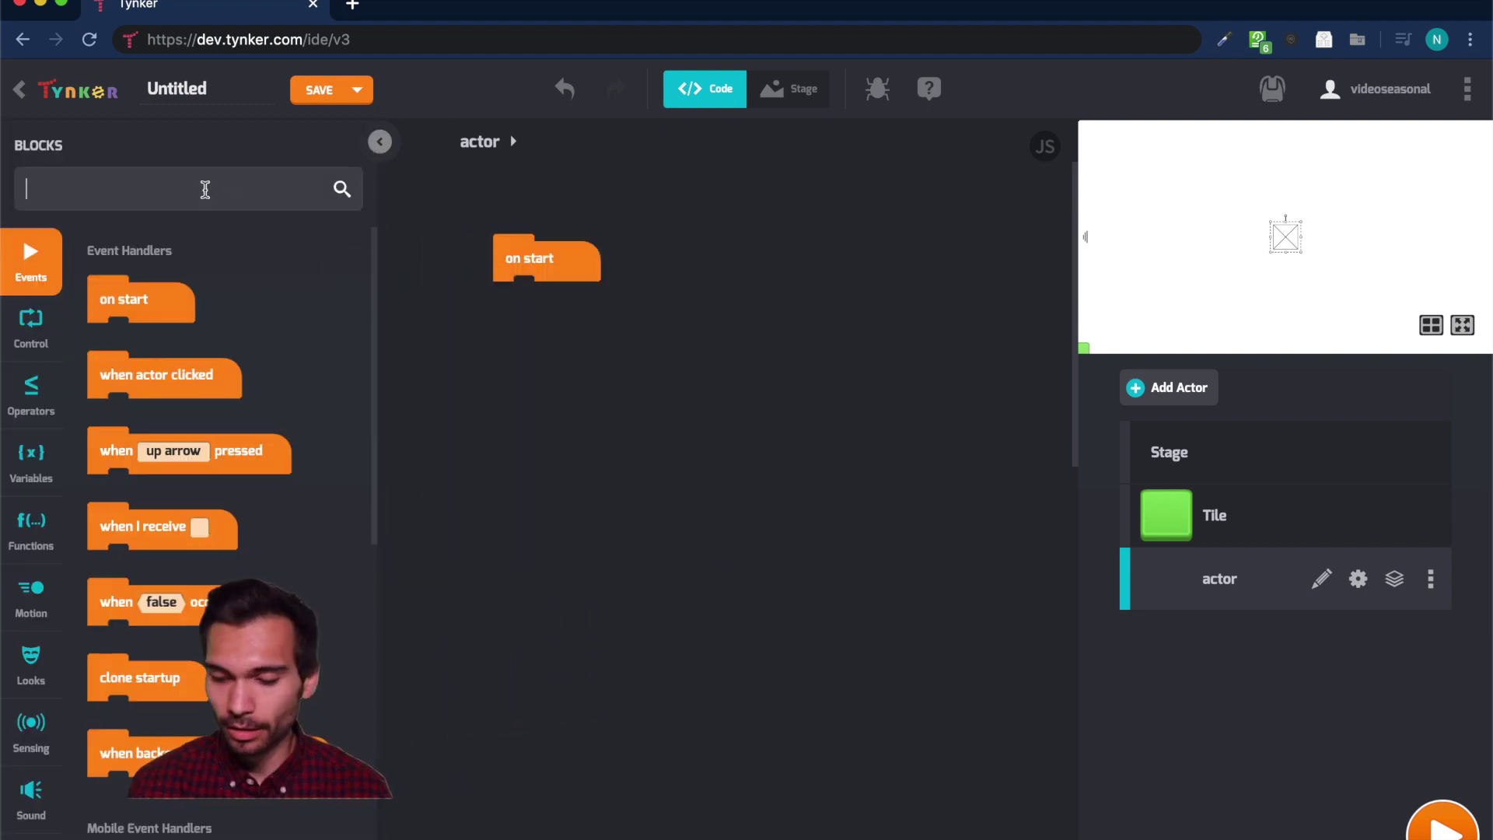
text(d)
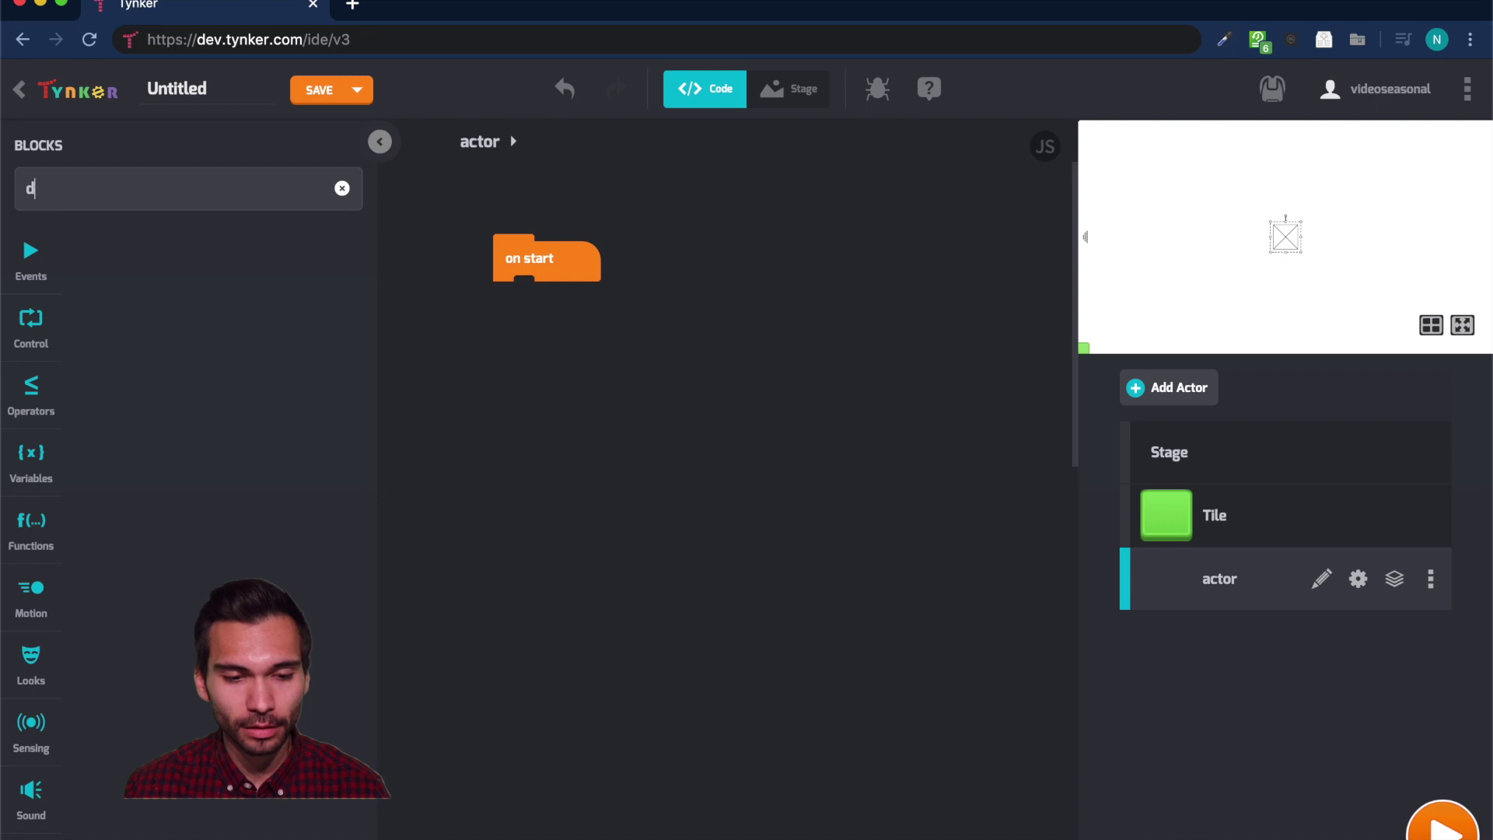
text(ontnt)
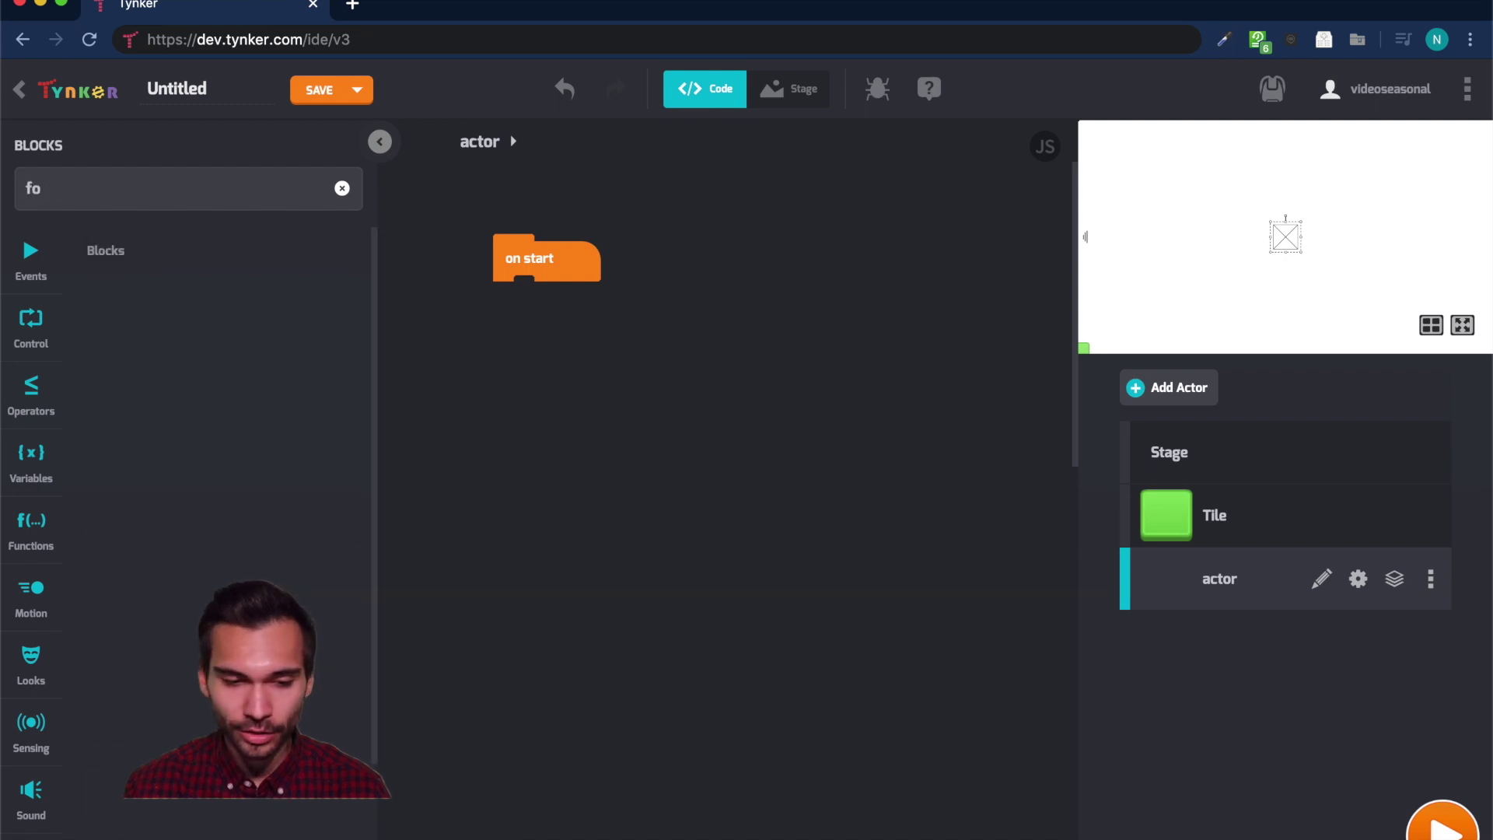
drag(153, 301, 558, 301)
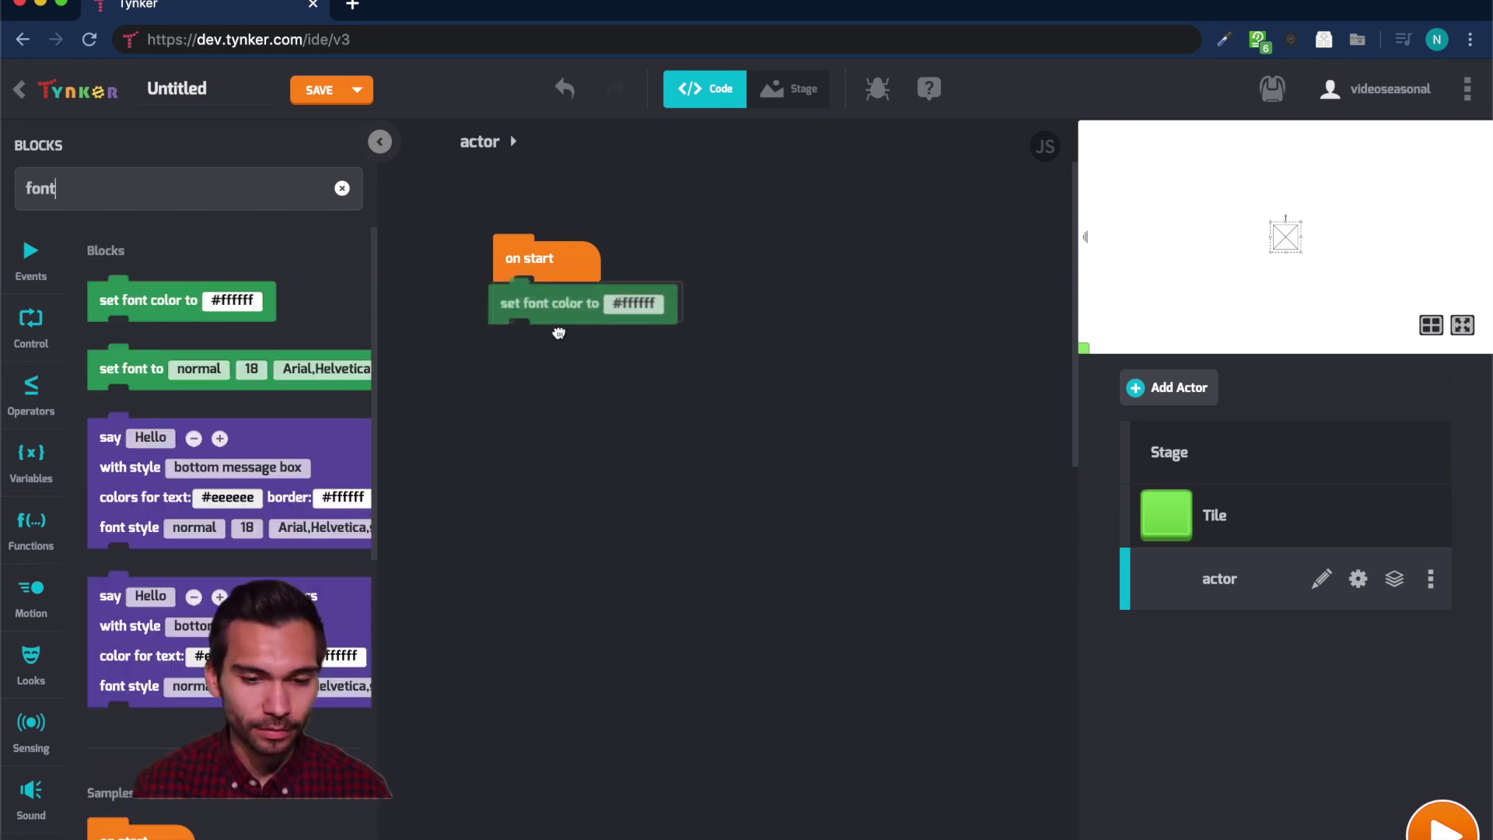
click(637, 300)
click(865, 322)
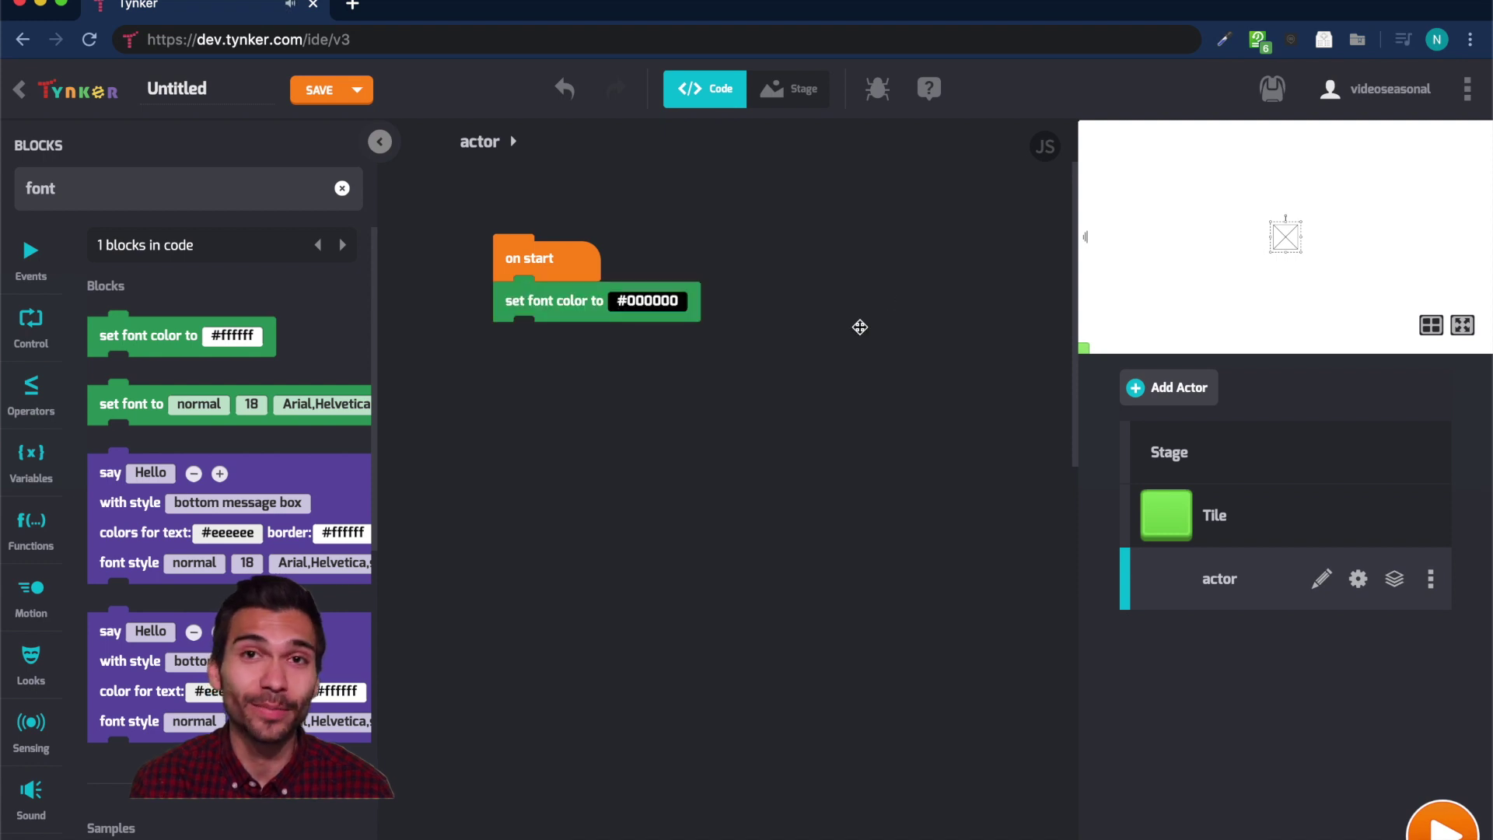
drag(234, 408, 648, 346)
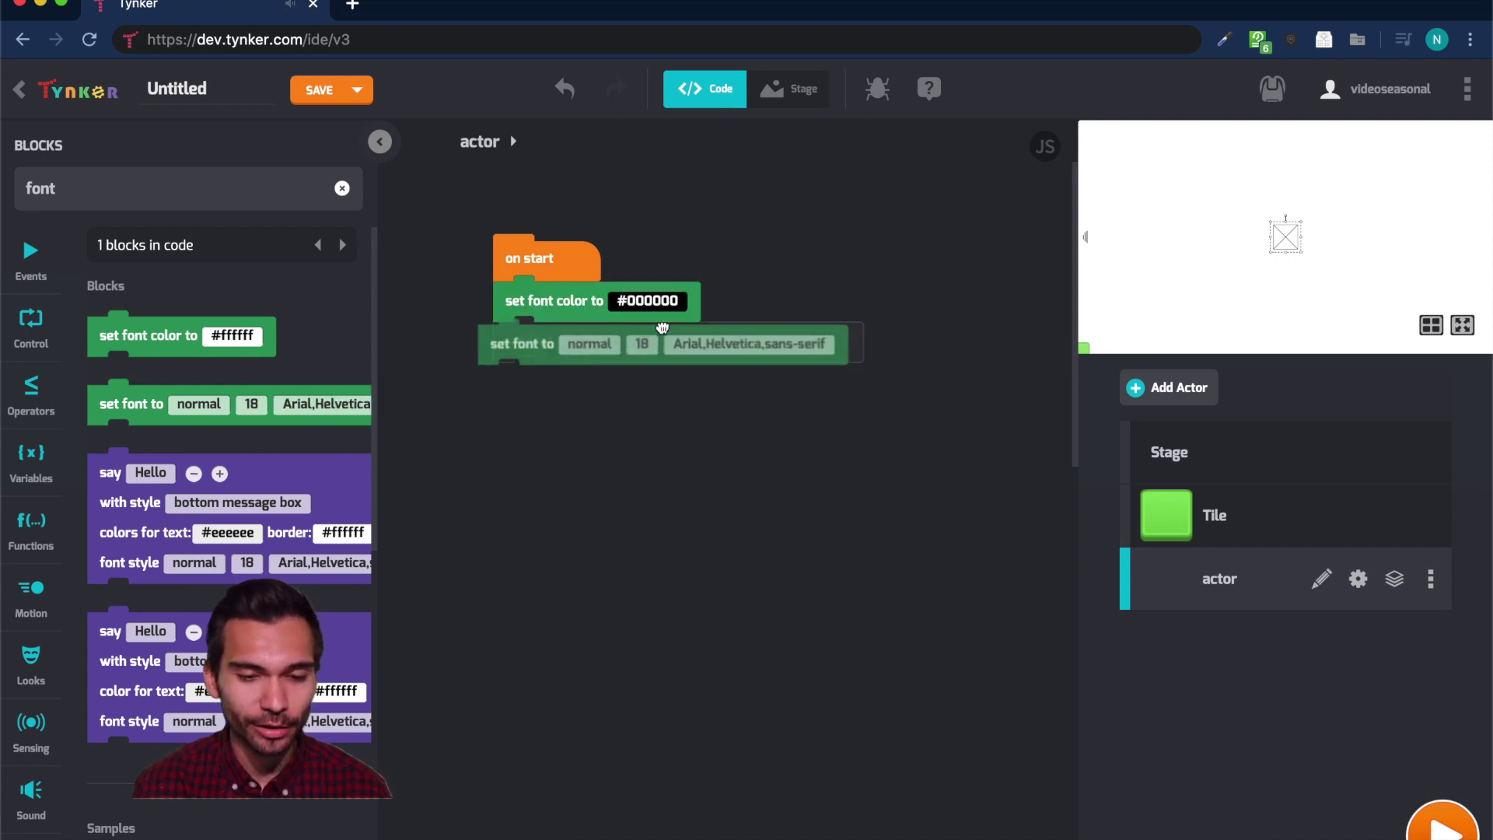
click(667, 343)
click(698, 545)
text(22)
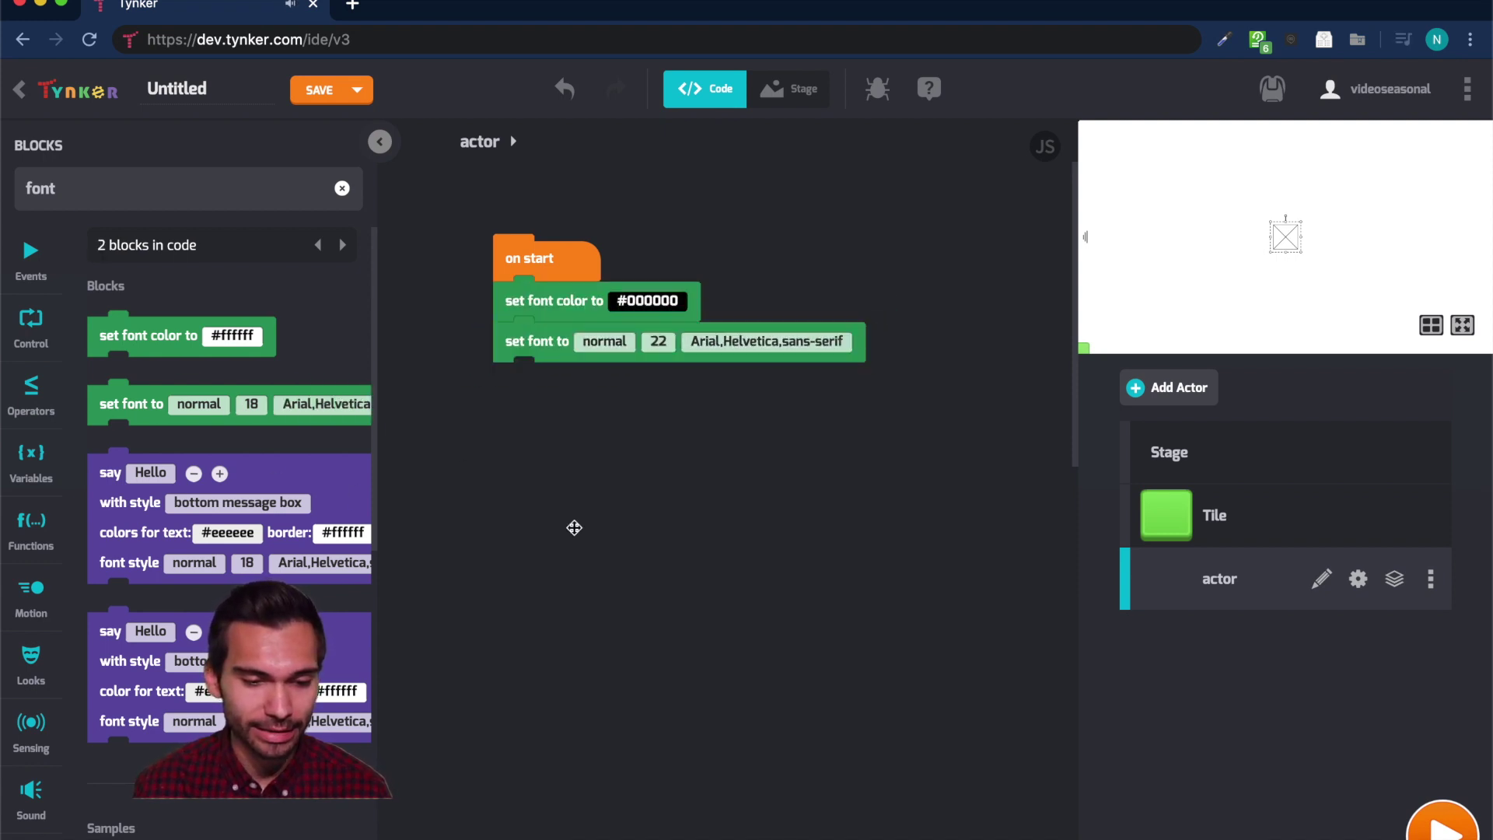
click(342, 188)
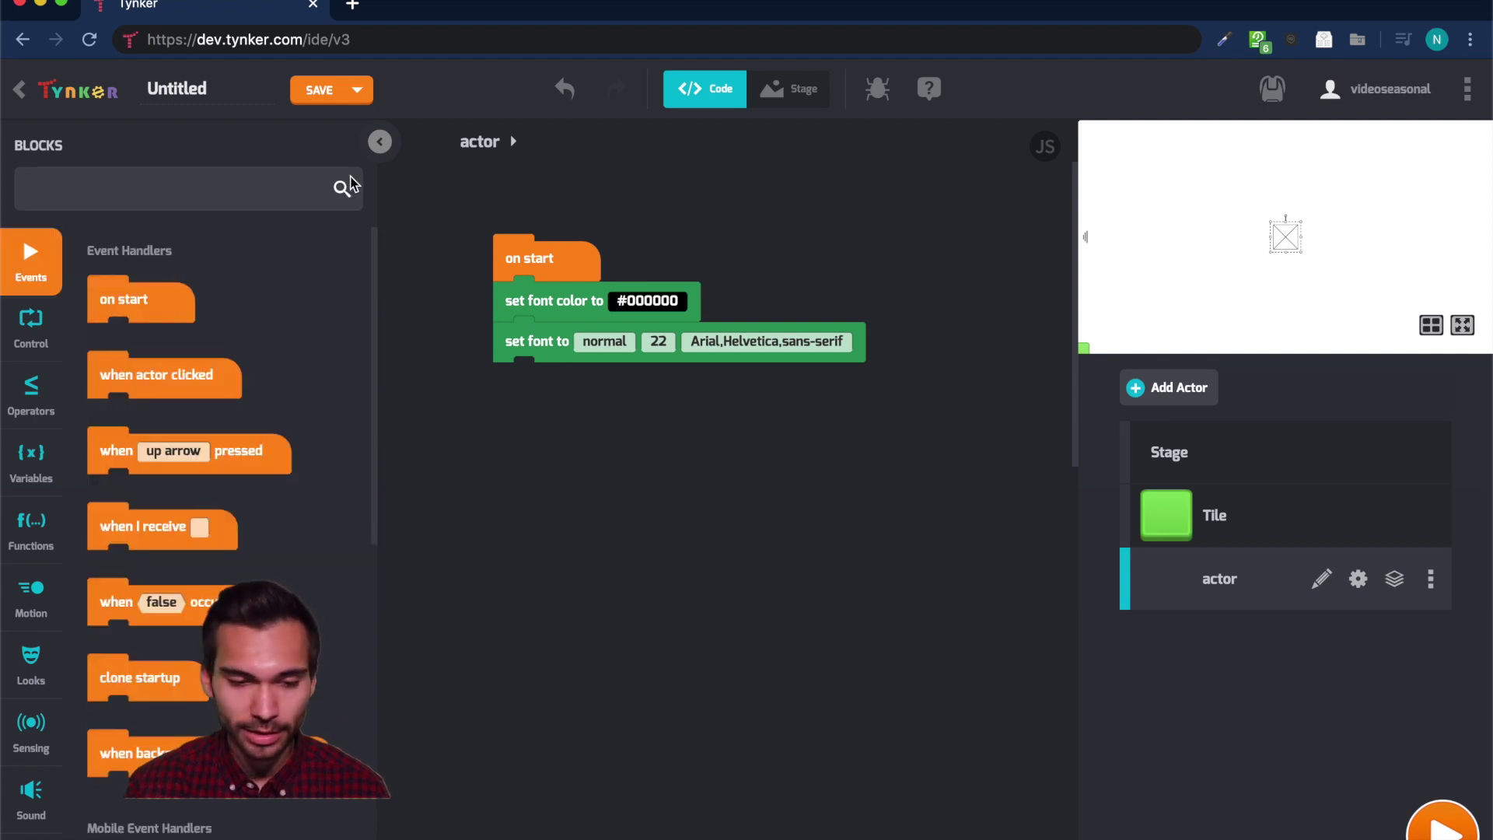
text(lavel)
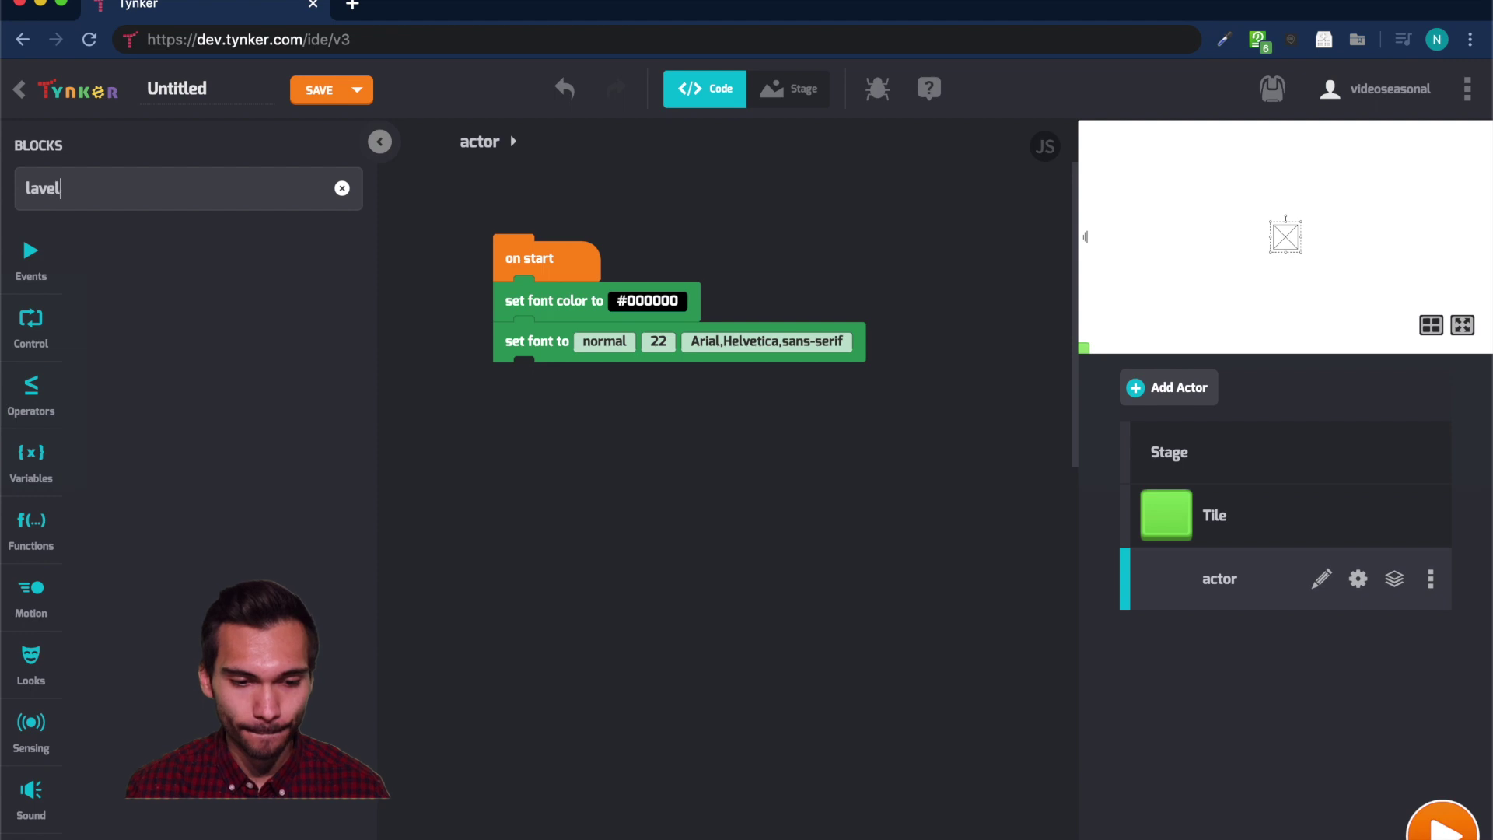
Add set label 'Click play to start!' and move the actor to the stage's top-left.
key(BackSpace)
text(b)
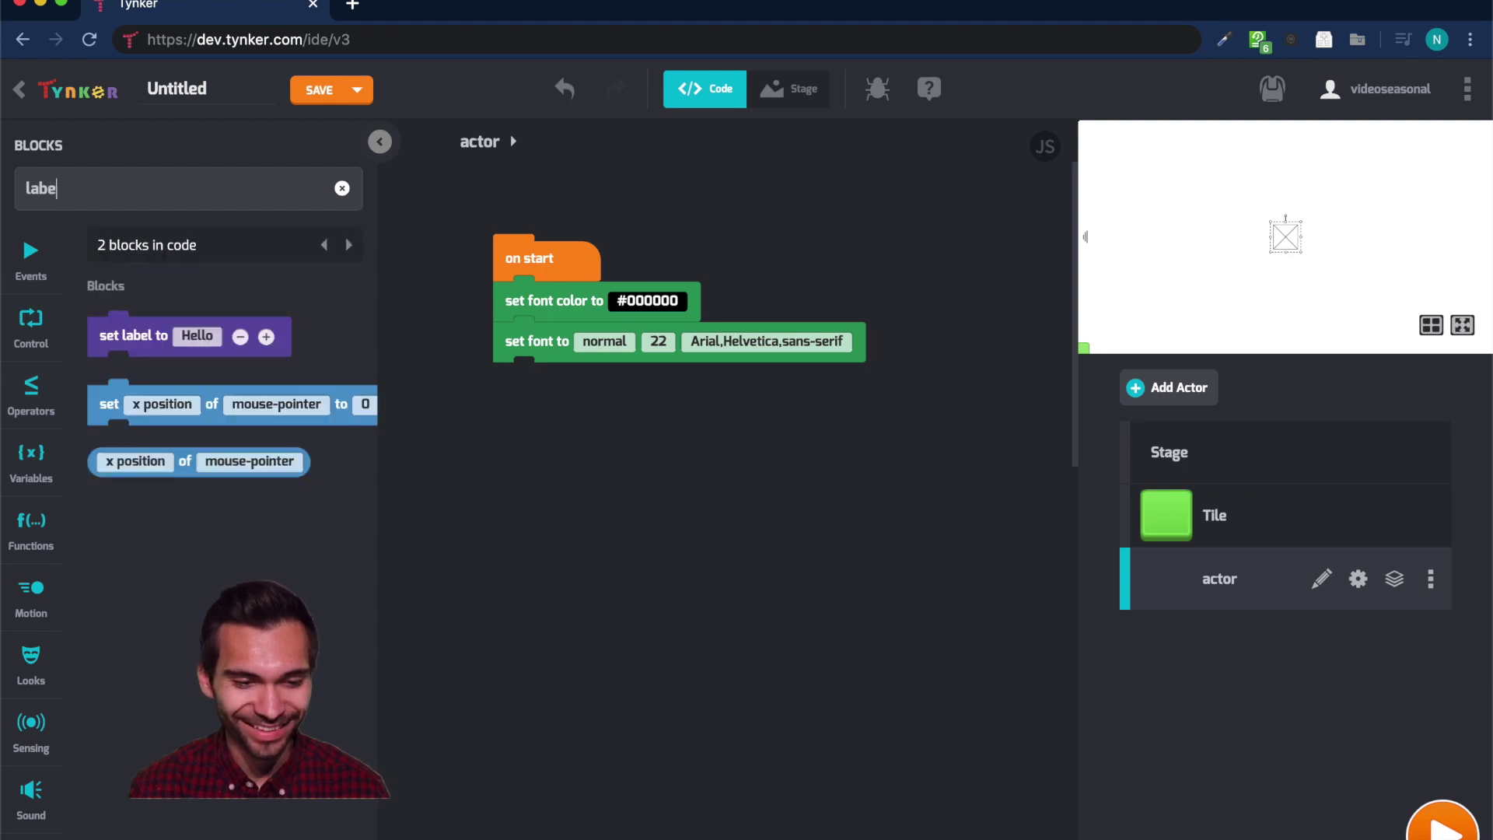
drag(133, 335, 540, 386)
click(614, 383)
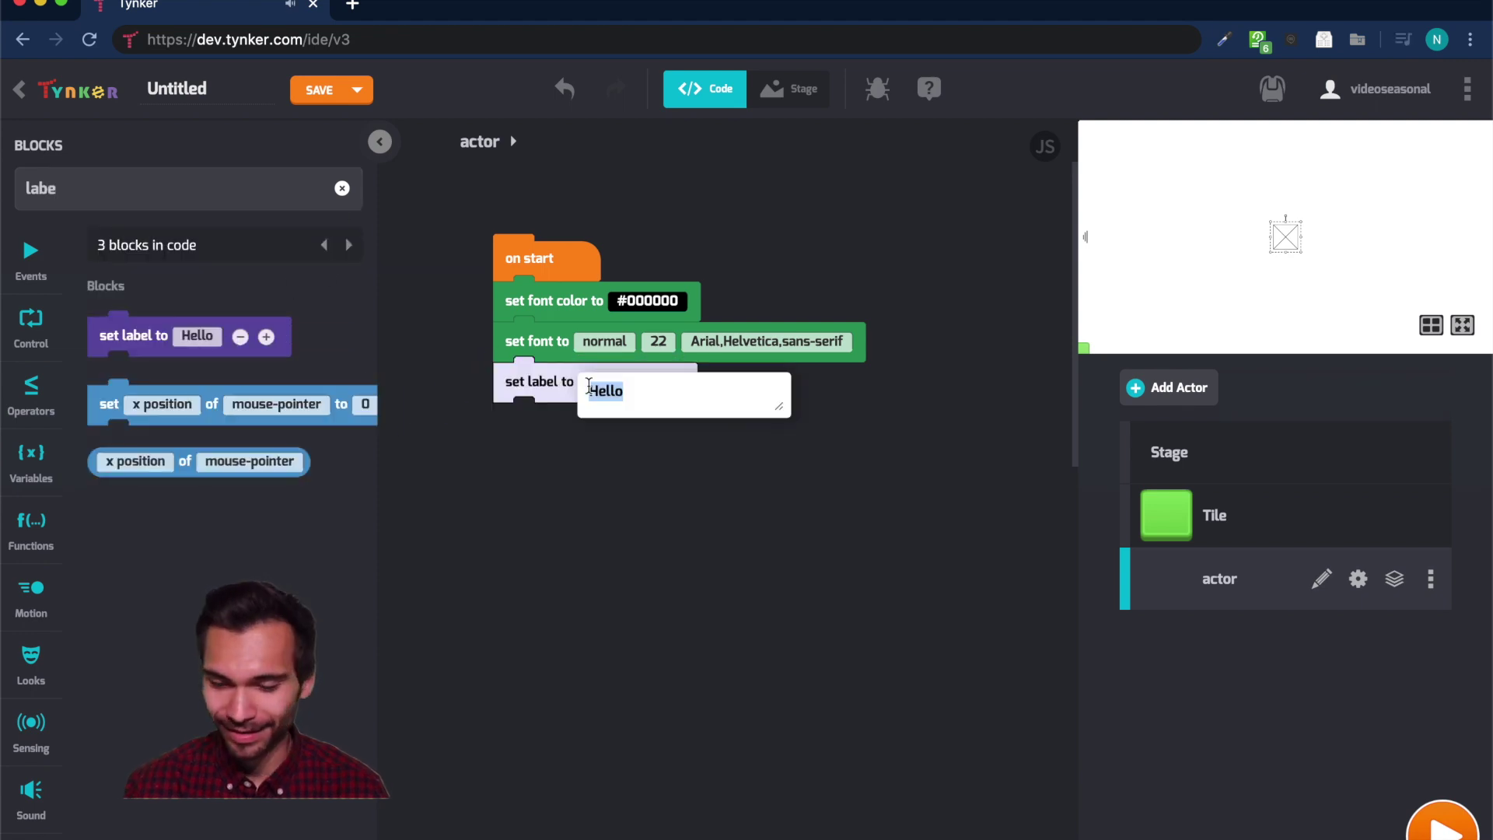
text(Click play to start!)
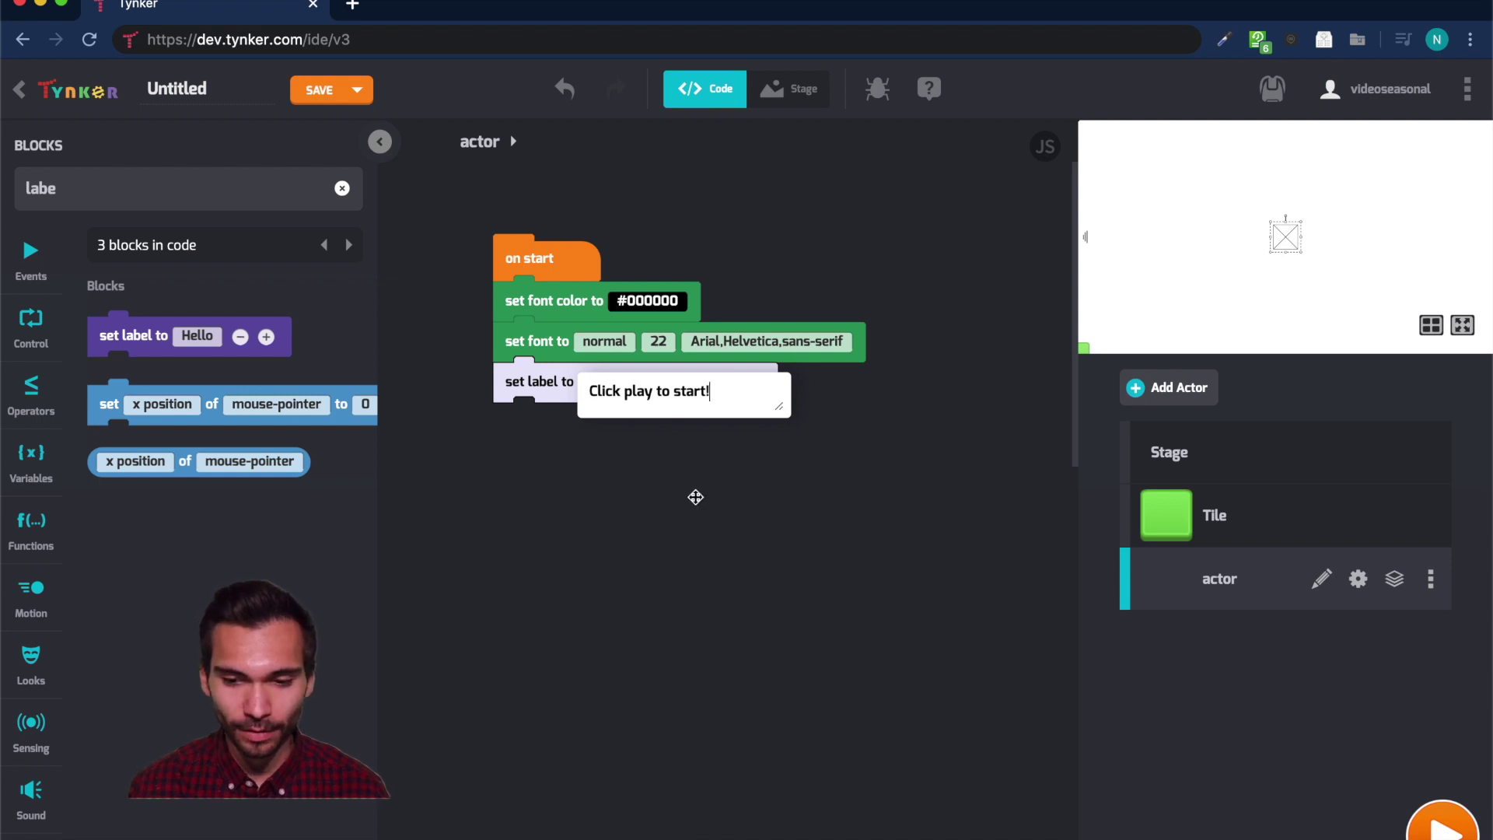
drag(1284, 234, 1116, 143)
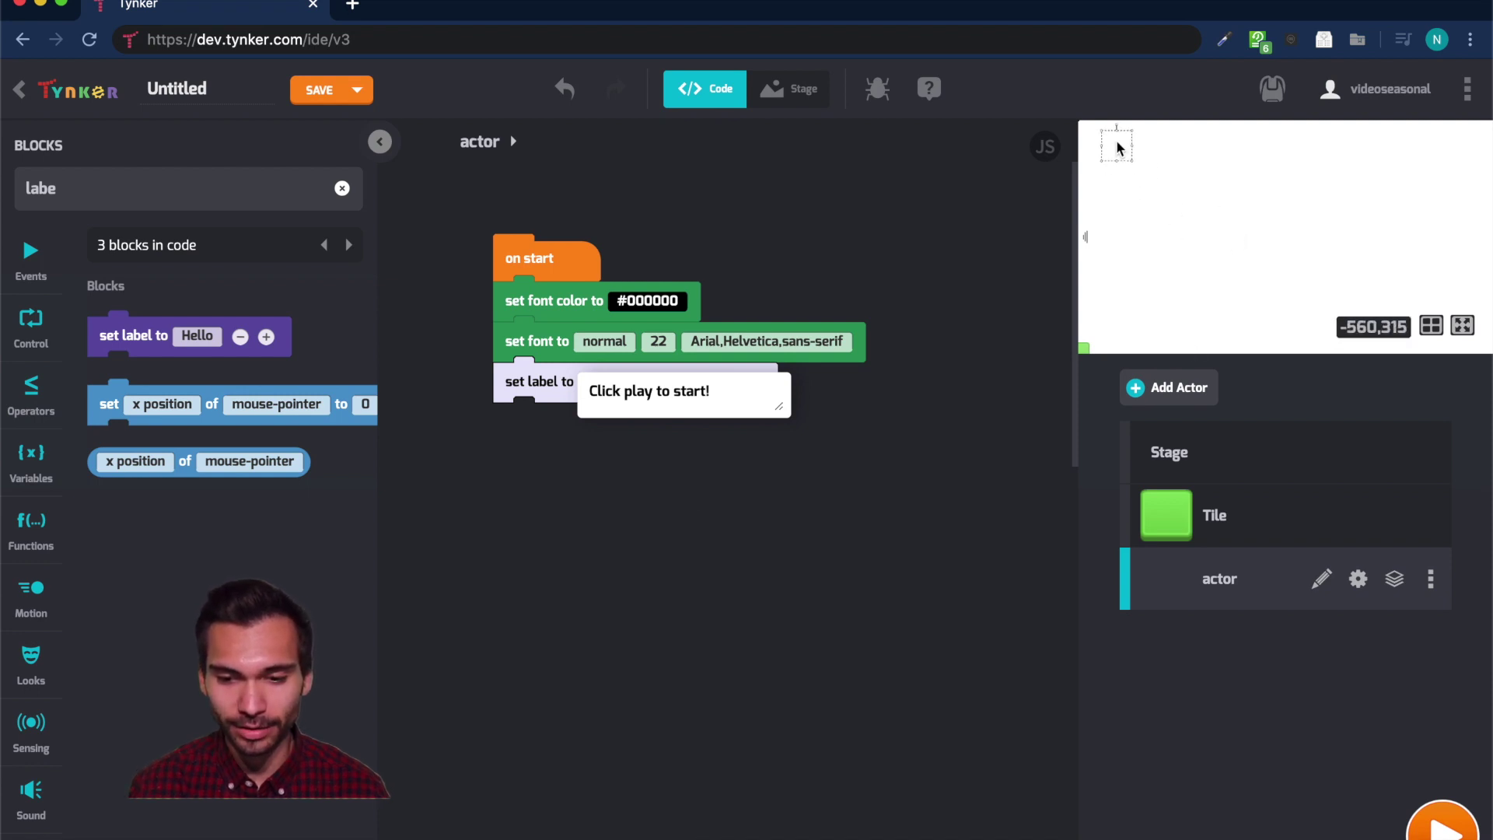
click(719, 167)
Set the label actor's Z layer to 10.
click(512, 141)
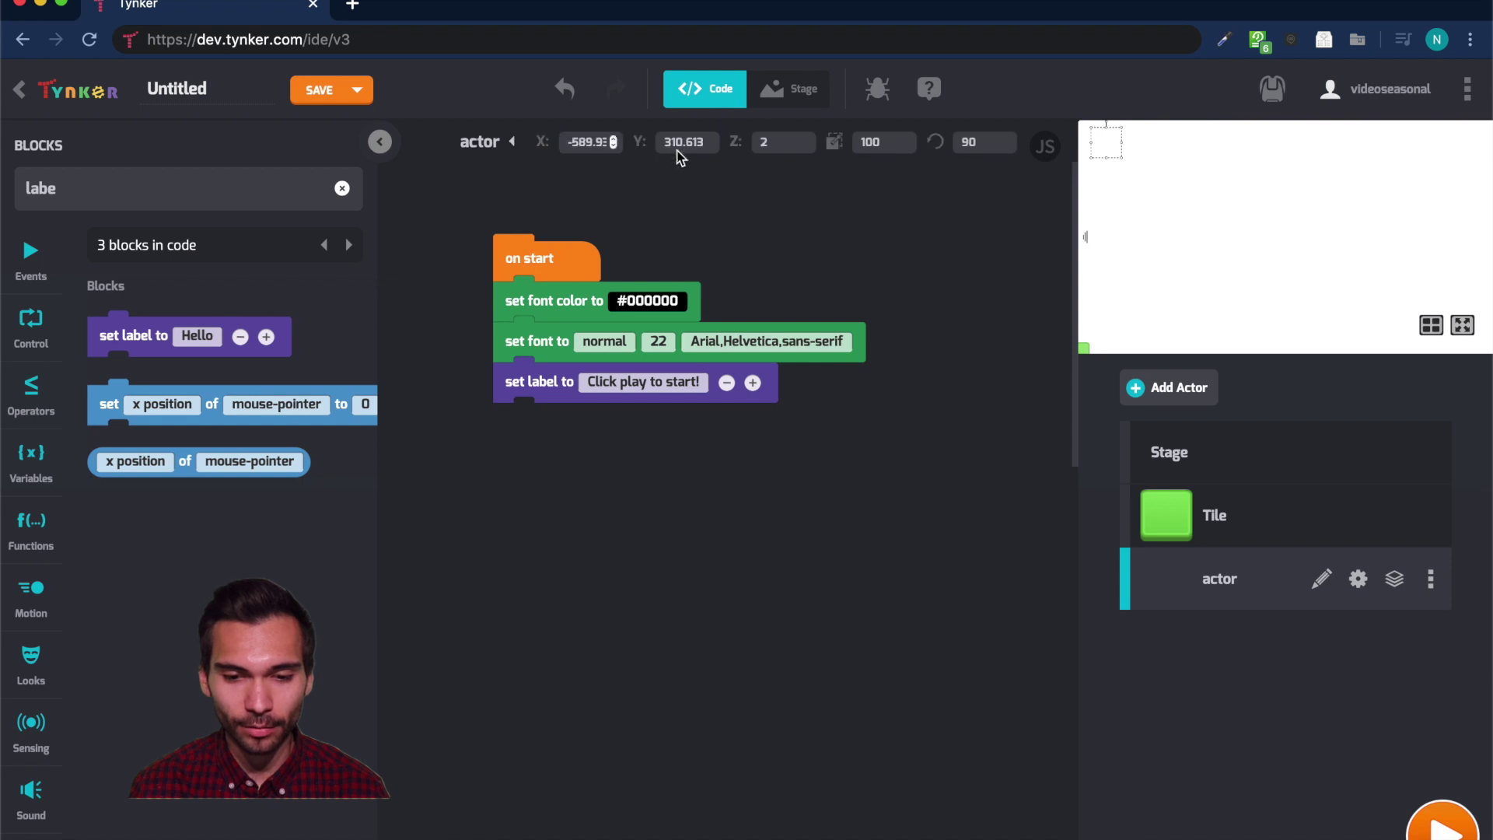
click(779, 142)
text(10)
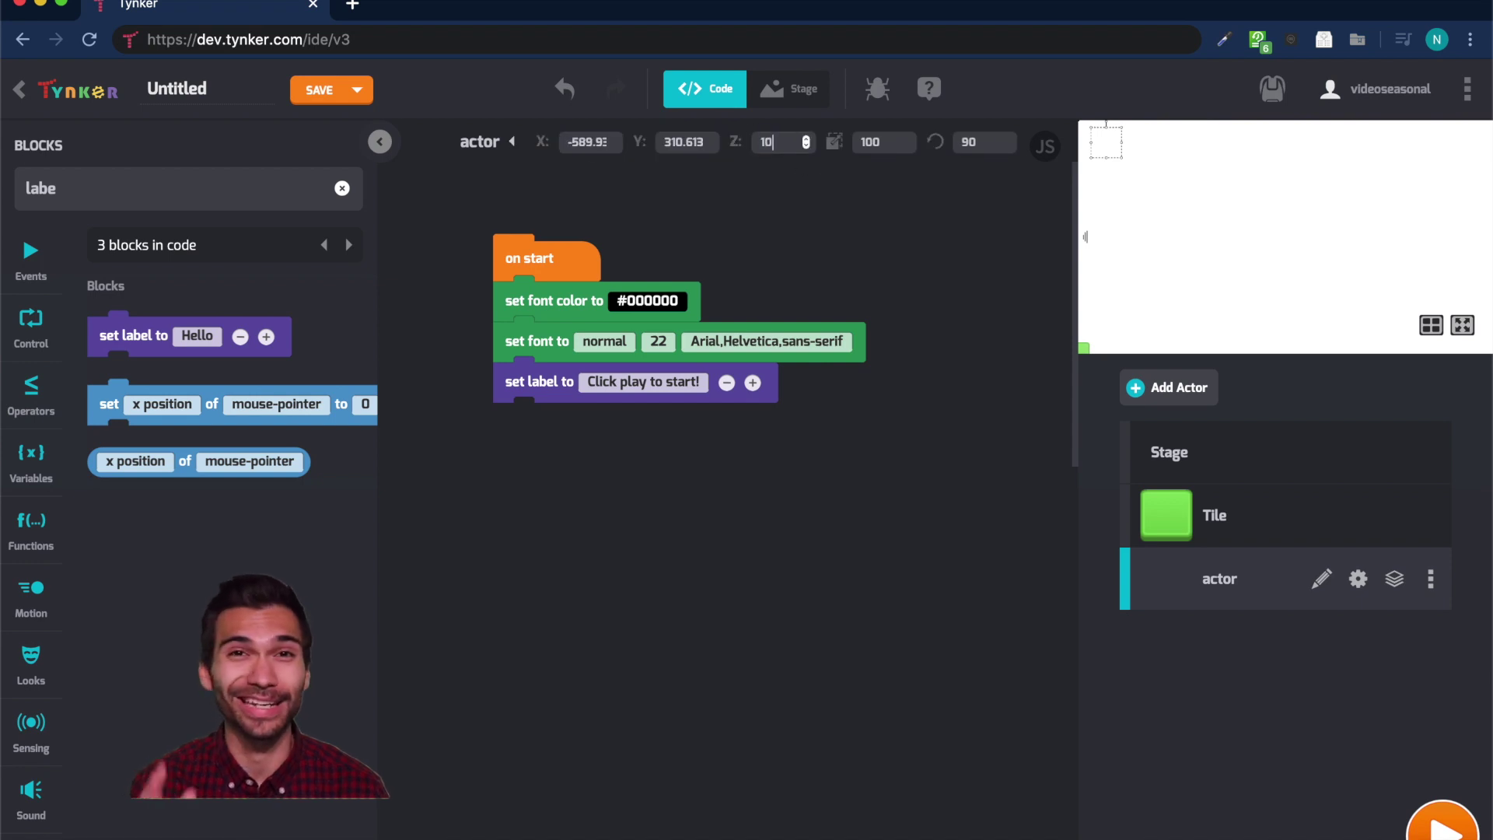
key(Return)
Add a 'when space pressed' script that resets the timer.
click(343, 188)
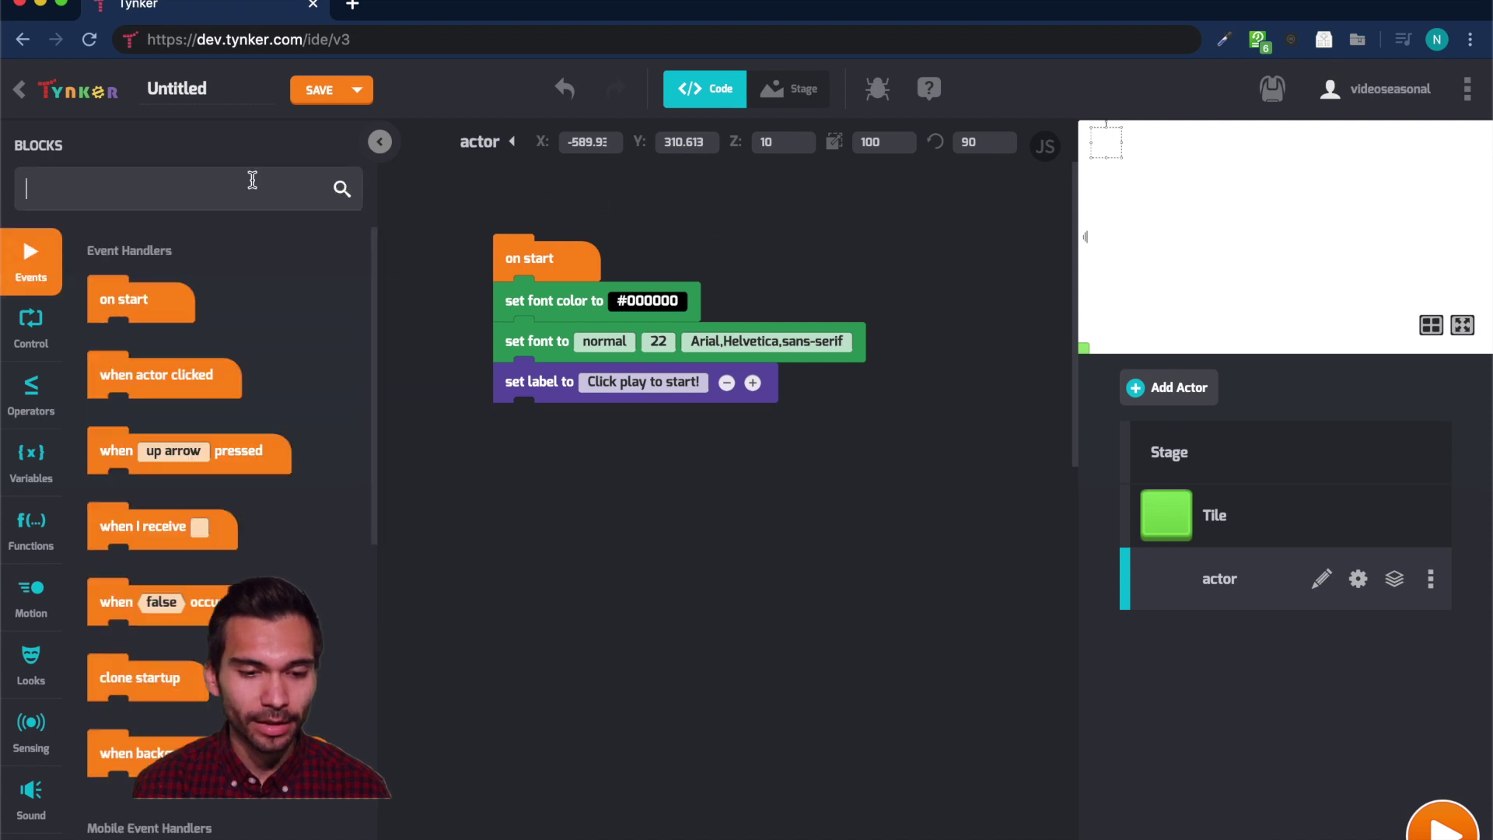
drag(117, 451, 510, 456)
click(565, 455)
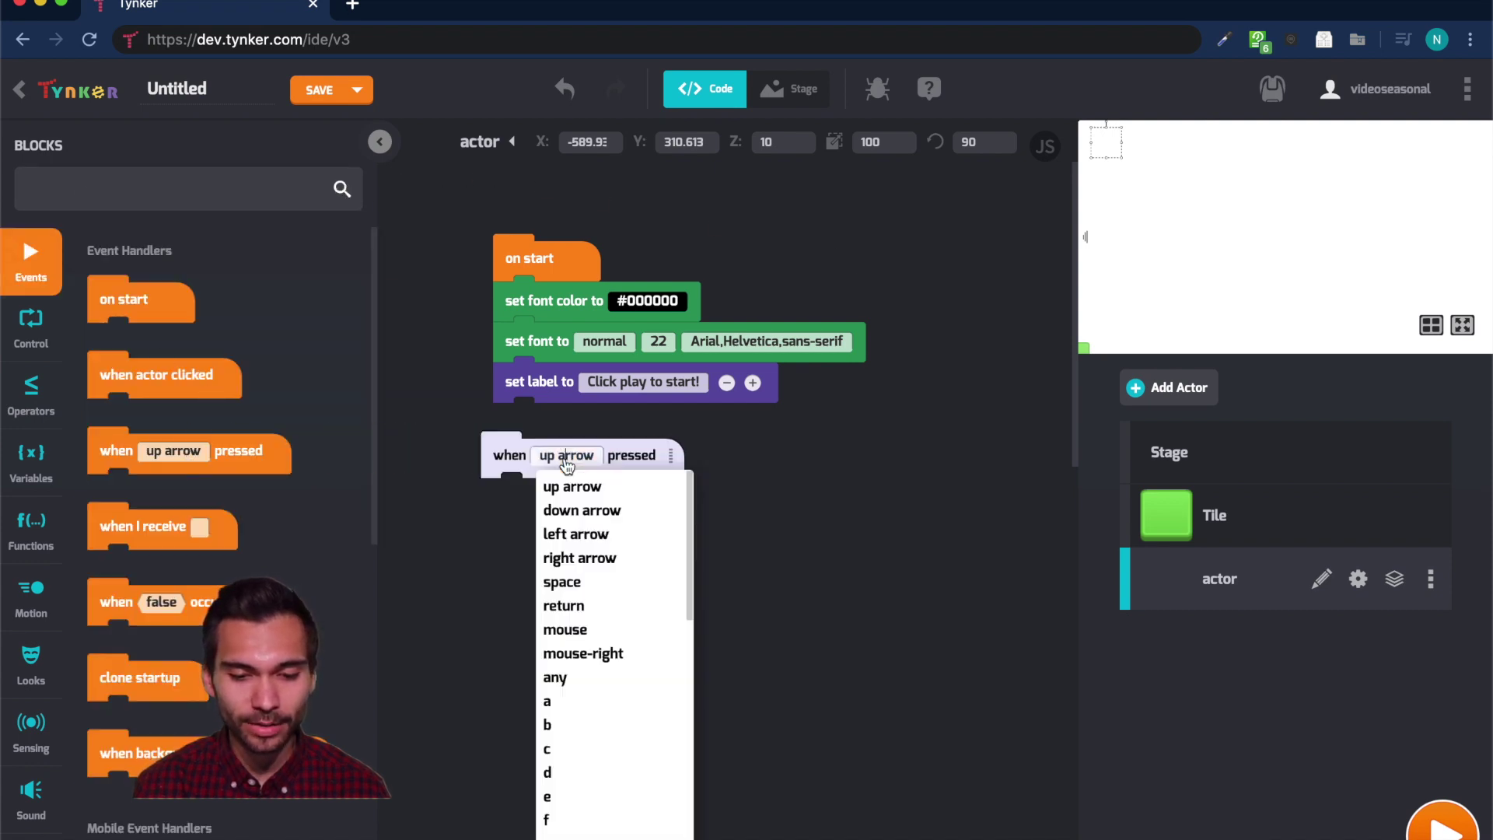
click(563, 581)
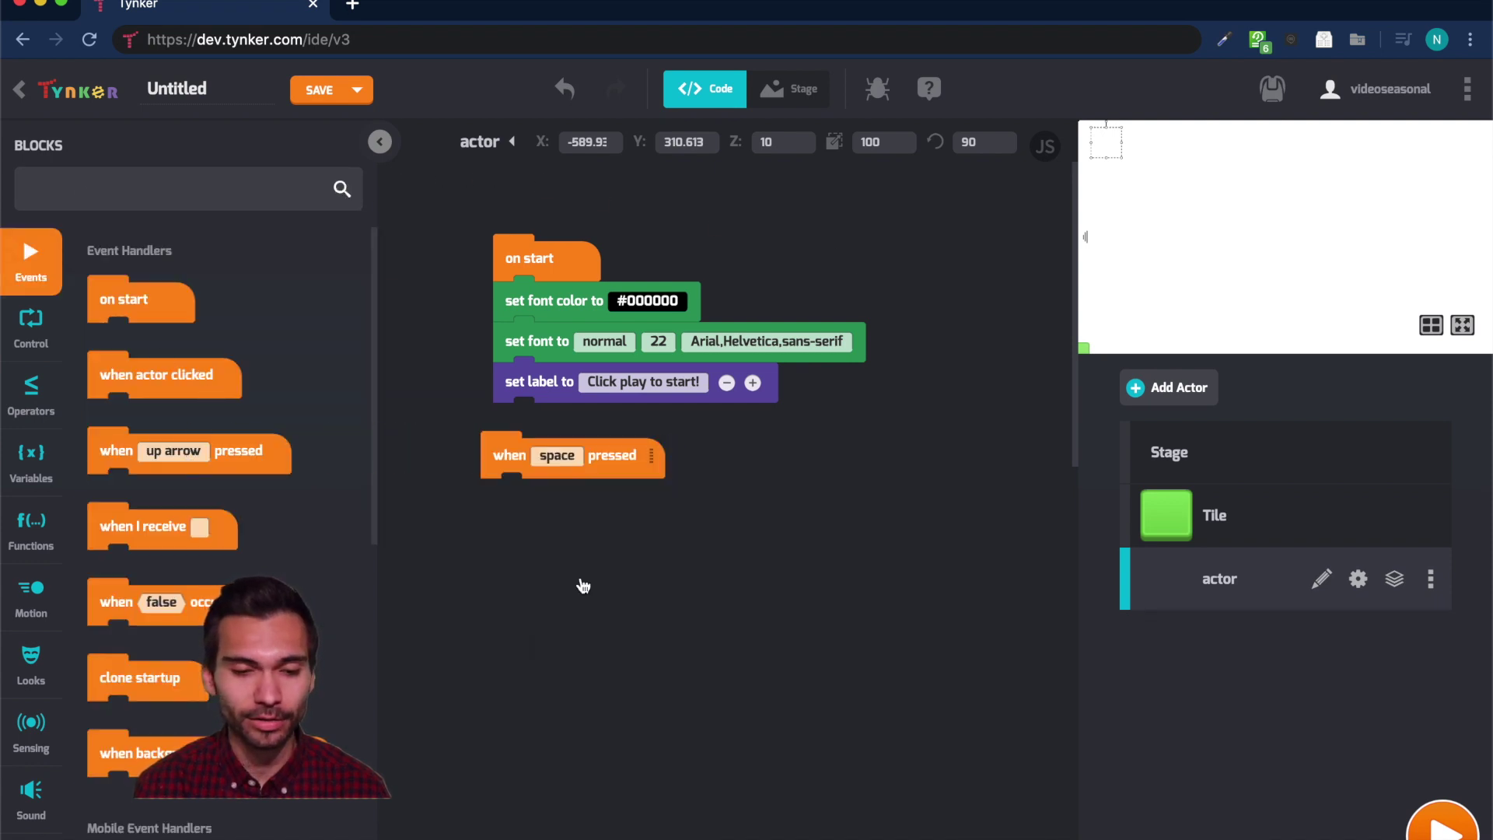
click(277, 200)
text(reset)
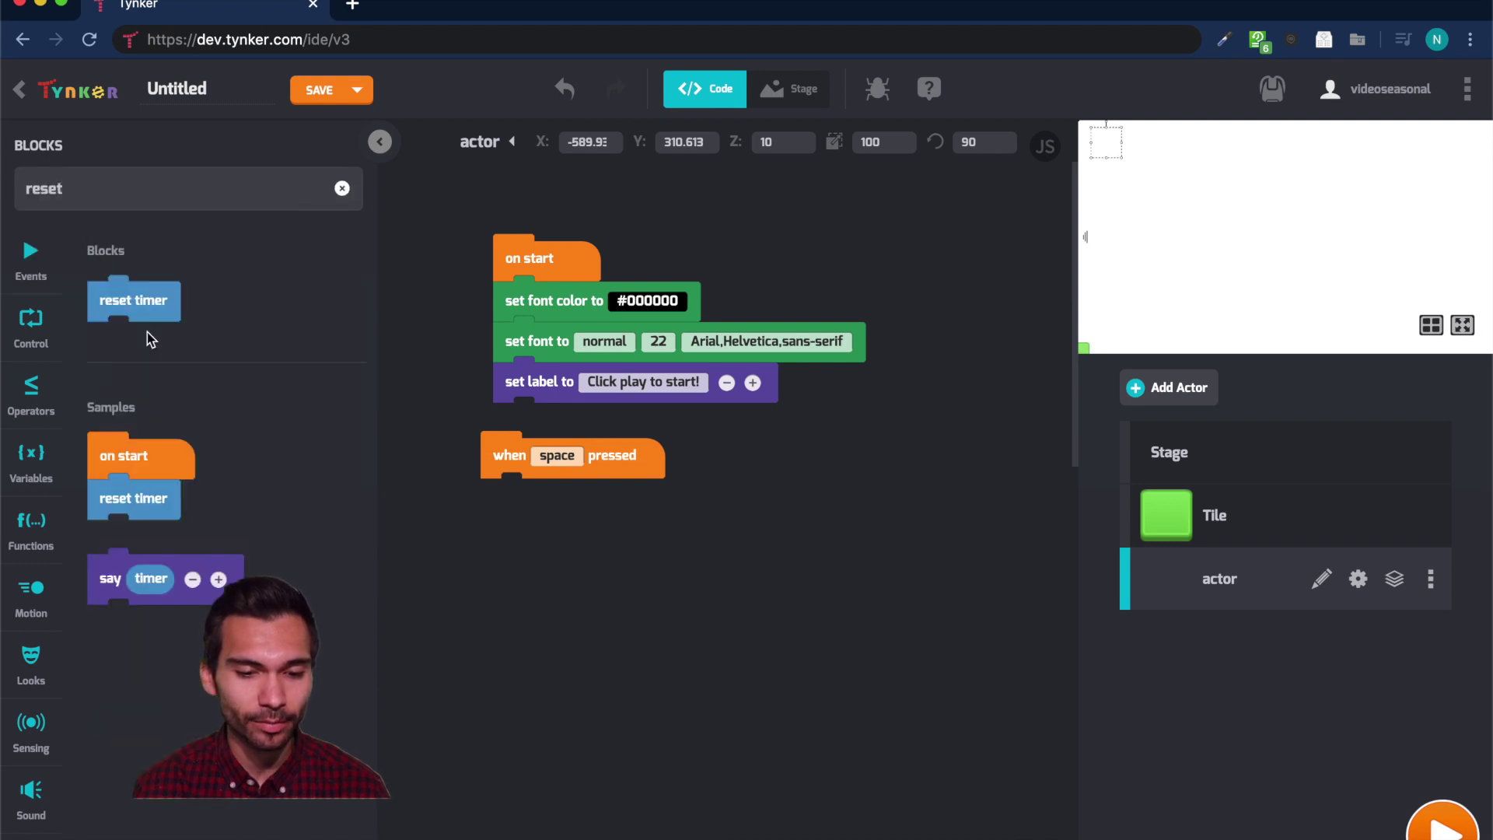
drag(133, 301, 503, 514)
Add a repeat-while loop with the condition tiles >= 1.
click(342, 188)
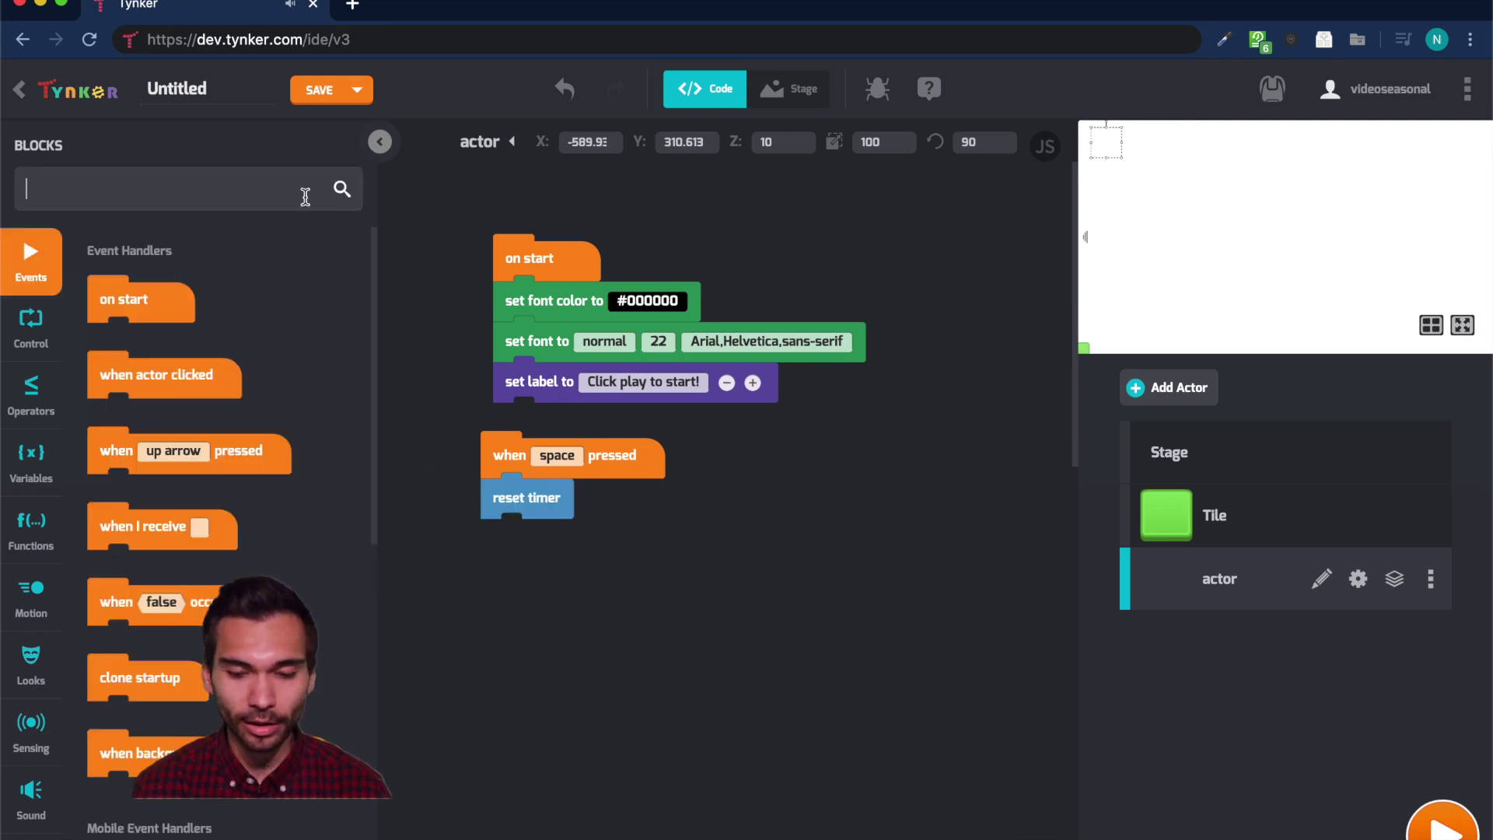
text(re)
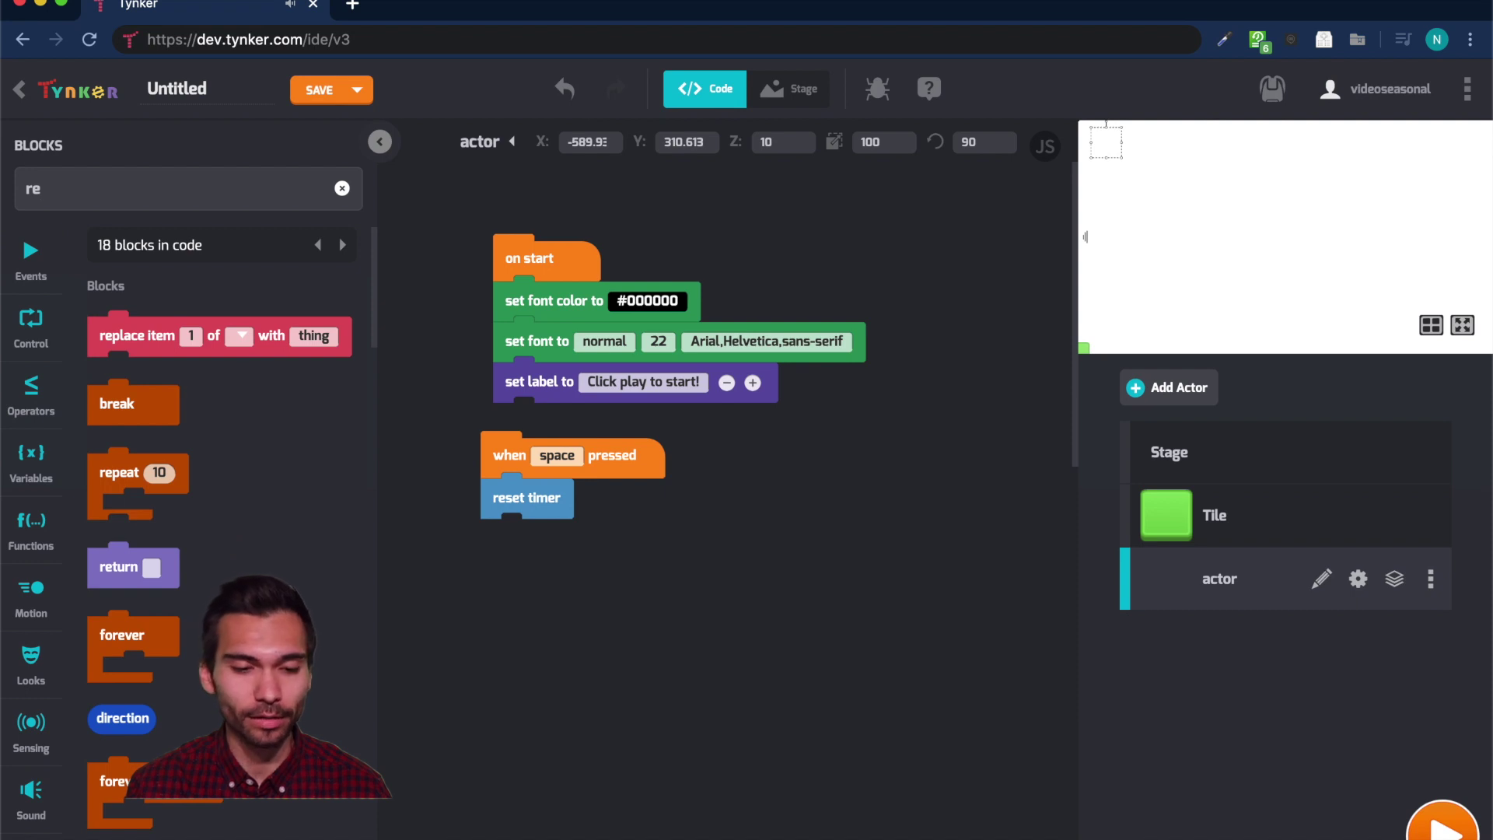
text(p)
drag(132, 470, 531, 539)
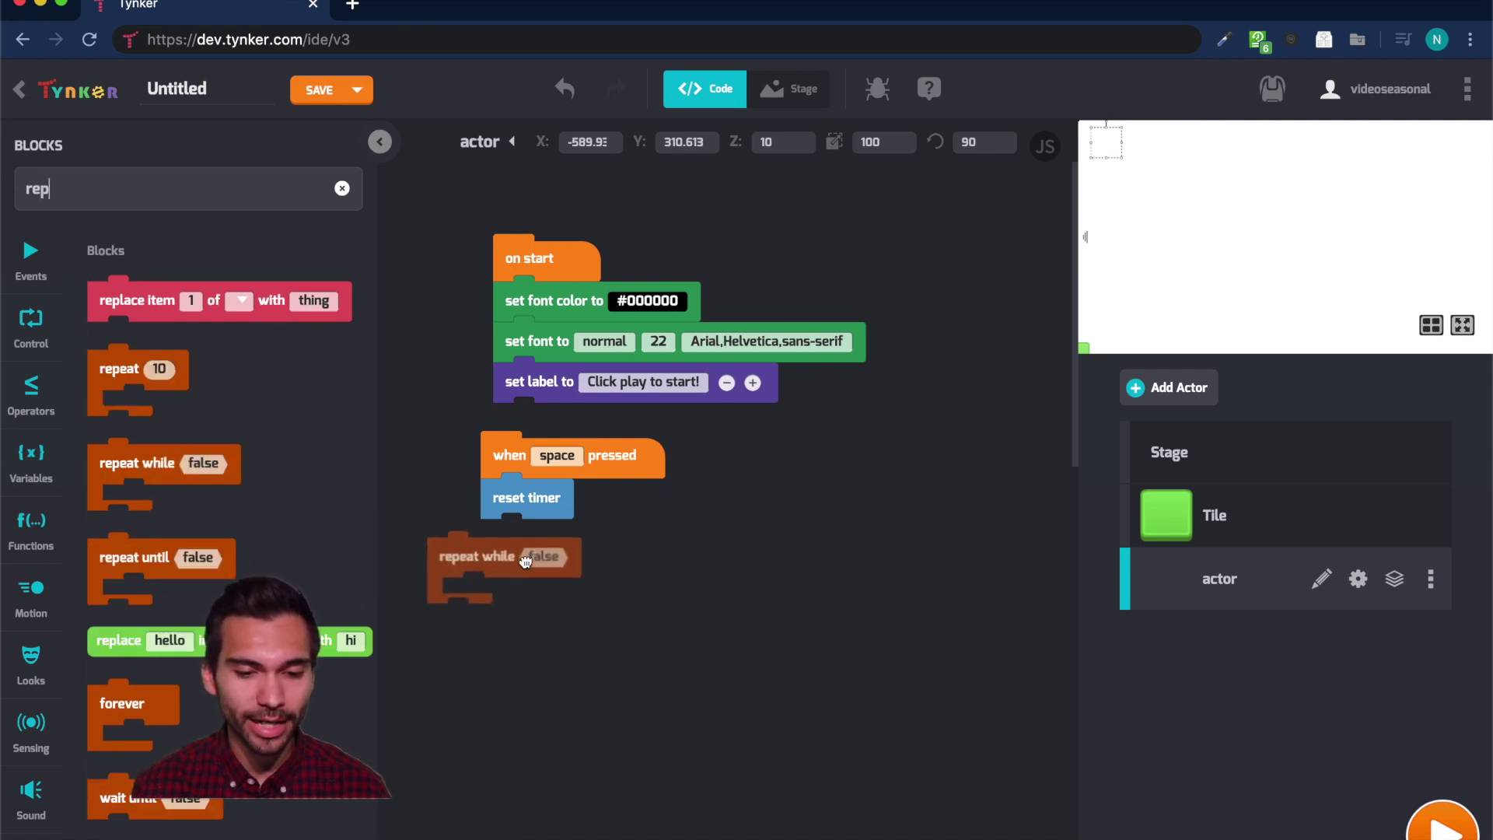
click(342, 189)
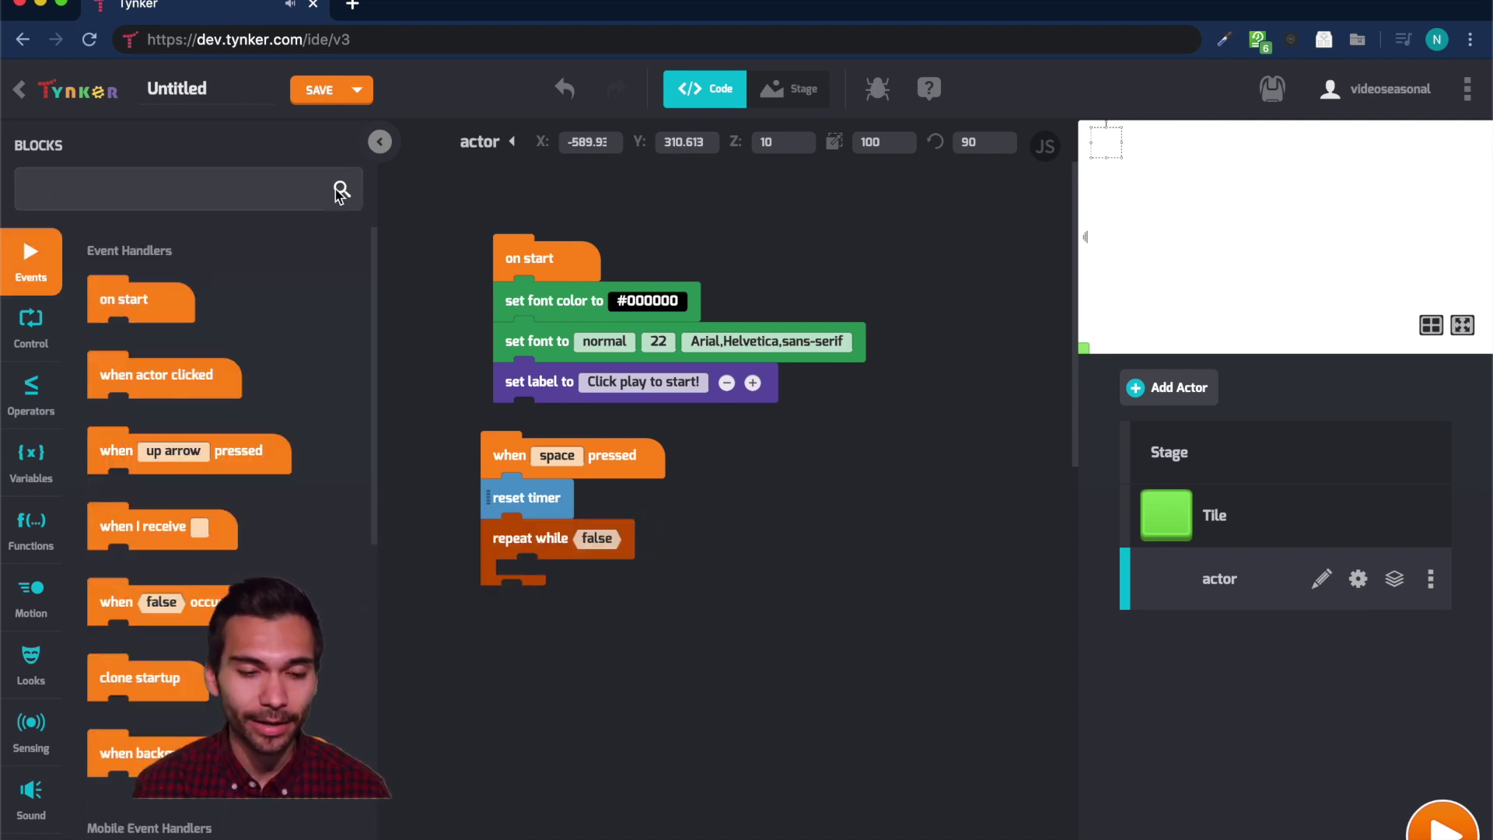
click(38, 467)
drag(108, 492, 475, 630)
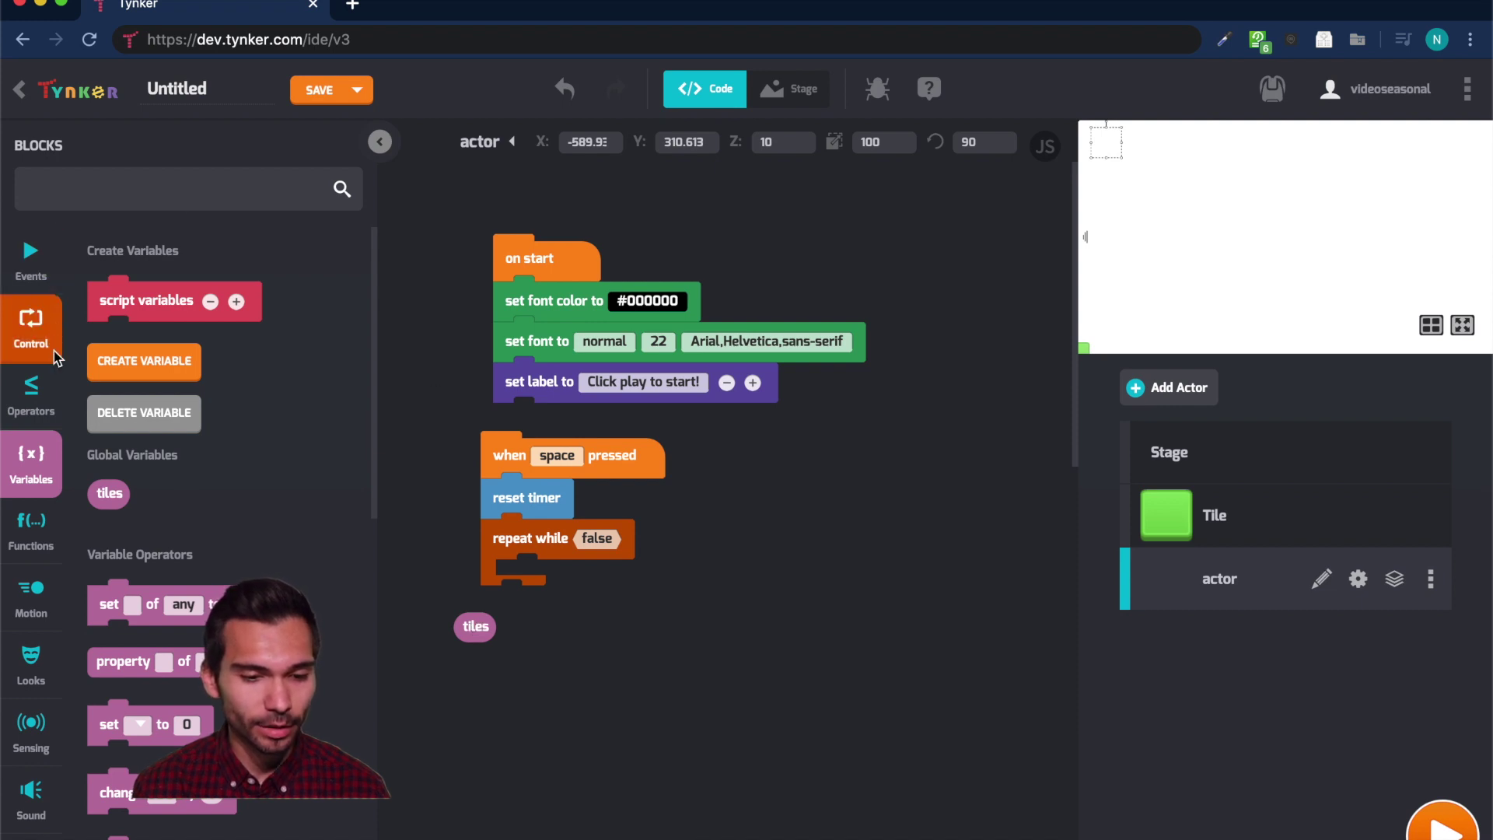
click(31, 397)
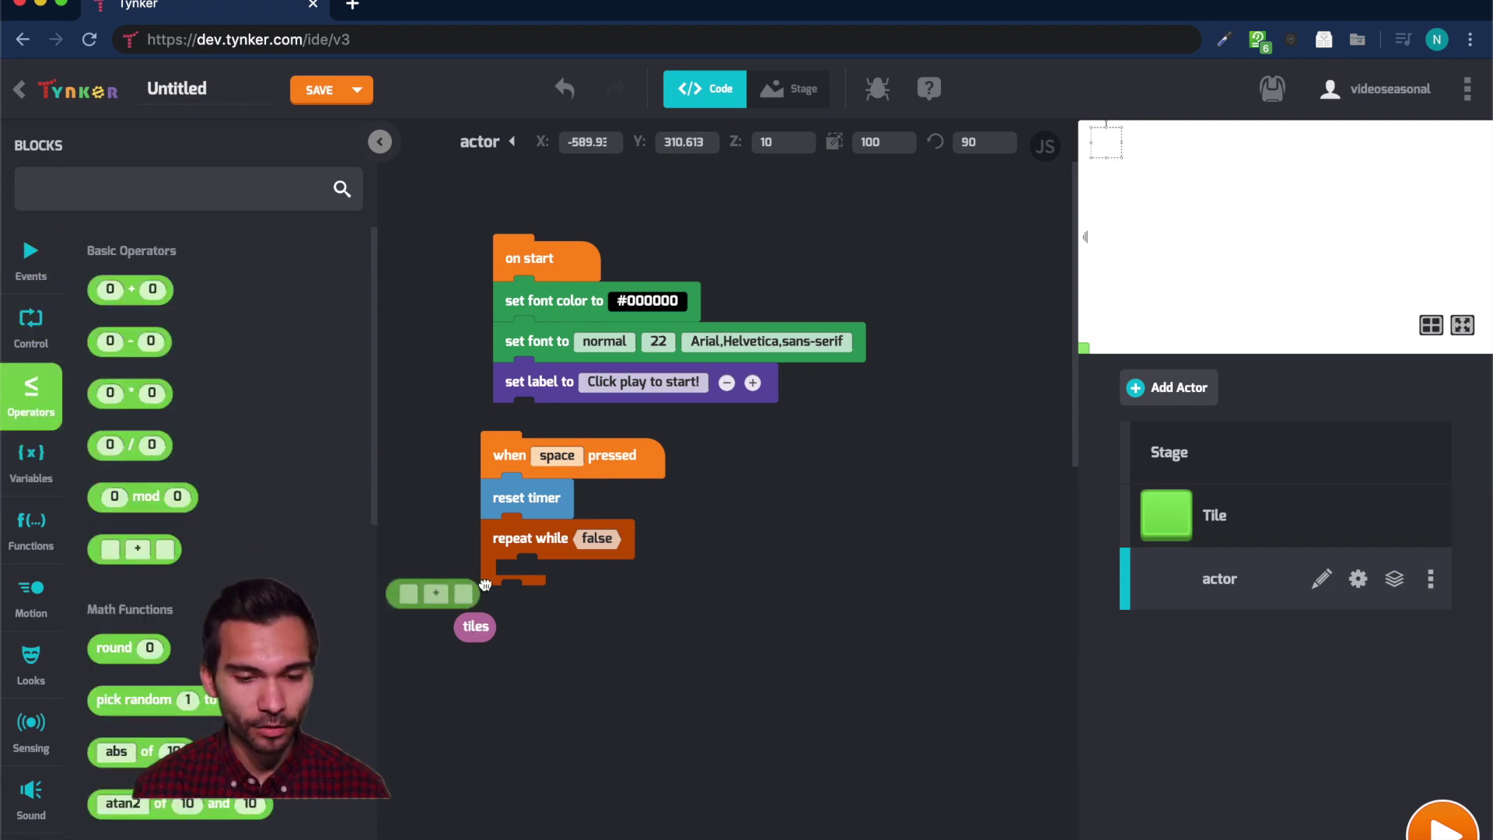
drag(136, 548, 624, 544)
click(624, 547)
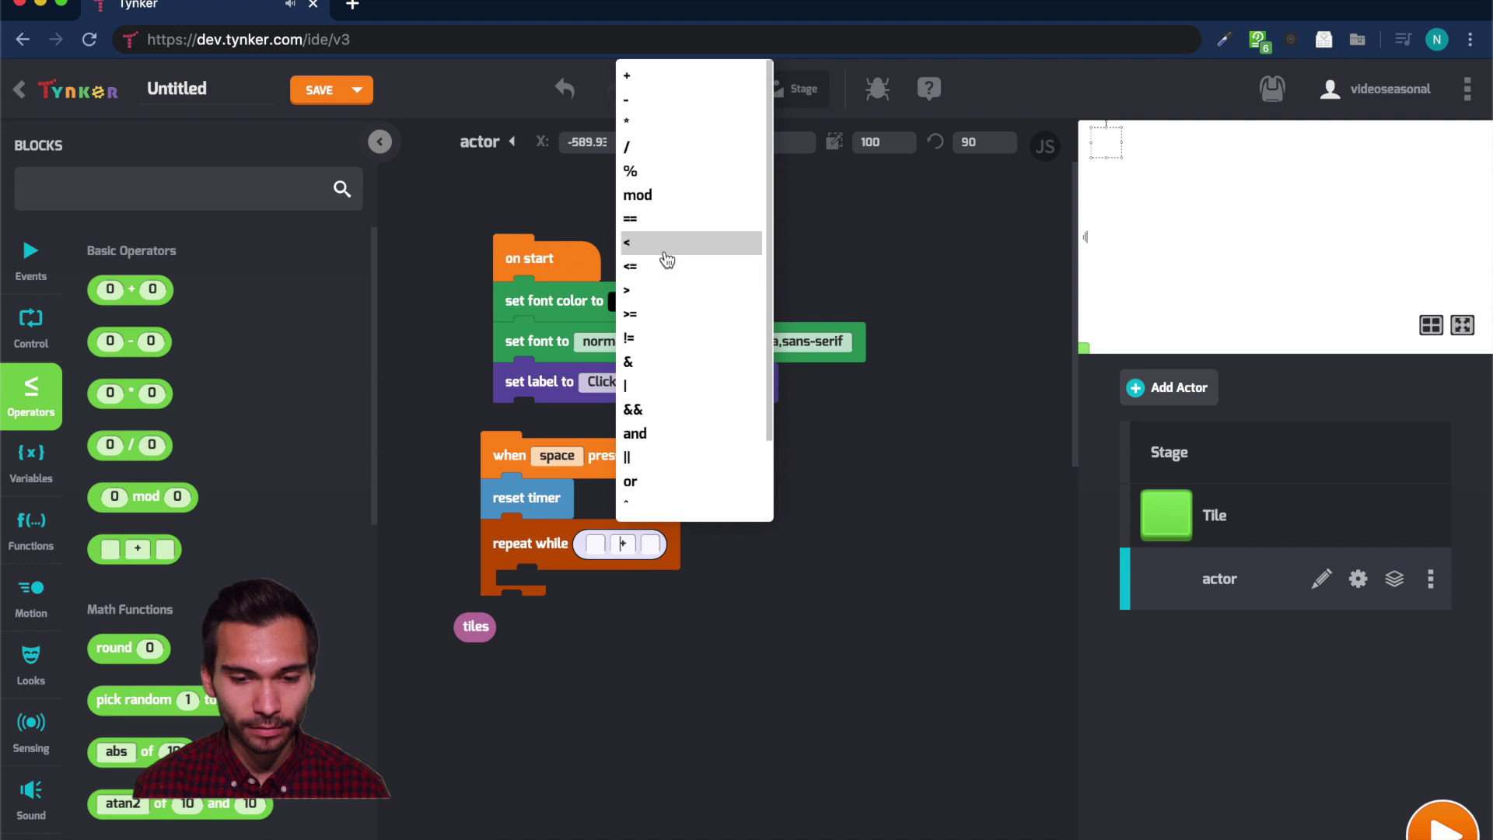
click(631, 317)
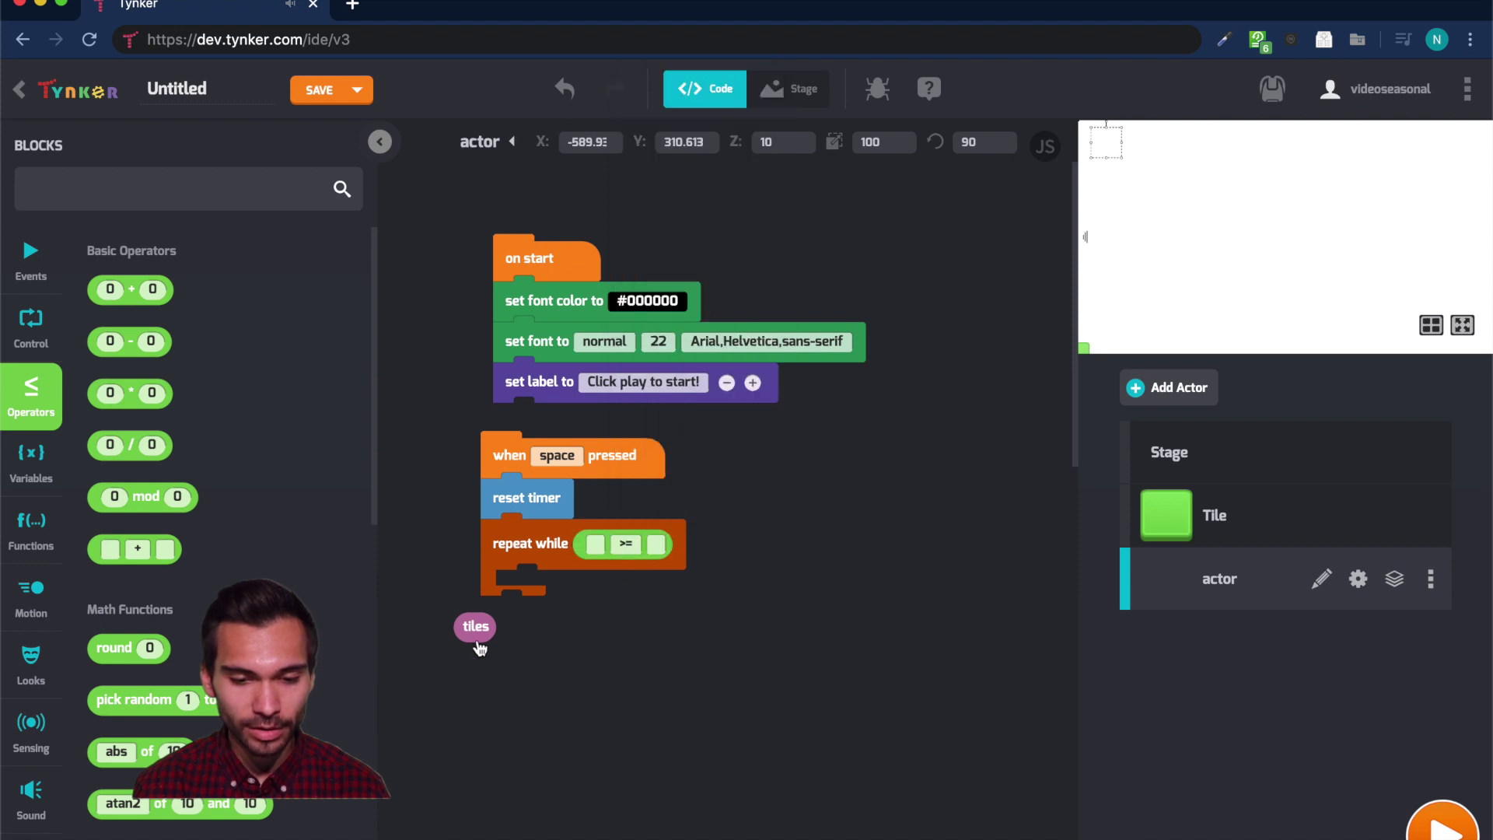
drag(474, 627, 607, 546)
click(682, 550)
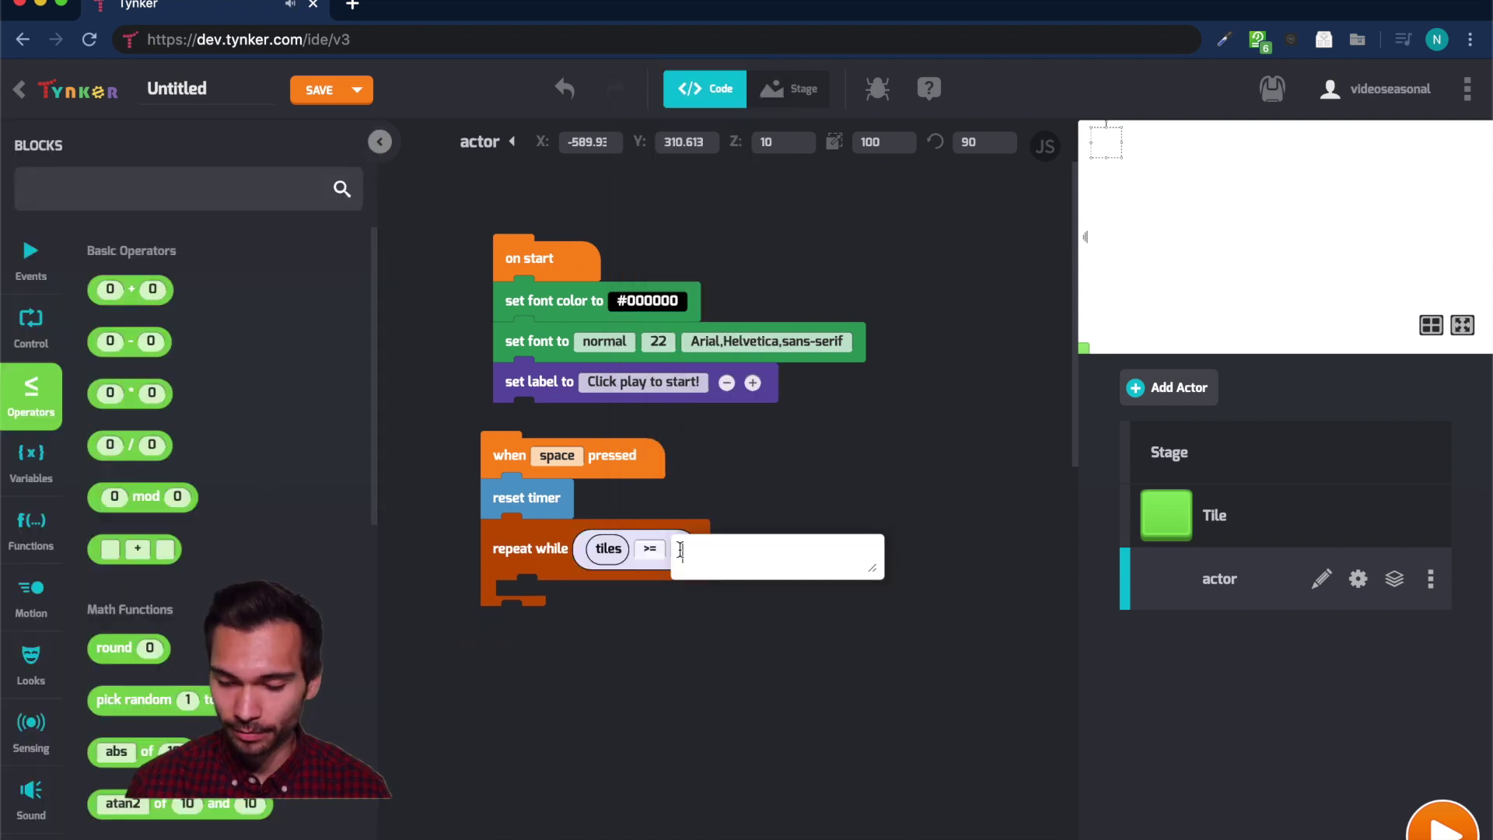
text(1)
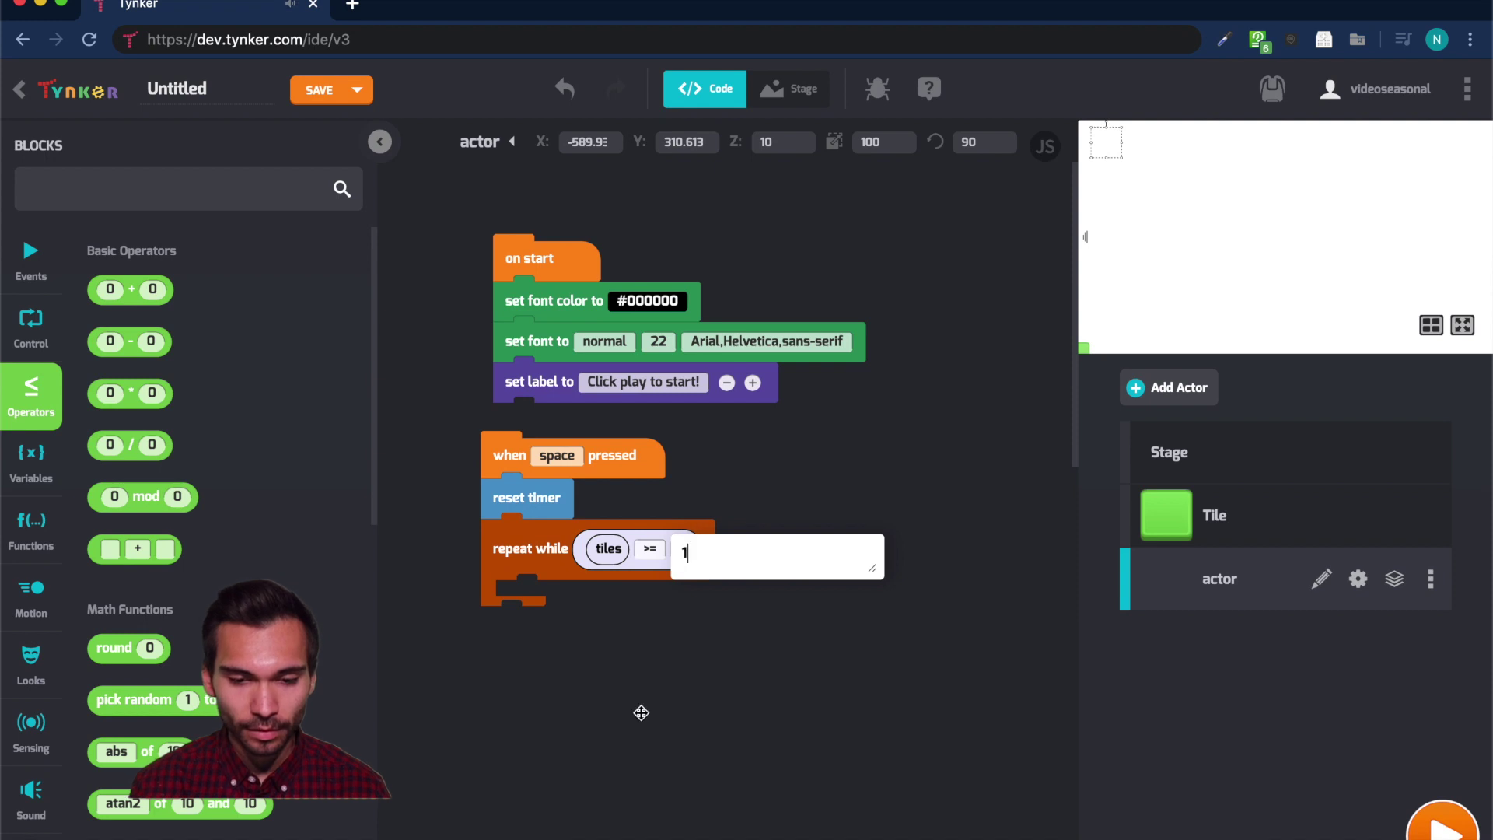
click(789, 445)
Put a duplicate set label in the loop showing tiles followed by 'left!'.
key(ctrl+c)
key(ctrl+v)
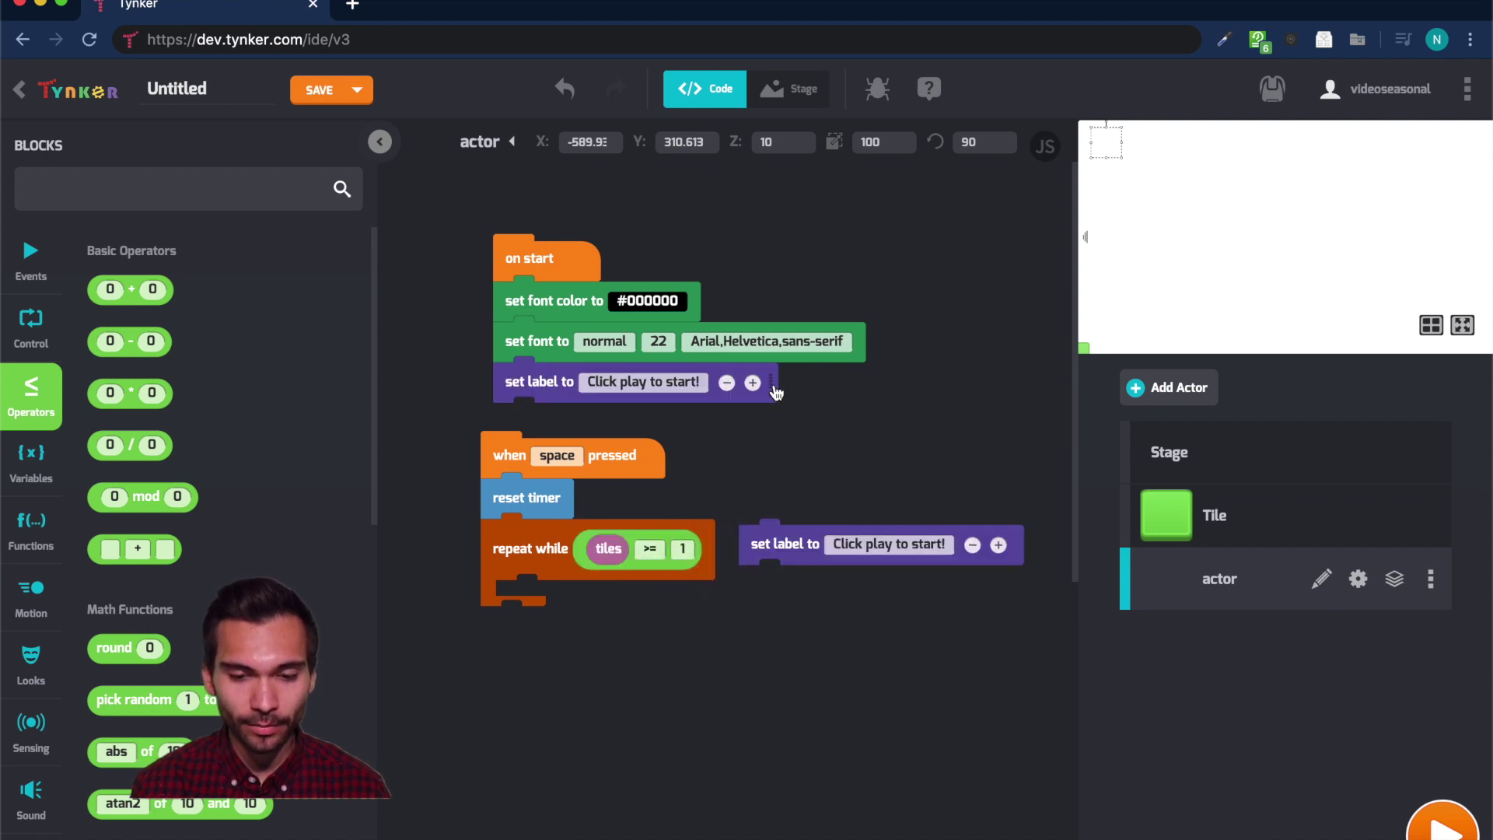
mouse_move(784, 558)
mouse_down()
mouse_move(560, 623)
mouse_move(548, 600)
mouse_up()
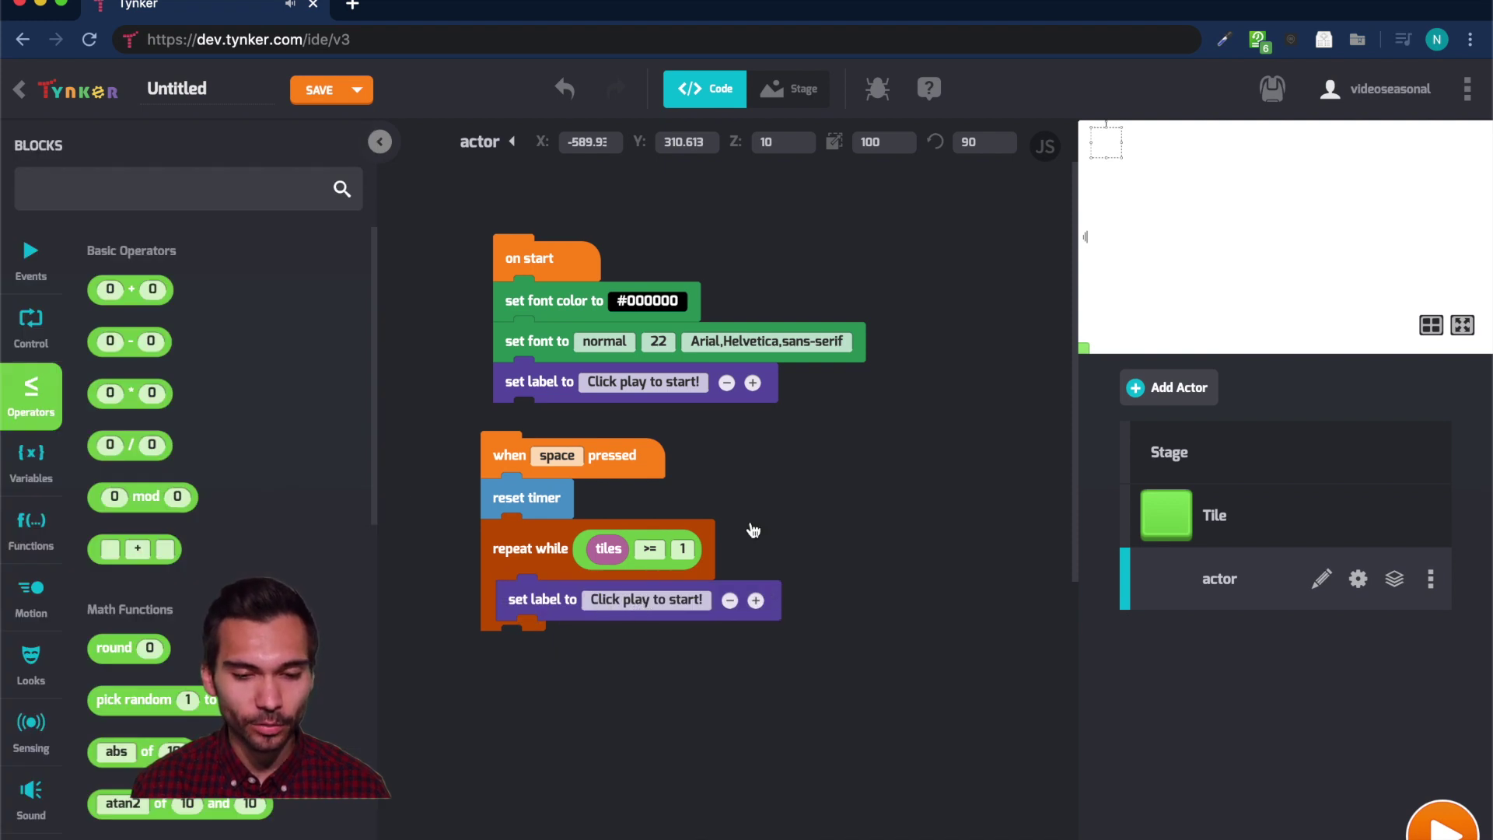
mouse_move(608, 548)
mouse_down()
mouse_move(421, 646)
mouse_move(607, 601)
mouse_up()
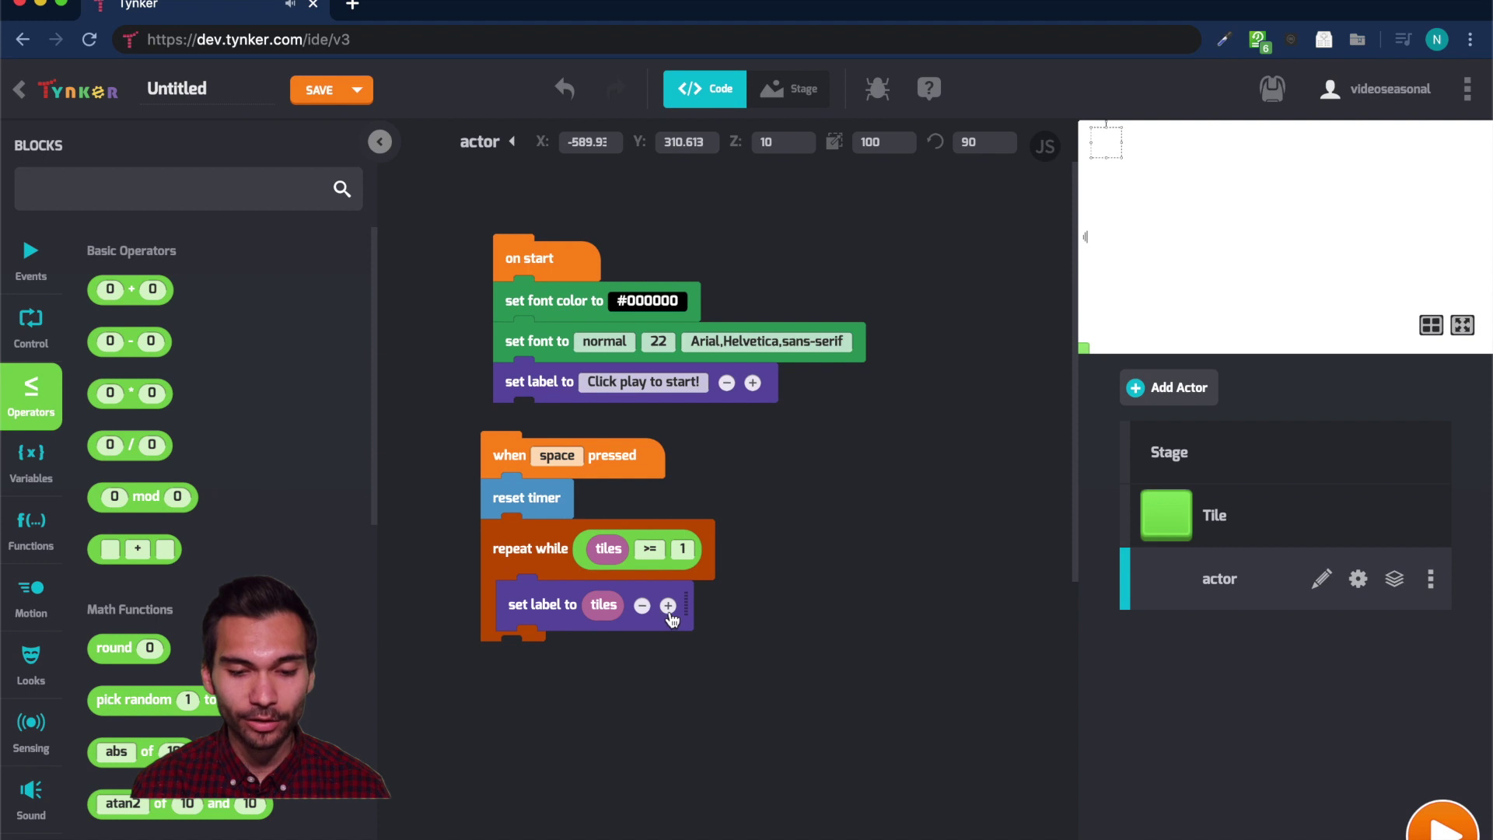
click(668, 606)
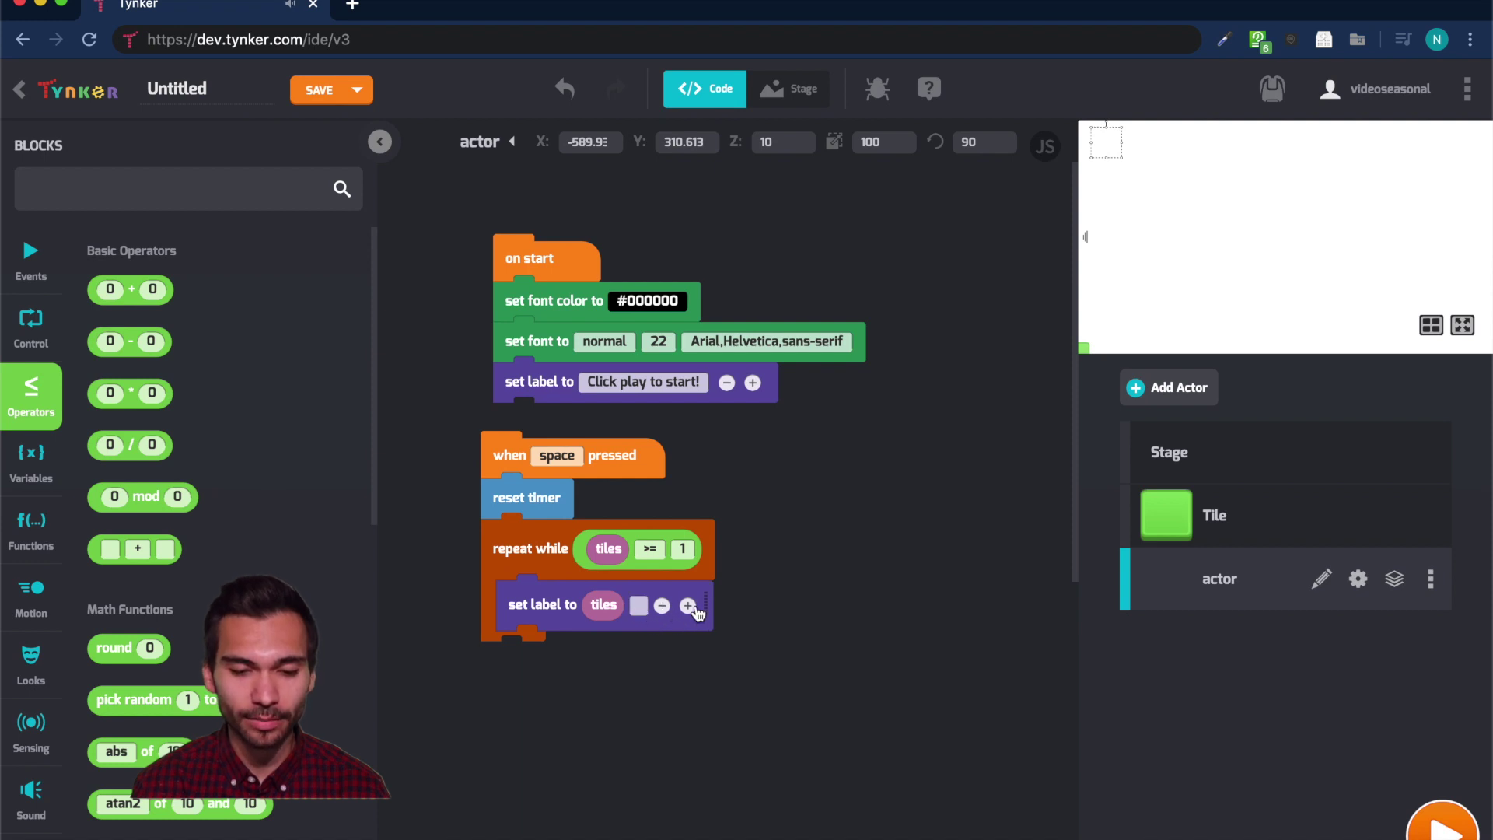
click(638, 606)
text(left!0)
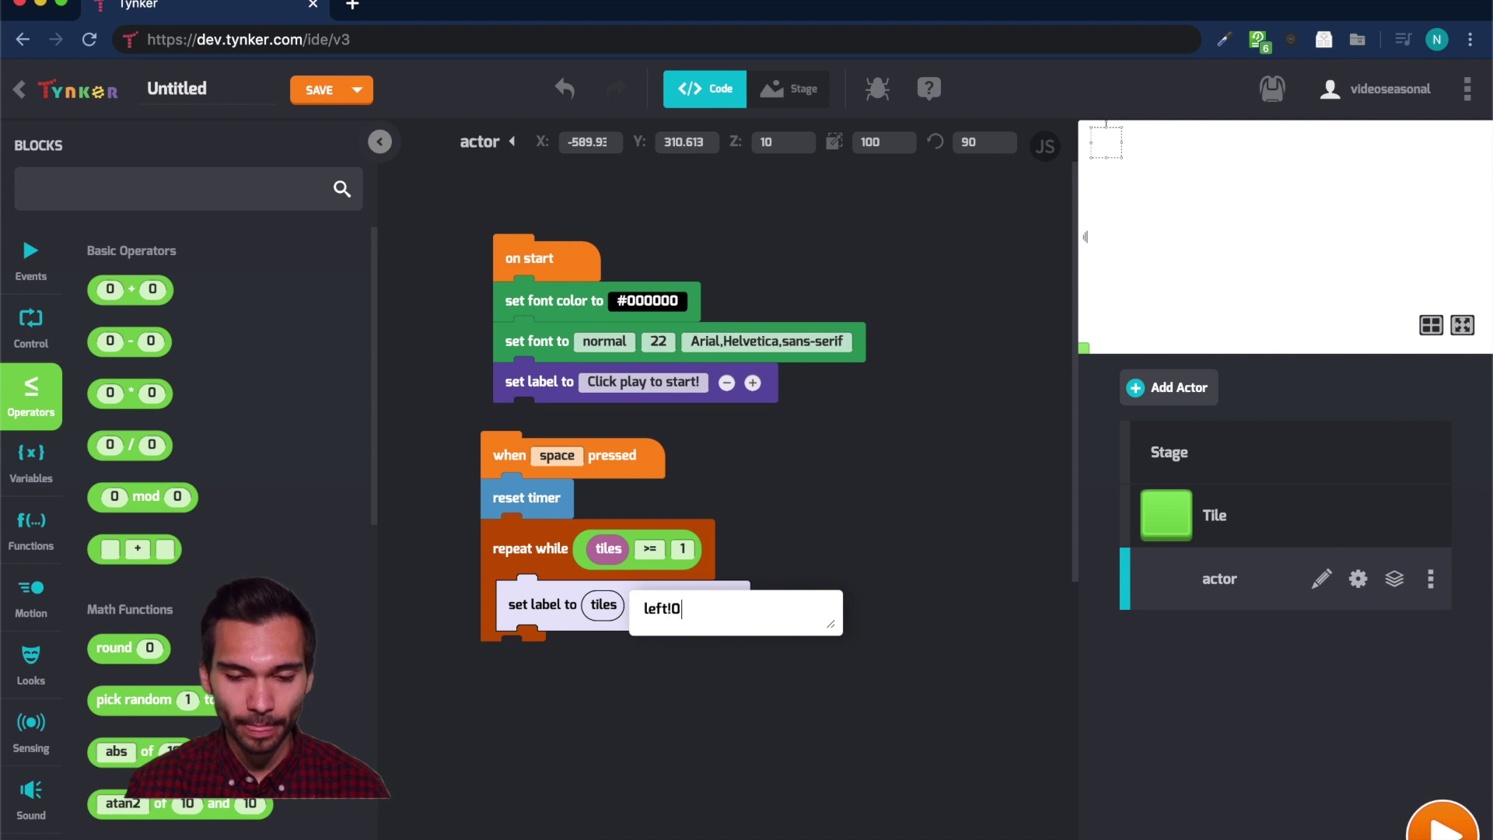
key(BackSpace)
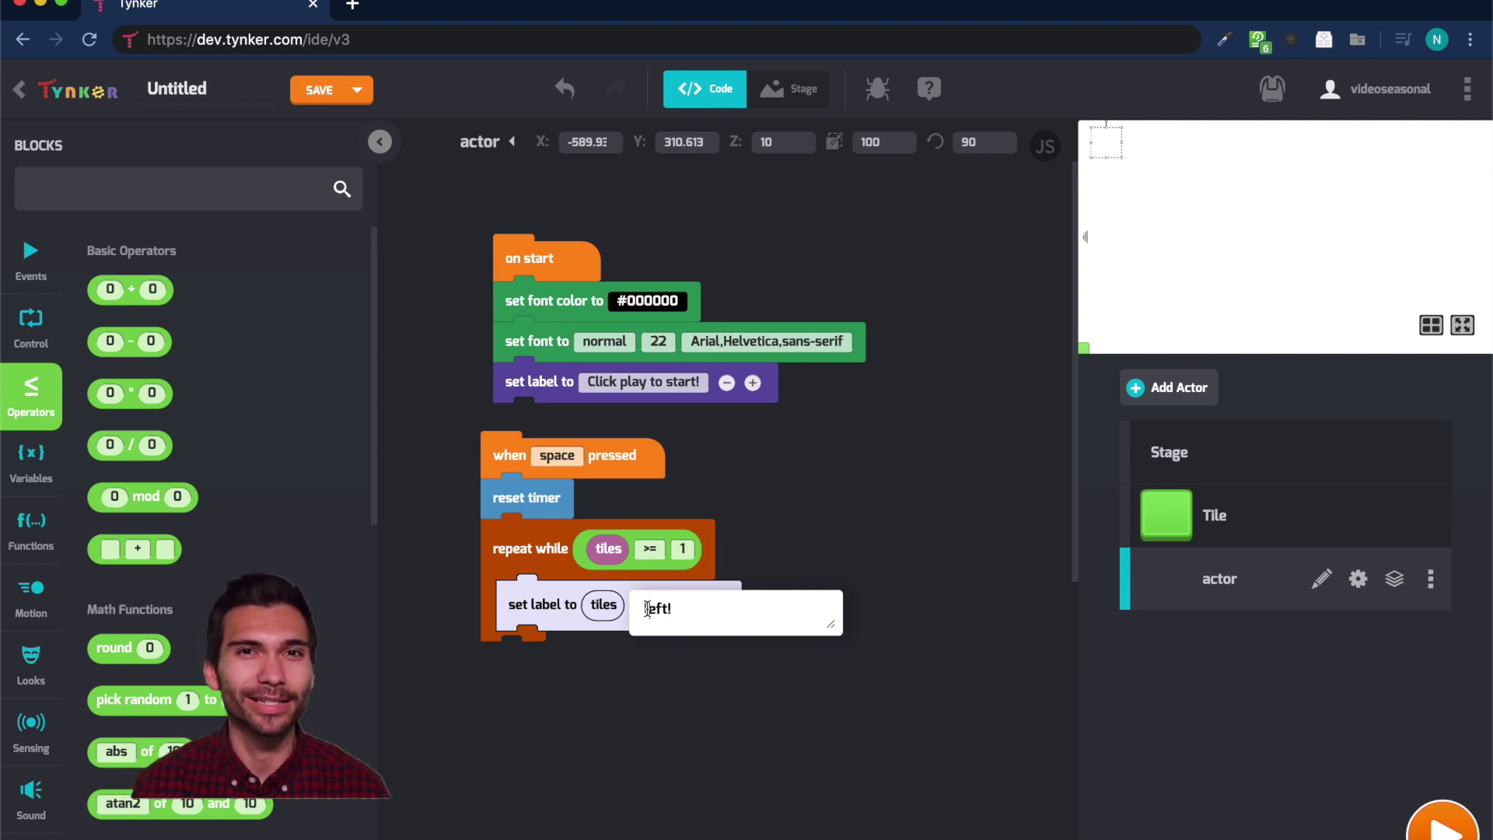
click(648, 764)
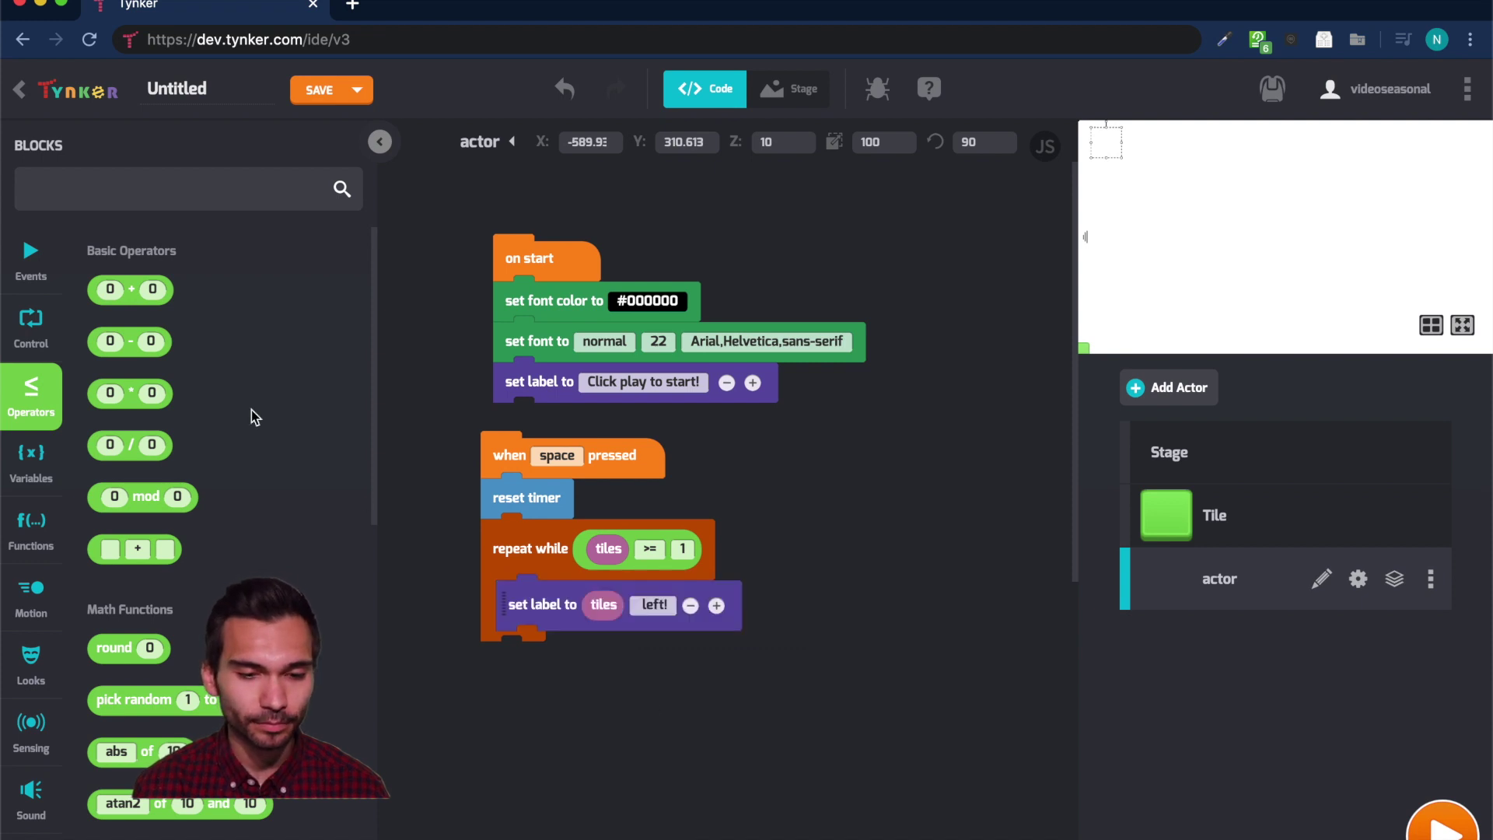
click(116, 189)
text(say)
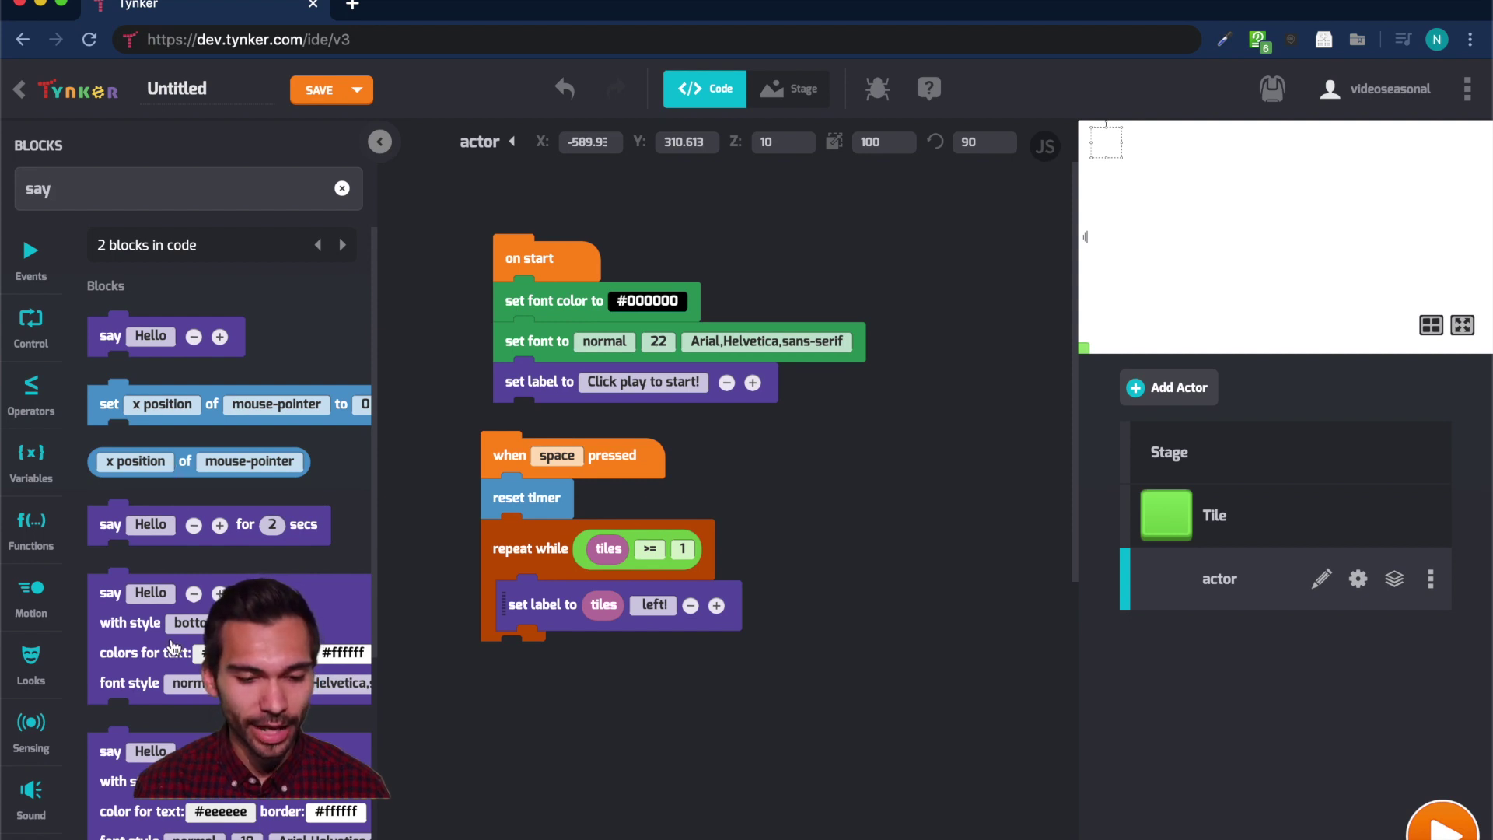
Attach a styled say block reading 'YOU WIN! in' with two extra slots.
drag(148, 652, 539, 736)
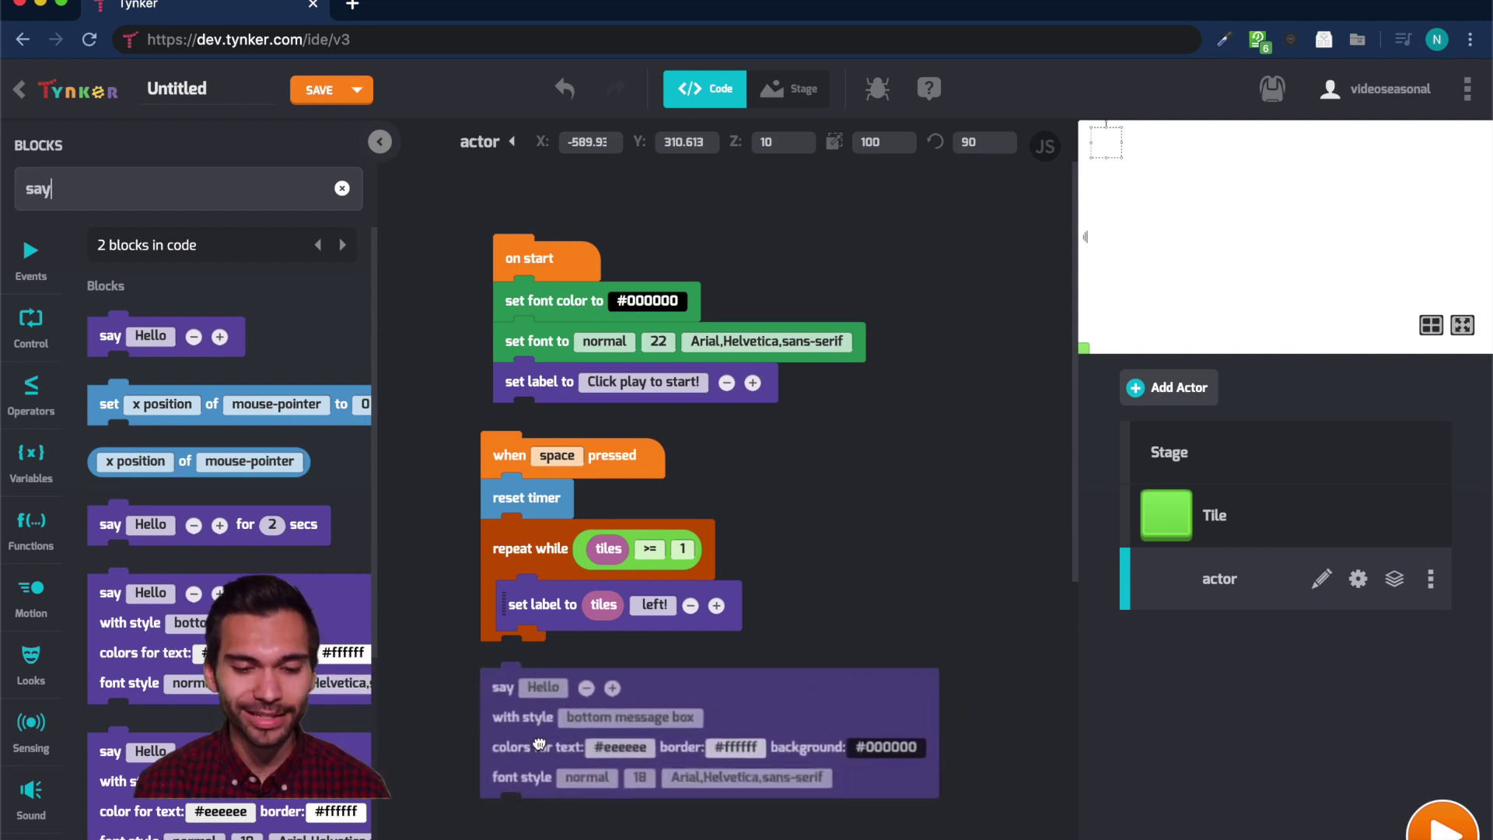
scroll(861, 572, down, 2)
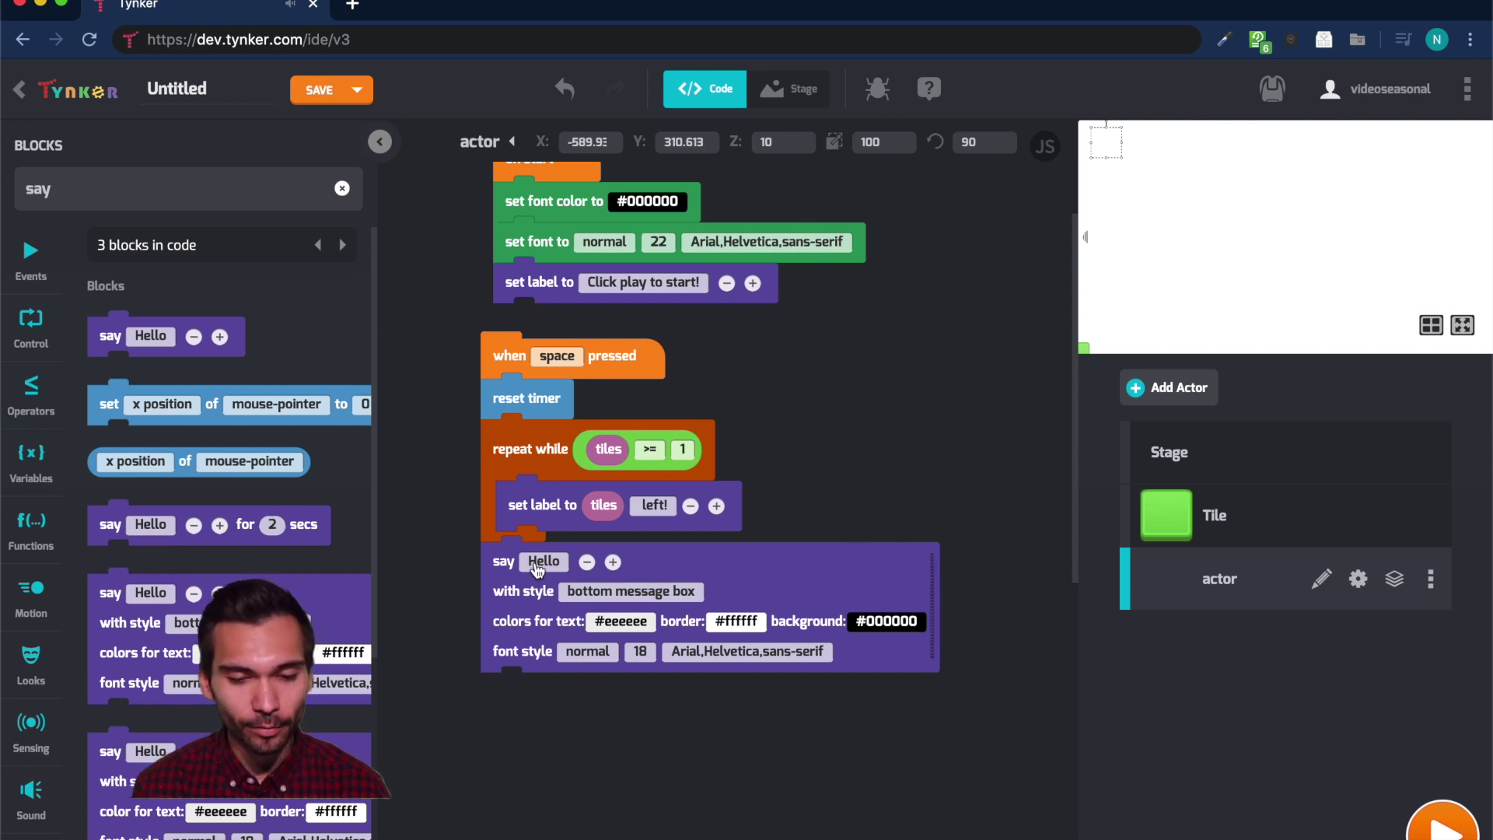
click(544, 561)
text(YOU WIN! In)
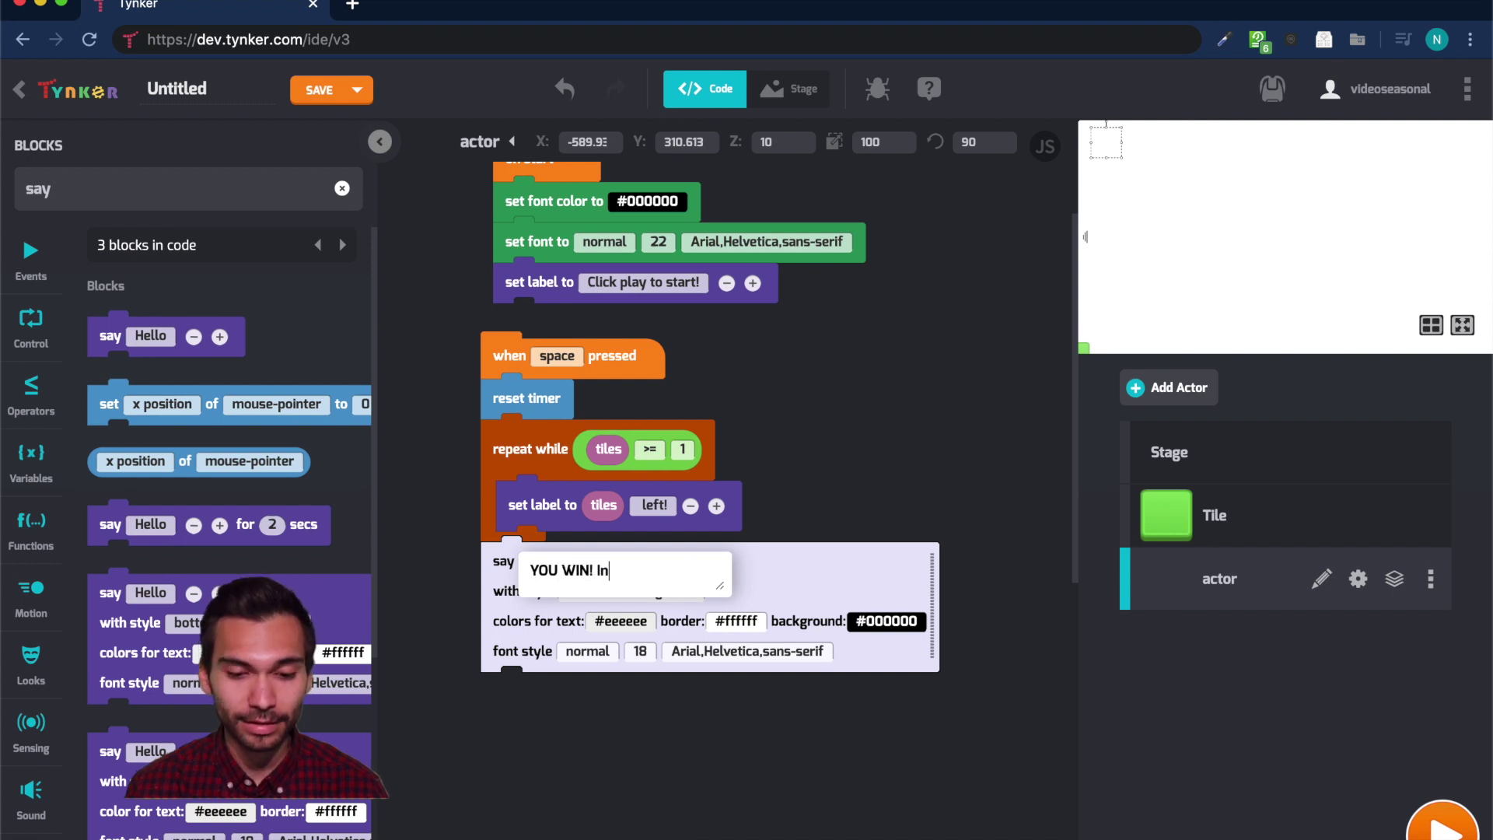
click(566, 635)
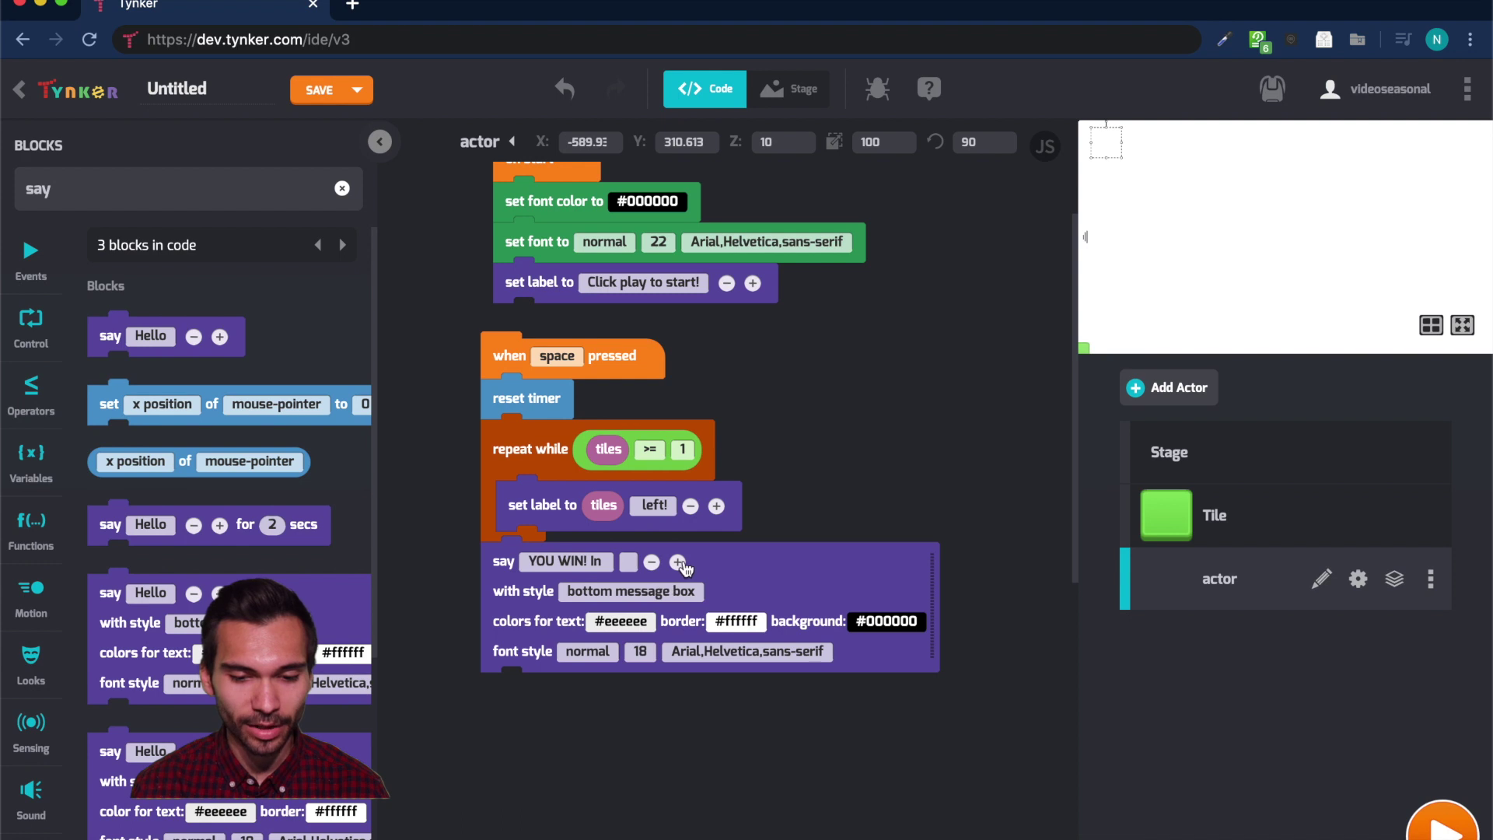
click(680, 563)
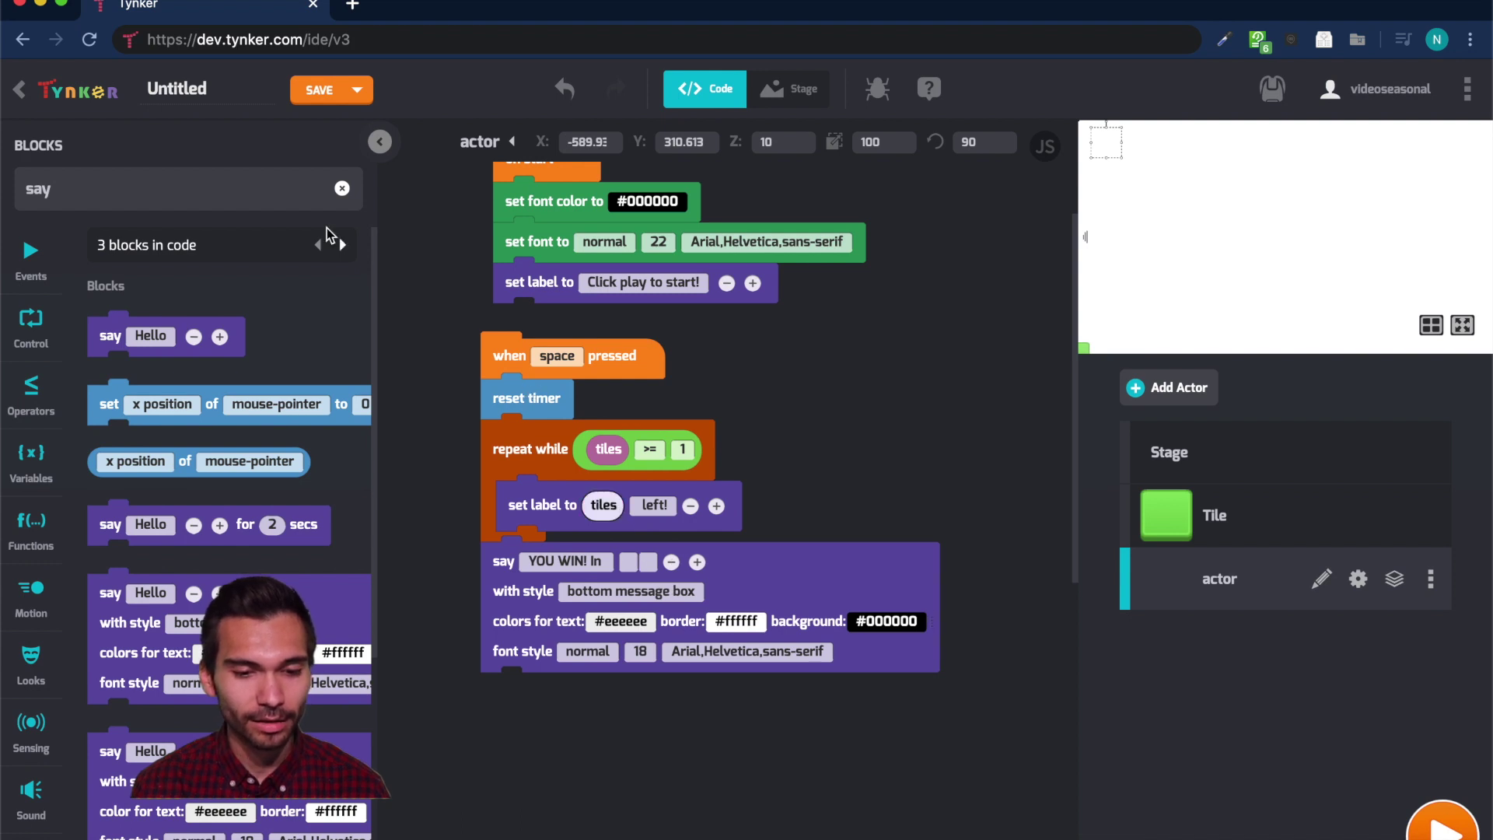
Fill the slots with the timer and 'seconds.', styled as center message box.
click(342, 188)
text(timer)
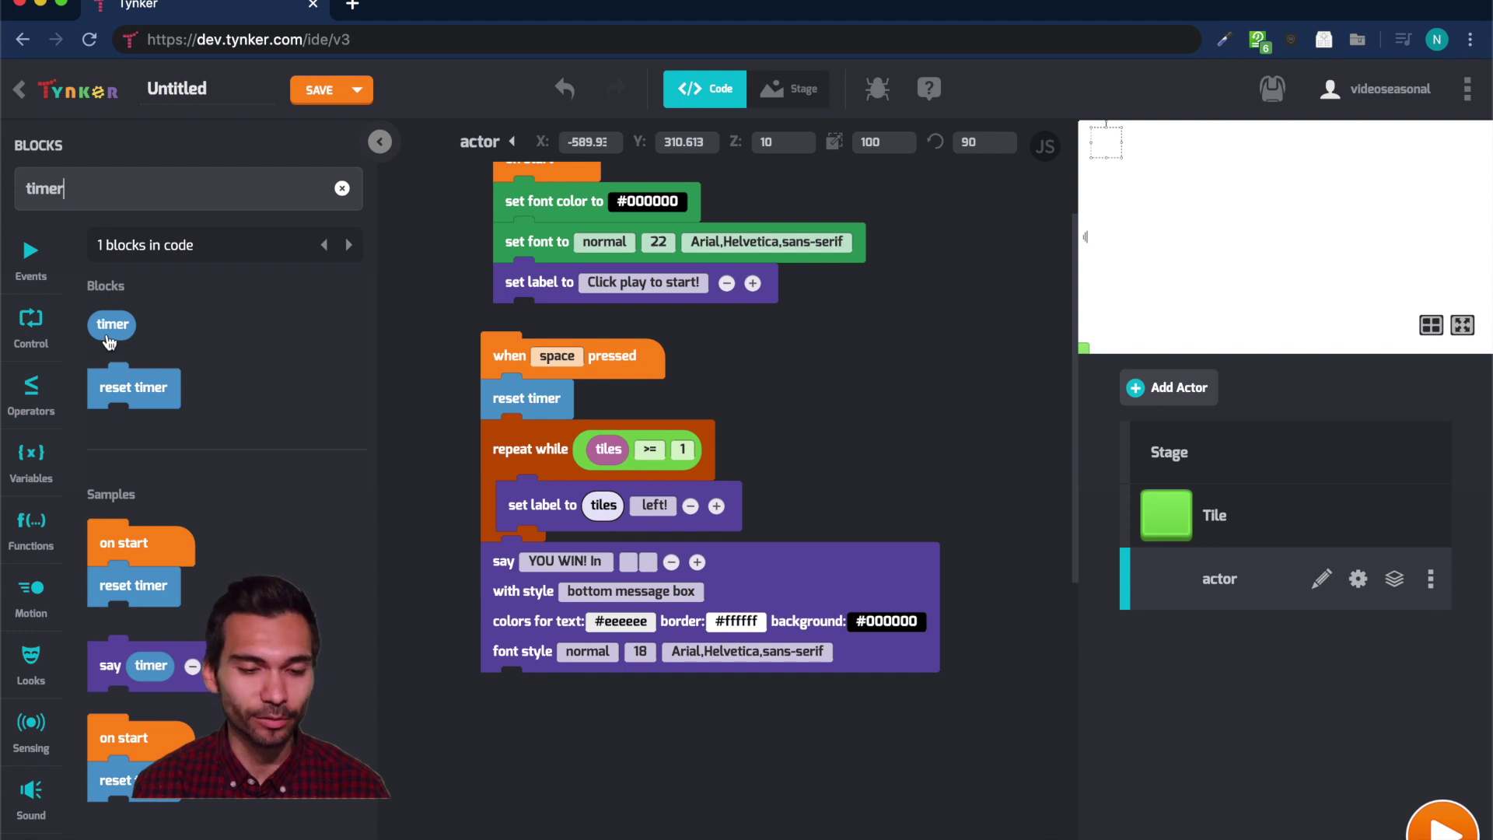
drag(108, 329, 641, 573)
click(680, 567)
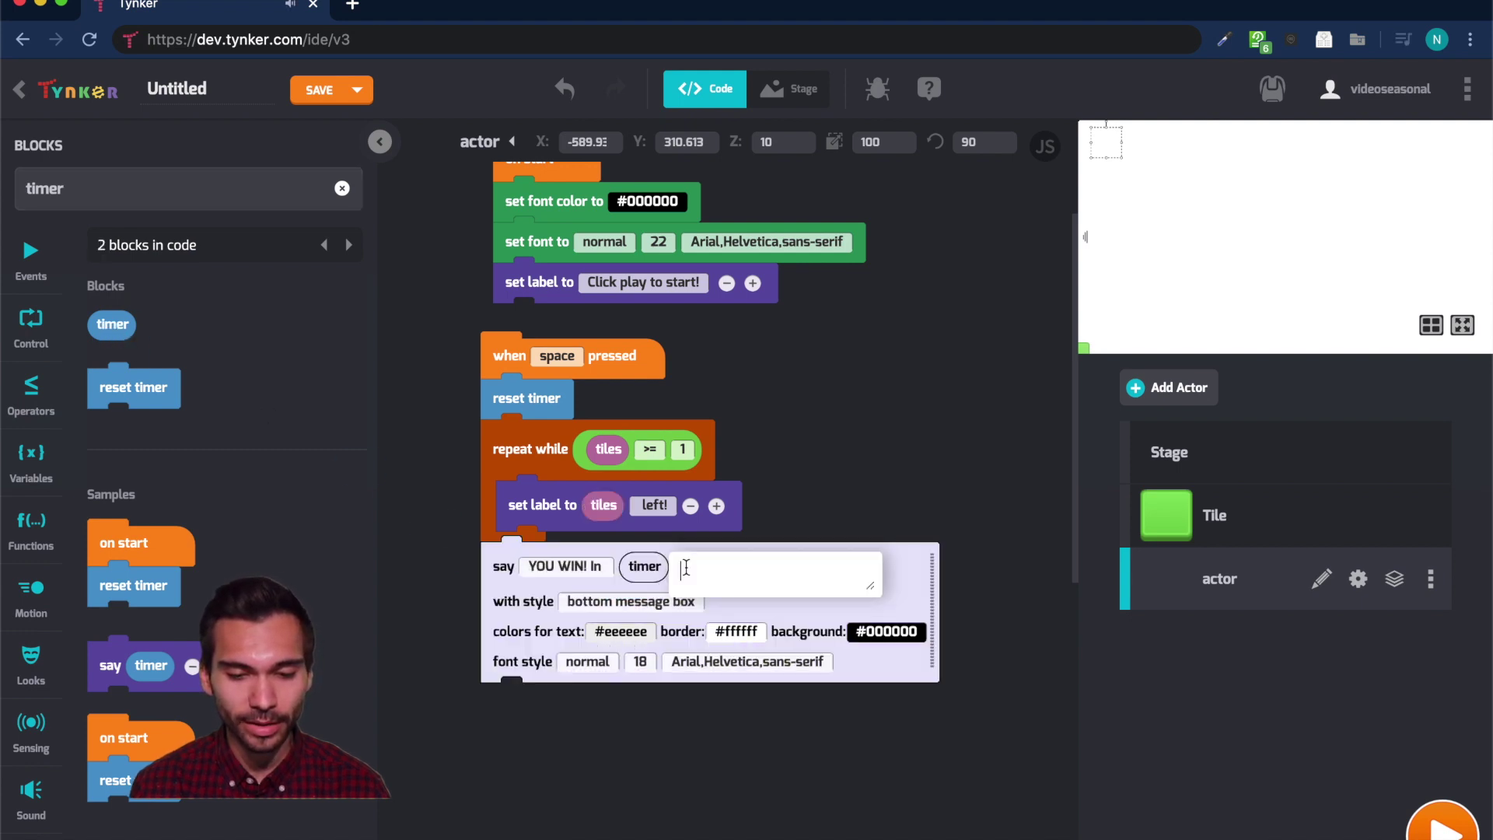
text(seconds.)
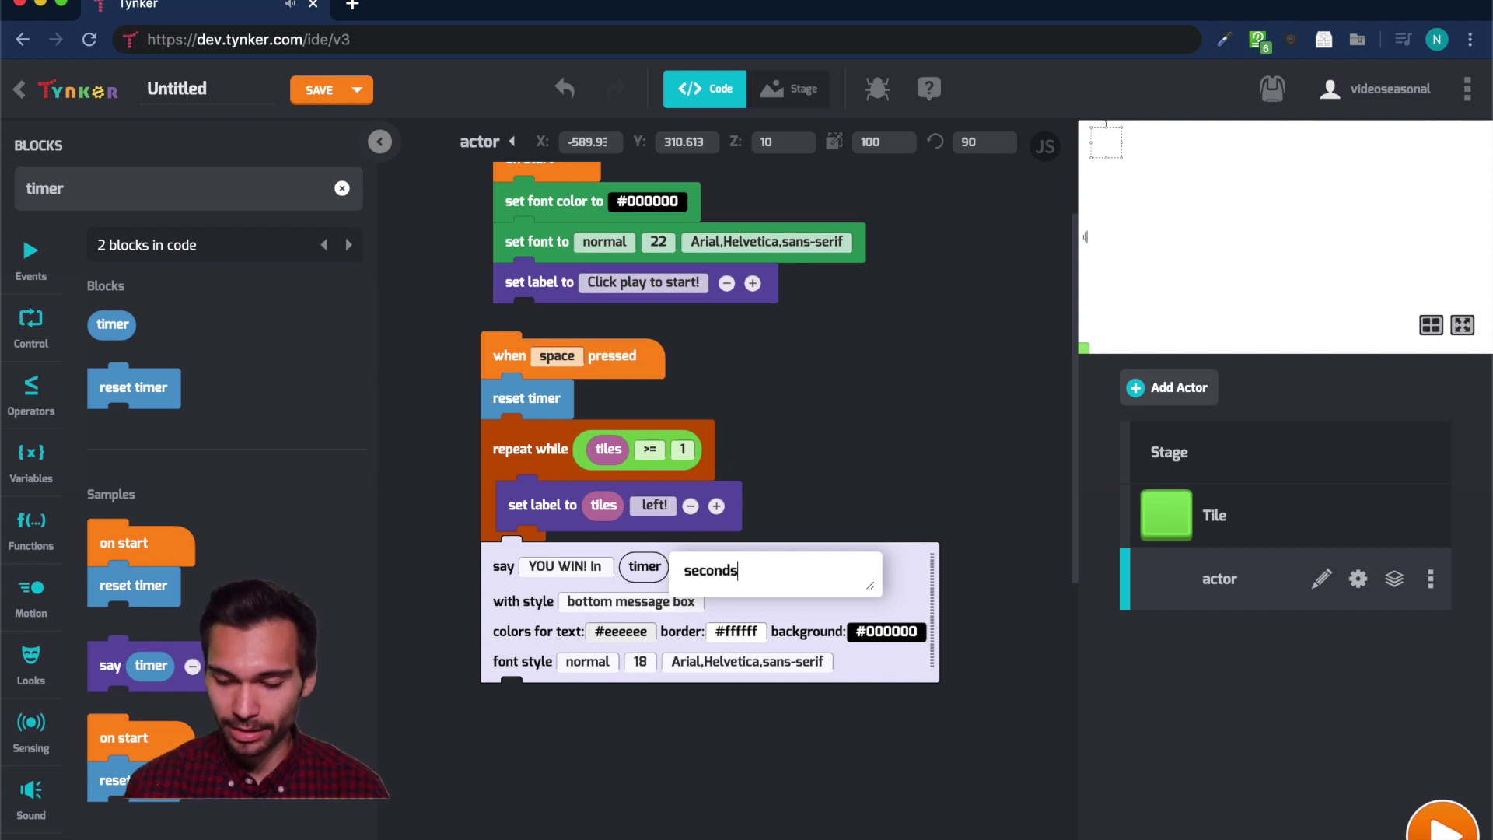
click(825, 454)
click(629, 601)
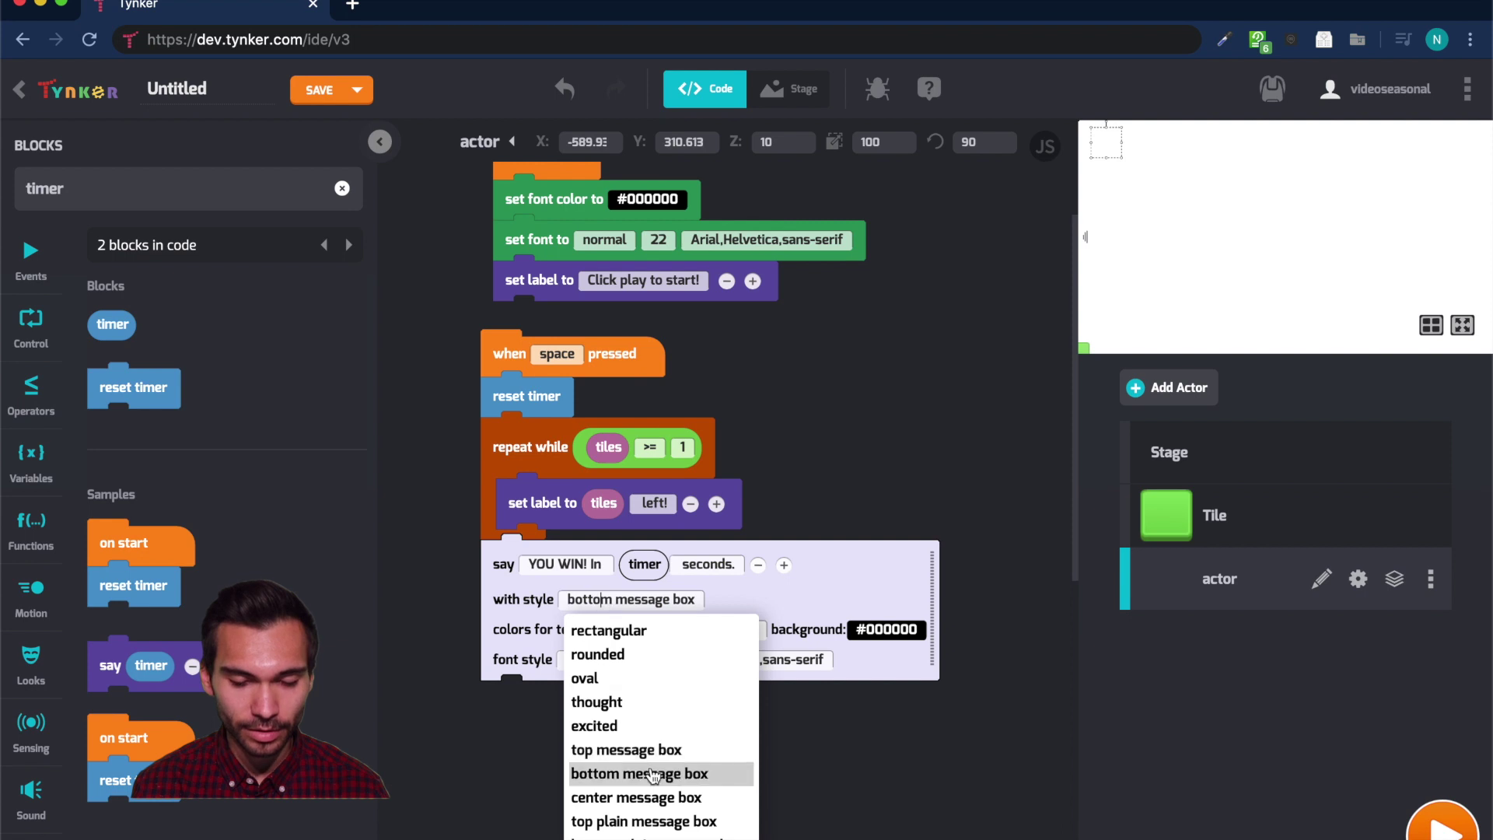
click(636, 797)
scroll(840, 502, up, 2)
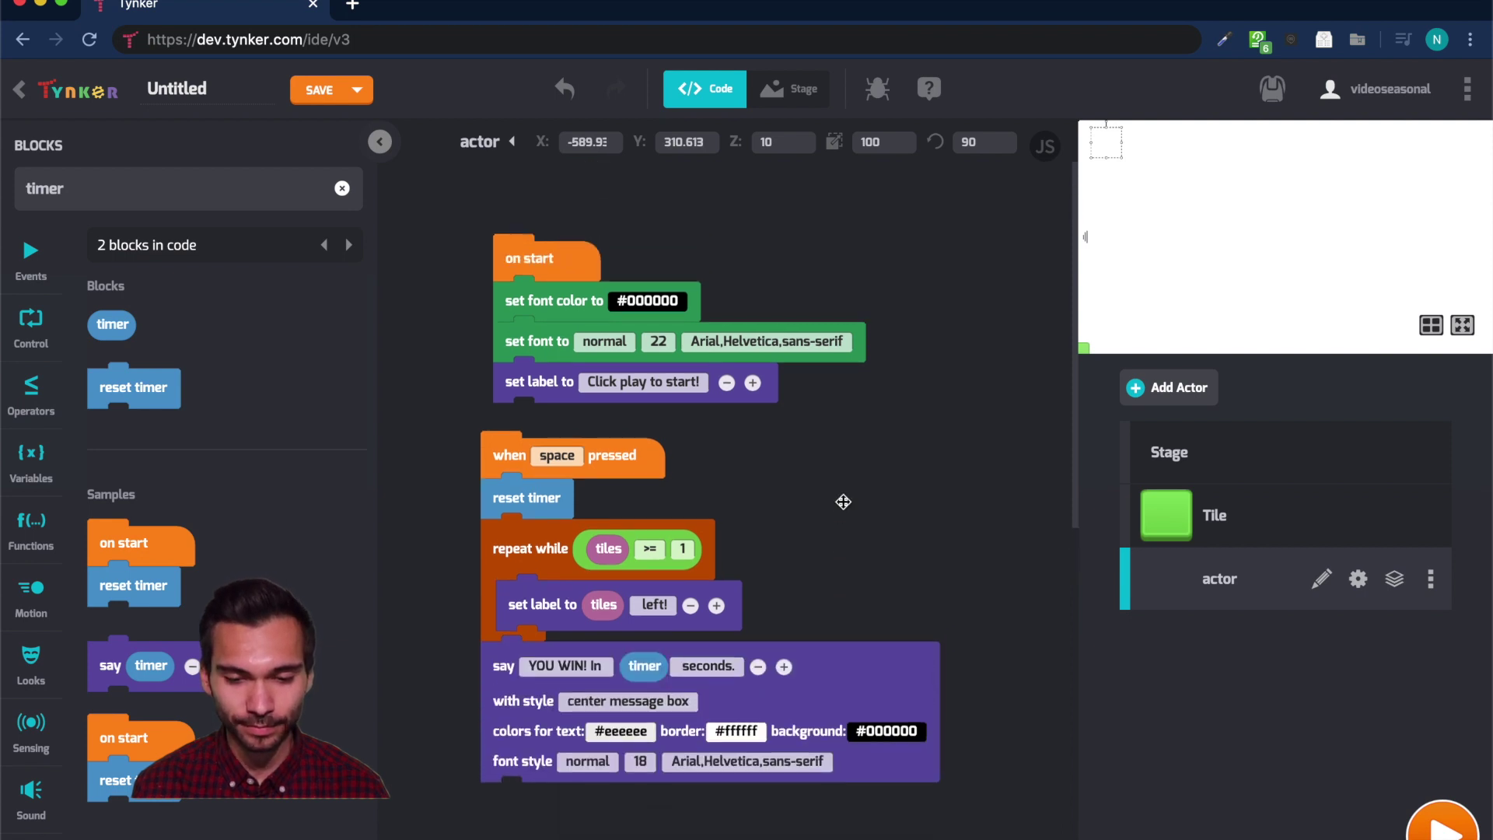
right_click(842, 504)
click(893, 482)
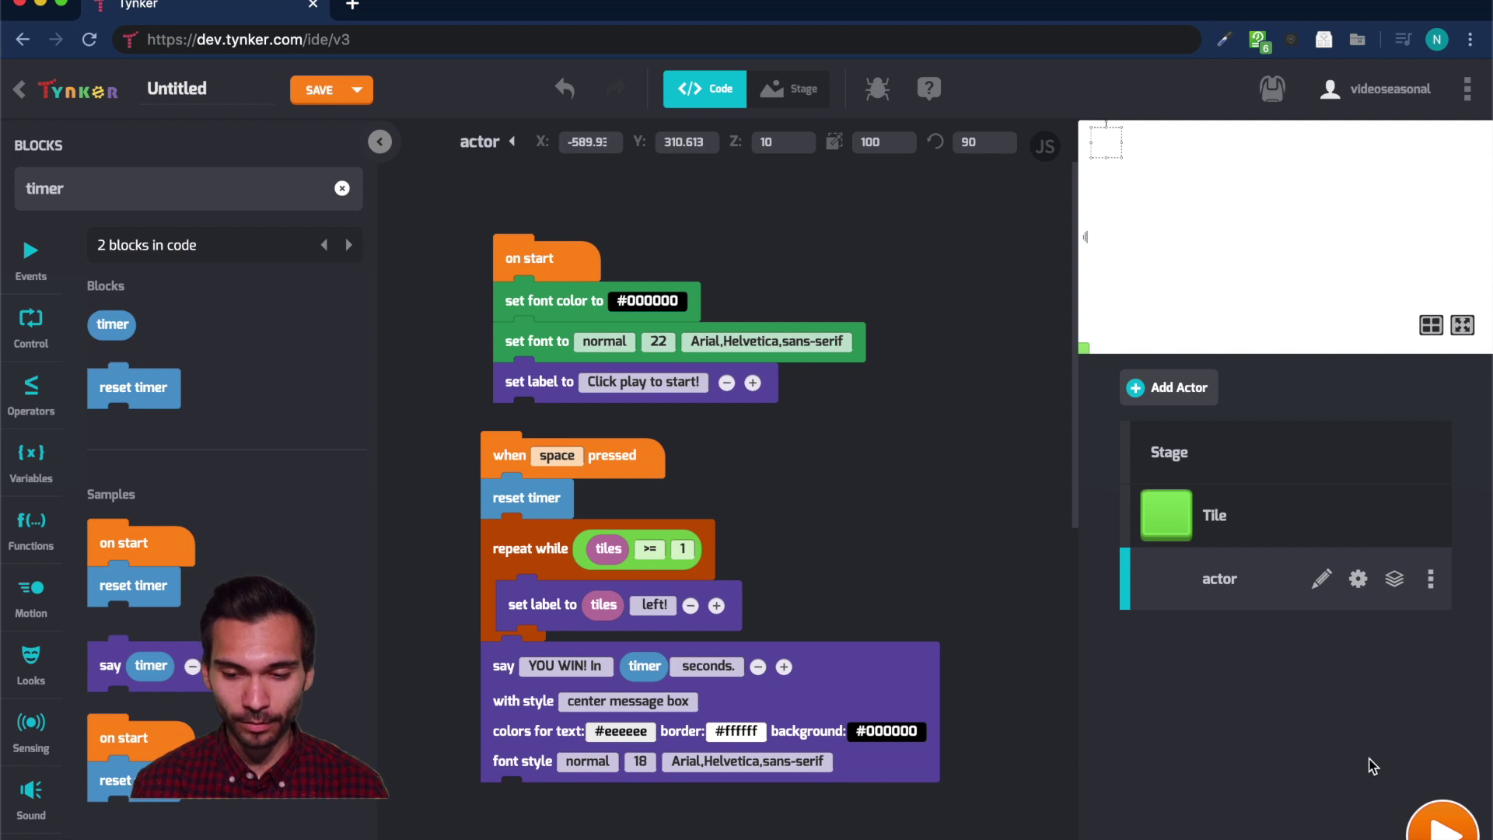
Test-run the game full screen, then leave full-screen view.
click(1442, 826)
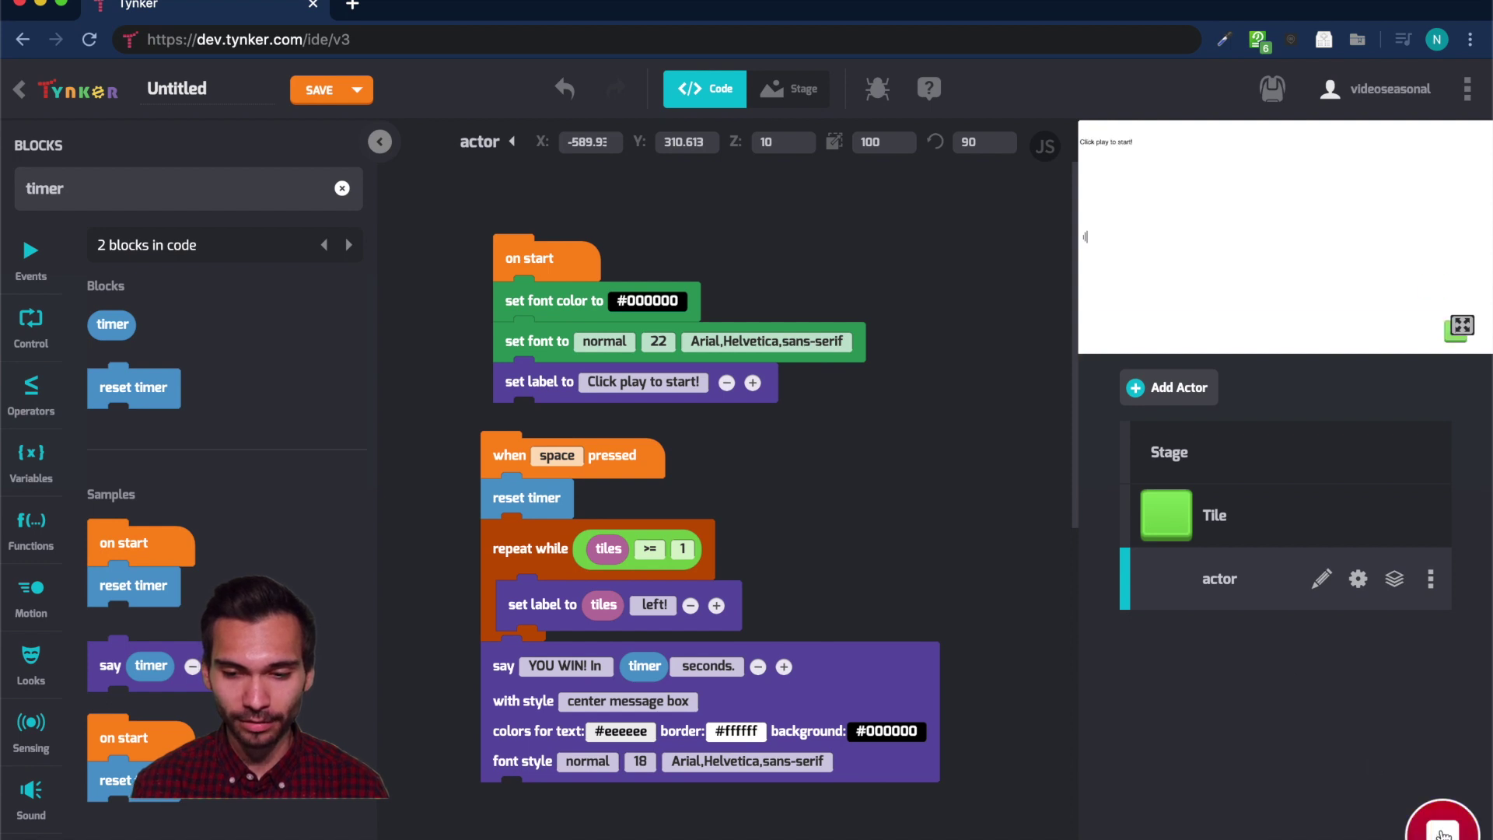
click(1462, 327)
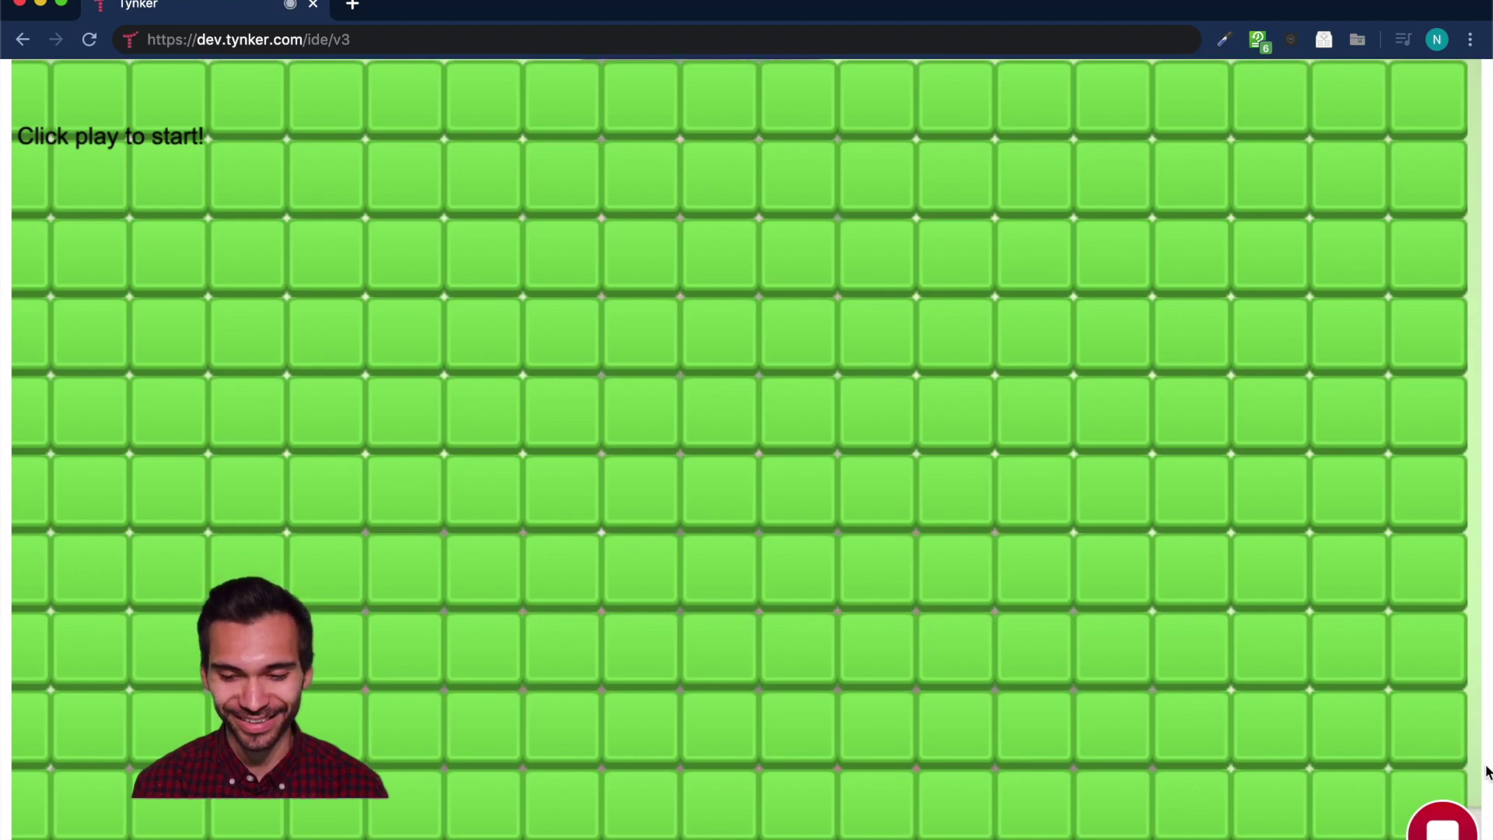
key(Escape)
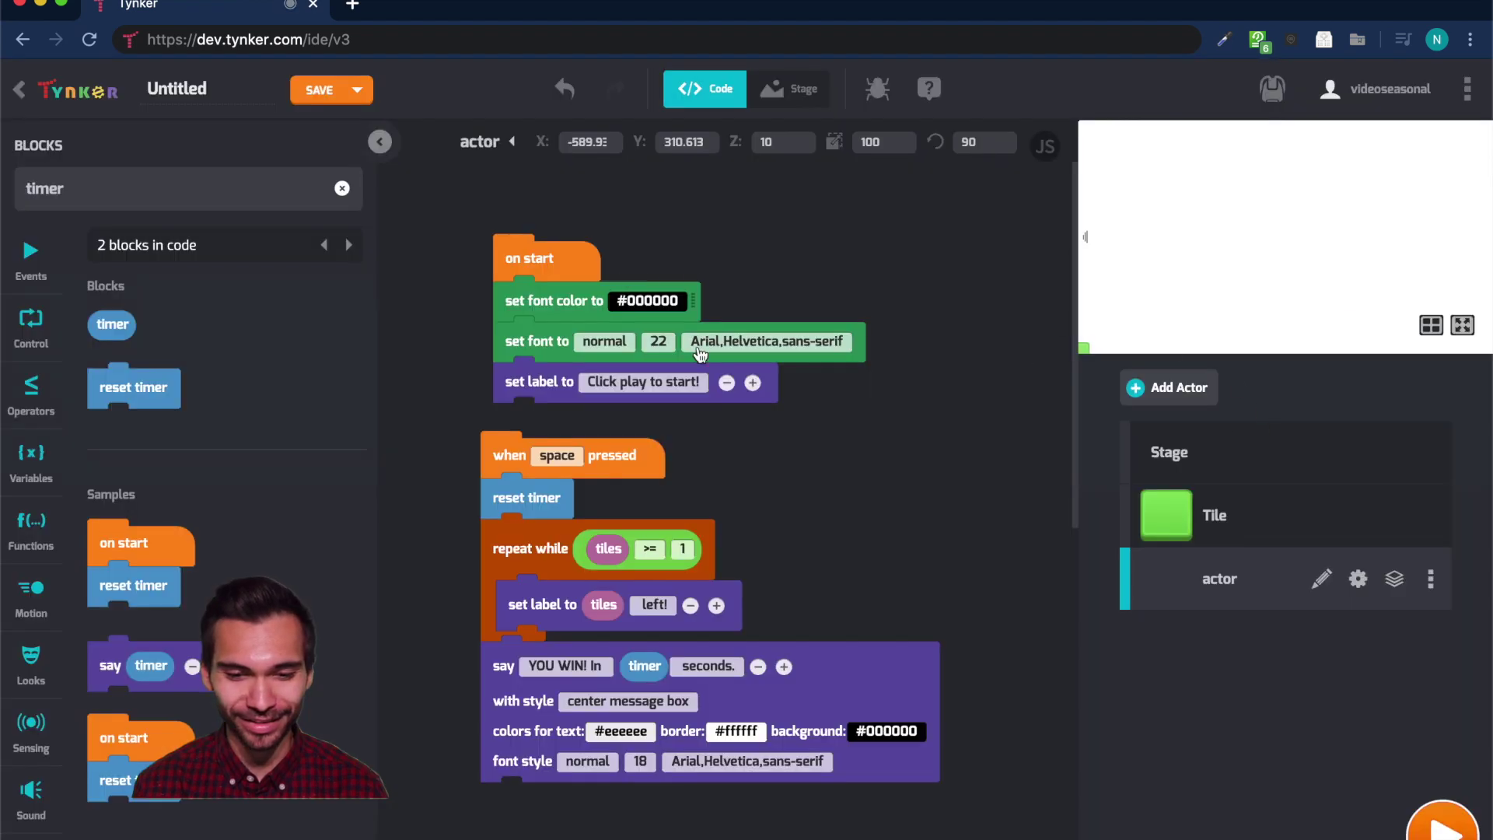
Change the start label text to 'Click space to start!'.
click(643, 381)
double_click(637, 390)
text(space)
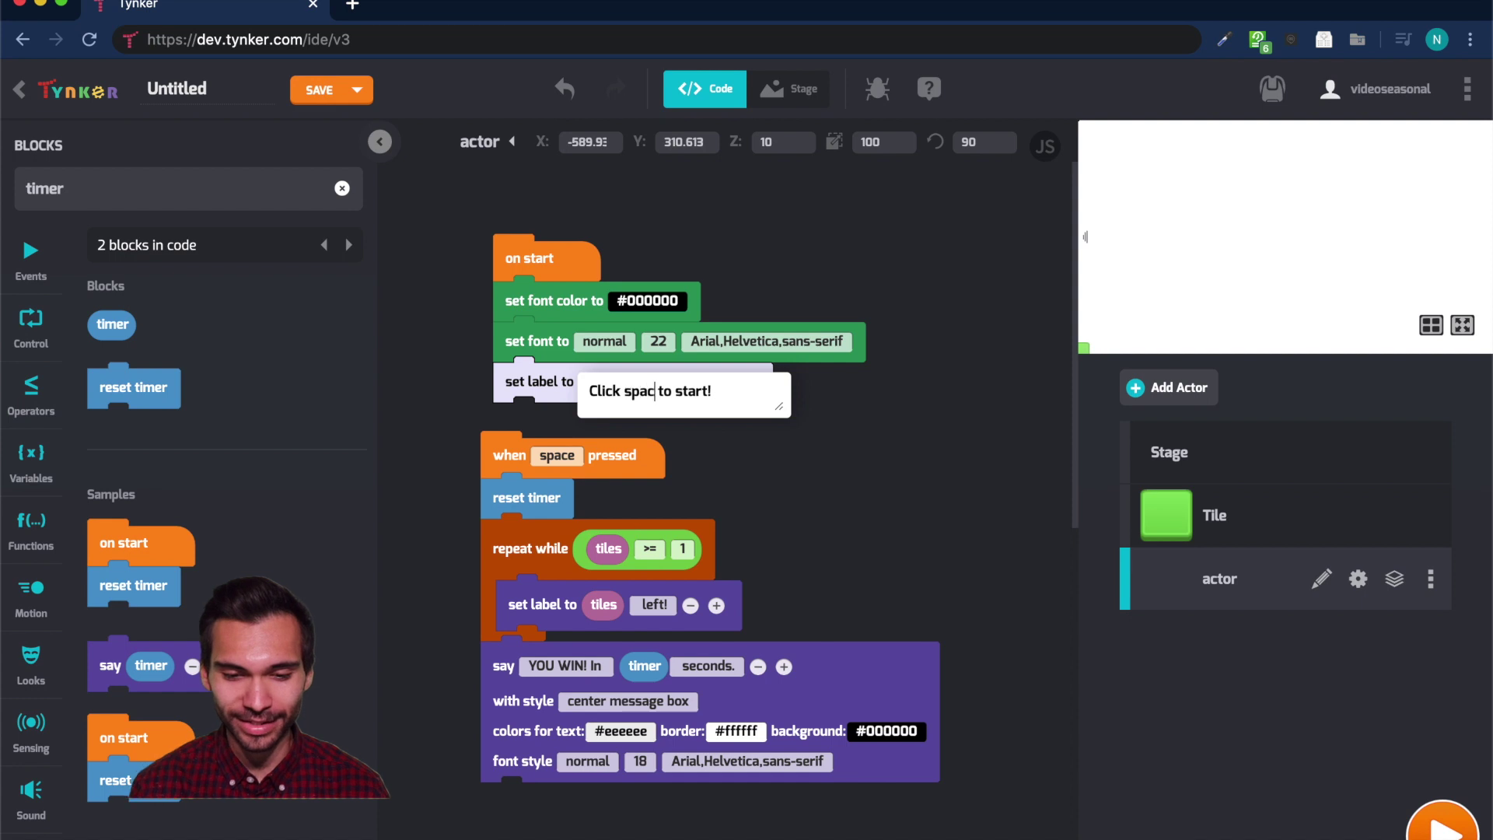
click(901, 479)
Rerun the game full screen and press space to play through to the win.
click(1443, 822)
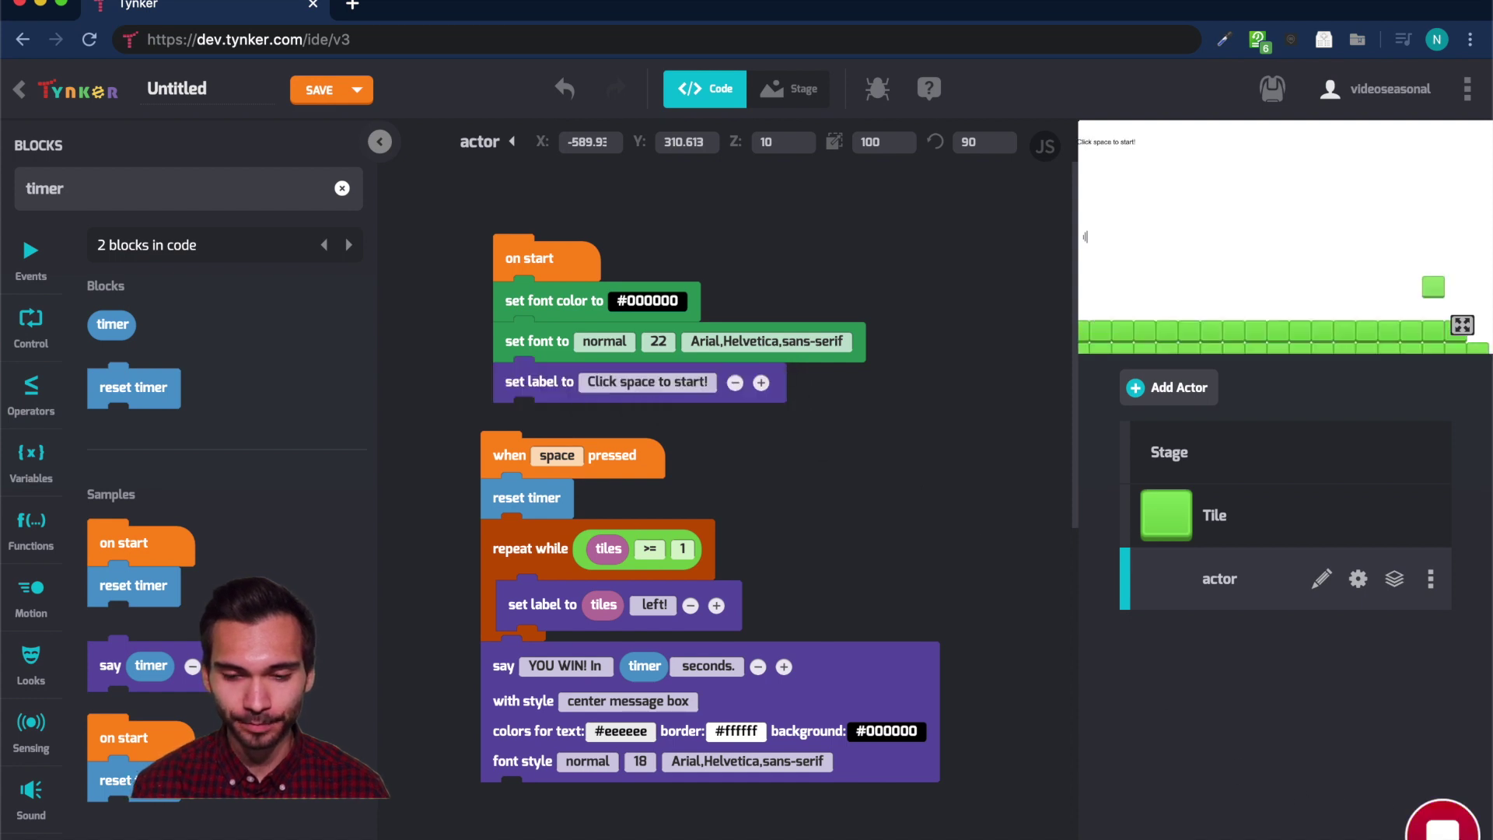
click(1460, 324)
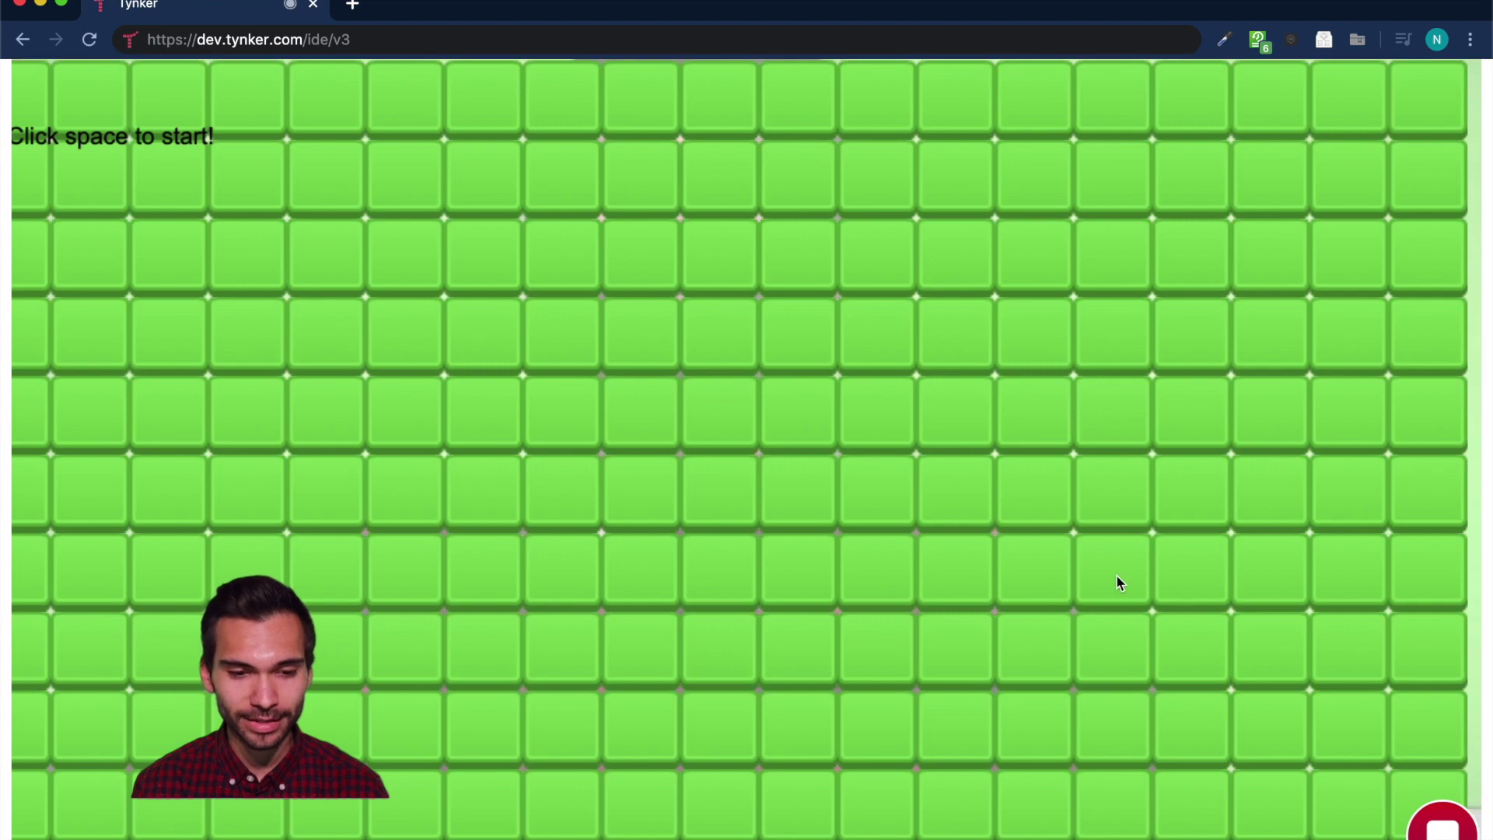
key(space)
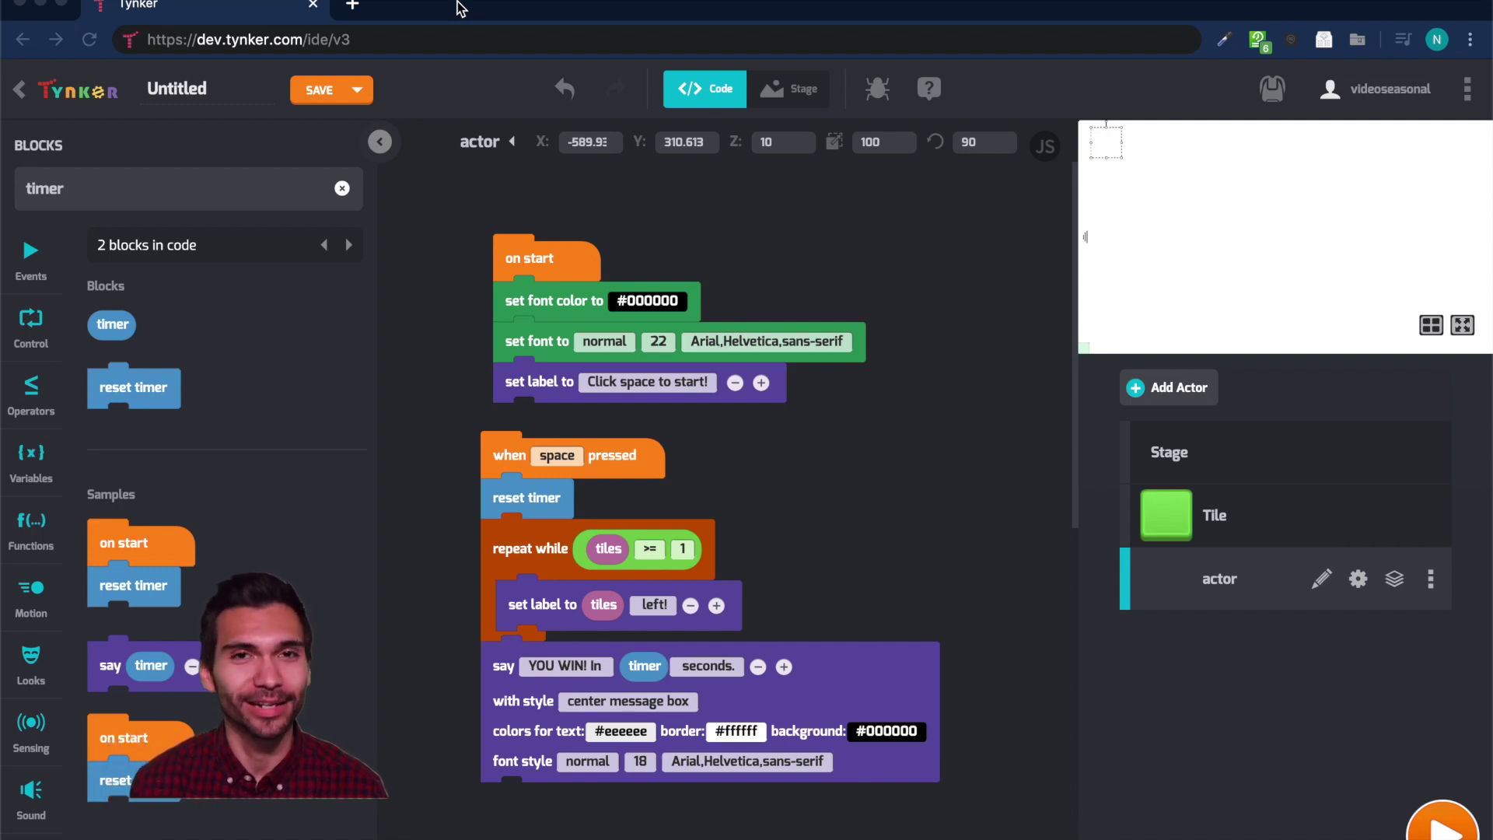
Switch the Tile actor's motion effect from opacity to color.
click(1222, 516)
scroll(819, 629, down, 1)
scroll(821, 627, down, 5)
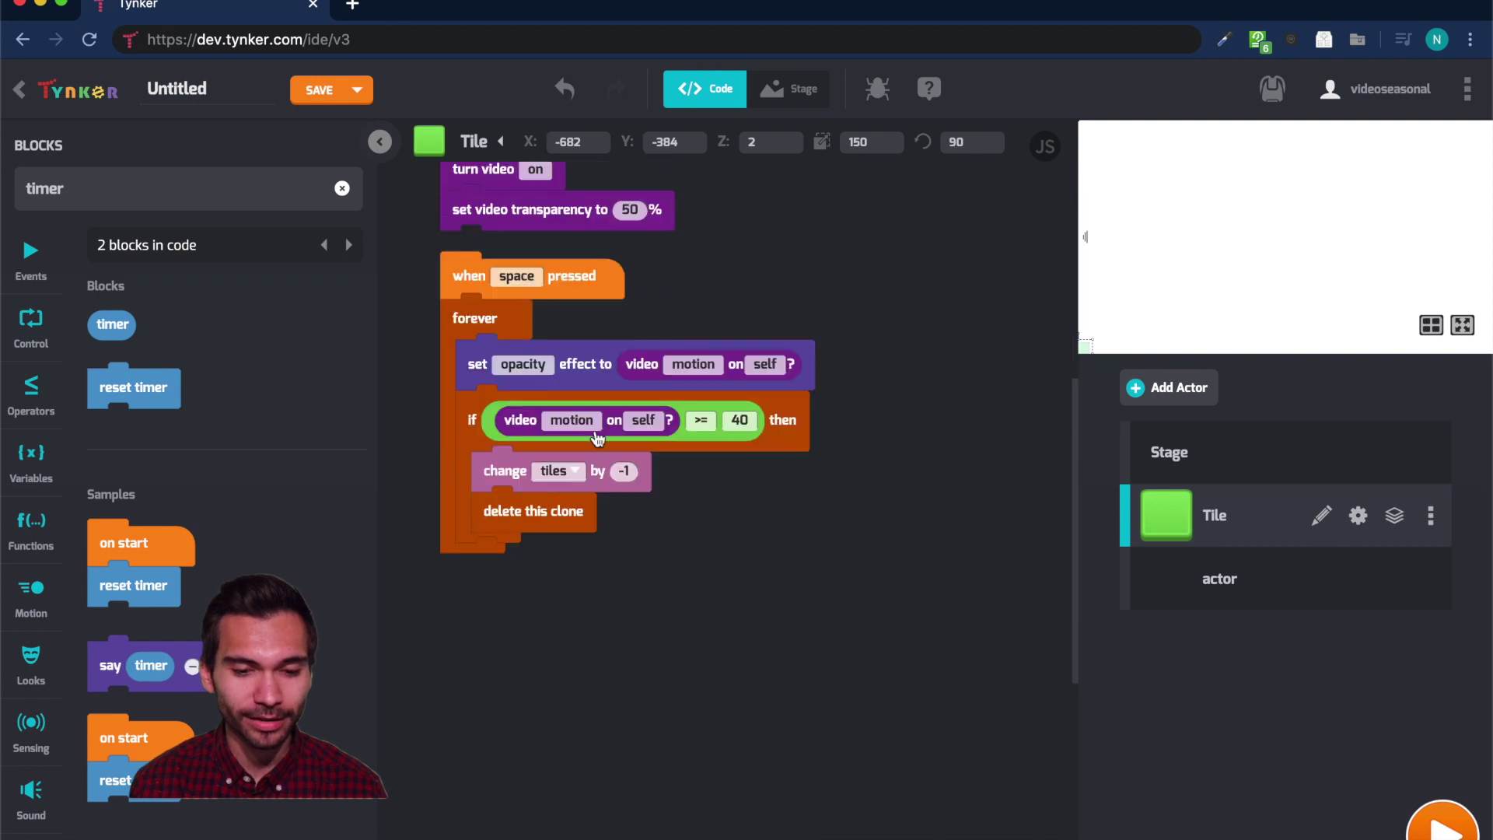
click(521, 364)
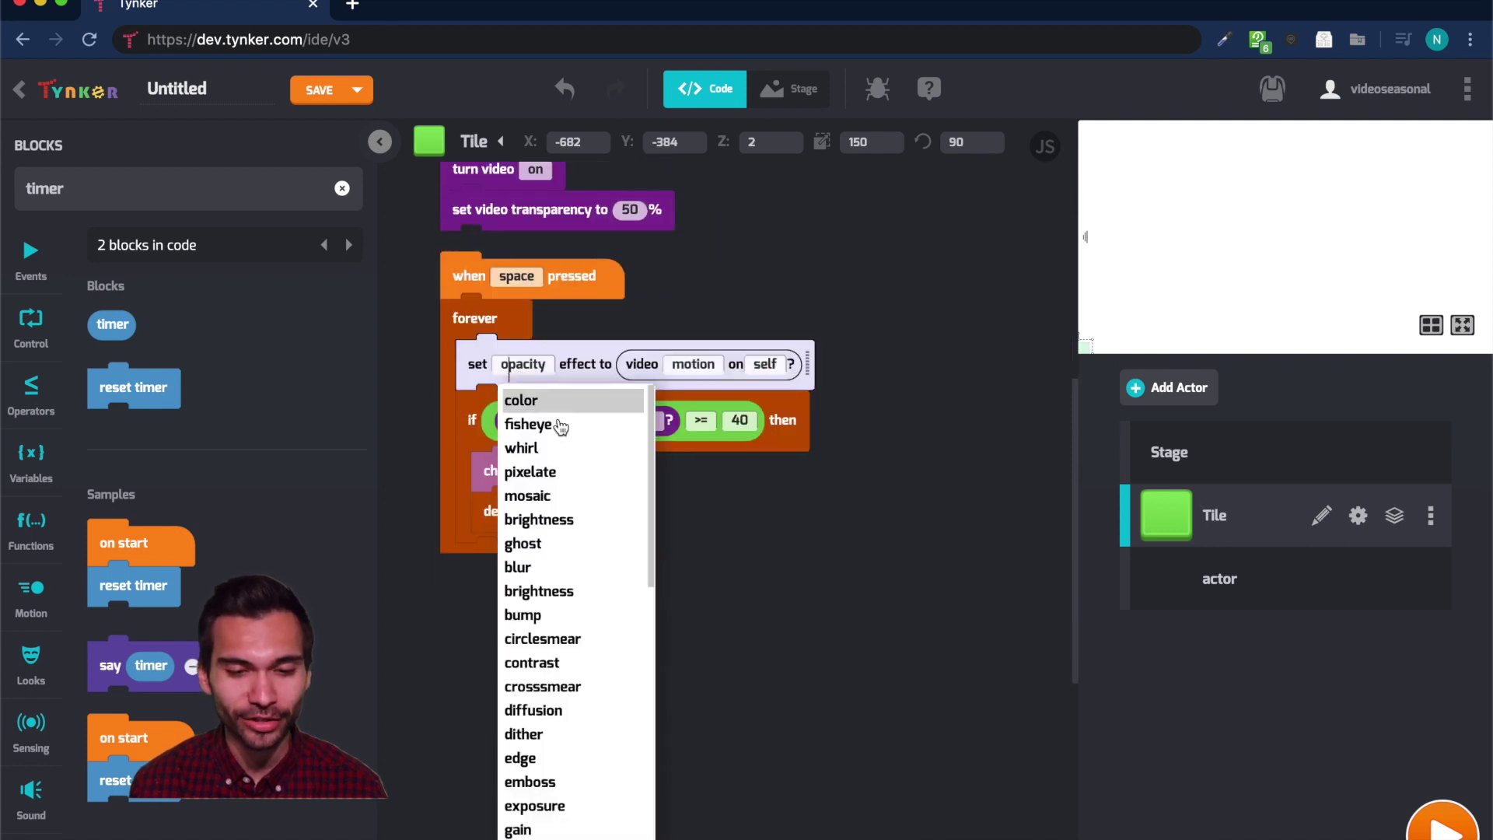
click(524, 398)
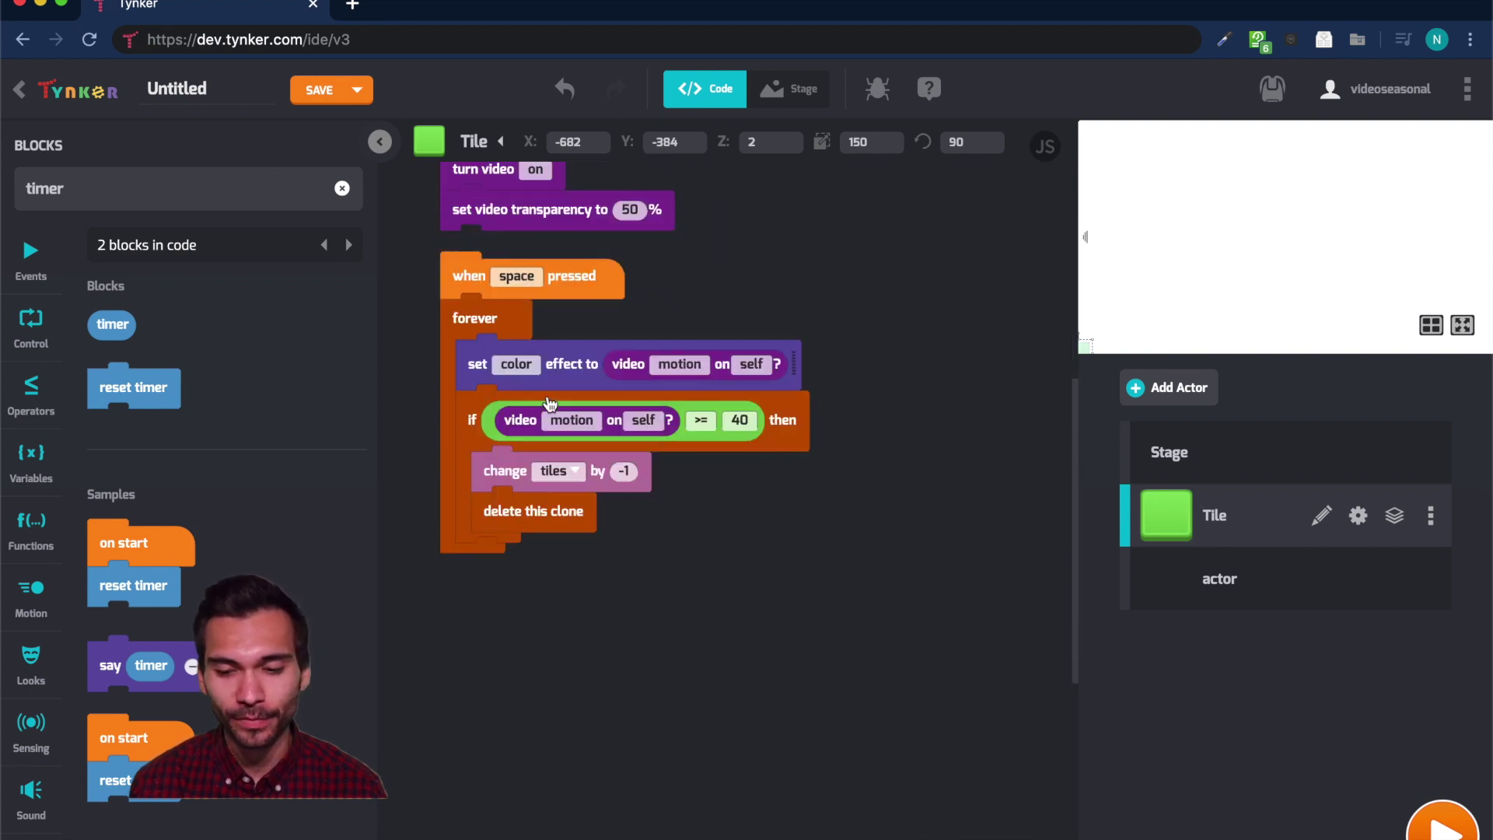
Play the game full screen until 80 tiles remain, then stop it.
click(1443, 826)
click(1463, 329)
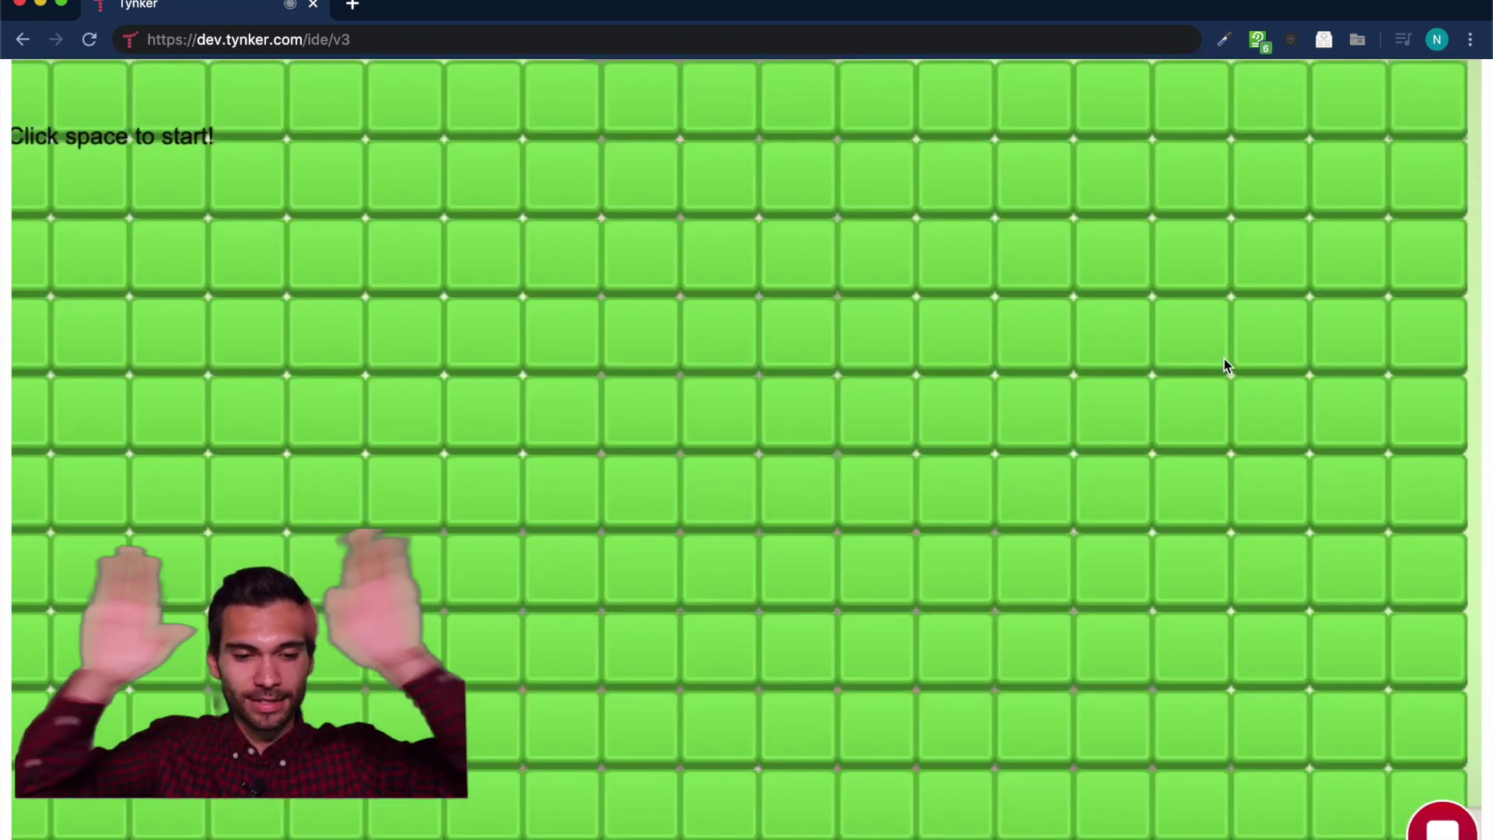
key(space)
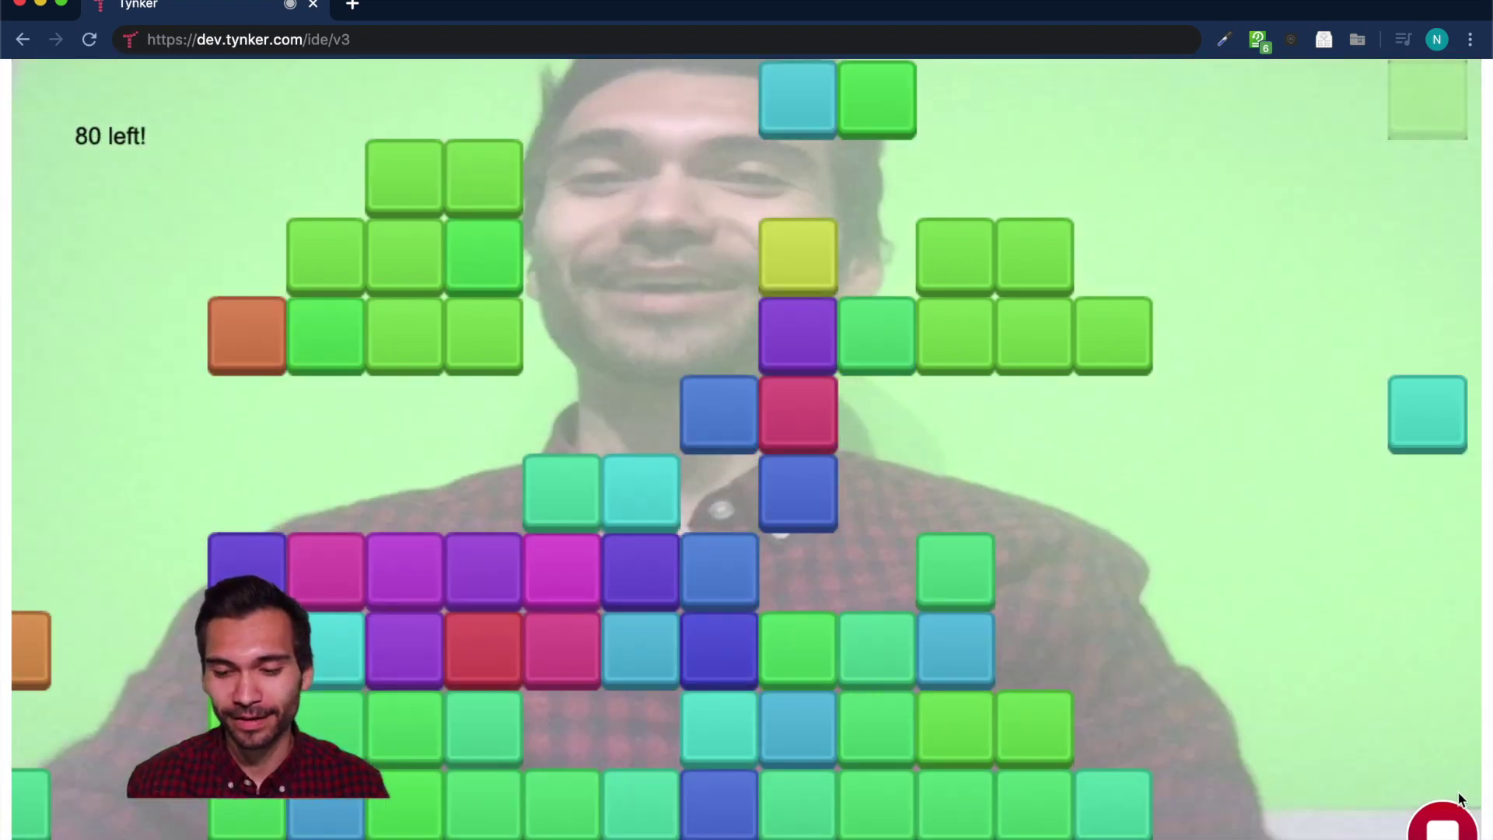
click(1436, 826)
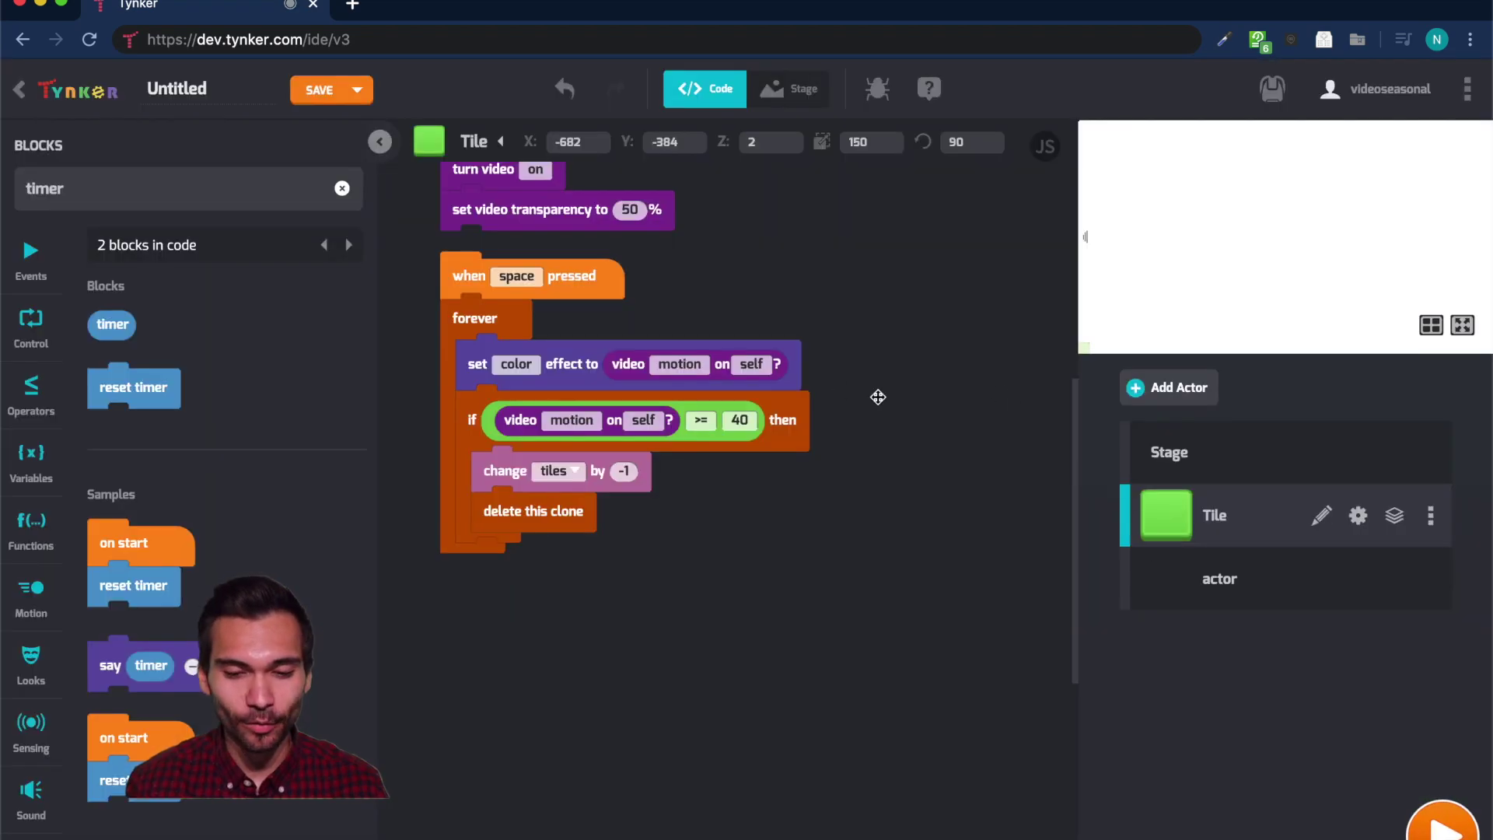
scroll(919, 472, up, 3)
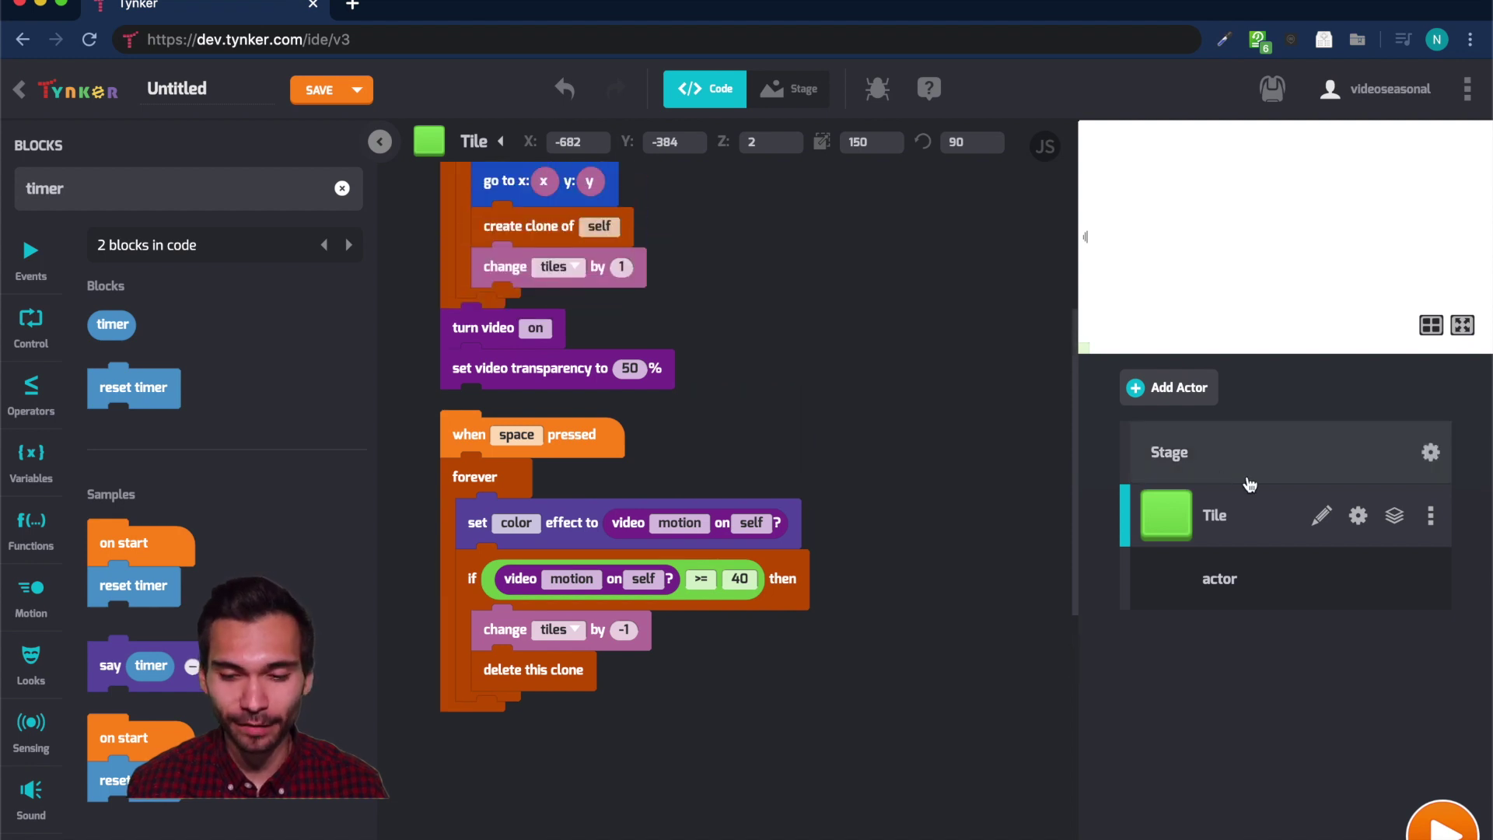
click(1321, 516)
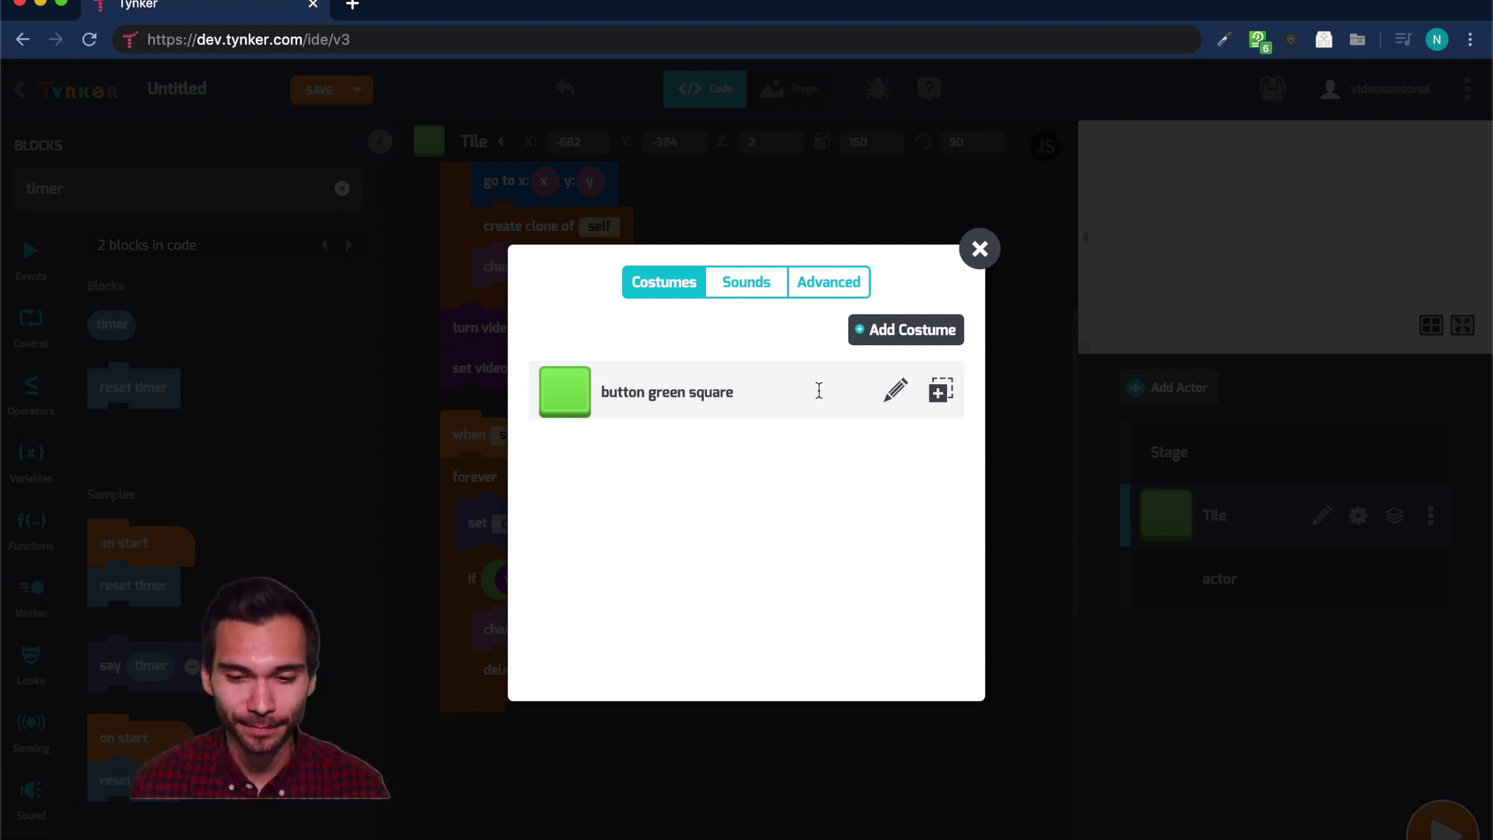
click(980, 249)
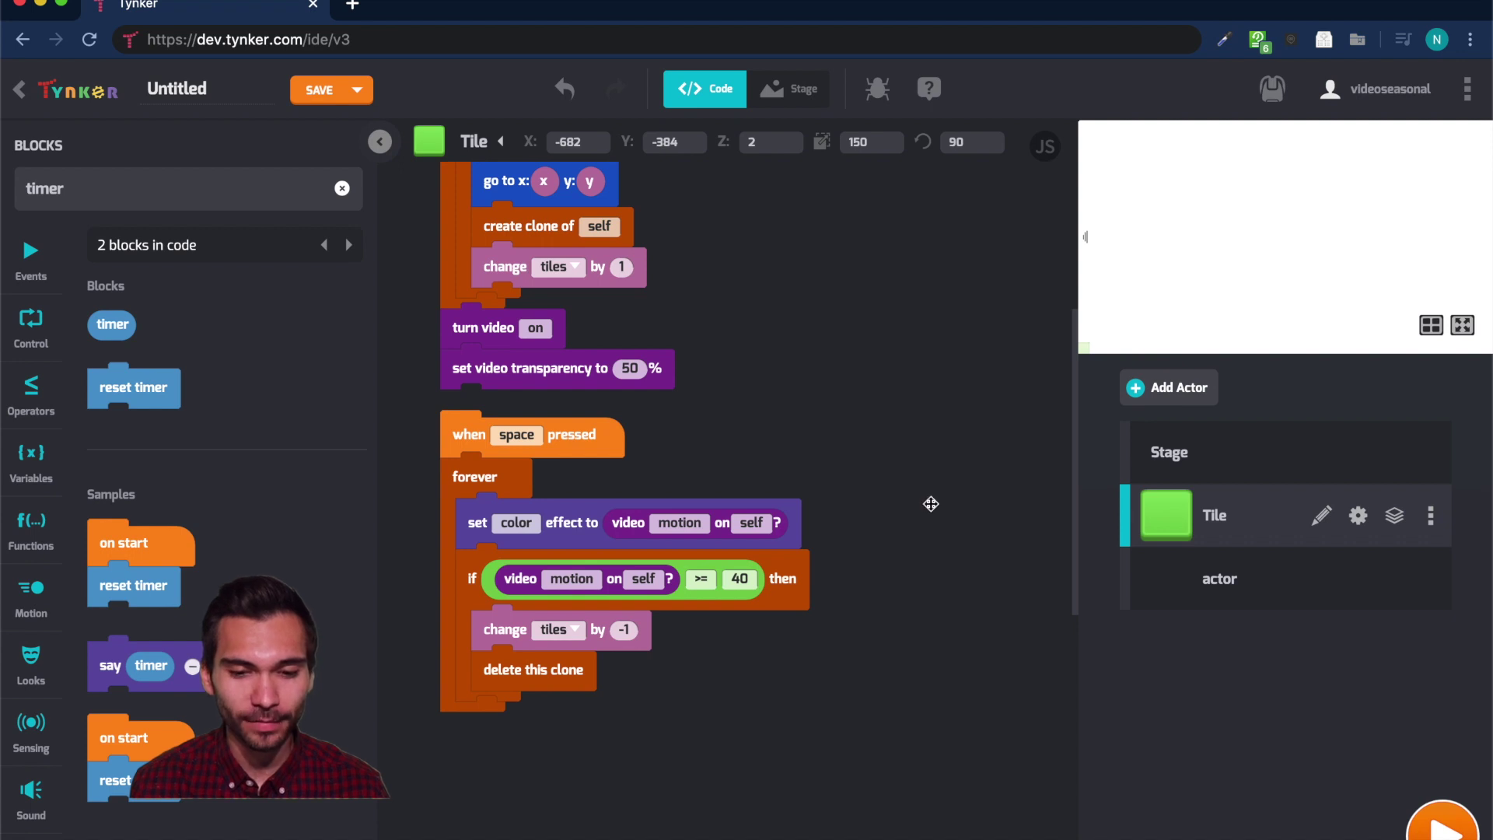
scroll(930, 504, up, 3)
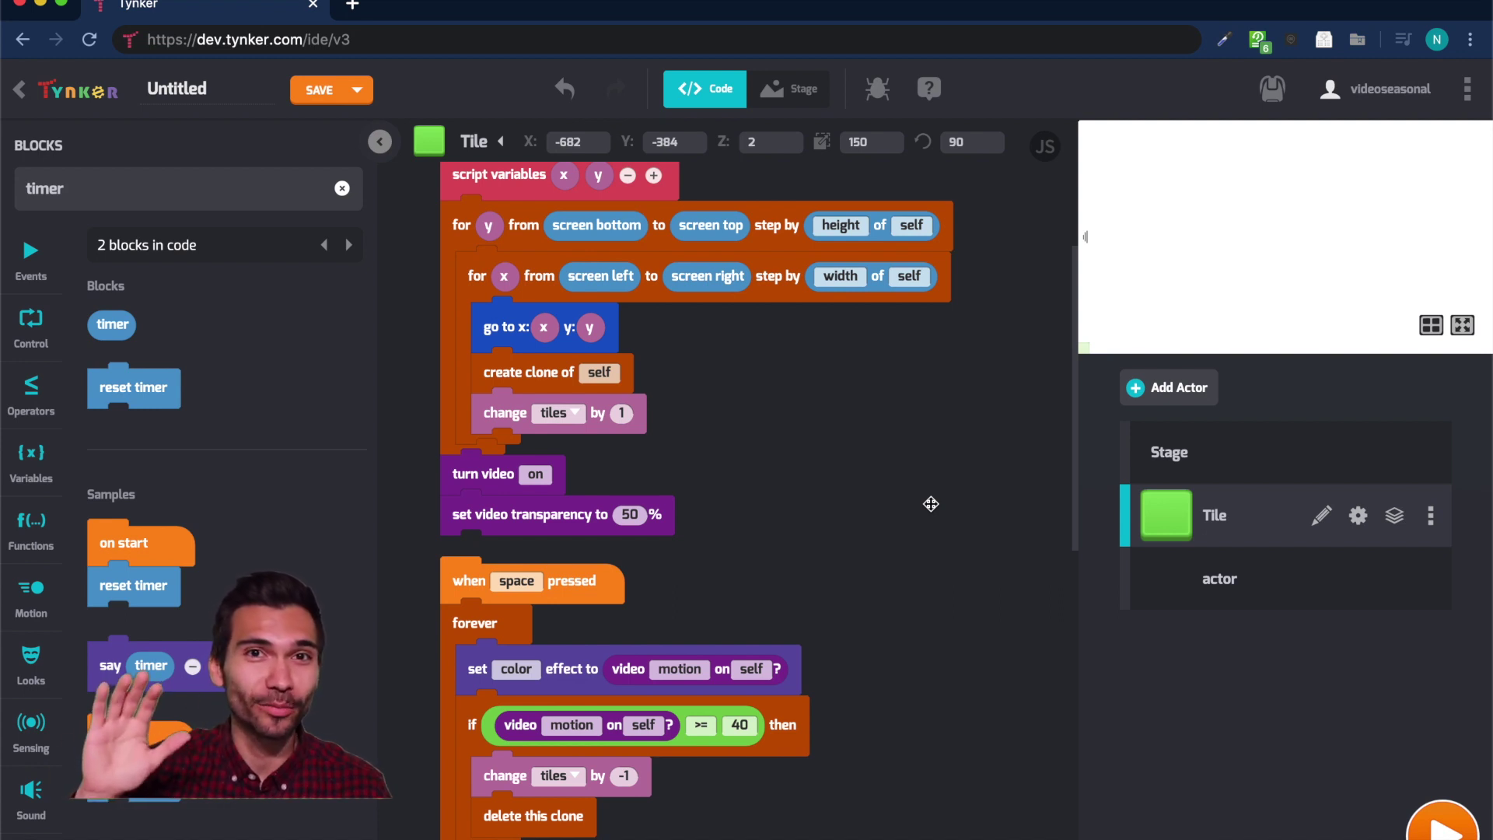
scroll(770, 602, down, 3)
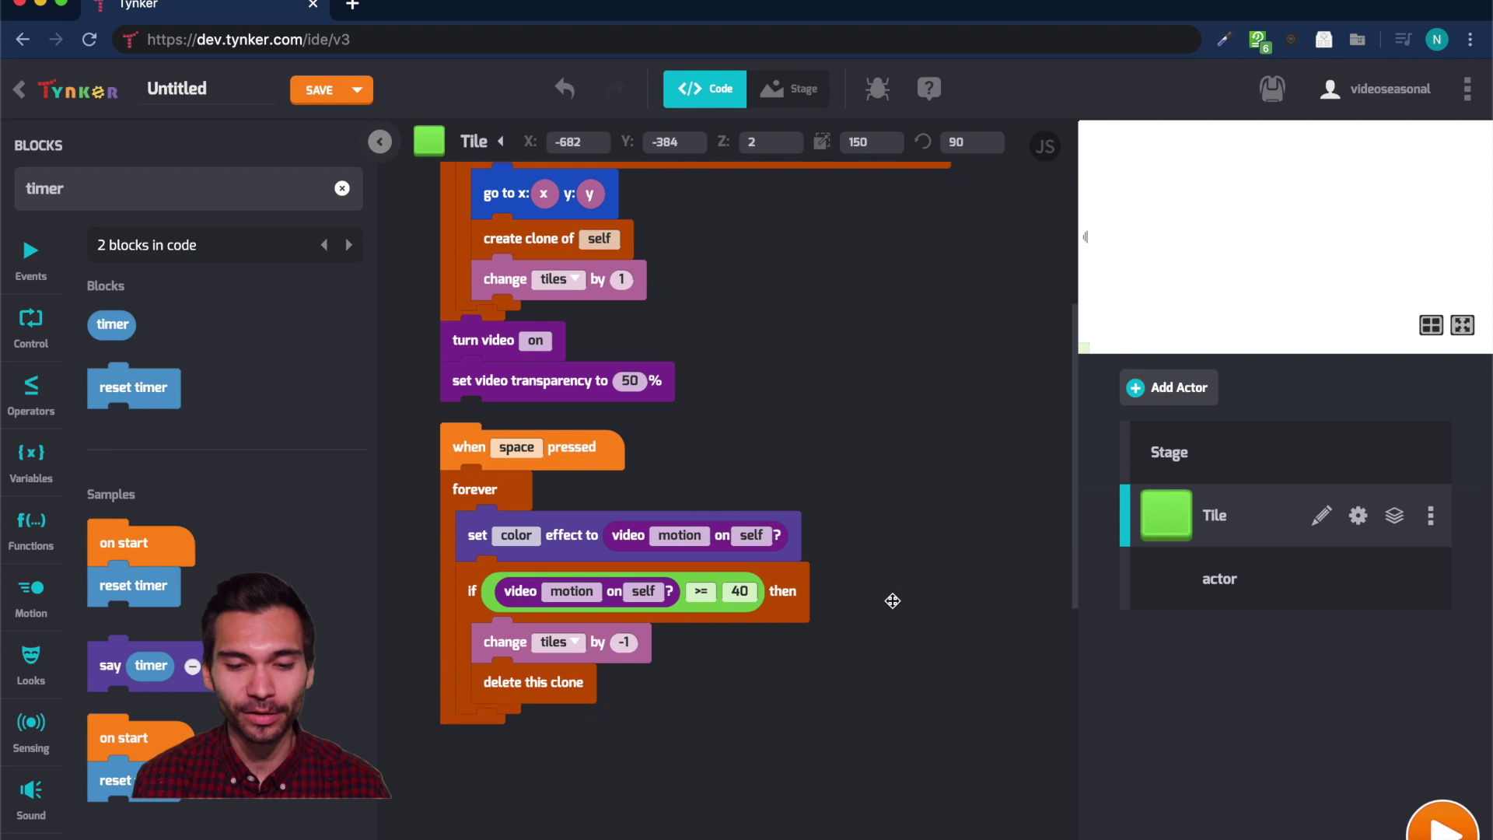
click(706, 591)
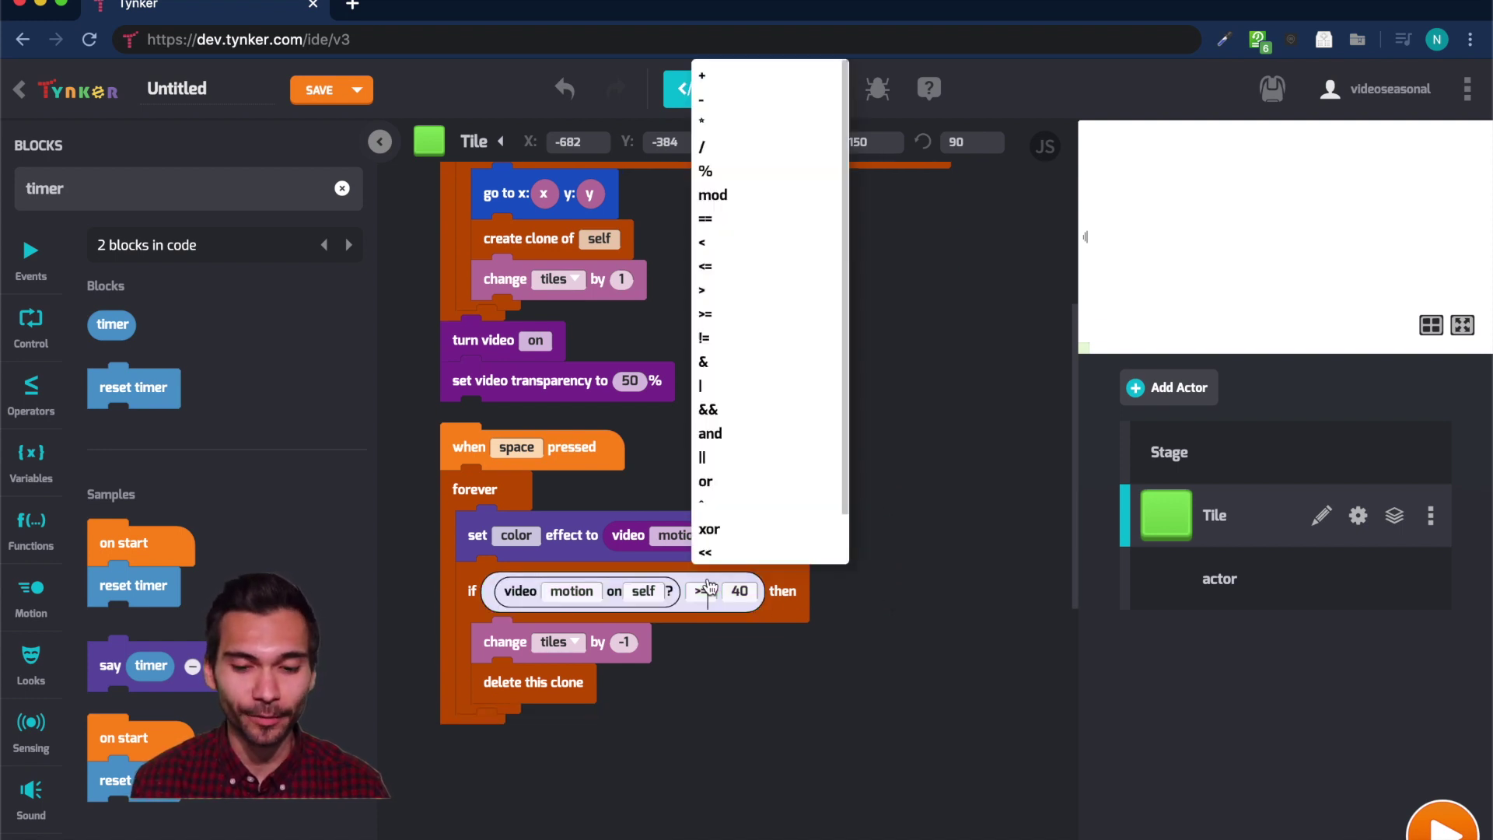
click(883, 668)
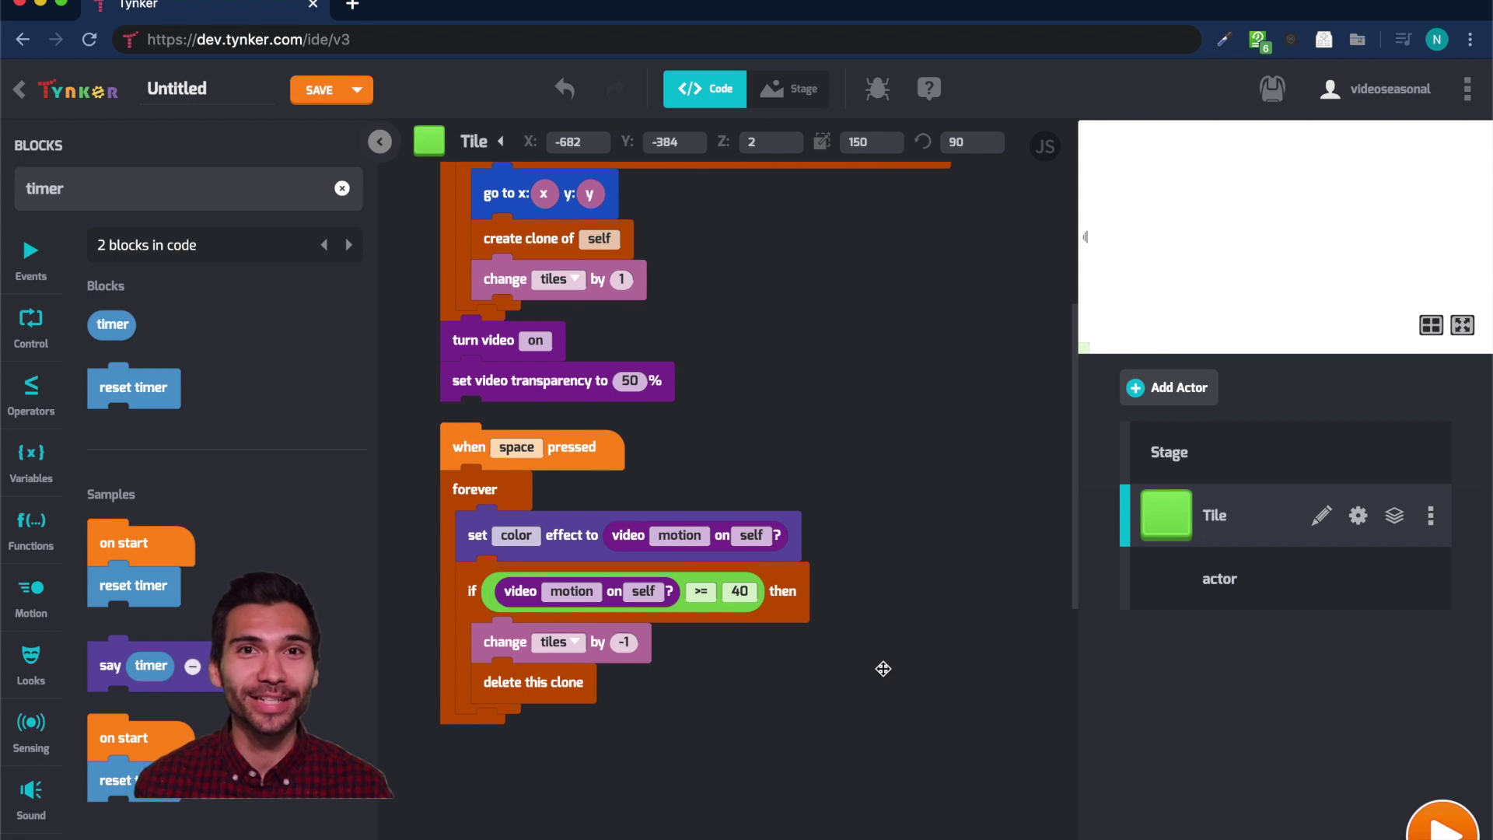